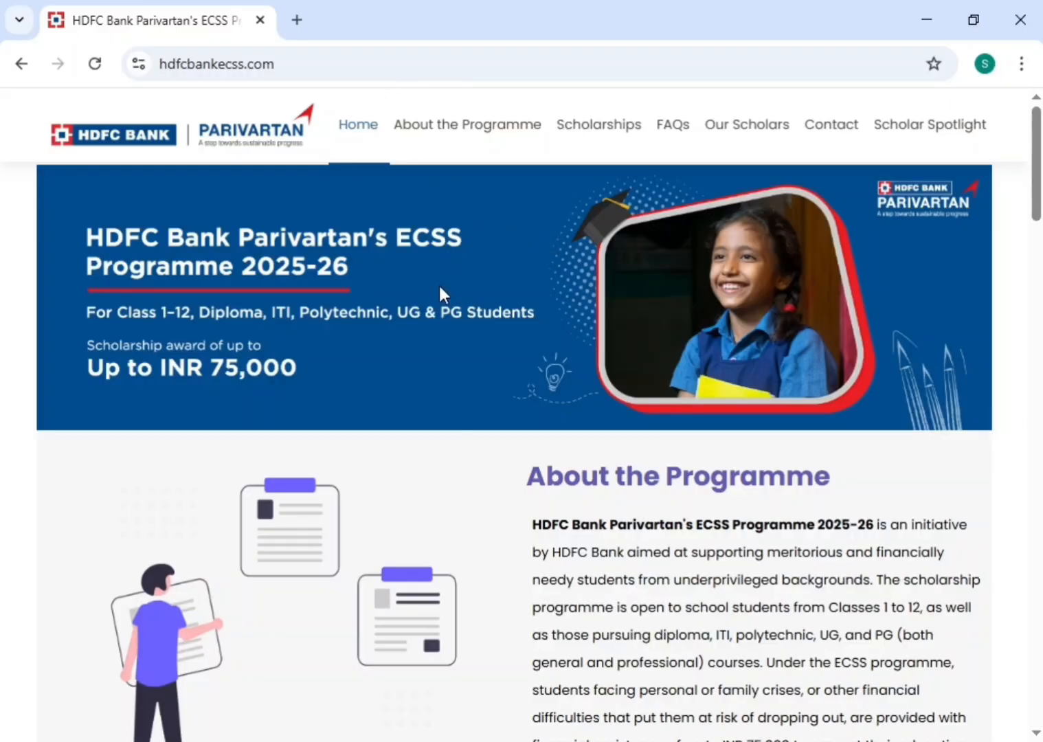
Expand the School Students (Merit-cum-Need Based) row to show its eligibility, benefits and documents
{"action": "scroll", "coordinate": [439, 315], "scroll_direction": "down", "scroll_amount": 7}
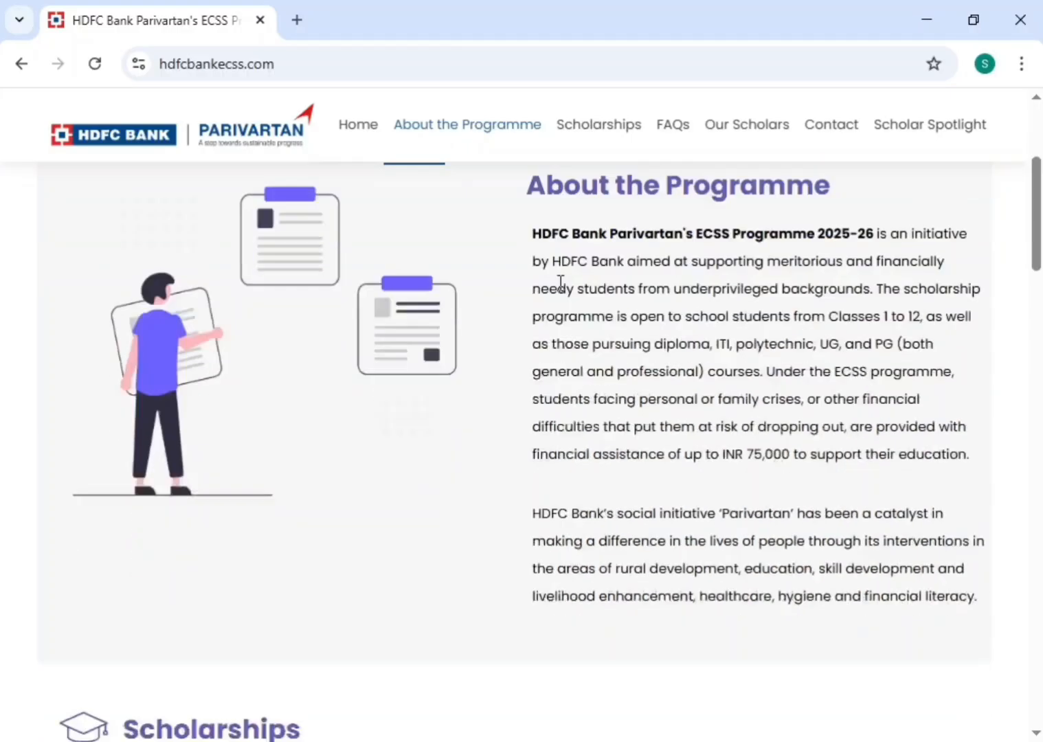
{"action": "scroll", "coordinate": [561, 292], "scroll_direction": "down", "scroll_amount": 2}
{"action": "scroll", "coordinate": [428, 373], "scroll_direction": "down", "scroll_amount": 2}
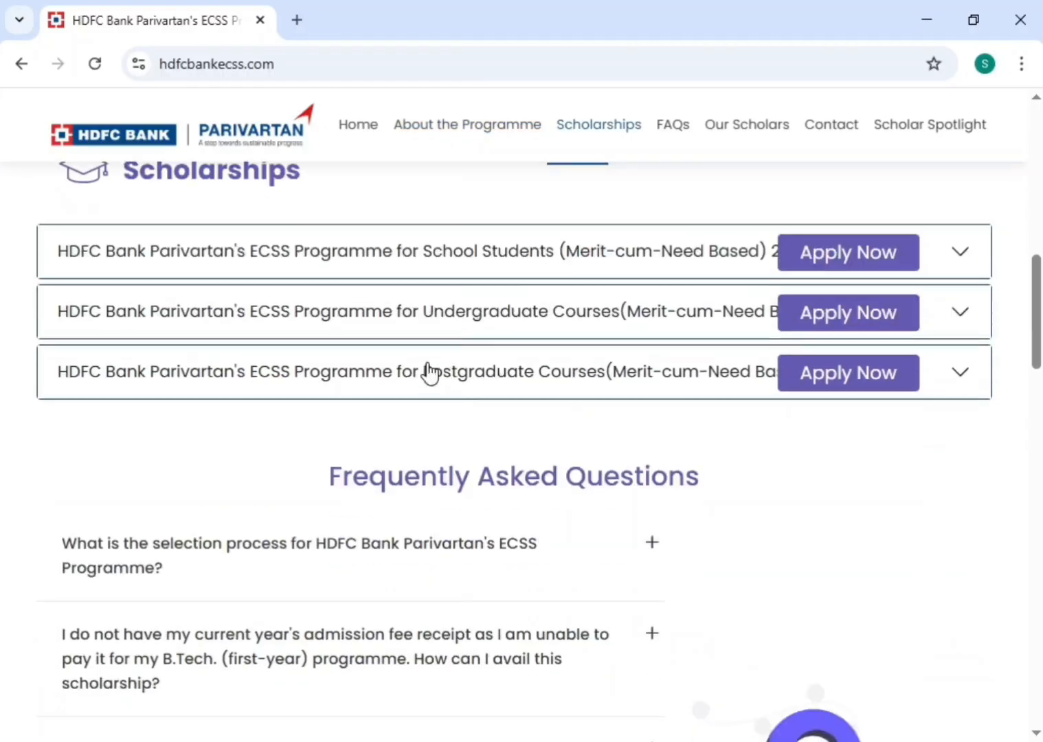
{"action": "left_click", "coordinate": [959, 260]}
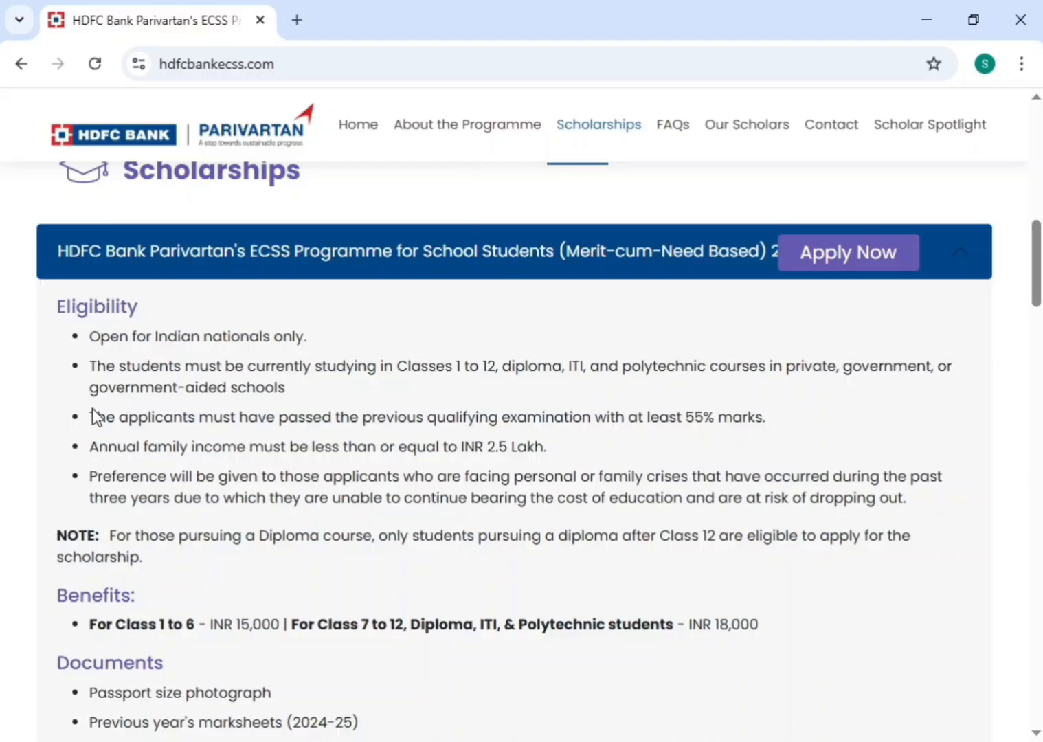
Scroll through the Documents and Application Process sections, then back to the Home page top
{"action": "scroll", "coordinate": [405, 496], "scroll_direction": "down", "scroll_amount": 4}
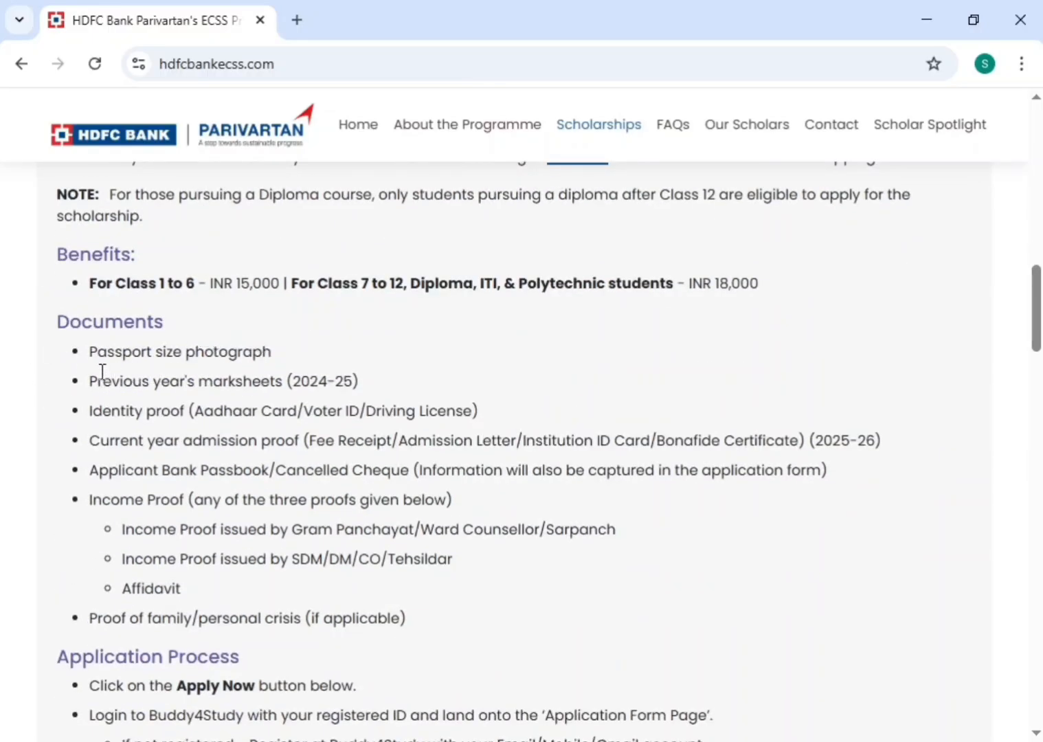
{"action": "scroll", "coordinate": [101, 371], "scroll_direction": "down", "scroll_amount": 2}
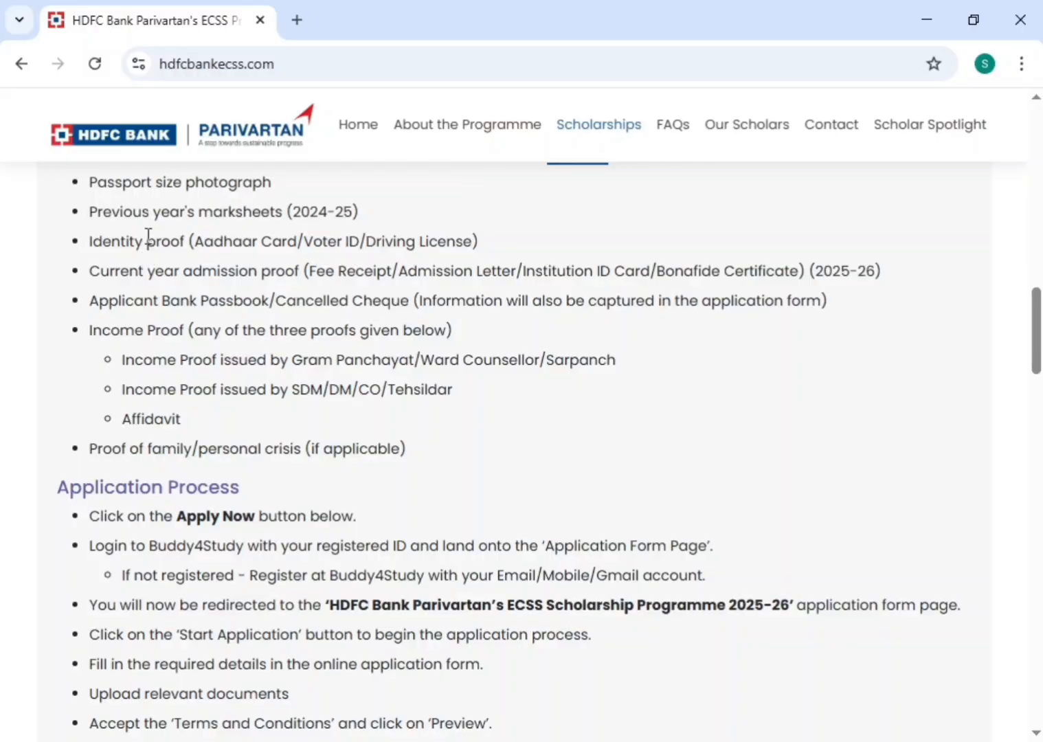
{"action": "scroll", "coordinate": [148, 237], "scroll_direction": "up", "scroll_amount": 2}
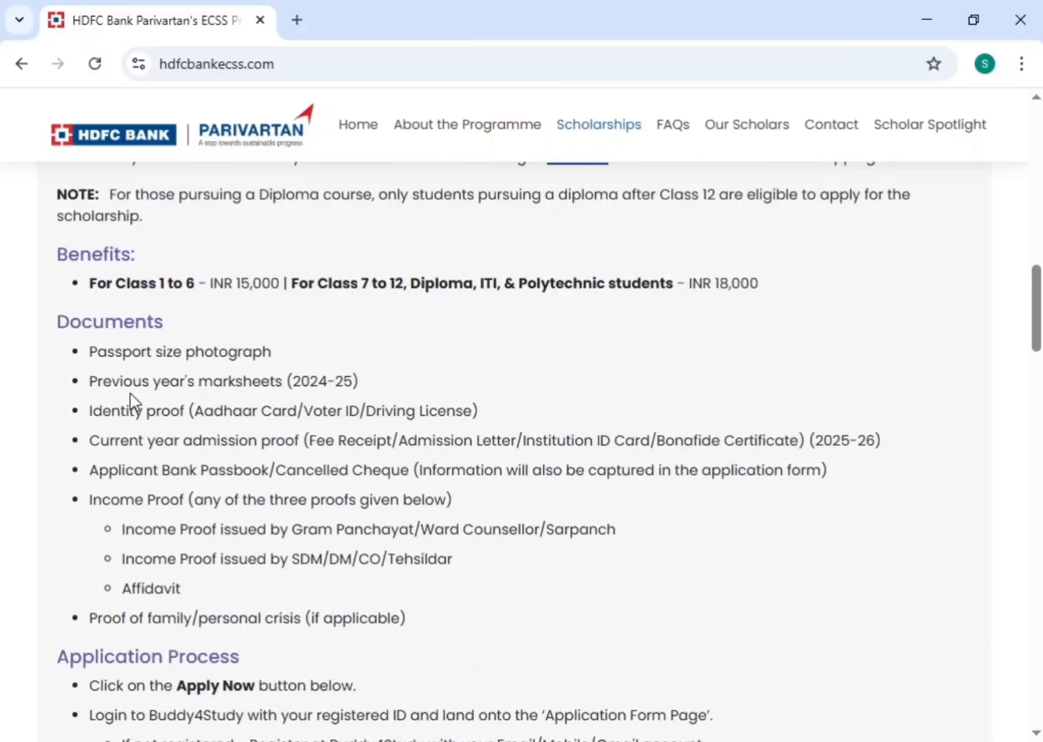
{"action": "scroll", "coordinate": [132, 412], "scroll_direction": "down", "scroll_amount": 2}
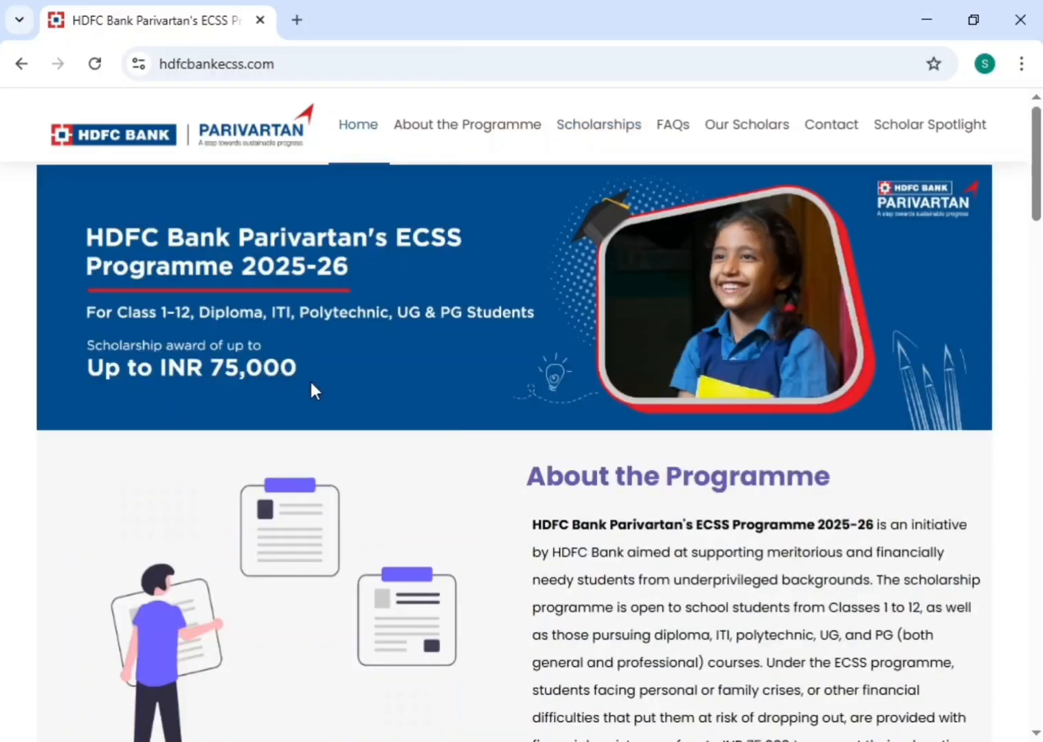
Scroll to the Scholarships section listing the School, Undergraduate and Postgraduate programmes
{"action": "scroll", "coordinate": [470, 433], "scroll_direction": "down", "scroll_amount": 8}
{"action": "scroll", "coordinate": [492, 435], "scroll_direction": "up", "scroll_amount": 5}
{"action": "scroll", "coordinate": [491, 435], "scroll_direction": "down", "scroll_amount": 8}
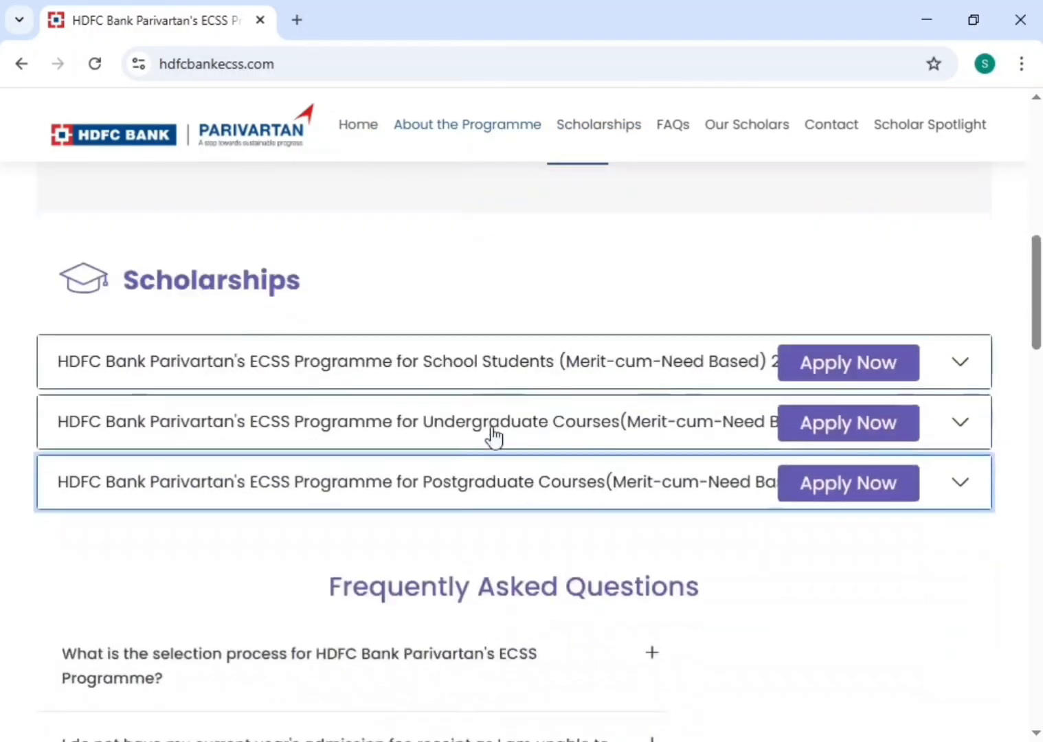
{"action": "scroll", "coordinate": [491, 435], "scroll_direction": "down", "scroll_amount": 2}
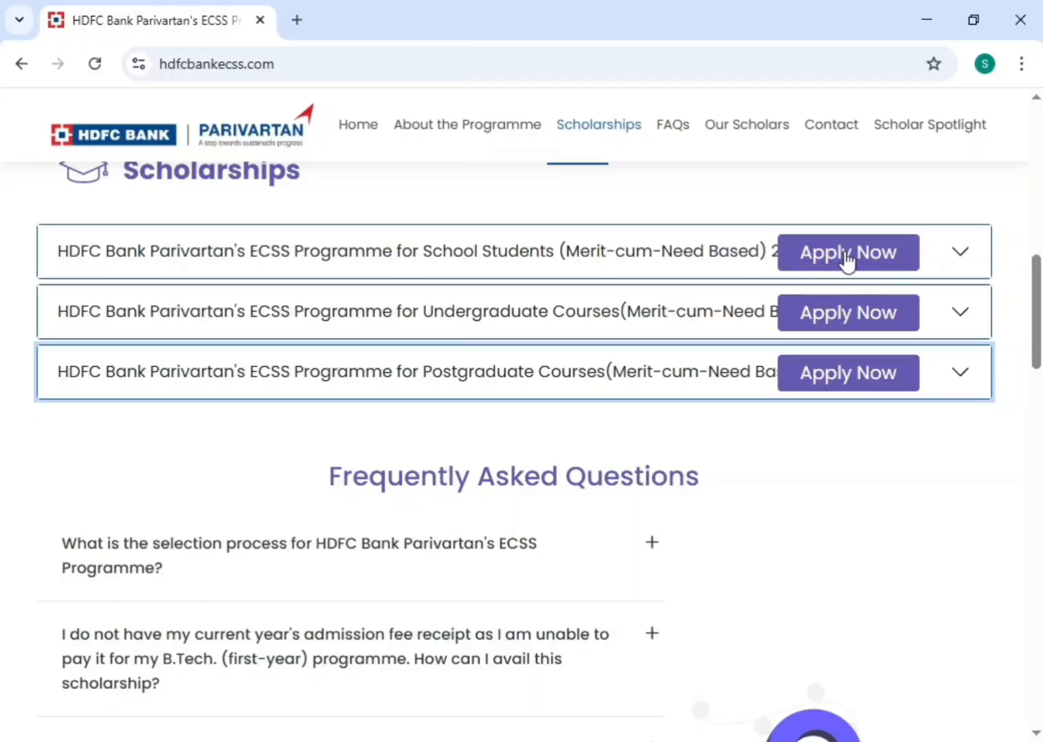
Open the School Students registration page and enter the student's first and last name
{"action": "left_click", "coordinate": [912, 255]}
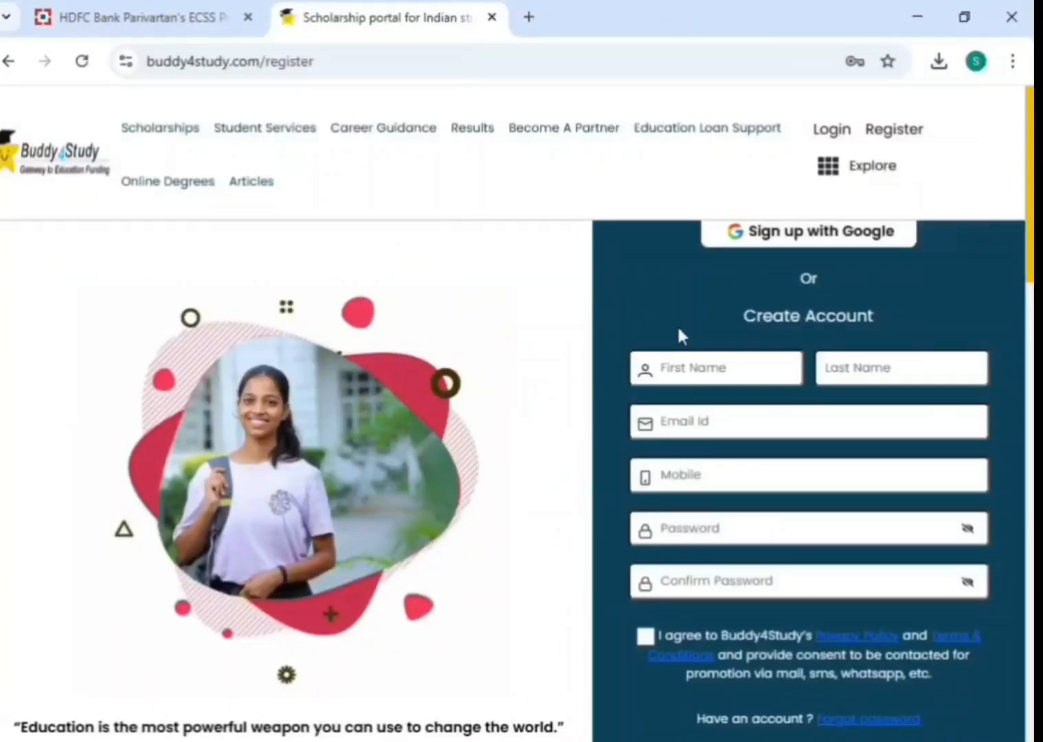
{"action": "left_click", "coordinate": [698, 369]}
{"action": "left_click", "coordinate": [850, 371]}
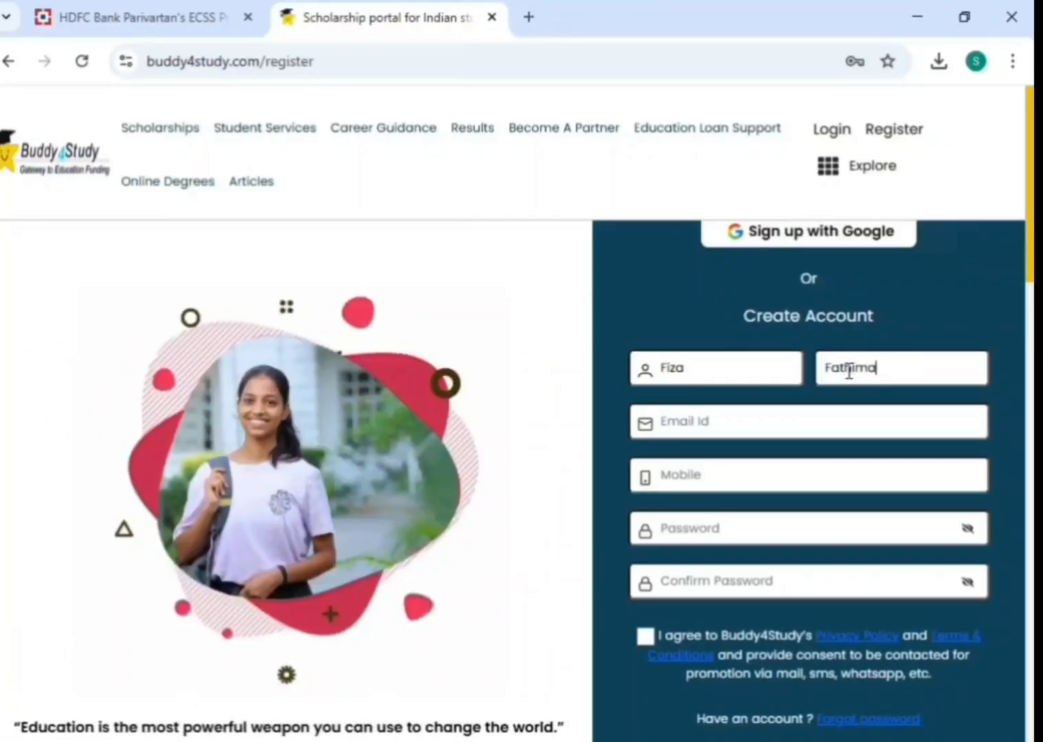
Correct the spelling of the last name and enter the student's e-mail address
{"action": "left_click", "coordinate": [850, 369]}
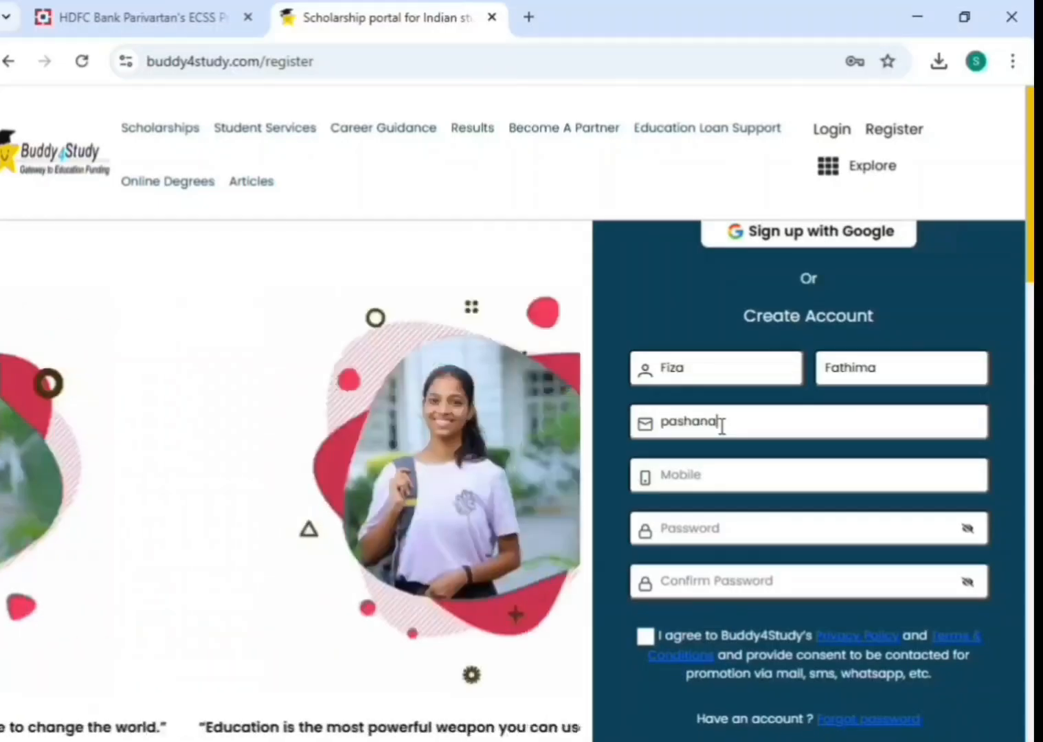
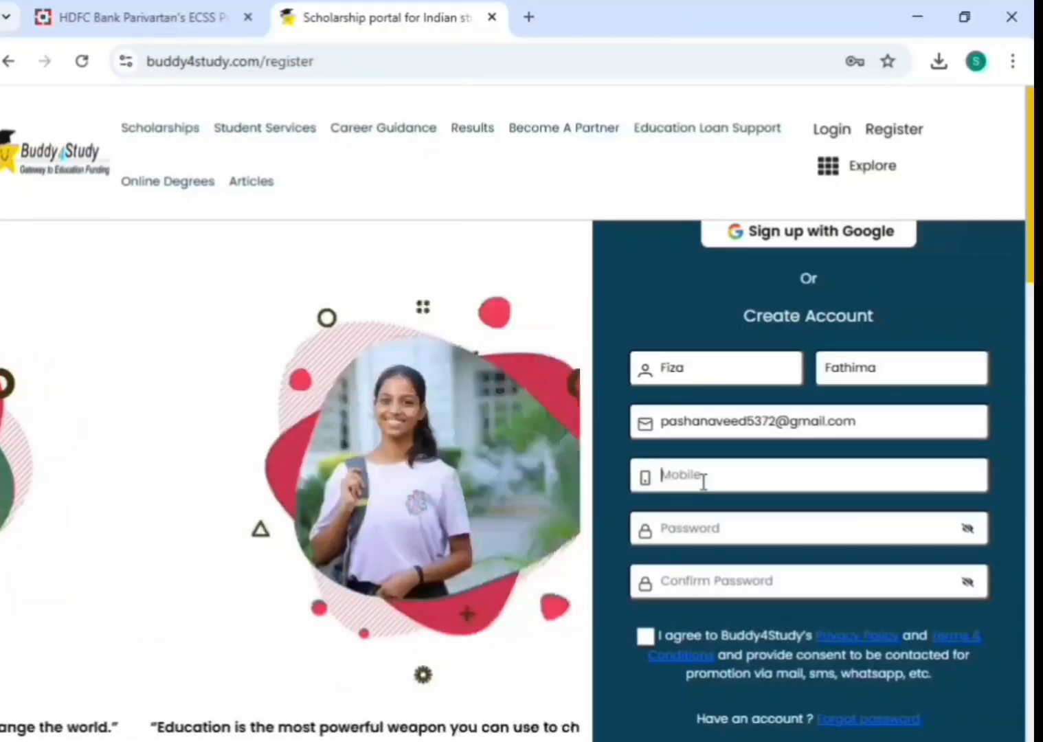
Enter the mobile number and the account password in the sign-up form
{"action": "type", "text": "906"}
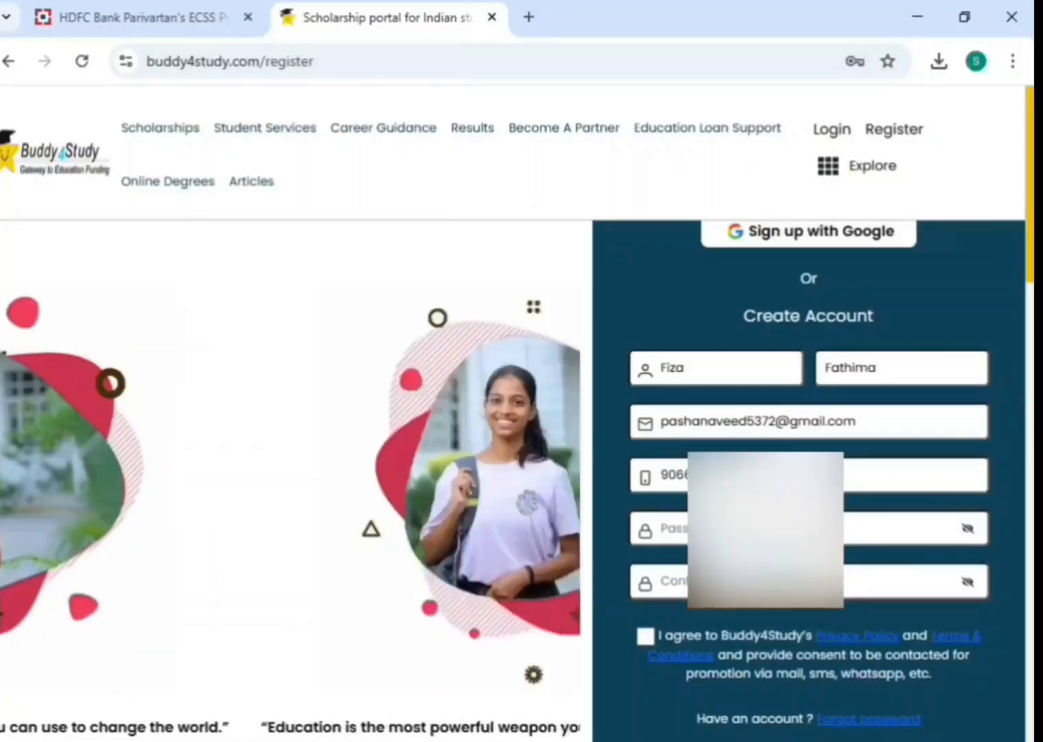
{"action": "left_click", "coordinate": [661, 528]}
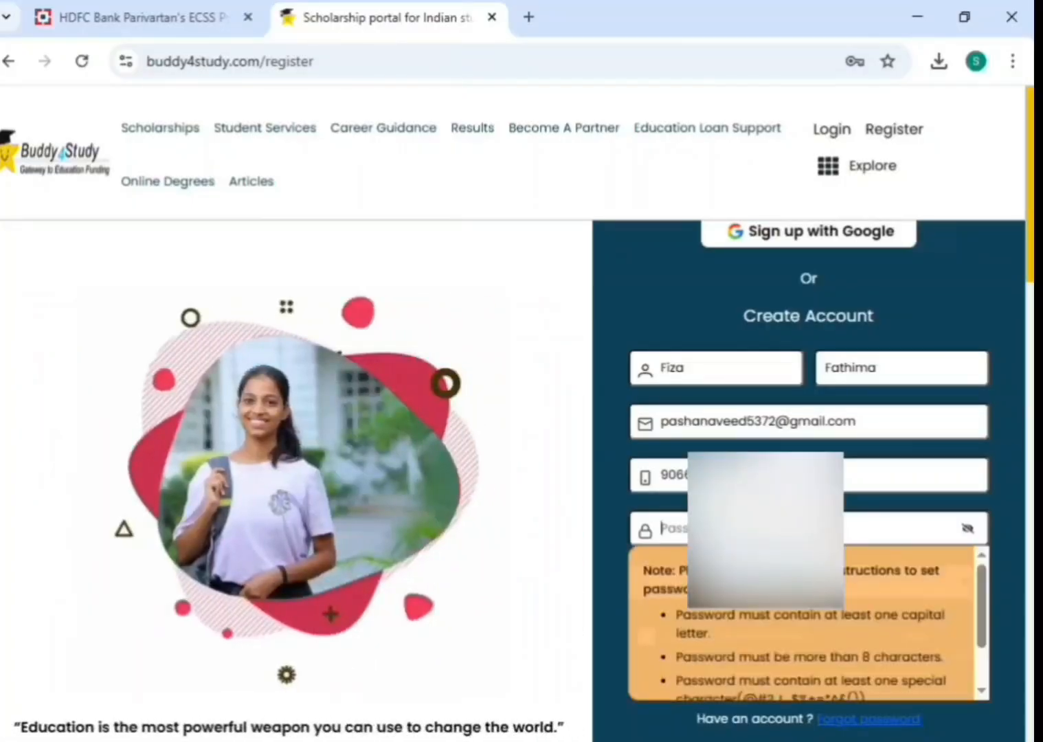
{"action": "scroll", "coordinate": [692, 412], "scroll_direction": "down", "scroll_amount": 5}
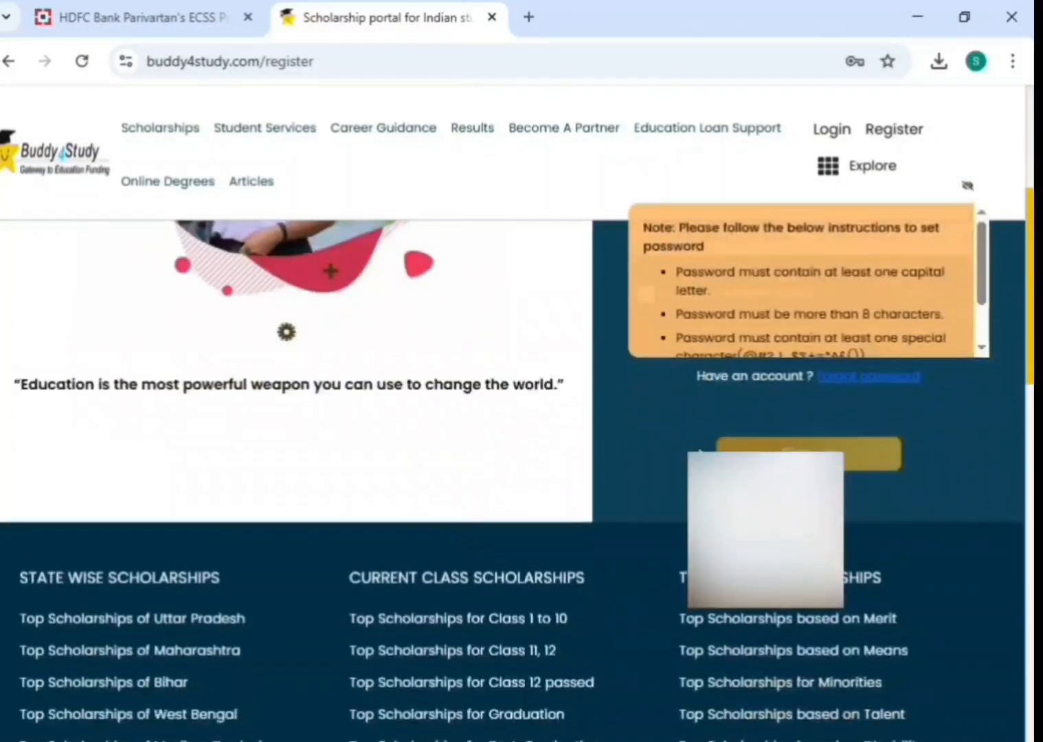
{"action": "scroll", "coordinate": [692, 412], "scroll_direction": "up", "scroll_amount": 5}
{"action": "scroll", "coordinate": [692, 412], "scroll_direction": "up", "scroll_amount": 1}
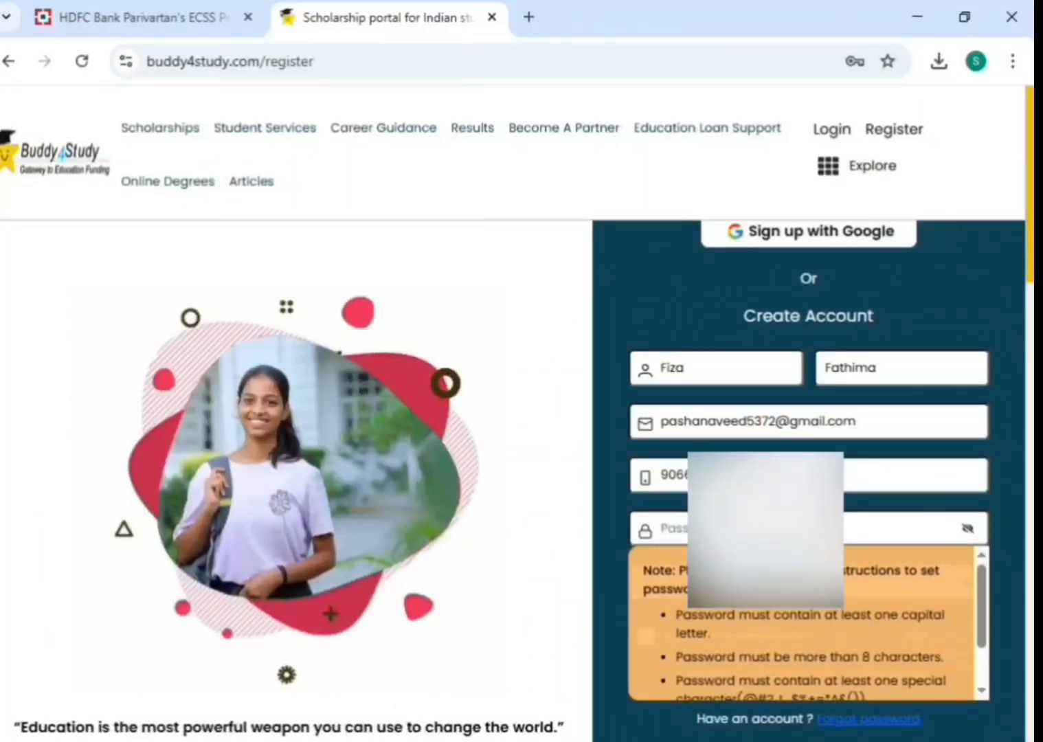
{"action": "type", "text": "1"}
{"action": "scroll", "coordinate": [941, 412], "scroll_direction": "down", "scroll_amount": 3}
Check the revealed password, accept the privacy policy and terms, and clear the mismatch
{"action": "left_click", "coordinate": [967, 346]}
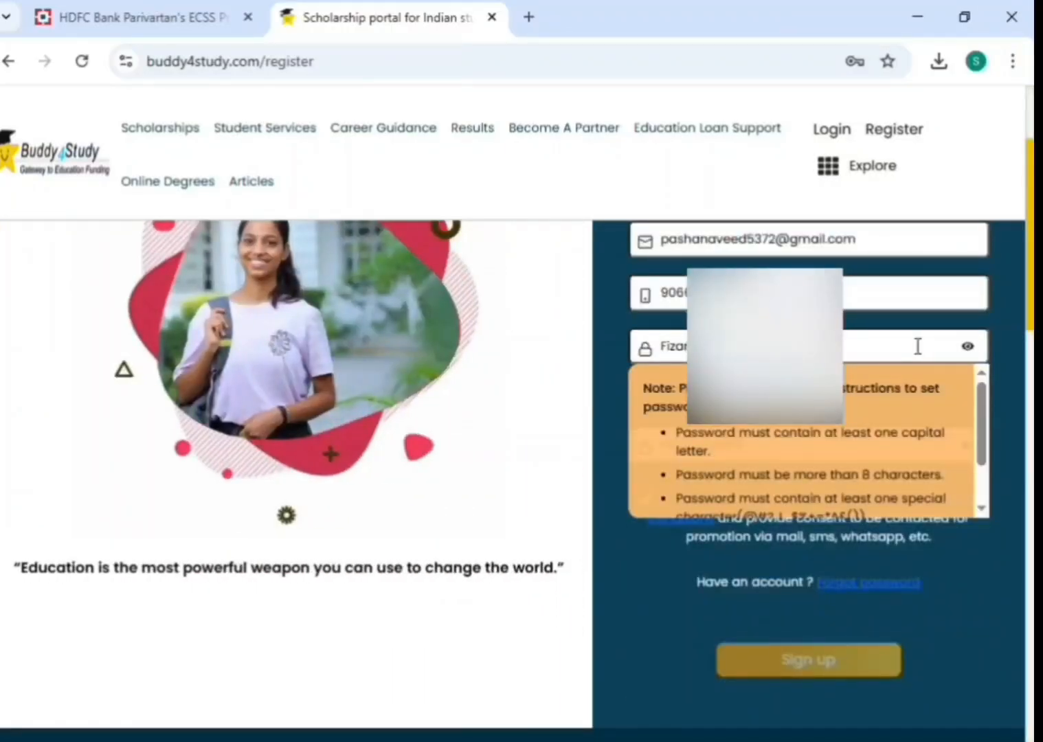
{"action": "left_click", "coordinate": [959, 603]}
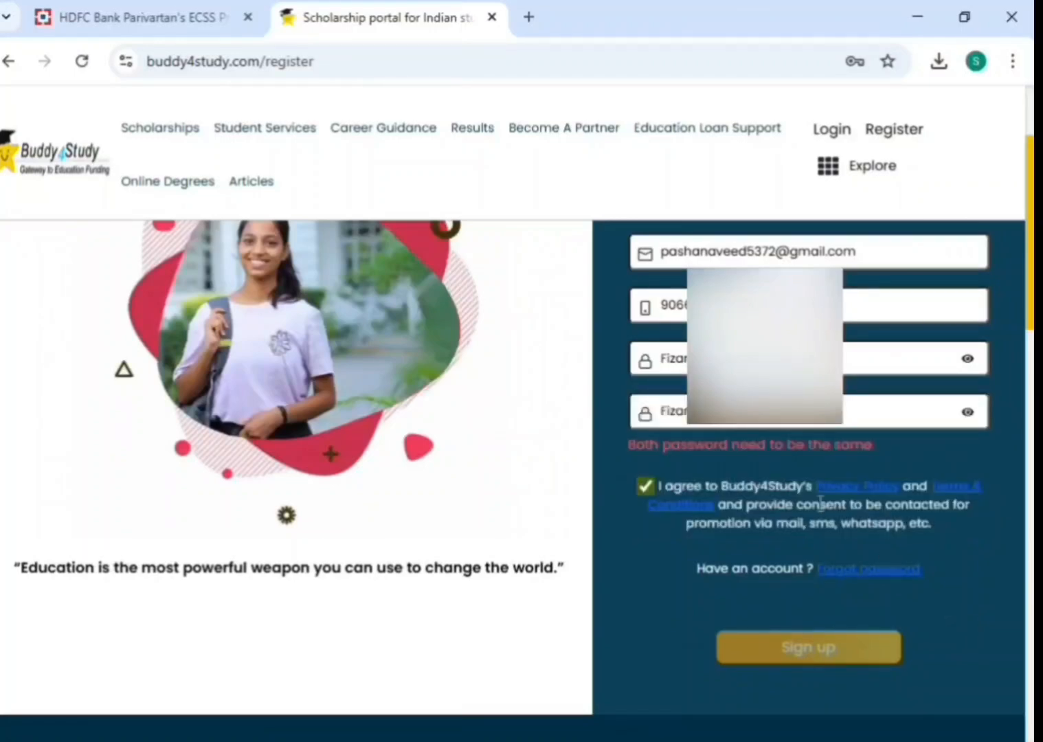
{"action": "left_click", "coordinate": [823, 431]}
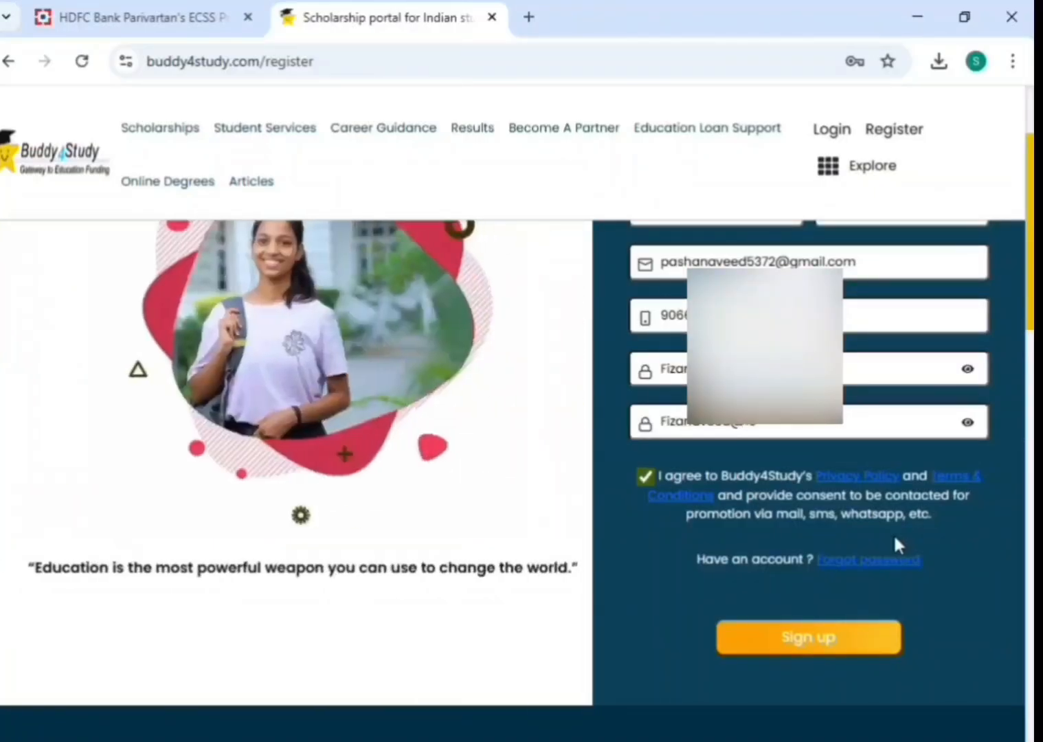
Sign up and verify the mobile number with the six-digit one-time code
{"action": "left_click", "coordinate": [783, 622]}
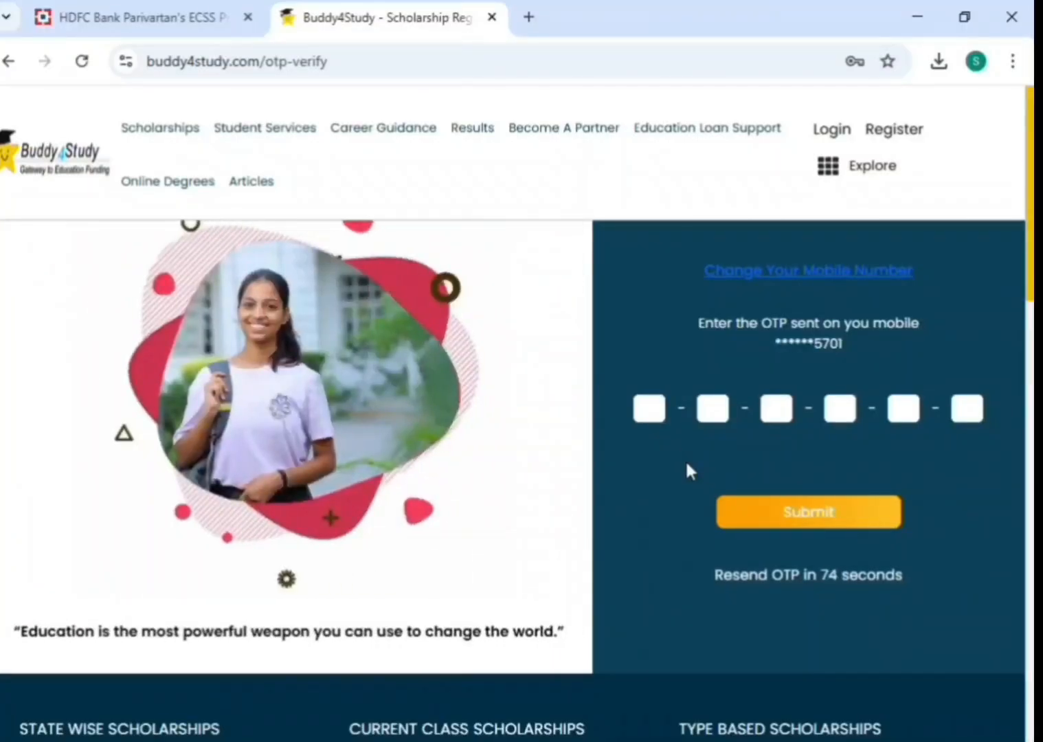
{"action": "left_click", "coordinate": [648, 408]}
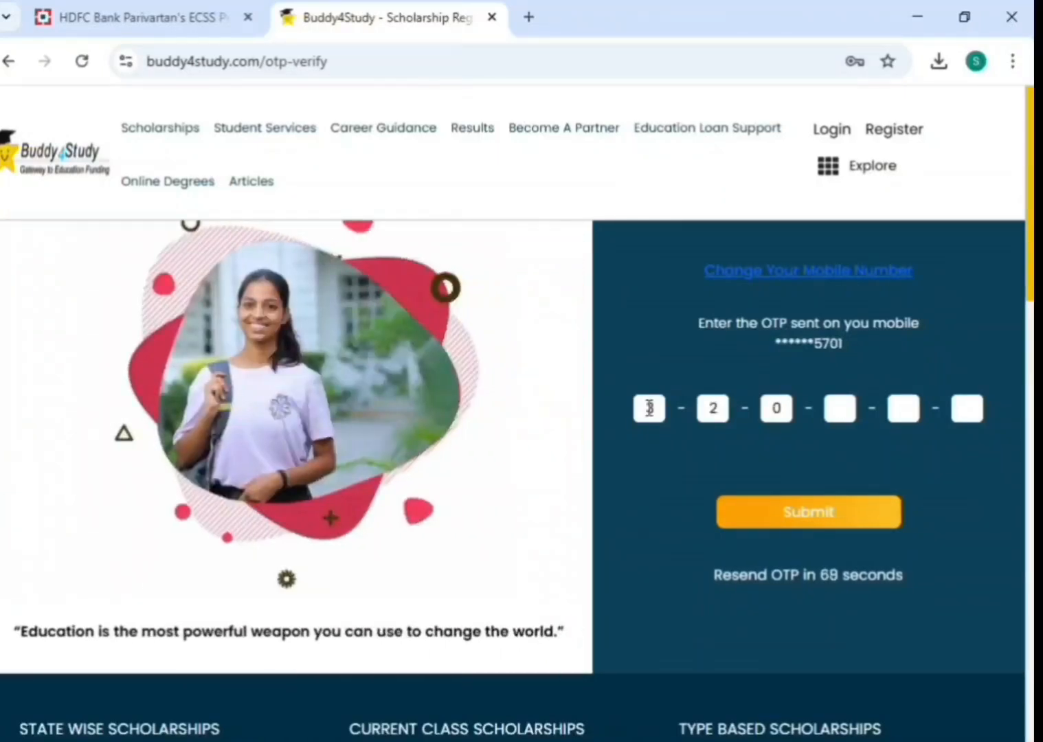
{"action": "left_click", "coordinate": [766, 508]}
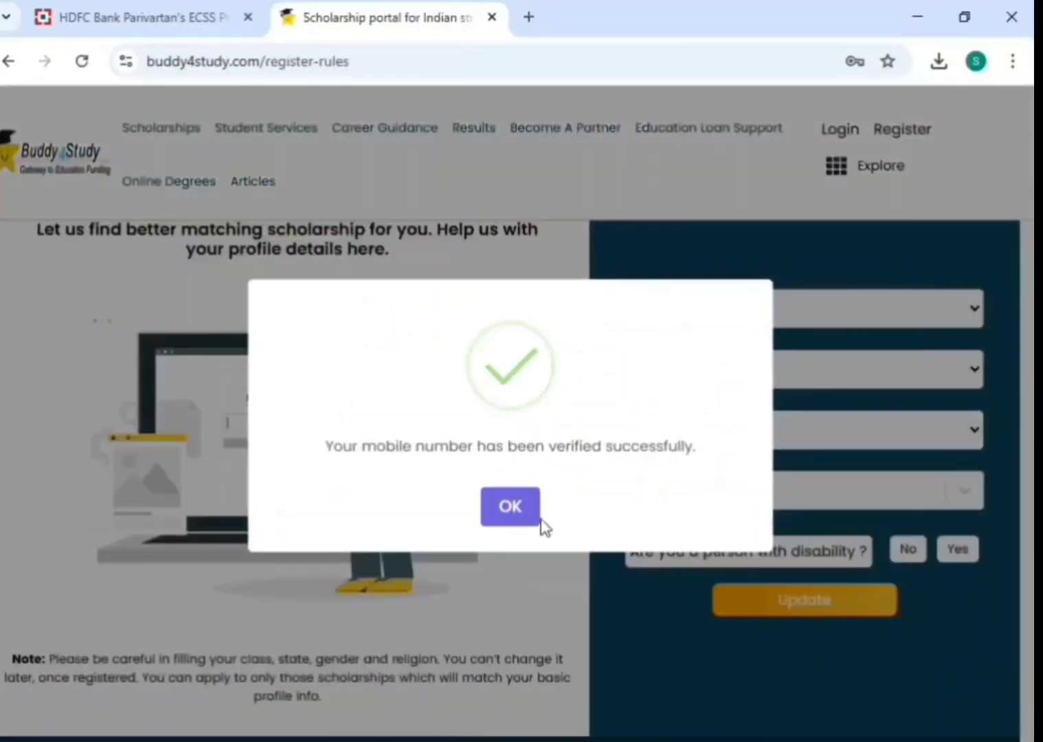
Set the profile's gender to Female, state to Karnataka and class to Class 3
{"action": "left_click", "coordinate": [515, 508]}
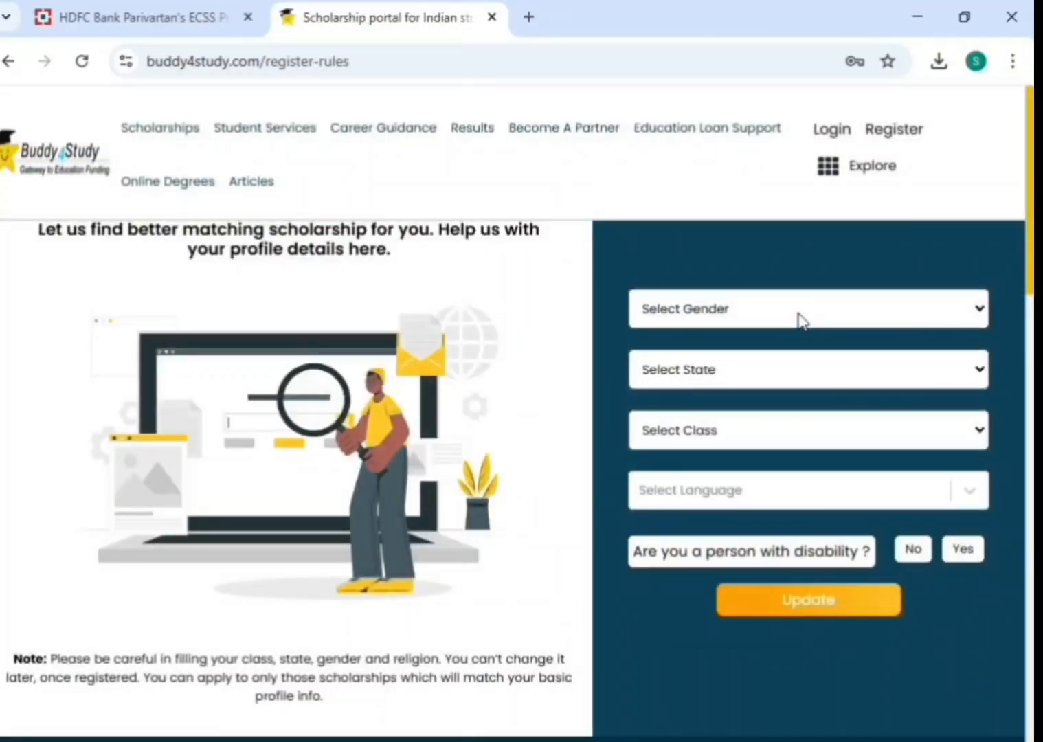
{"action": "left_click", "coordinate": [677, 375]}
{"action": "left_click", "coordinate": [709, 506]}
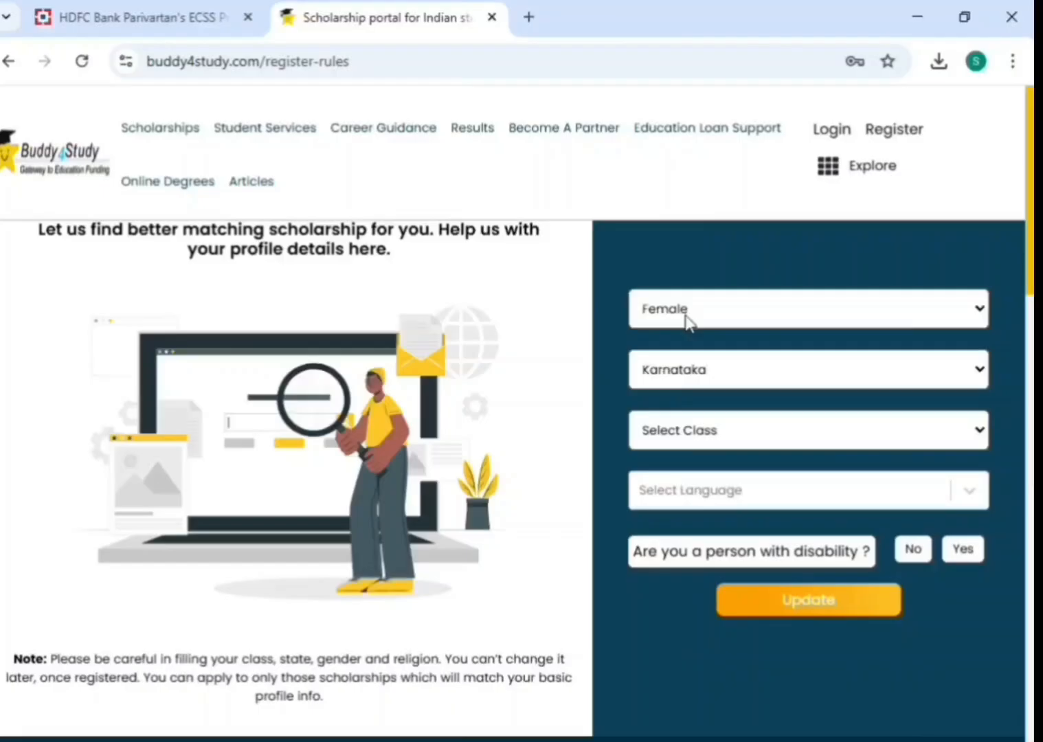
{"action": "left_click", "coordinate": [689, 135]}
Choose English as the language, answer No to disability, and save the profile
{"action": "left_click", "coordinate": [684, 503]}
{"action": "scroll", "coordinate": [684, 505], "scroll_direction": "down", "scroll_amount": 1}
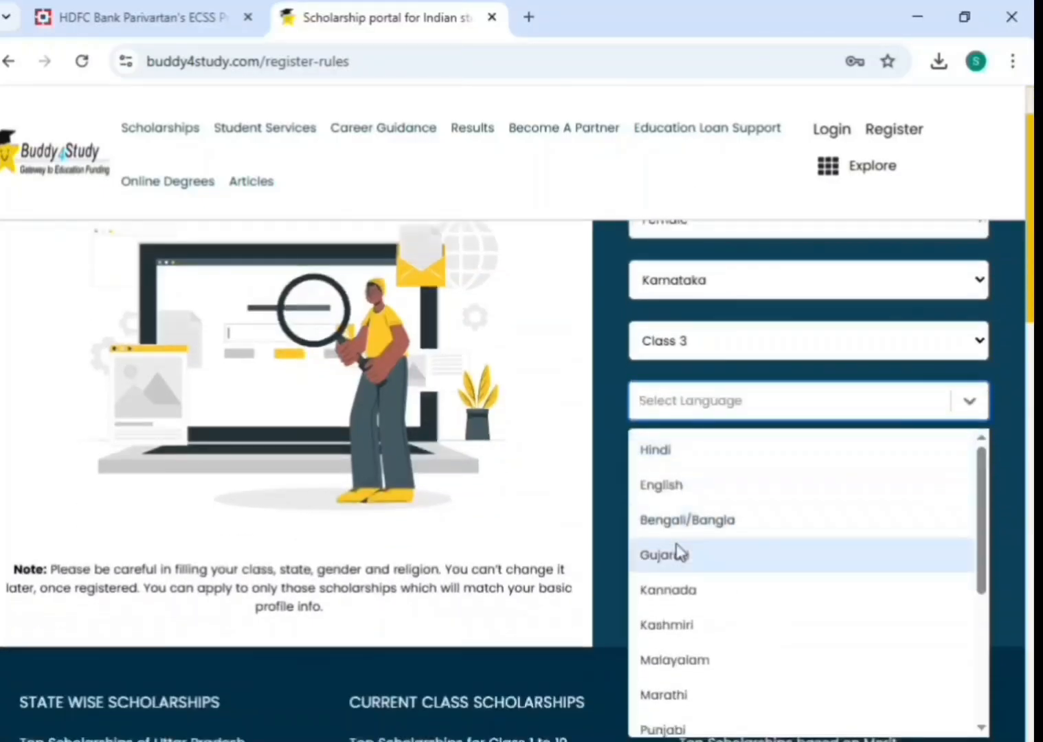
{"action": "scroll", "coordinate": [674, 687], "scroll_direction": "down", "scroll_amount": 2}
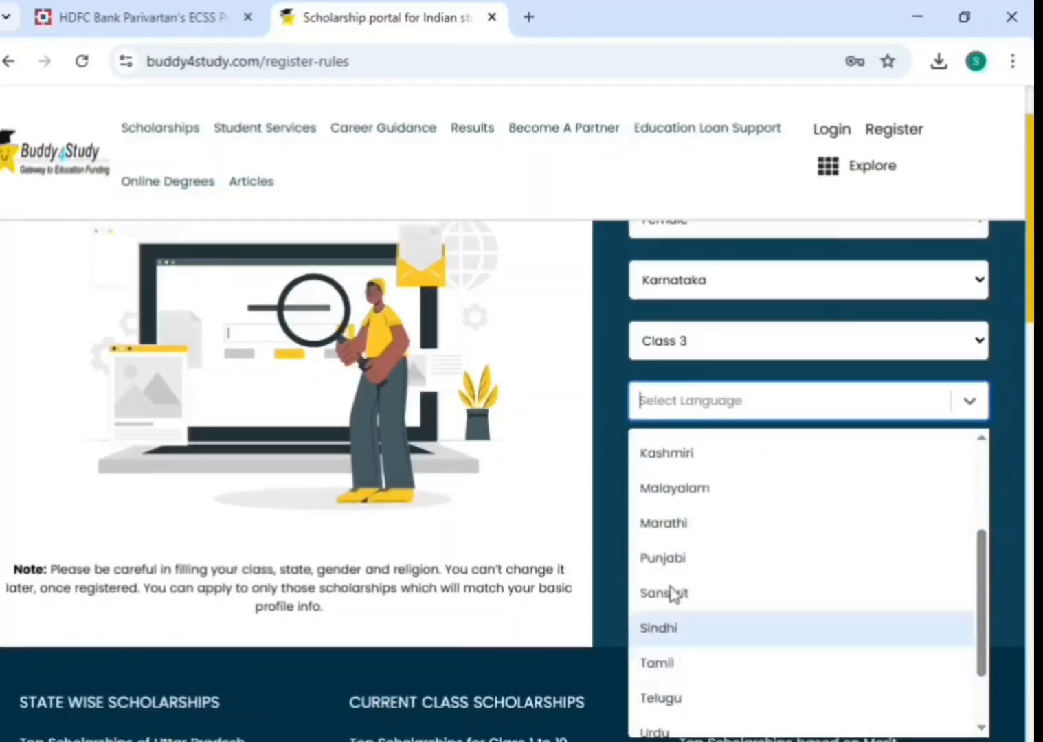
{"action": "scroll", "coordinate": [682, 531], "scroll_direction": "up", "scroll_amount": 2}
{"action": "left_click", "coordinate": [668, 488]}
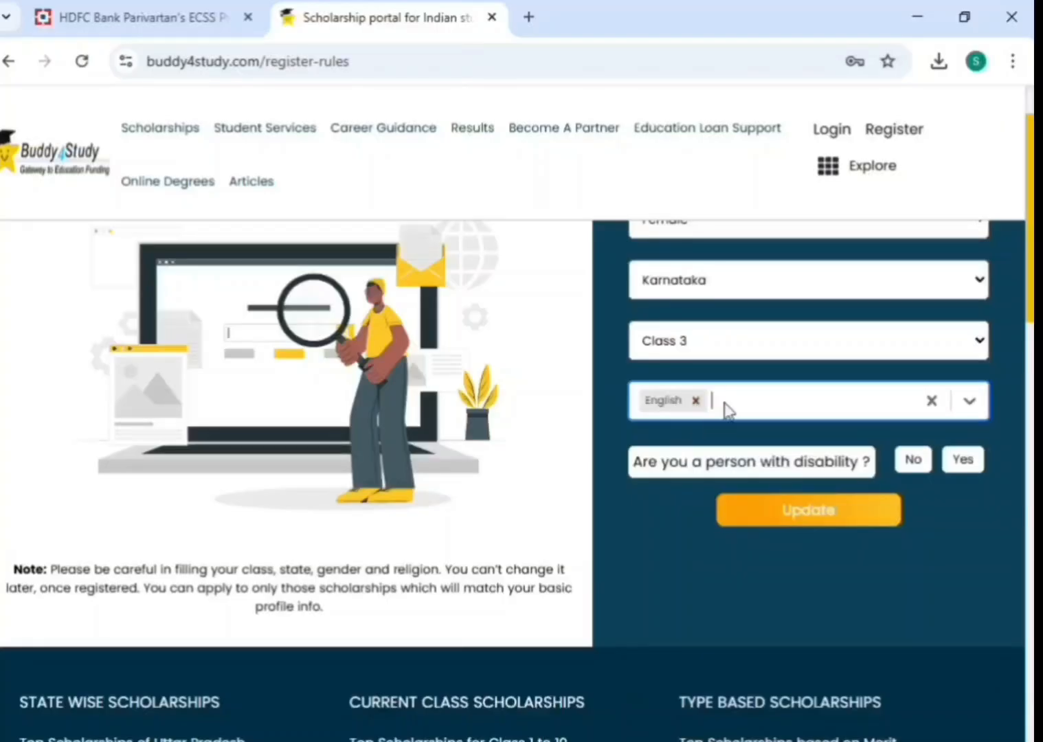
{"action": "left_click", "coordinate": [906, 461]}
{"action": "left_click", "coordinate": [856, 524]}
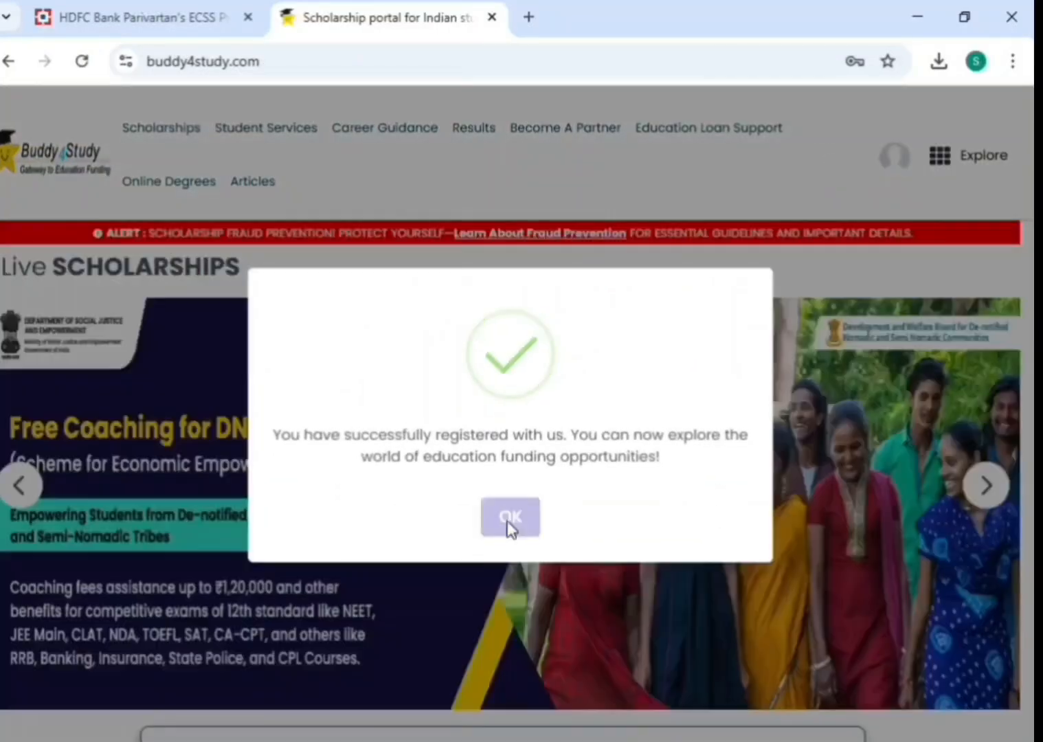
Dismiss the registration success message and browse the Buddy4Study home page
{"action": "left_click", "coordinate": [510, 528]}
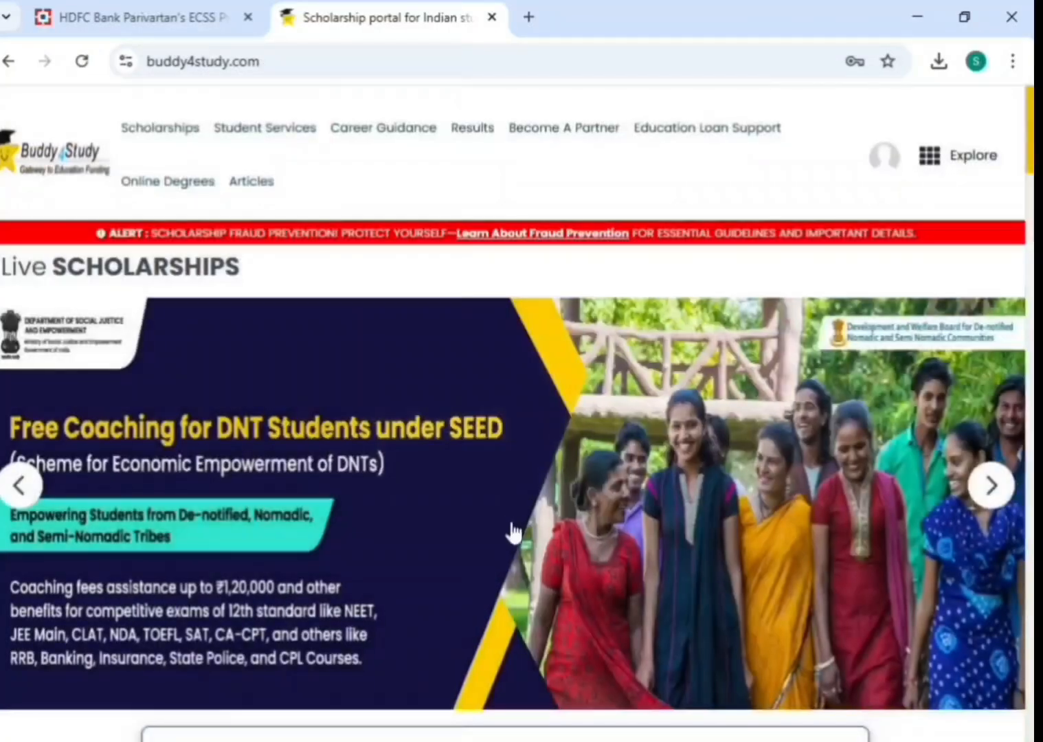
{"action": "scroll", "coordinate": [492, 512], "scroll_direction": "down", "scroll_amount": 5}
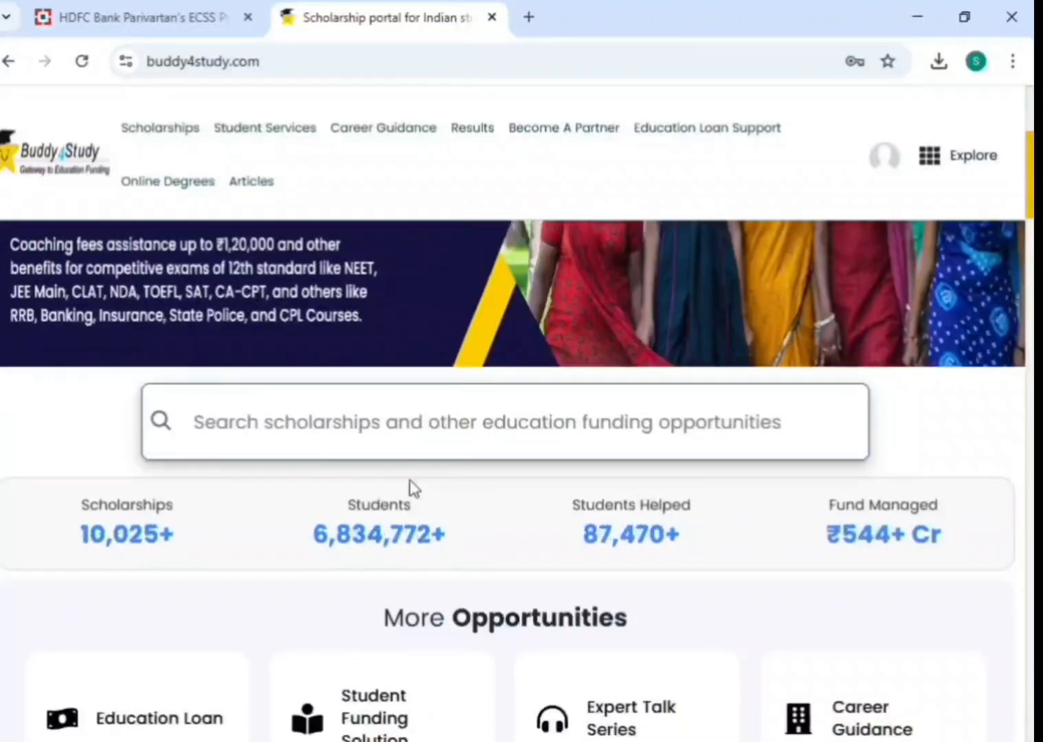
{"action": "scroll", "coordinate": [399, 474], "scroll_direction": "up", "scroll_amount": 5}
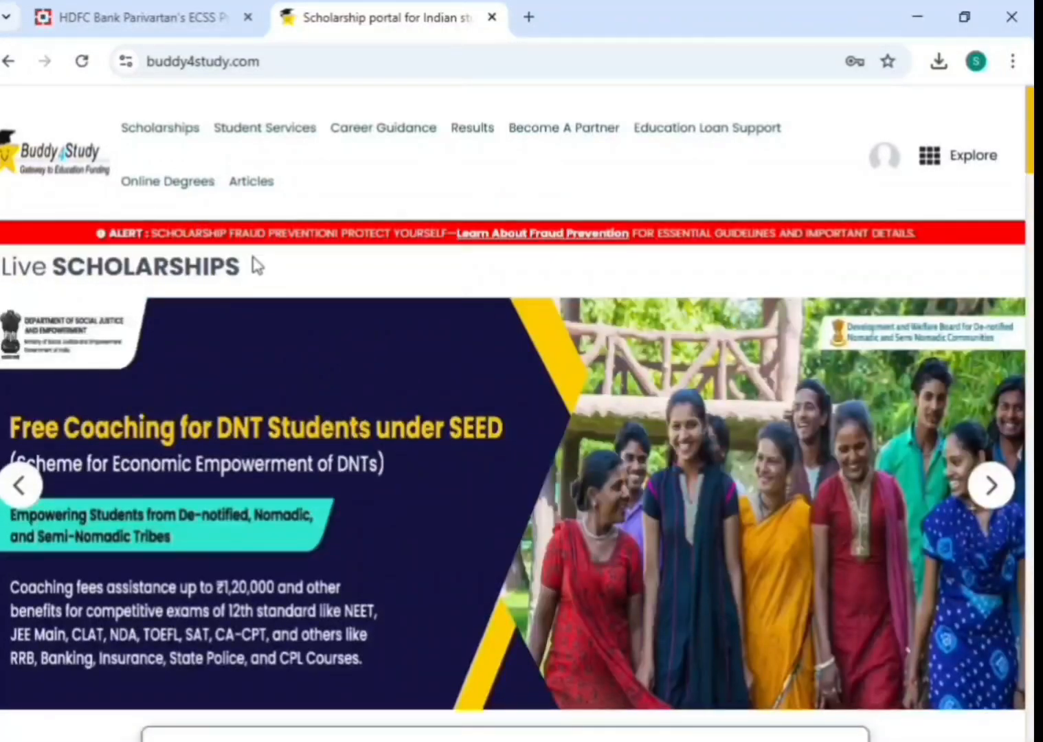
{"action": "scroll", "coordinate": [412, 417], "scroll_direction": "down", "scroll_amount": 10}
{"action": "scroll", "coordinate": [416, 424], "scroll_direction": "down", "scroll_amount": 3}
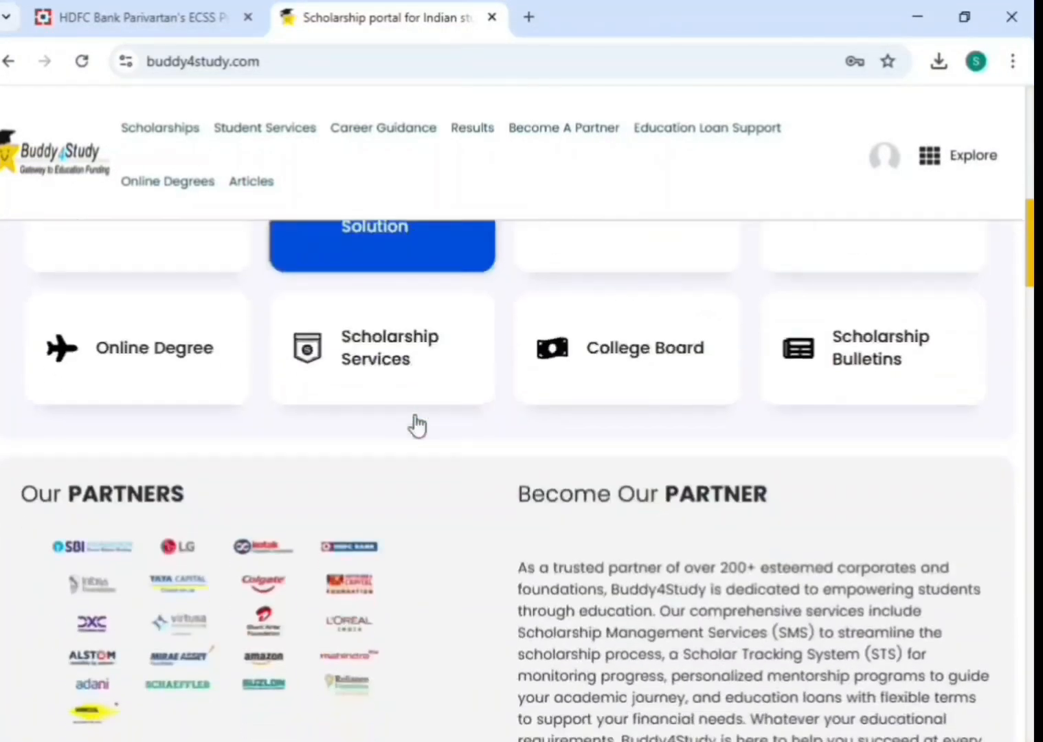
{"action": "scroll", "coordinate": [268, 391], "scroll_direction": "up", "scroll_amount": 3}
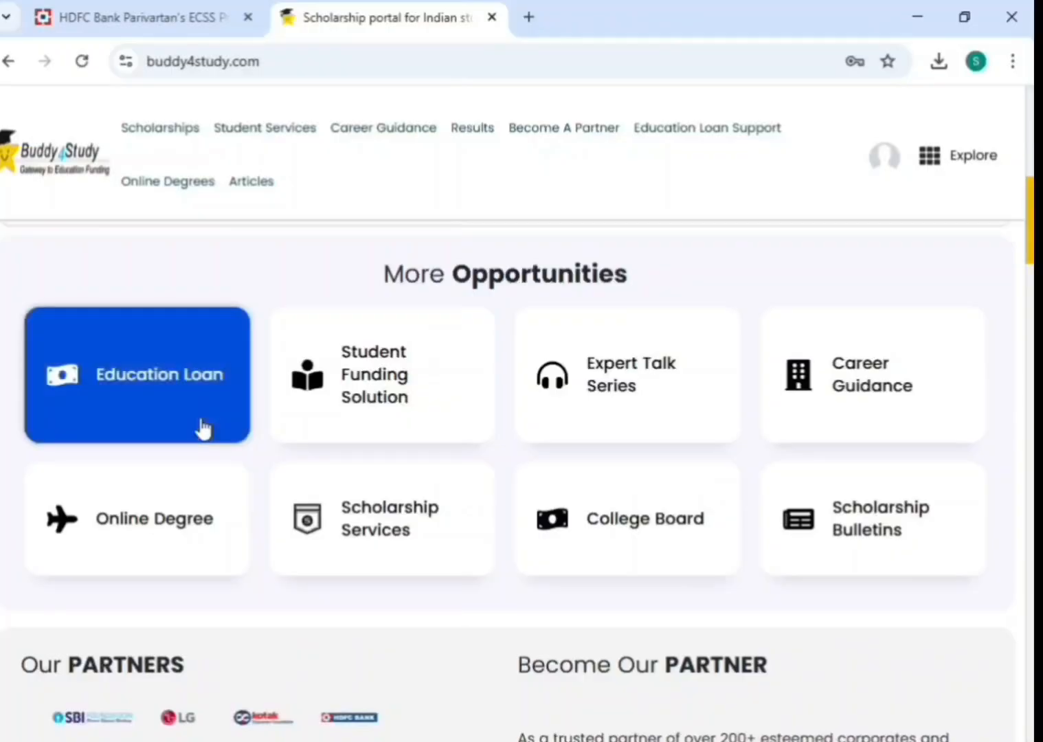
{"action": "scroll", "coordinate": [475, 412], "scroll_direction": "up", "scroll_amount": 6}
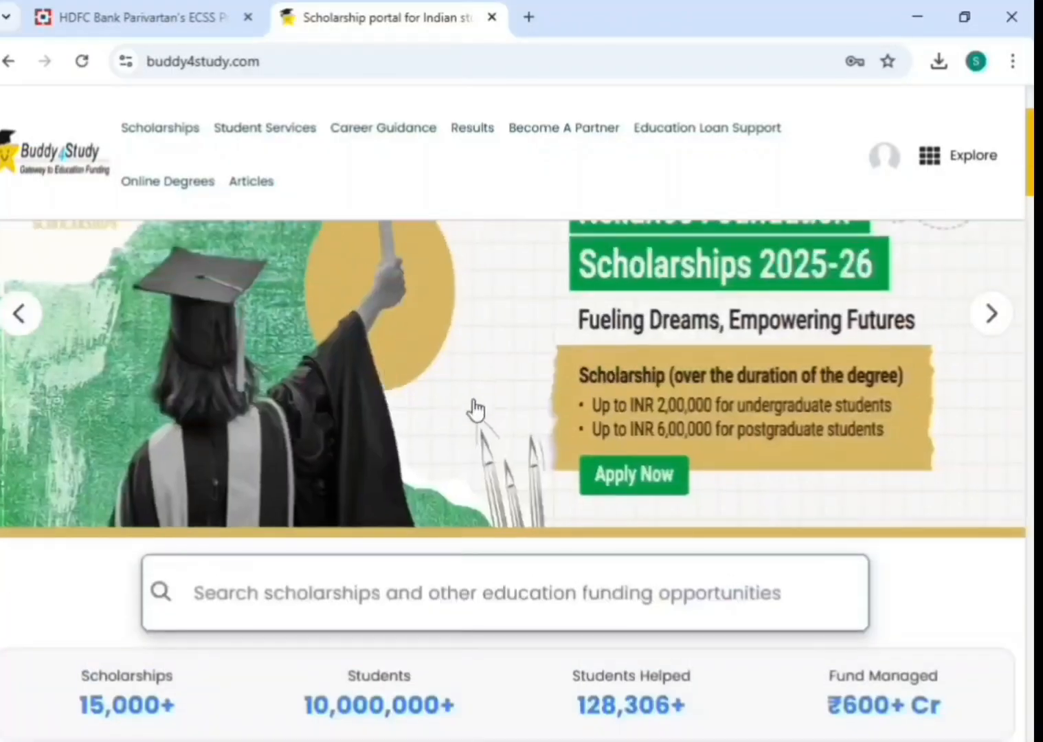
{"action": "scroll", "coordinate": [463, 414], "scroll_direction": "down", "scroll_amount": 6}
{"action": "scroll", "coordinate": [463, 424], "scroll_direction": "up", "scroll_amount": 4}
{"action": "scroll", "coordinate": [459, 430], "scroll_direction": "down", "scroll_amount": 6}
{"action": "scroll", "coordinate": [456, 422], "scroll_direction": "down", "scroll_amount": 6}
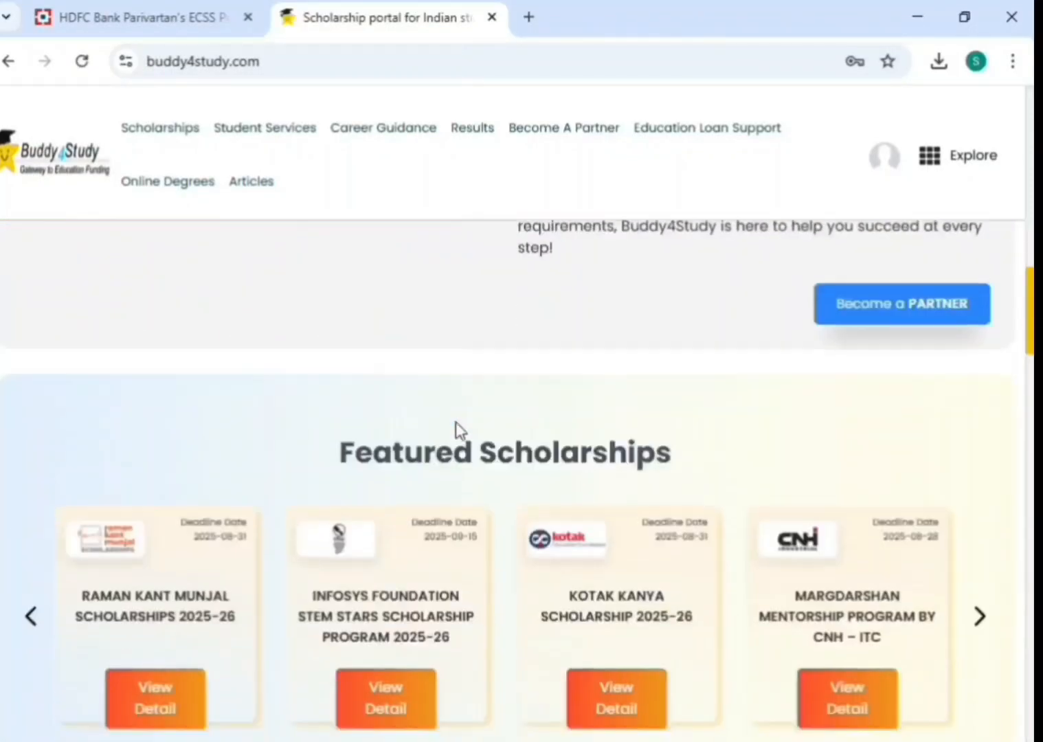
{"action": "scroll", "coordinate": [537, 410], "scroll_direction": "up", "scroll_amount": 2}
{"action": "scroll", "coordinate": [595, 393], "scroll_direction": "up", "scroll_amount": 4}
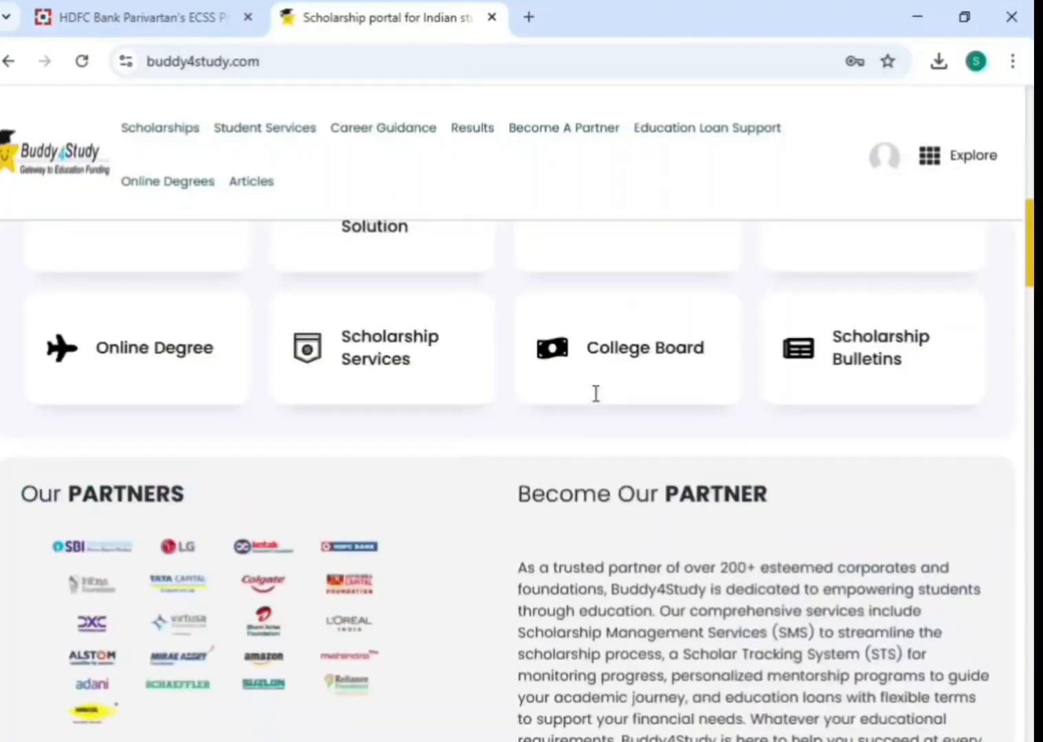
{"action": "scroll", "coordinate": [595, 407], "scroll_direction": "down", "scroll_amount": 8}
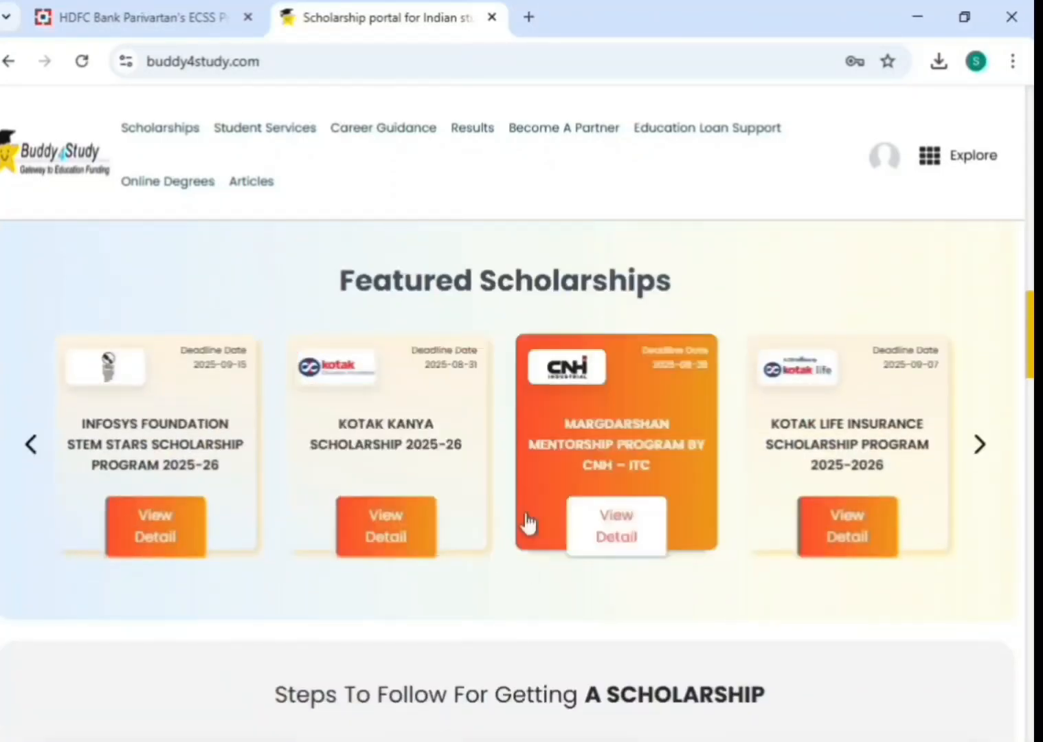
{"action": "scroll", "coordinate": [589, 531], "scroll_direction": "down", "scroll_amount": 7}
{"action": "scroll", "coordinate": [589, 523], "scroll_direction": "up", "scroll_amount": 4}
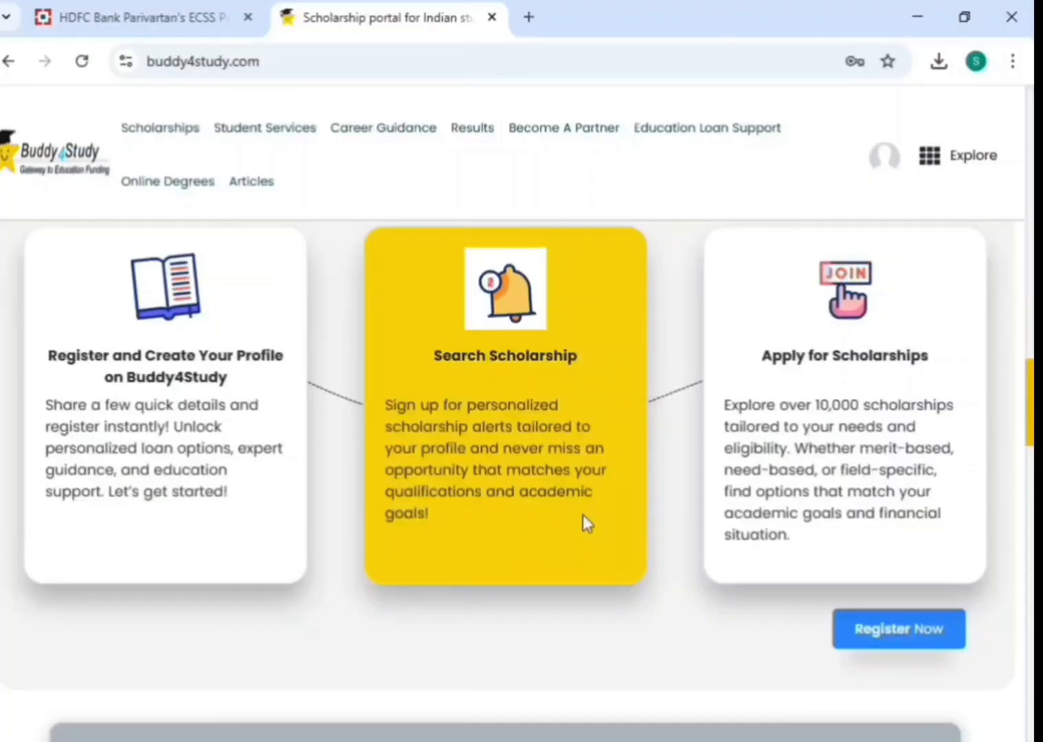
{"action": "scroll", "coordinate": [583, 522], "scroll_direction": "up", "scroll_amount": 2}
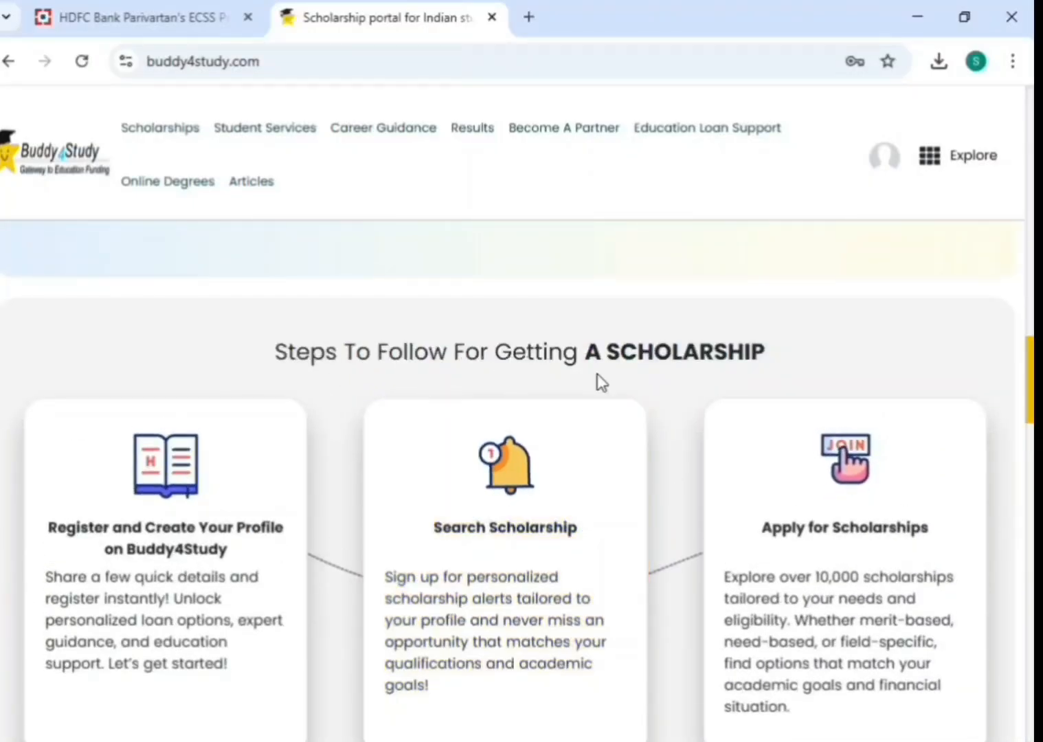
{"action": "scroll", "coordinate": [481, 427], "scroll_direction": "down", "scroll_amount": 2}
{"action": "scroll", "coordinate": [439, 433], "scroll_direction": "up", "scroll_amount": 10}
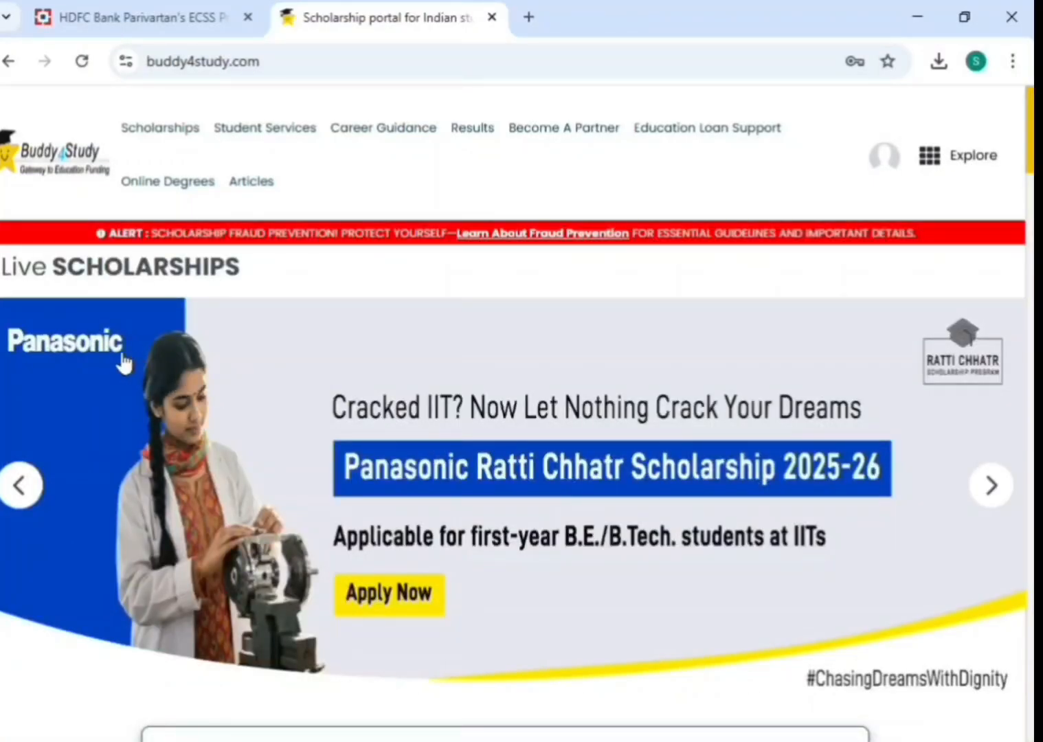
Advance the Live Scholarships banner to the HDFC Bank Parivartan ECSS 2025-26 slide
{"action": "left_click", "coordinate": [989, 485]}
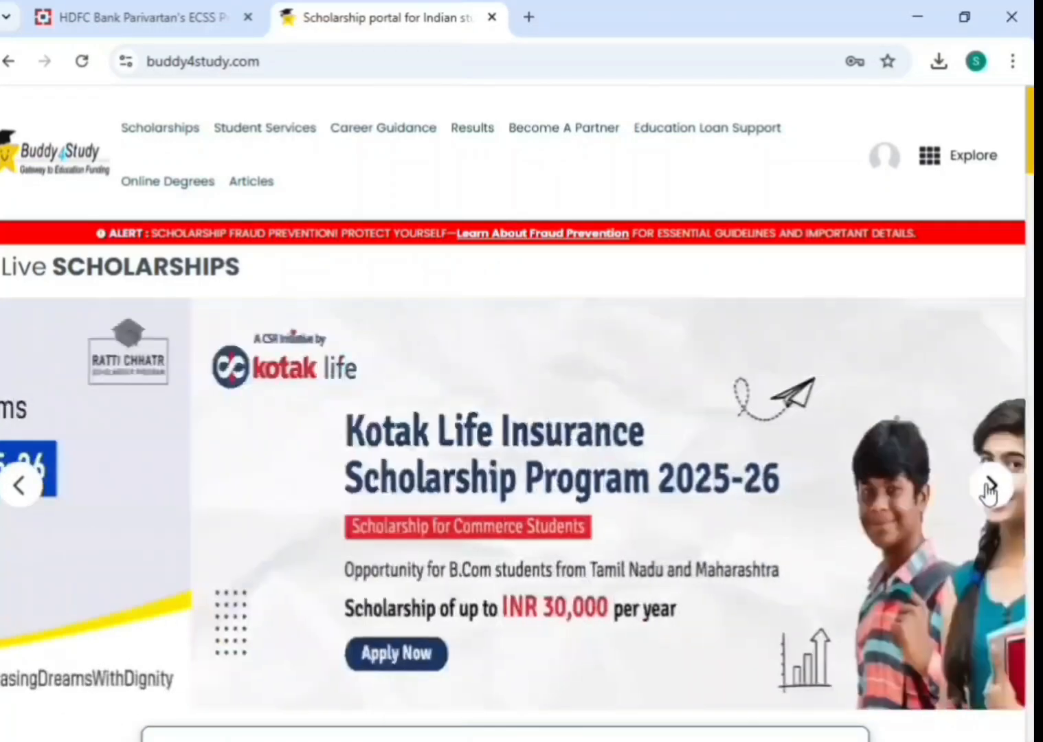
{"action": "left_click", "coordinate": [990, 486]}
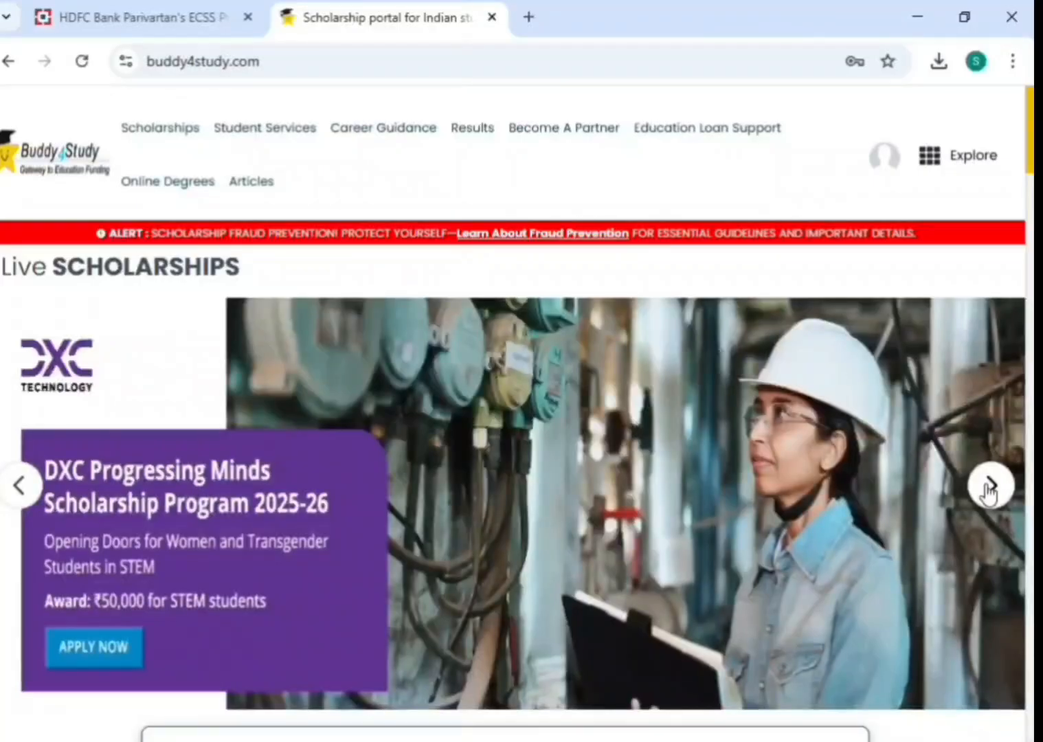
{"action": "left_click", "coordinate": [989, 487]}
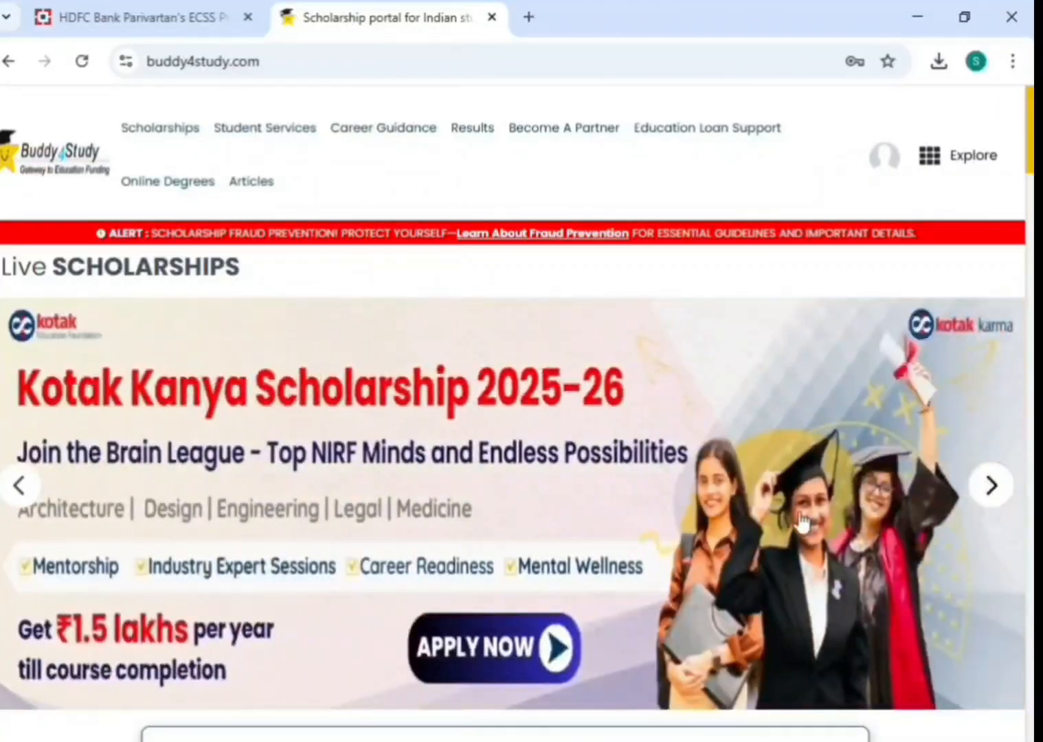
{"action": "left_click", "coordinate": [993, 504]}
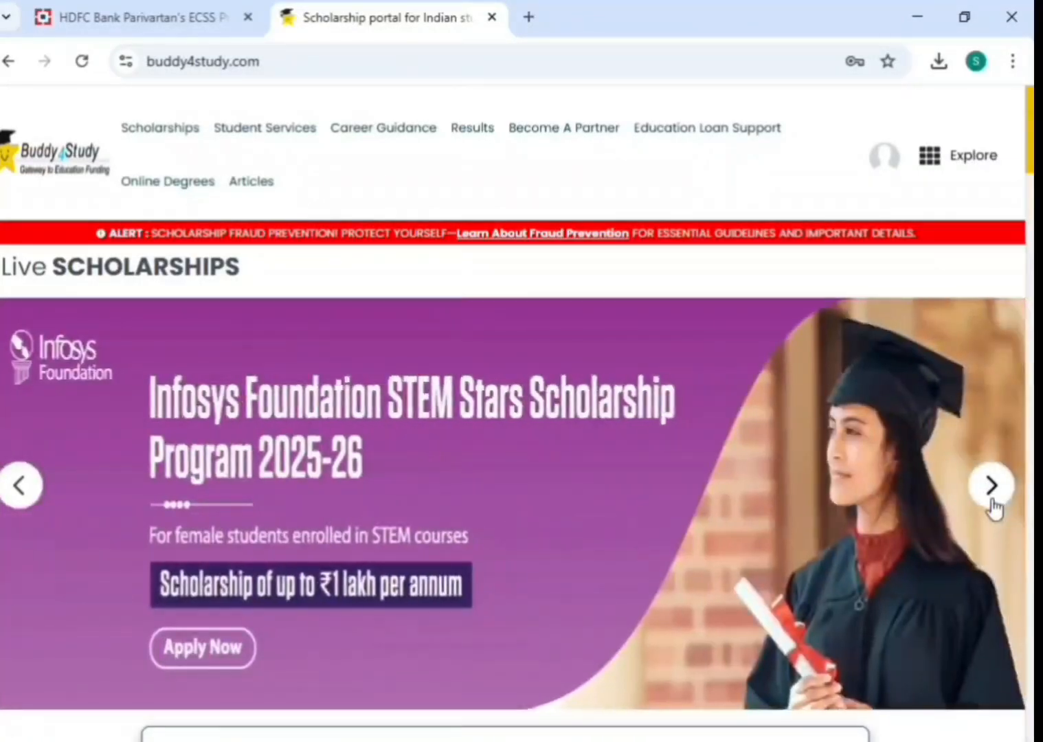
{"action": "left_click", "coordinate": [993, 504]}
{"action": "left_click", "coordinate": [993, 503]}
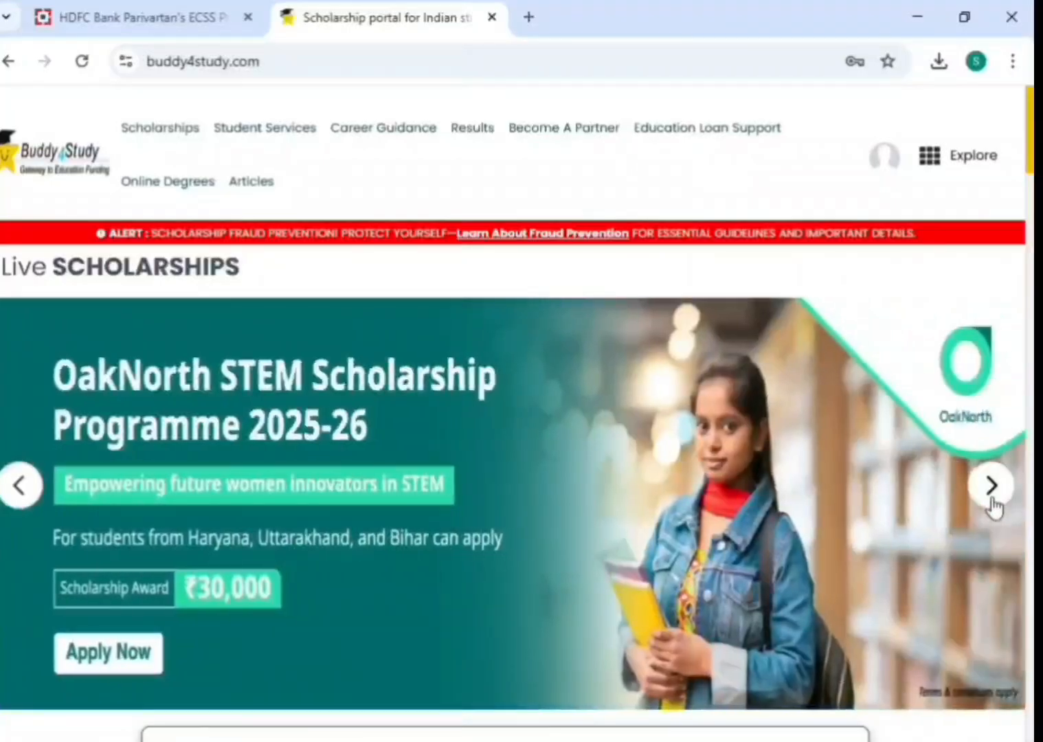
{"action": "left_click", "coordinate": [993, 503]}
{"action": "left_click", "coordinate": [993, 503]}
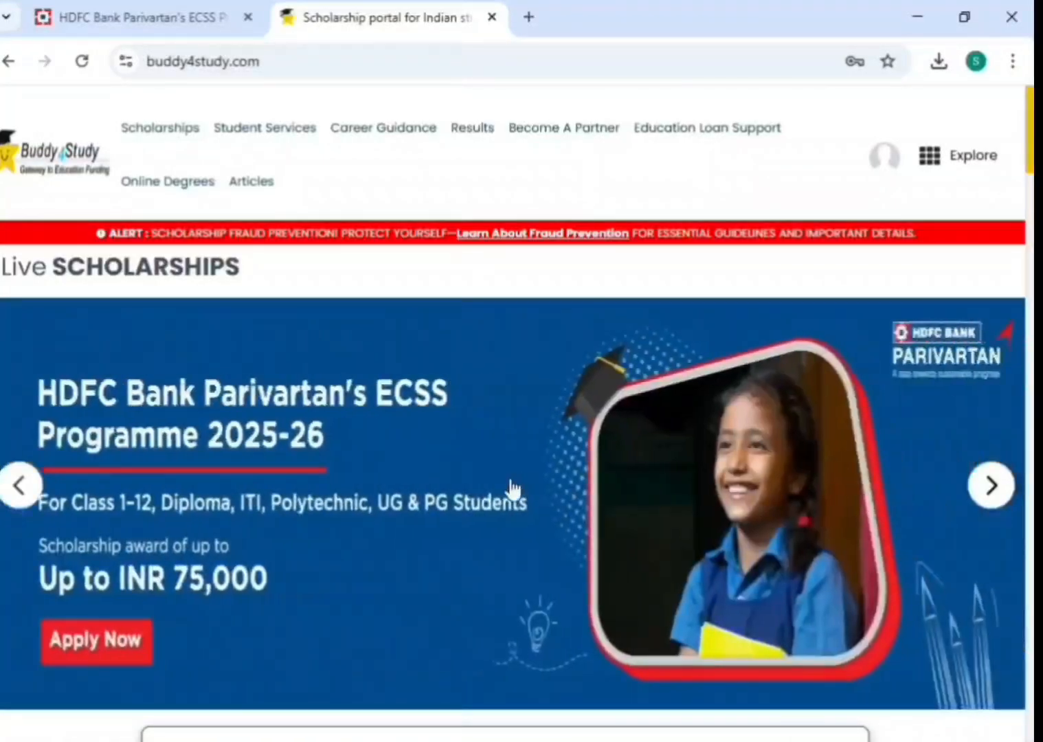
{"action": "scroll", "coordinate": [507, 549], "scroll_direction": "down", "scroll_amount": 2}
Open the HDFC Parivartan ECSS page, apply for the School Students scholarship and start the application
{"action": "left_click", "coordinate": [109, 486]}
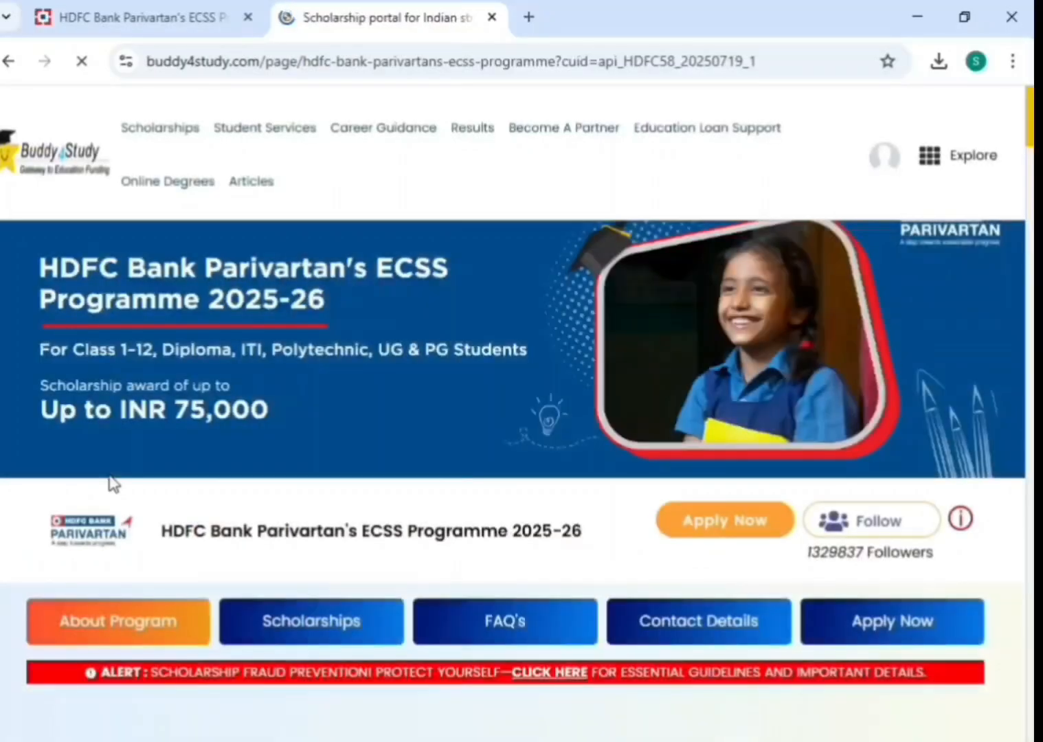
{"action": "scroll", "coordinate": [316, 517], "scroll_direction": "down", "scroll_amount": 2}
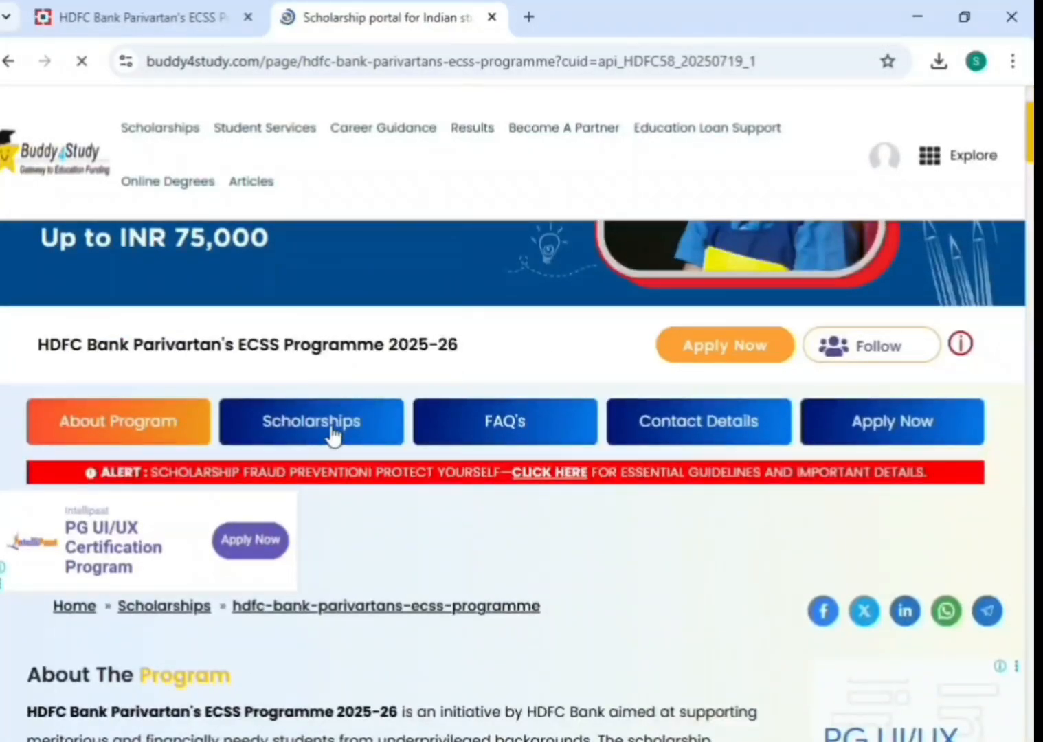
{"action": "left_click", "coordinate": [333, 432]}
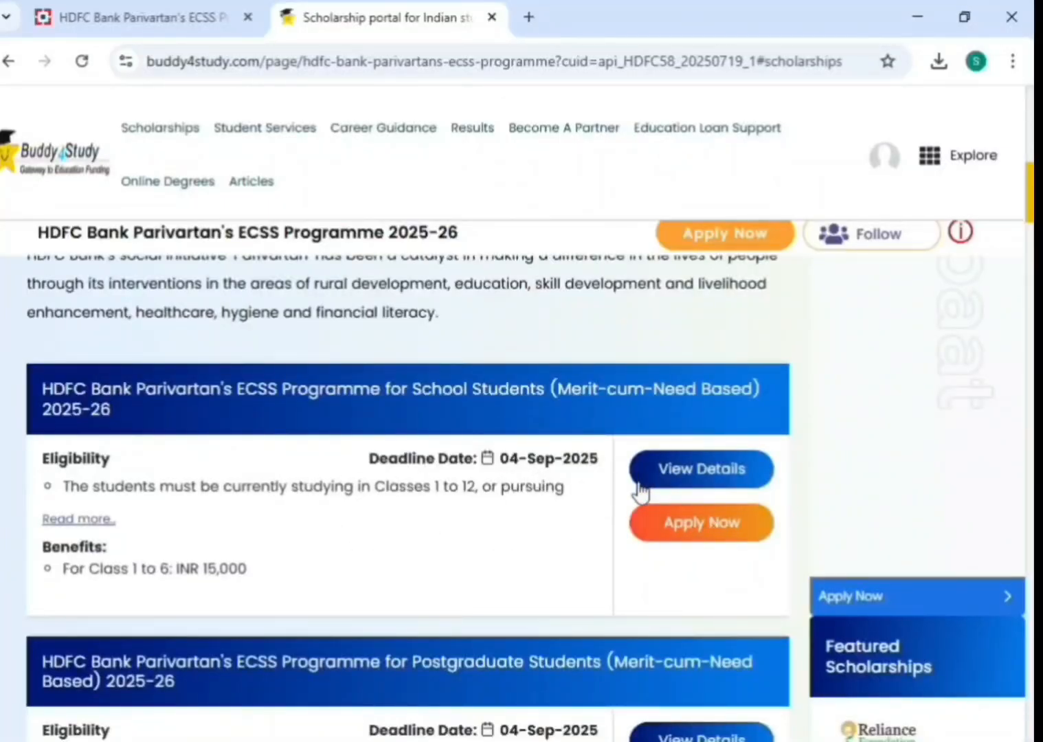
{"action": "left_click", "coordinate": [669, 527]}
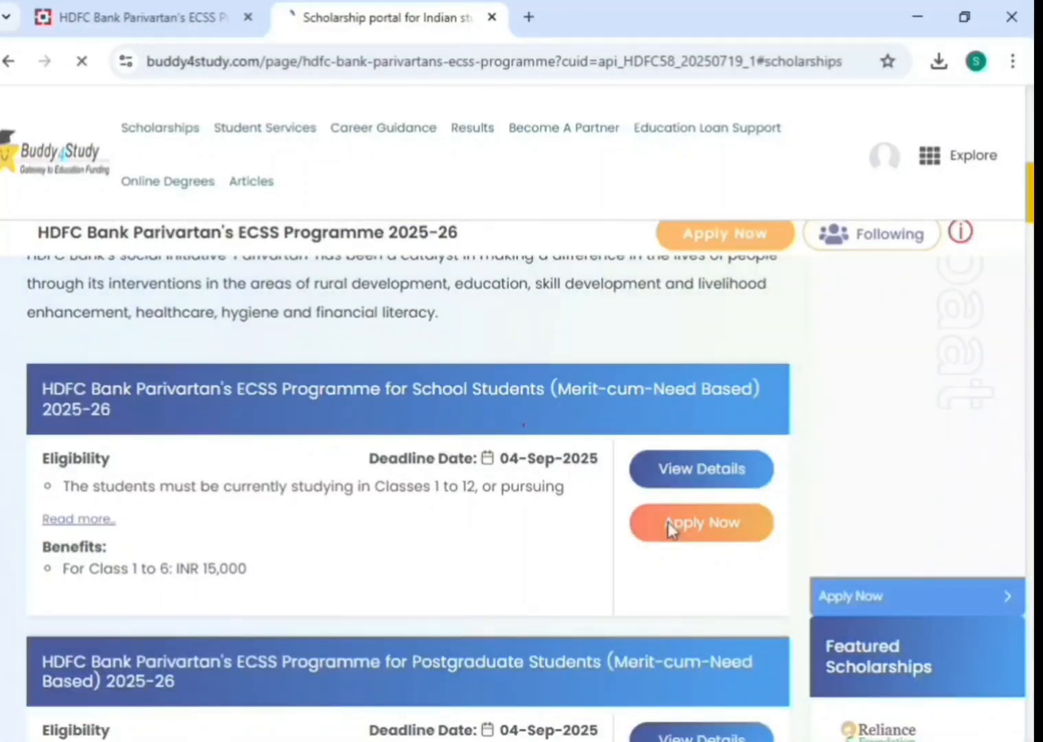
{"action": "scroll", "coordinate": [729, 533], "scroll_direction": "down", "scroll_amount": 3}
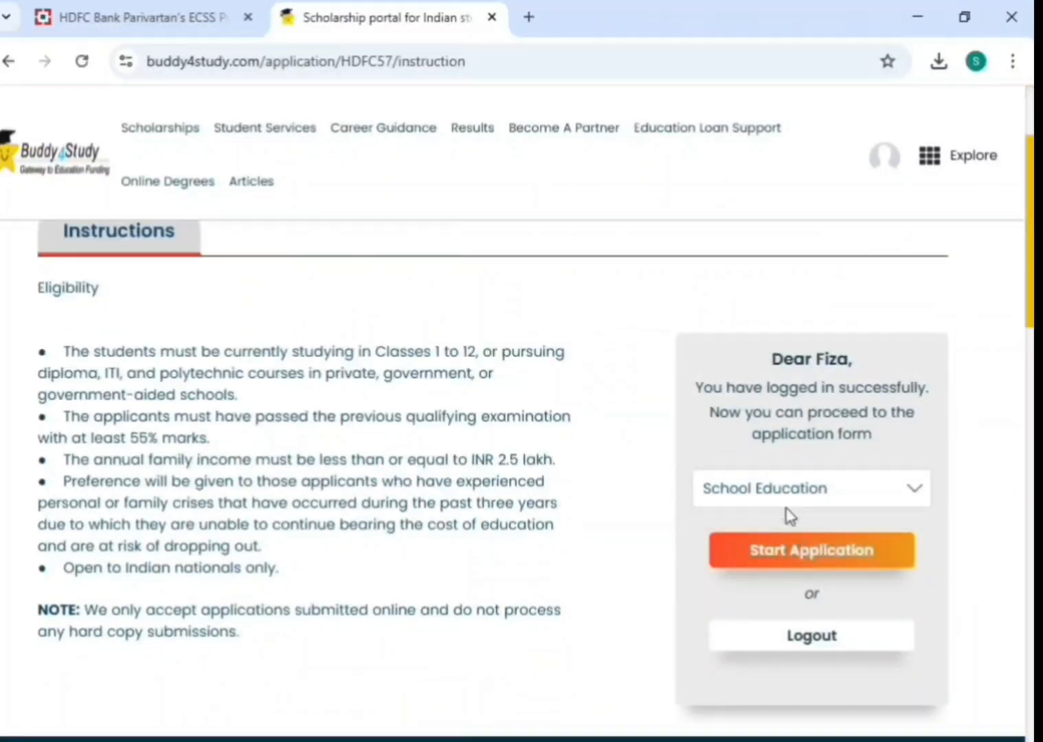
{"action": "left_click", "coordinate": [796, 555]}
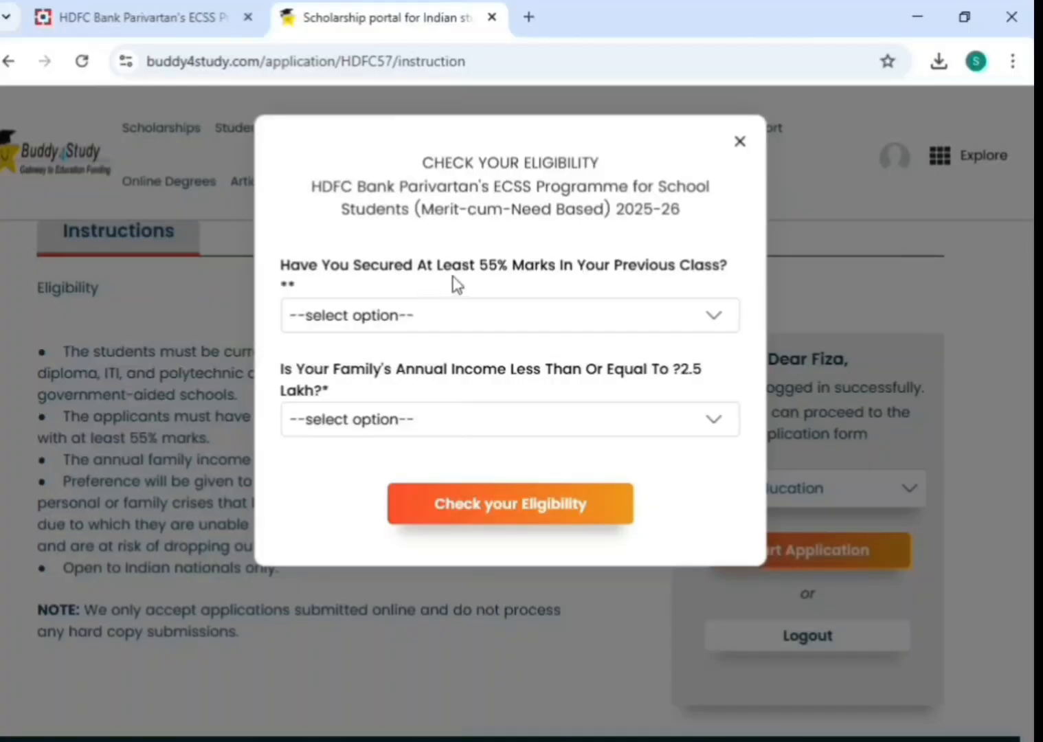
Answer Yes to 55% marks and income within 2.5 lakh, then continue to the form
{"action": "left_click", "coordinate": [371, 375]}
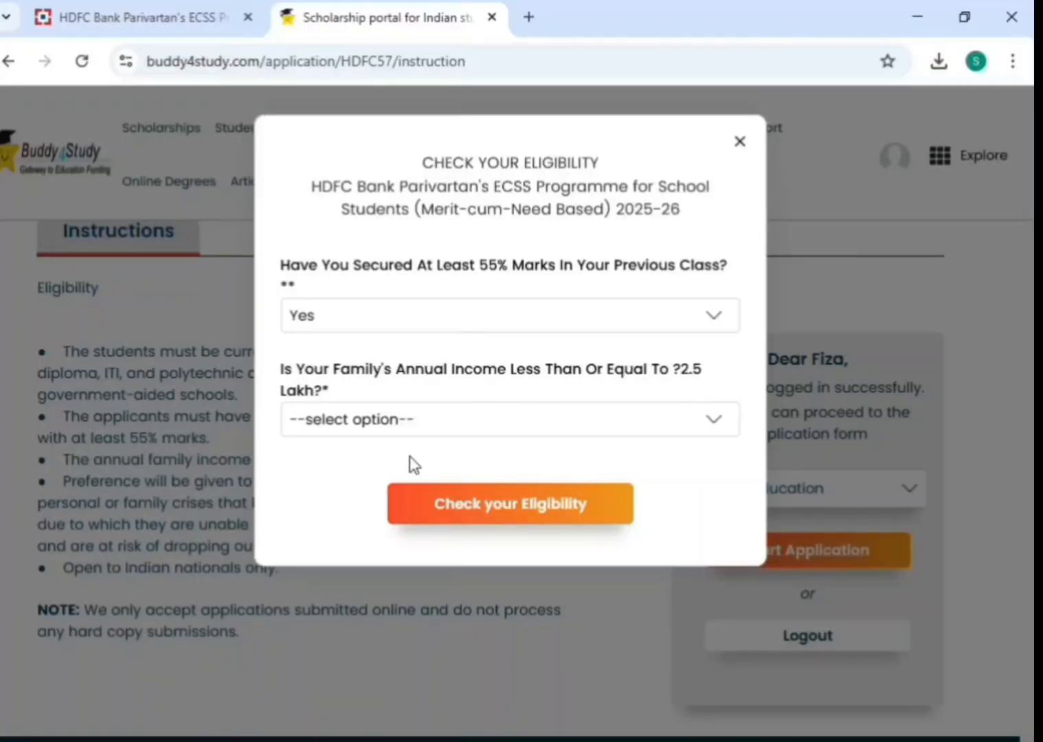
{"action": "left_click", "coordinate": [385, 473]}
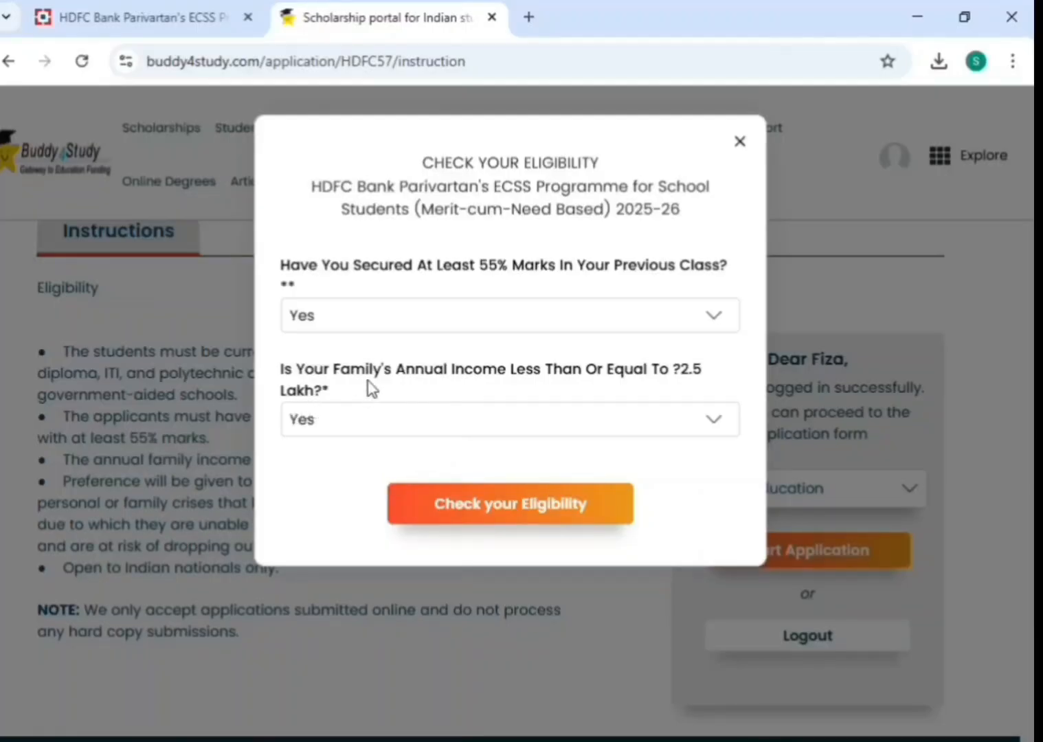
{"action": "left_click", "coordinate": [486, 502]}
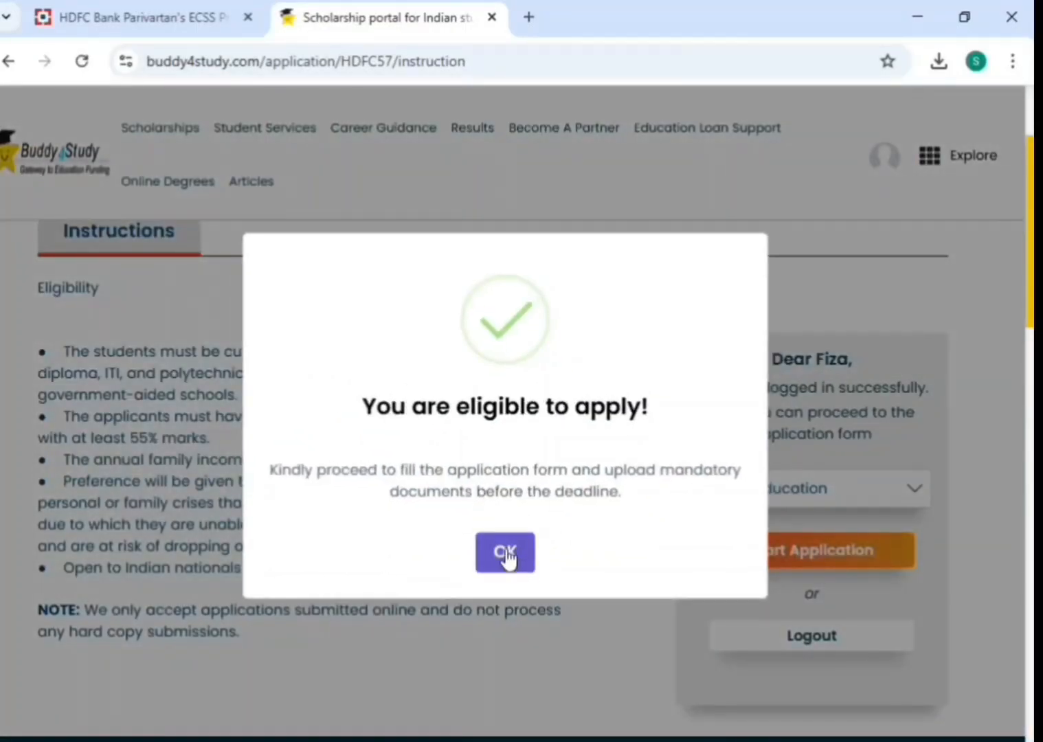
{"action": "left_click", "coordinate": [505, 551]}
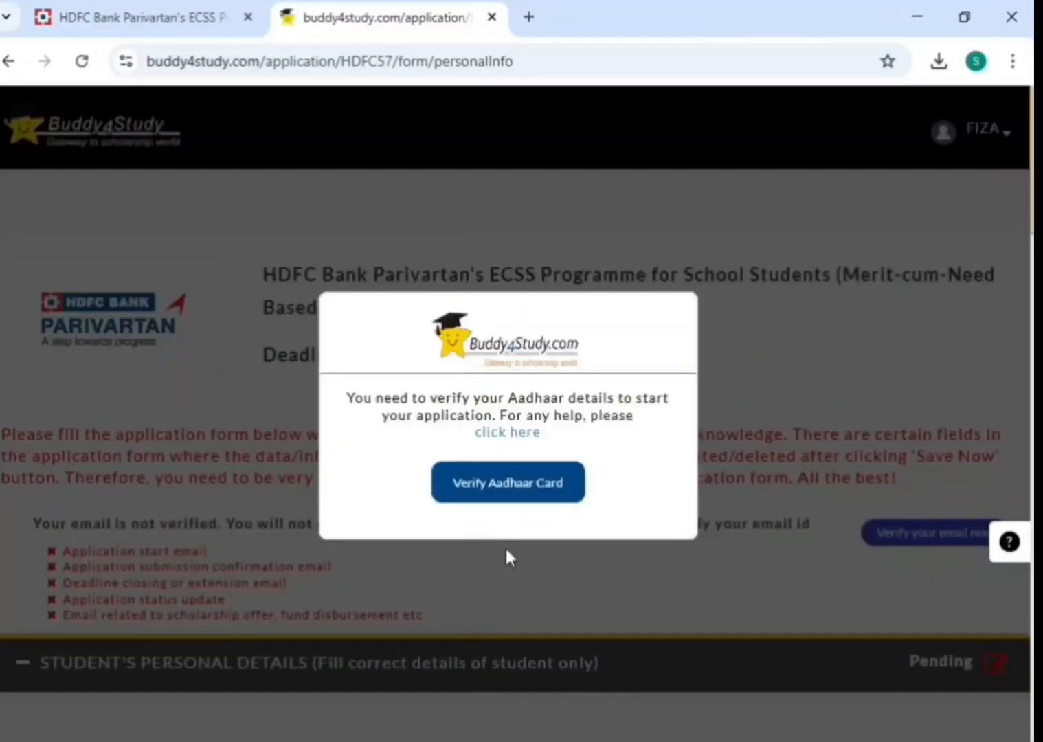
Start Aadhaar verification via DigiLocker, enter the student's Aadhaar number, and request the OTP
{"action": "left_click", "coordinate": [515, 494]}
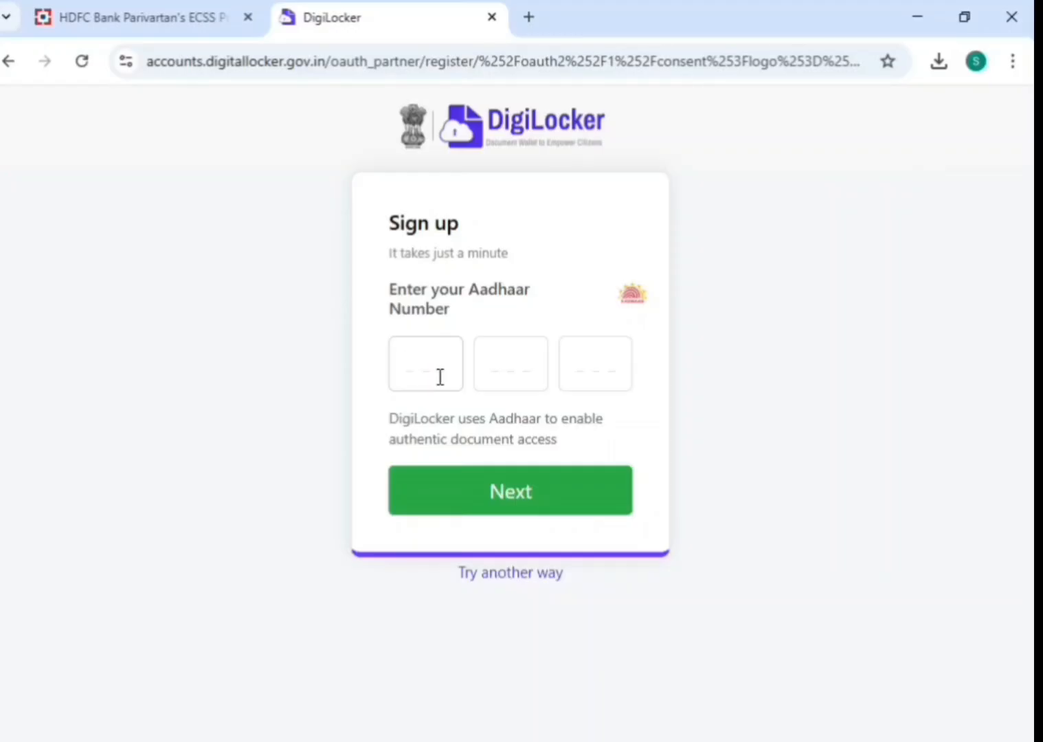
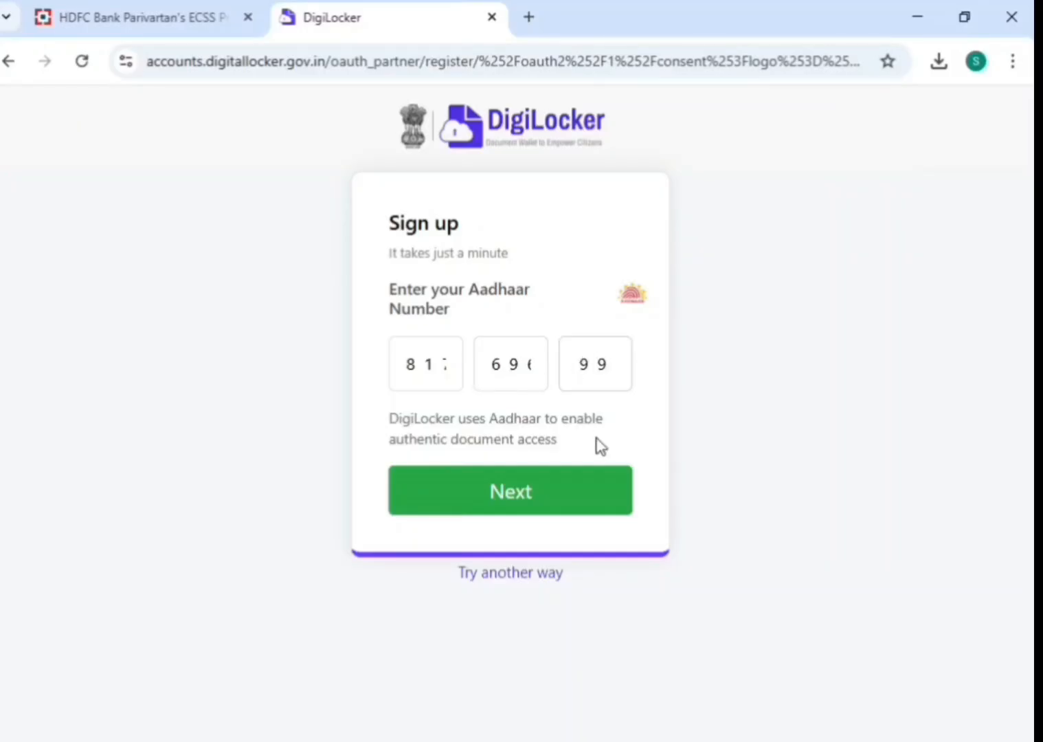
{"action": "left_click", "coordinate": [540, 495]}
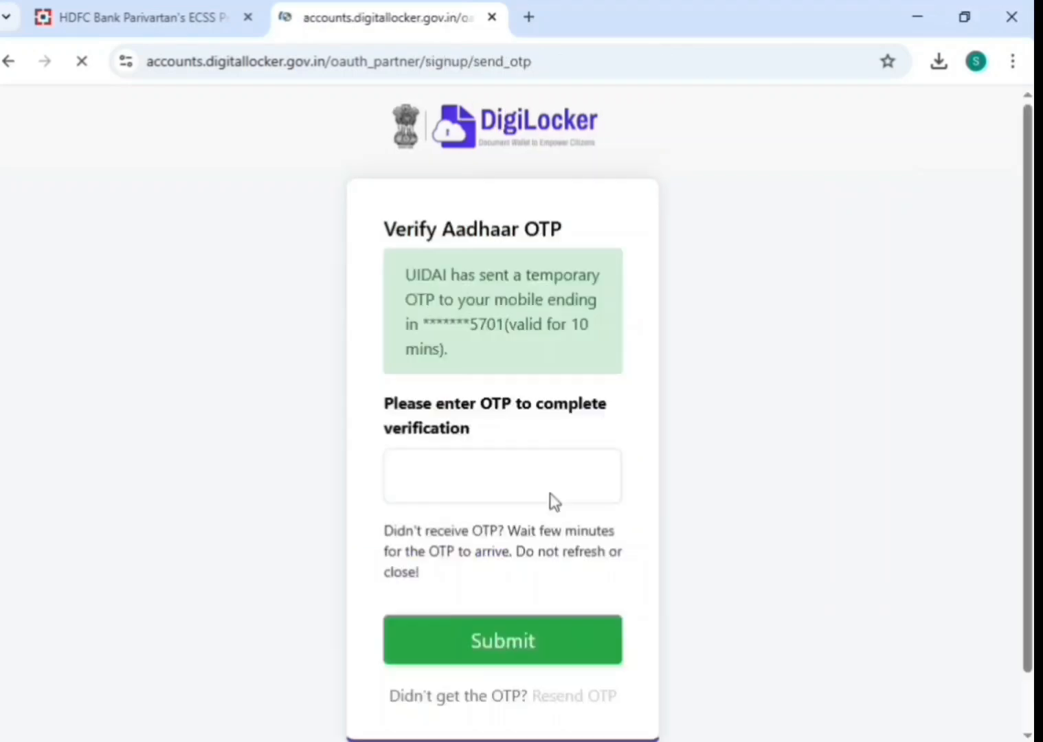
Enter the one-time code sent to the linked mobile and submit it to verify Aadhaar
{"action": "left_click", "coordinate": [484, 472]}
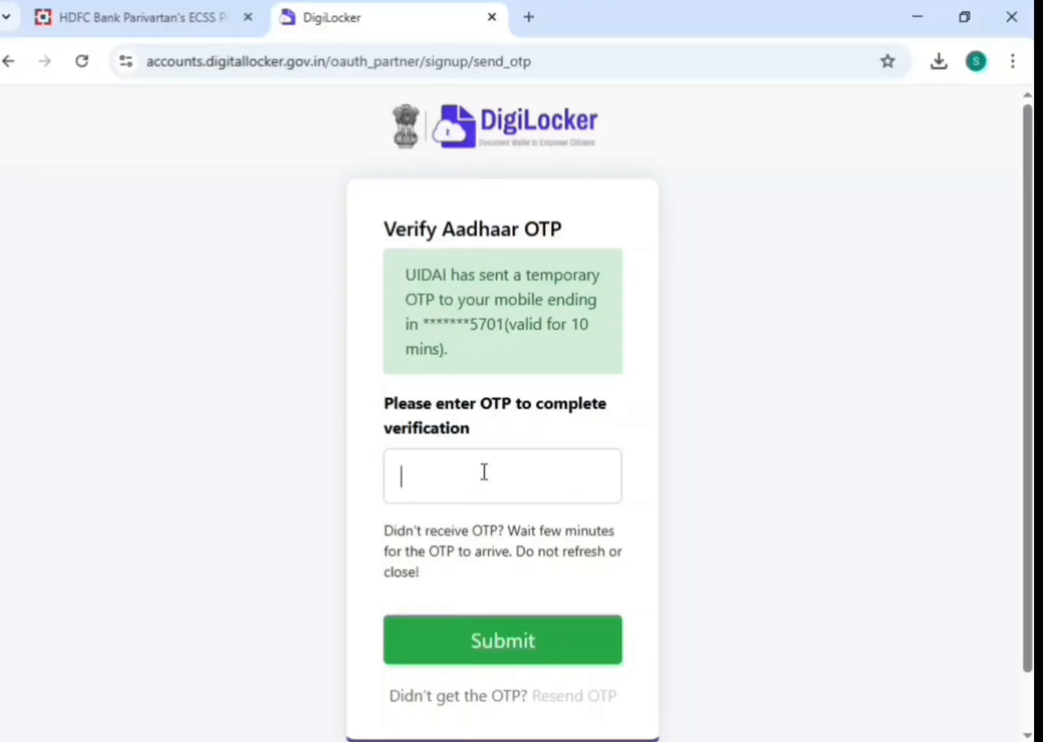
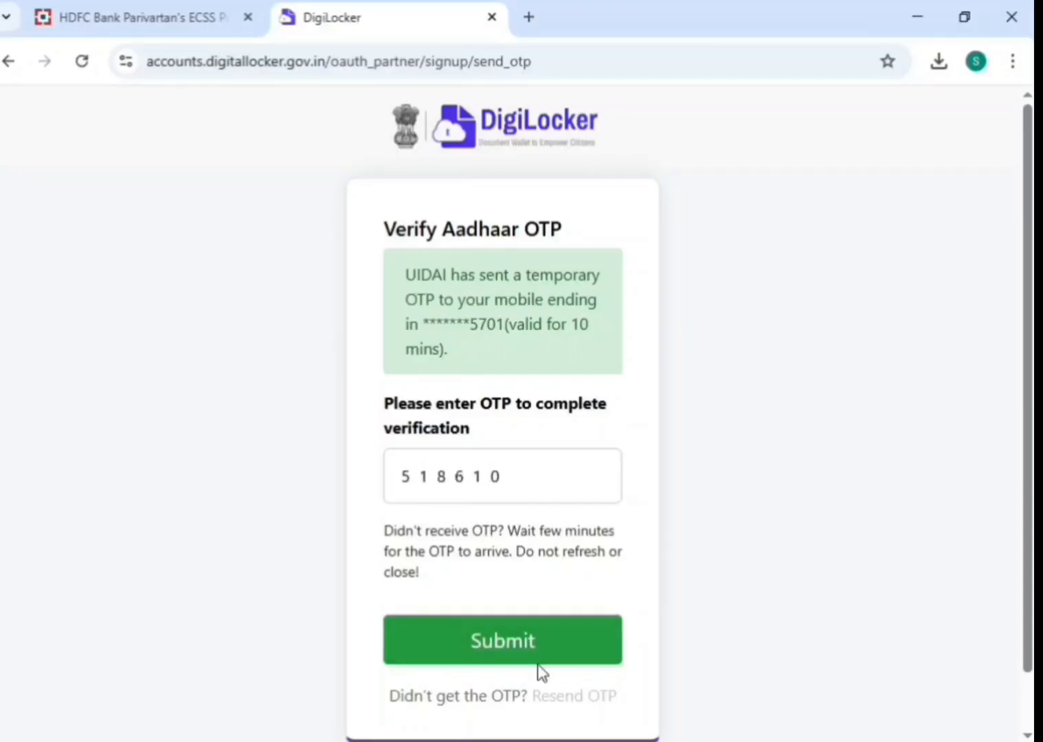
{"action": "left_click", "coordinate": [526, 643]}
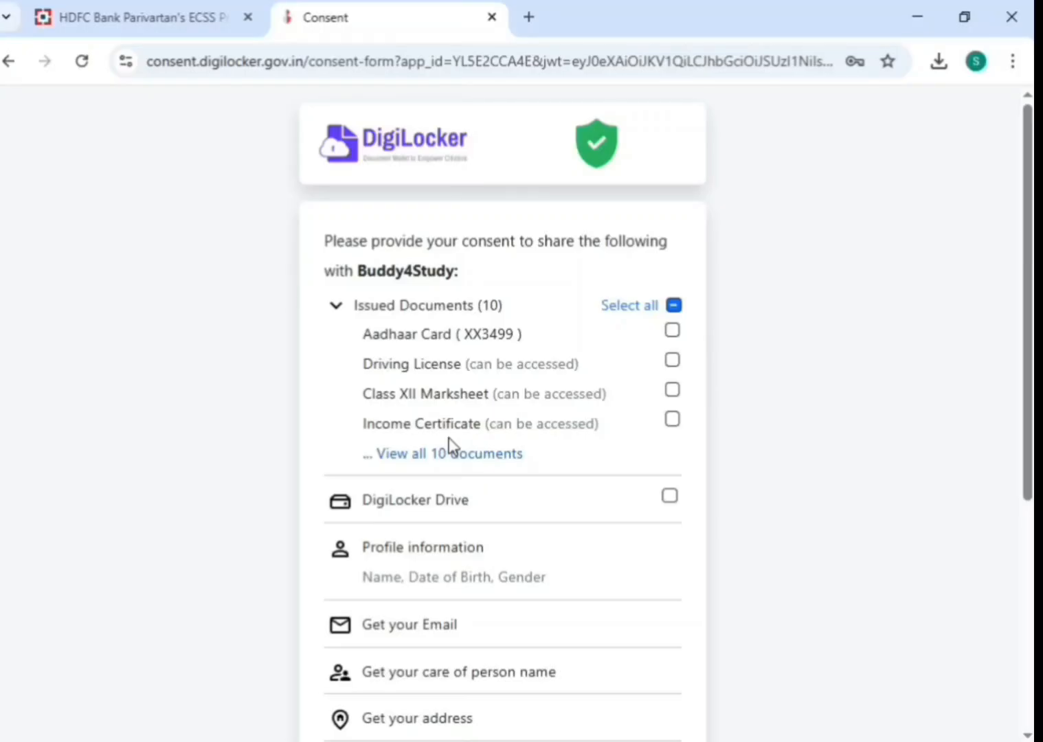
Select only the Aadhaar Card on the DigiLocker consent form and allow sharing
{"action": "scroll", "coordinate": [428, 458], "scroll_direction": "down", "scroll_amount": 3}
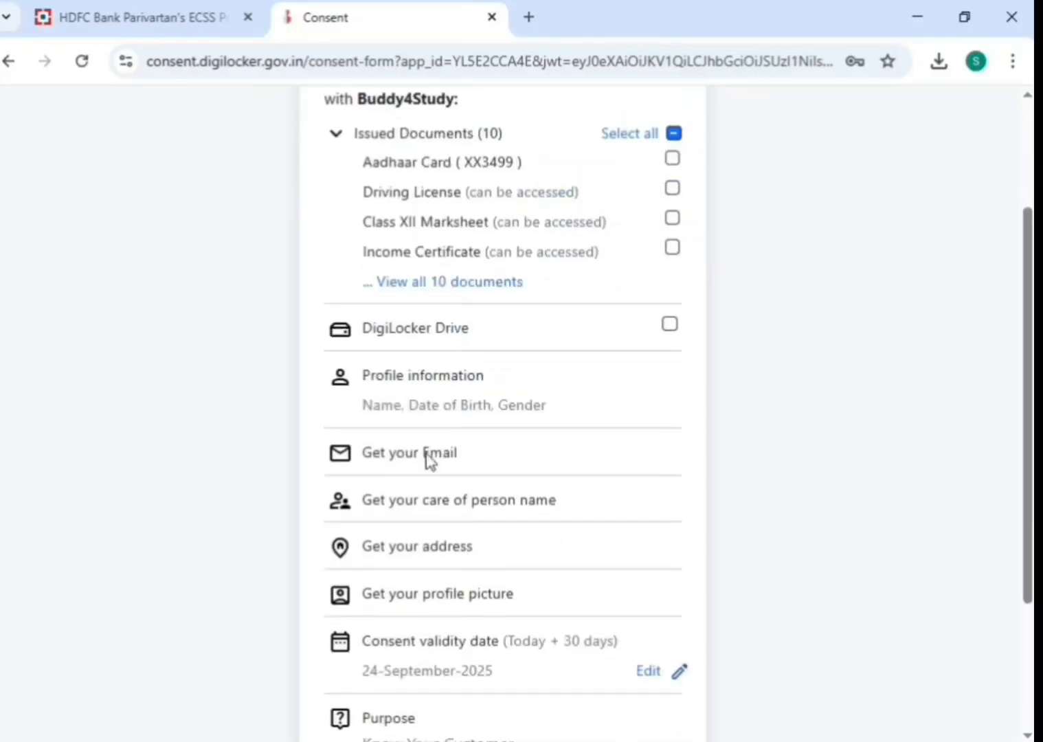
{"action": "scroll", "coordinate": [455, 484], "scroll_direction": "up", "scroll_amount": 3}
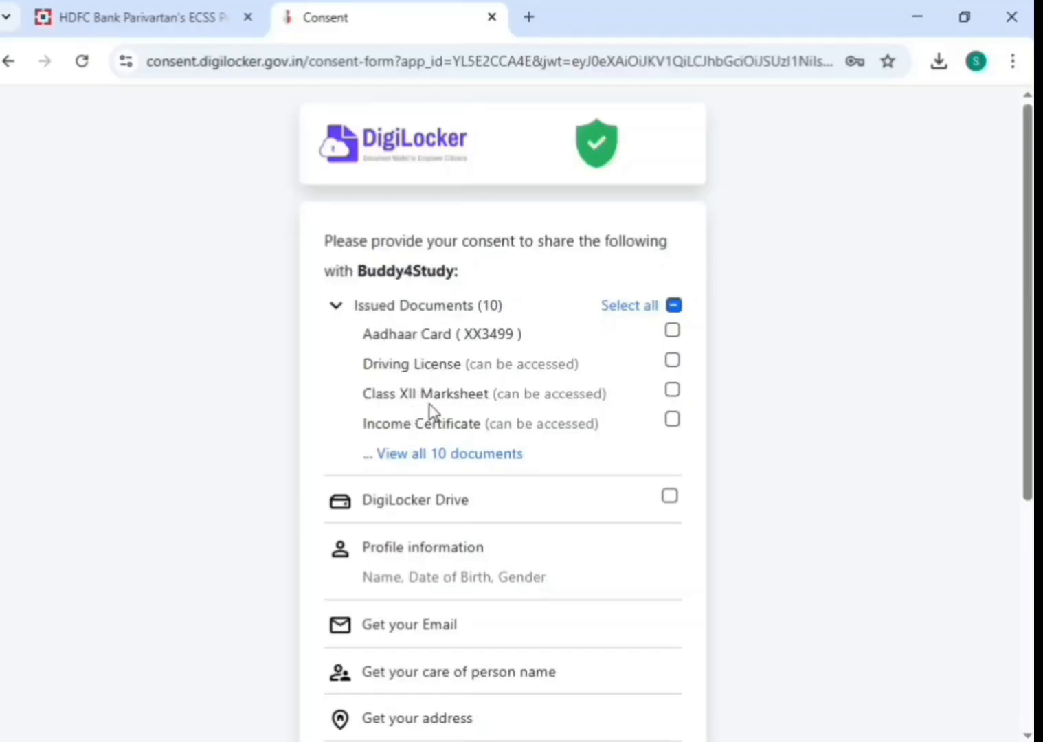
{"action": "scroll", "coordinate": [515, 402], "scroll_direction": "down", "scroll_amount": 3}
{"action": "scroll", "coordinate": [516, 399], "scroll_direction": "up", "scroll_amount": 3}
{"action": "left_click", "coordinate": [673, 332]}
{"action": "scroll", "coordinate": [671, 349], "scroll_direction": "down", "scroll_amount": 3}
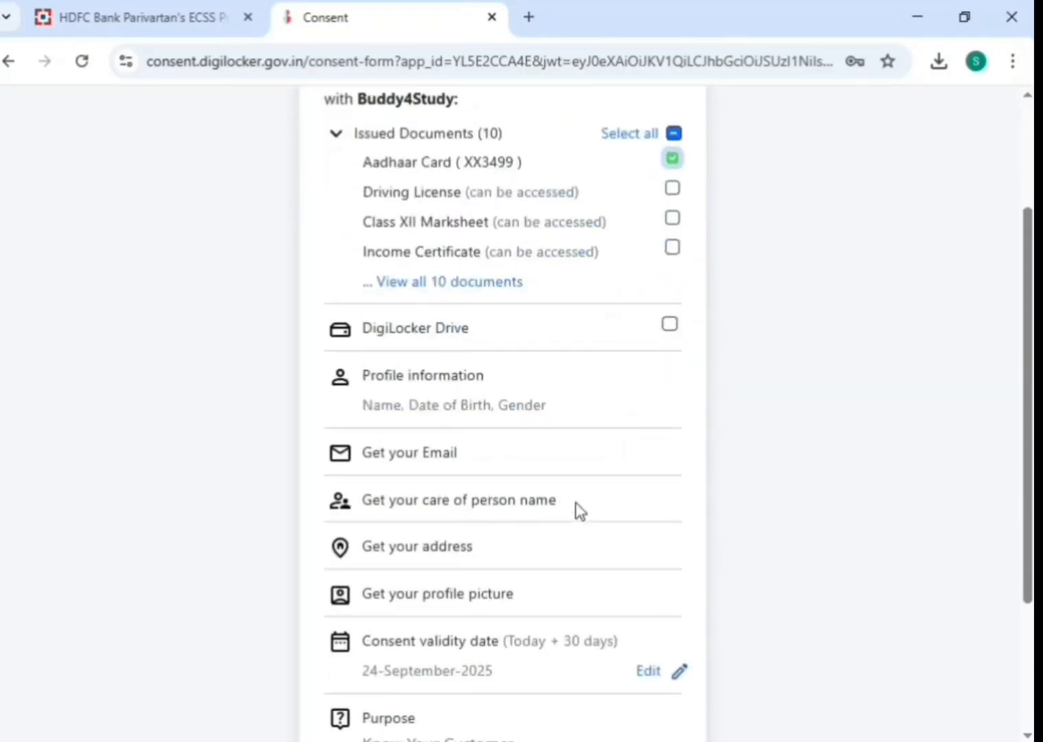
{"action": "scroll", "coordinate": [578, 510], "scroll_direction": "down", "scroll_amount": 3}
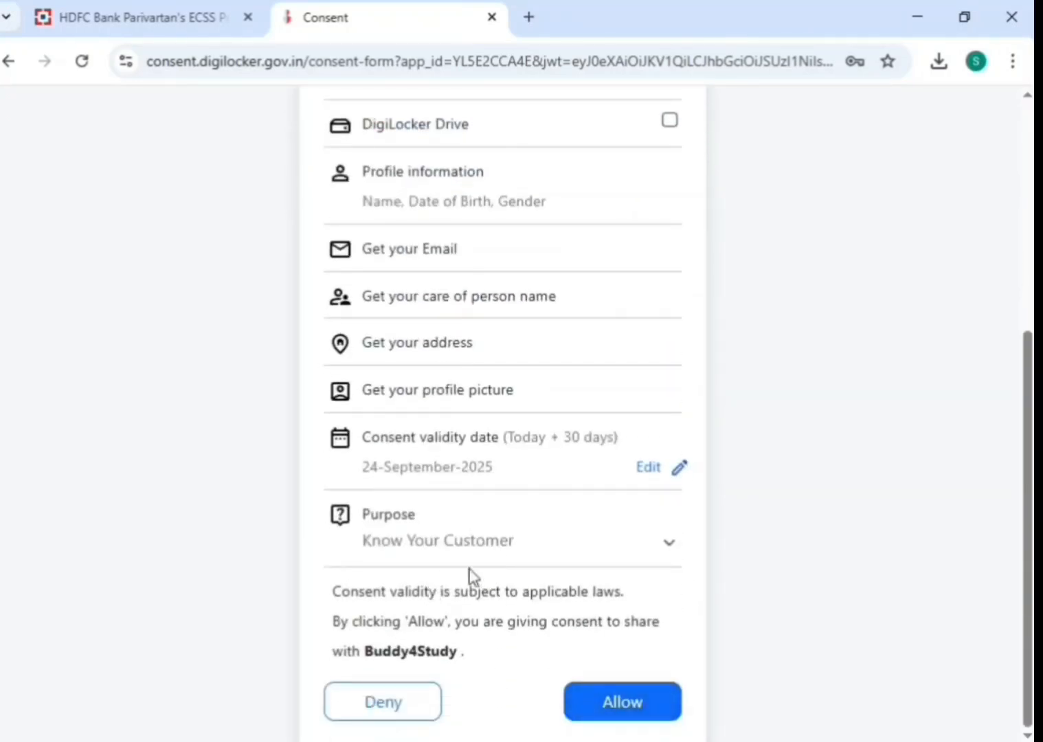
{"action": "left_click", "coordinate": [631, 705]}
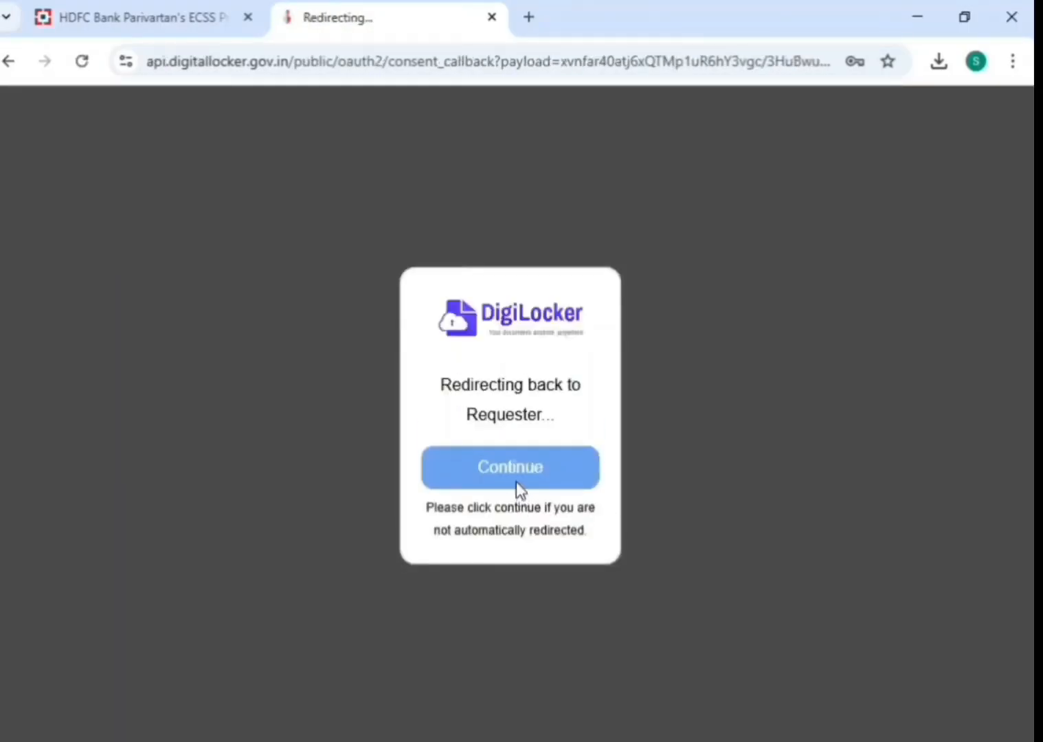
Return to Buddy4Study, accept the DigiLocker details, proceed to the application and dismiss the success popup
{"action": "left_click", "coordinate": [516, 485]}
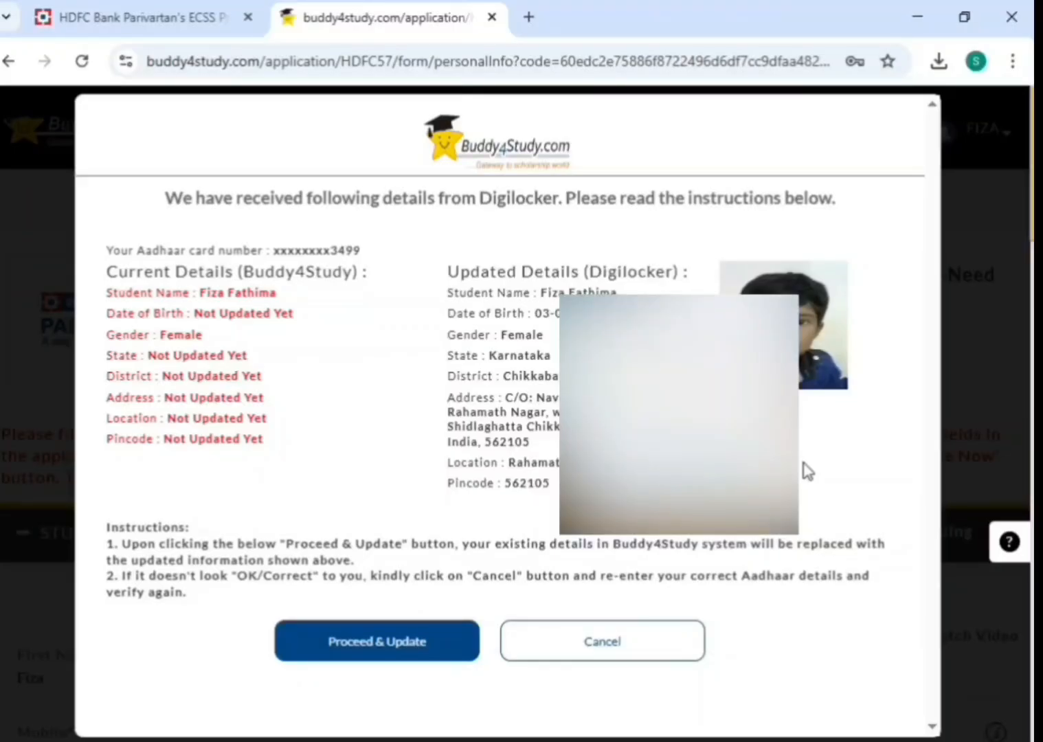
{"action": "left_click", "coordinate": [426, 654]}
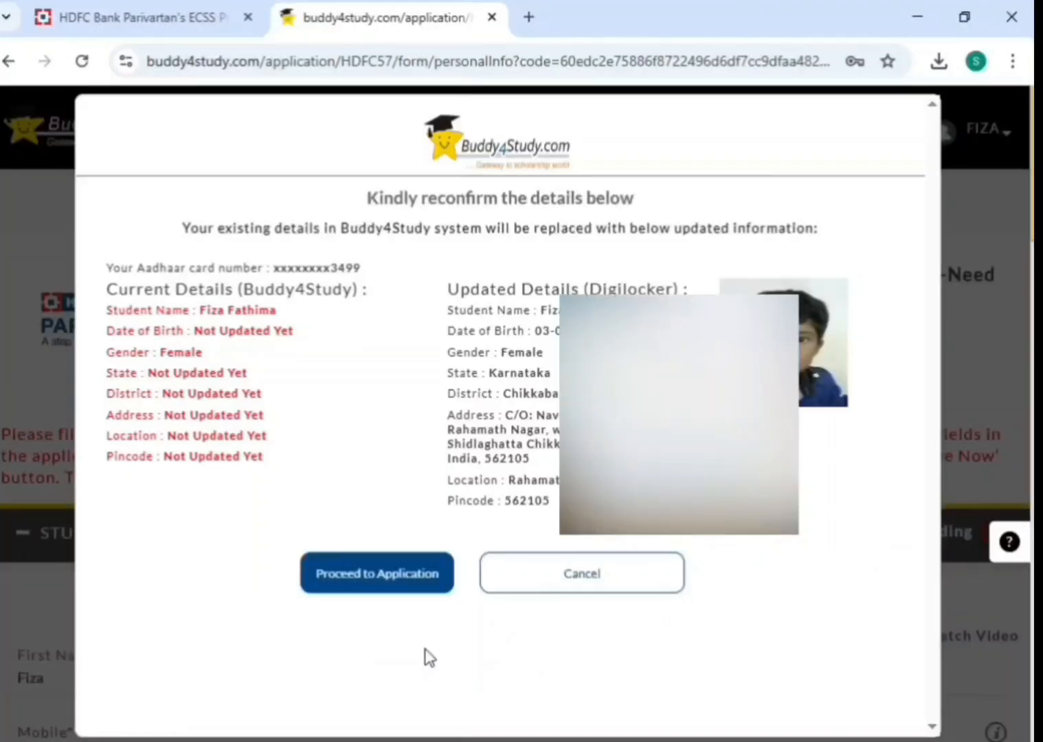
{"action": "left_click", "coordinate": [414, 584]}
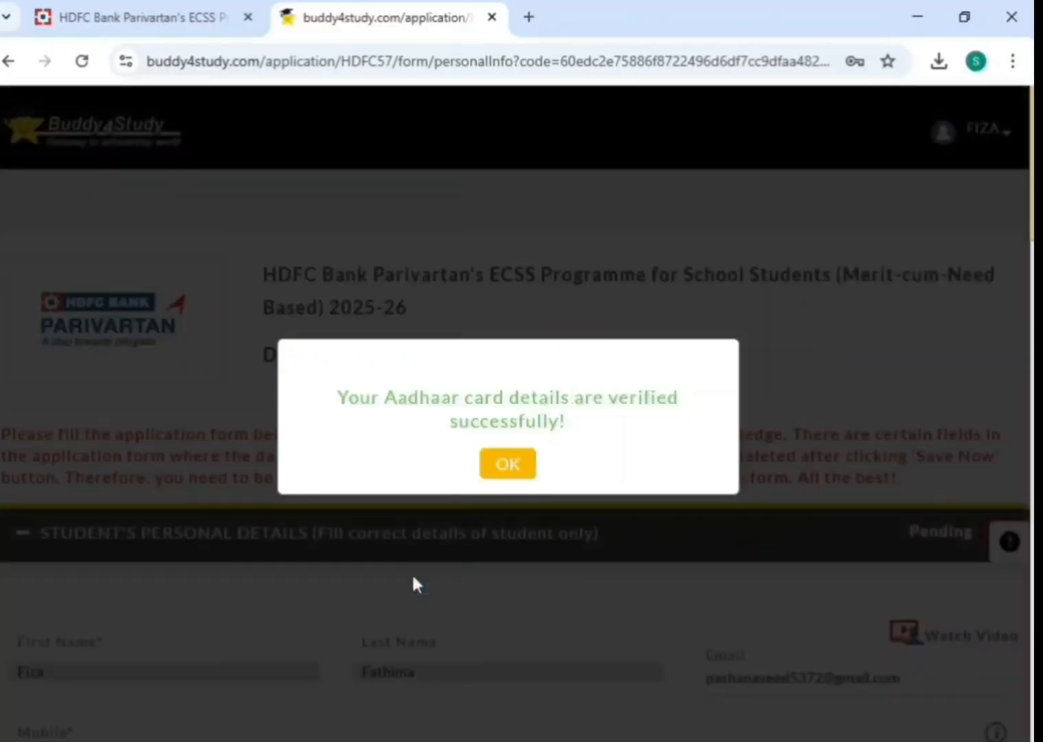
{"action": "left_click", "coordinate": [505, 467]}
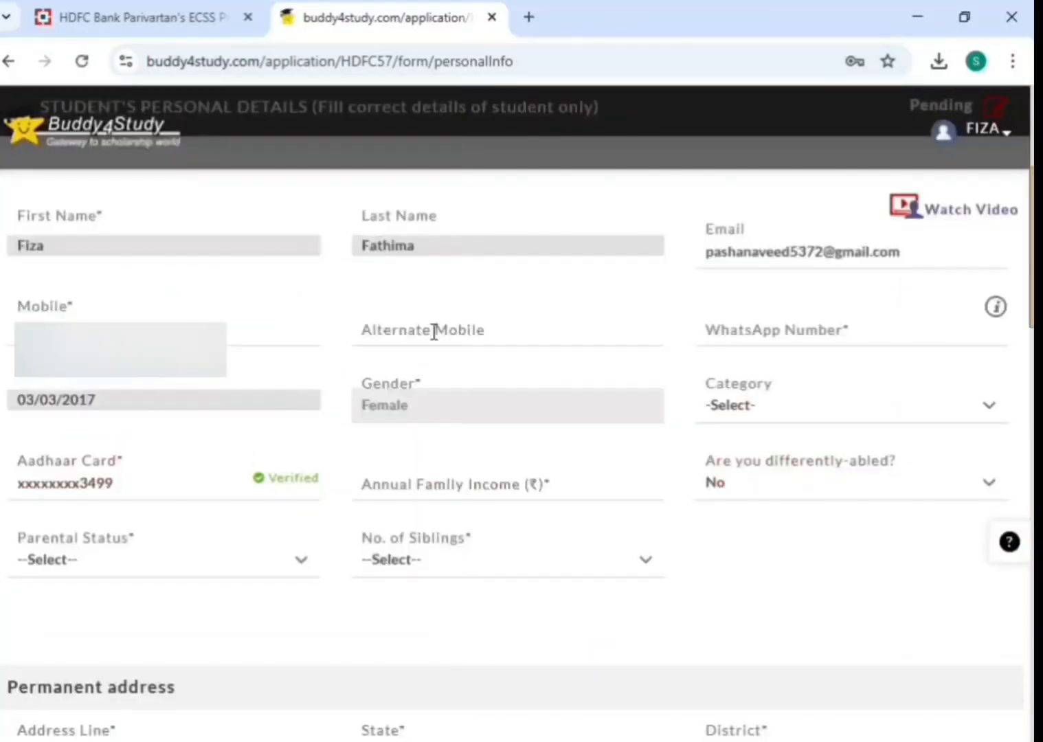
Enter the student's WhatsApp number and set Category to OBC
{"action": "left_click", "coordinate": [756, 331]}
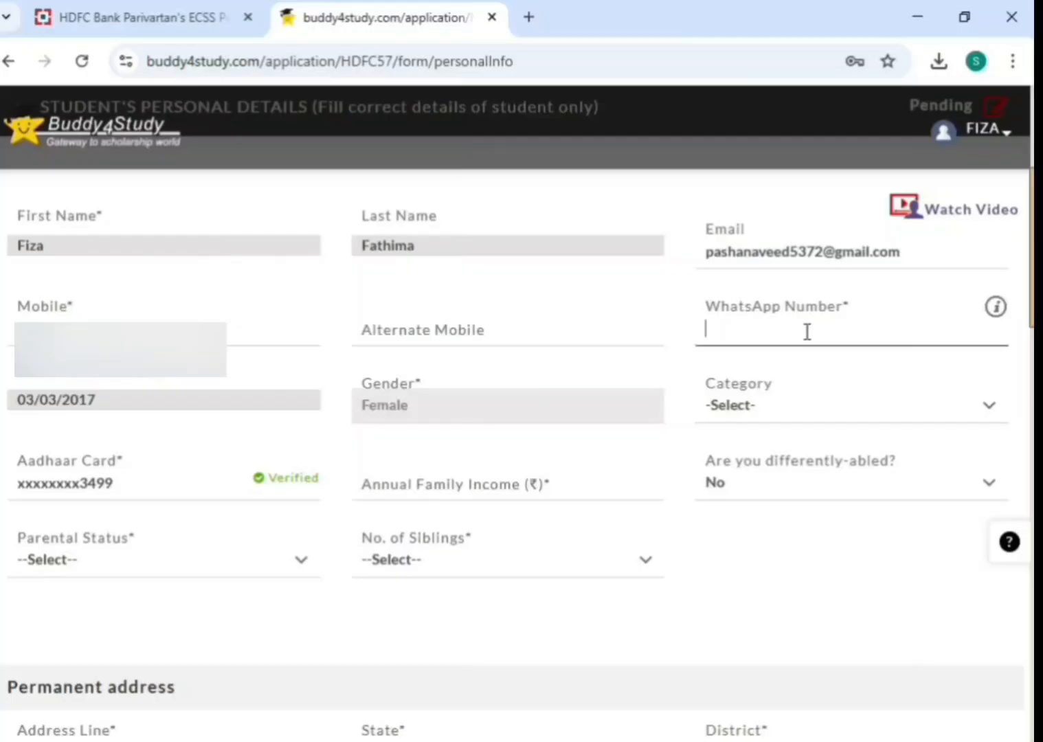
{"action": "type", "text": "906"}
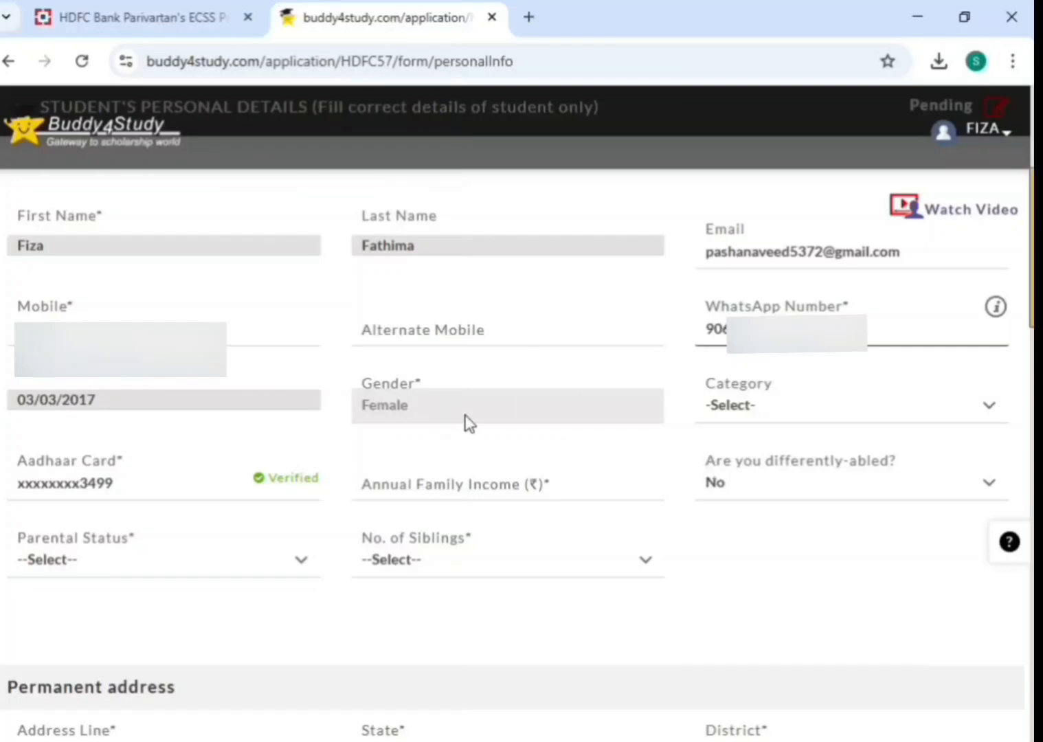
{"action": "left_click", "coordinate": [794, 412]}
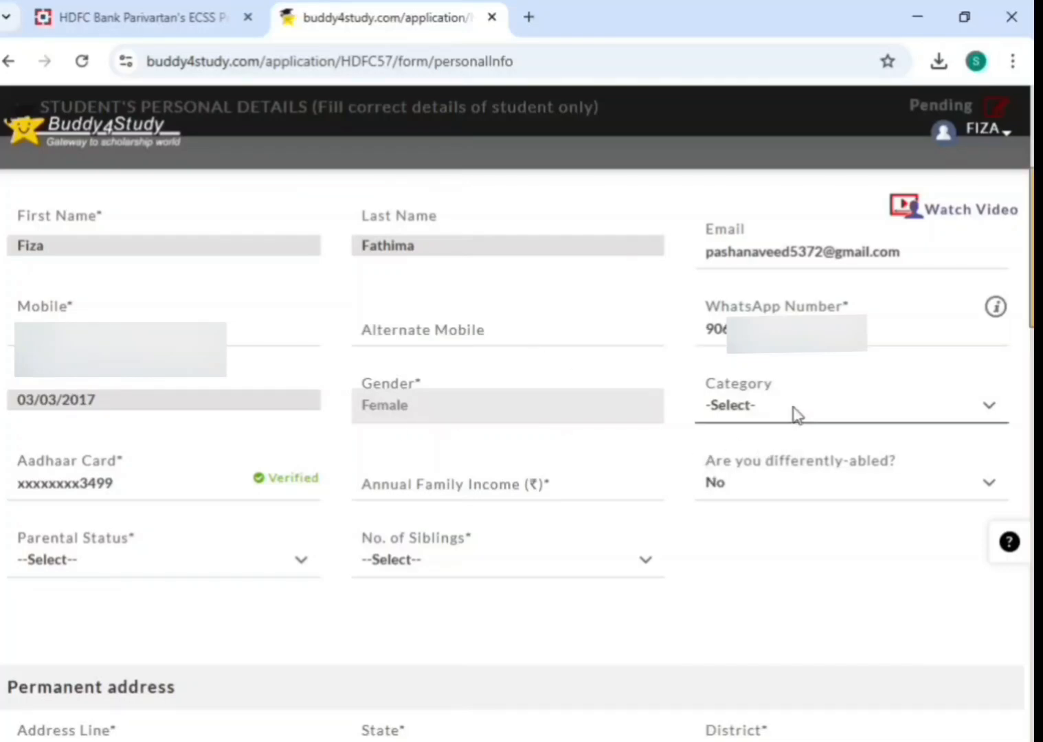
{"action": "left_click", "coordinate": [735, 500]}
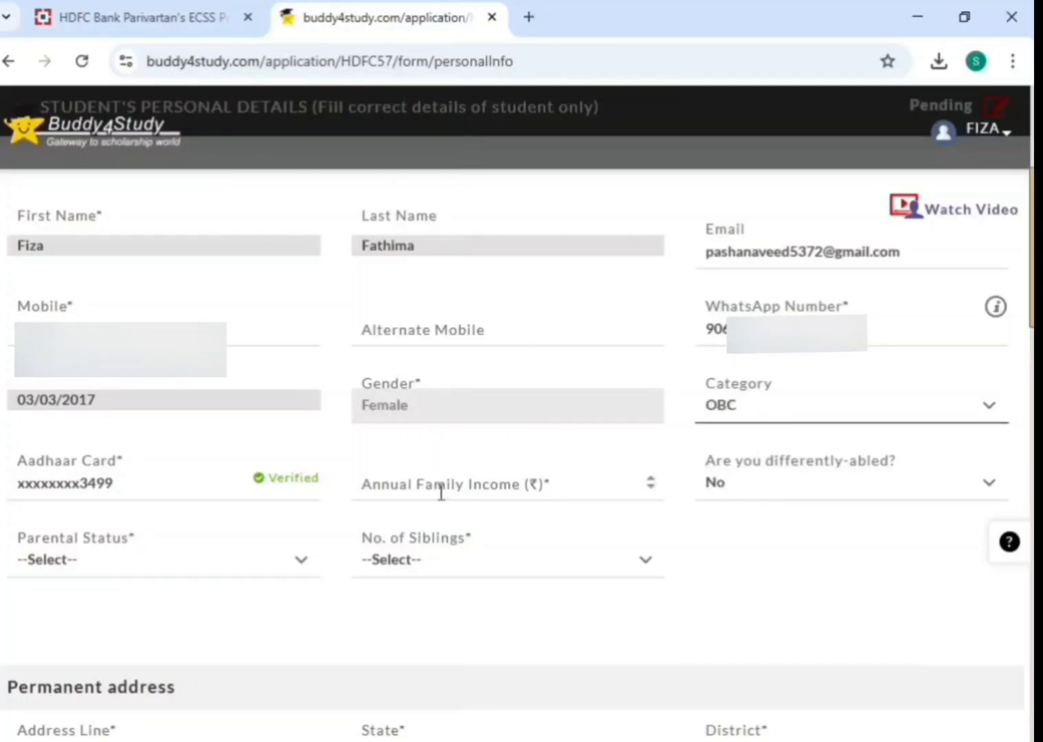
{"action": "left_click", "coordinate": [493, 481]}
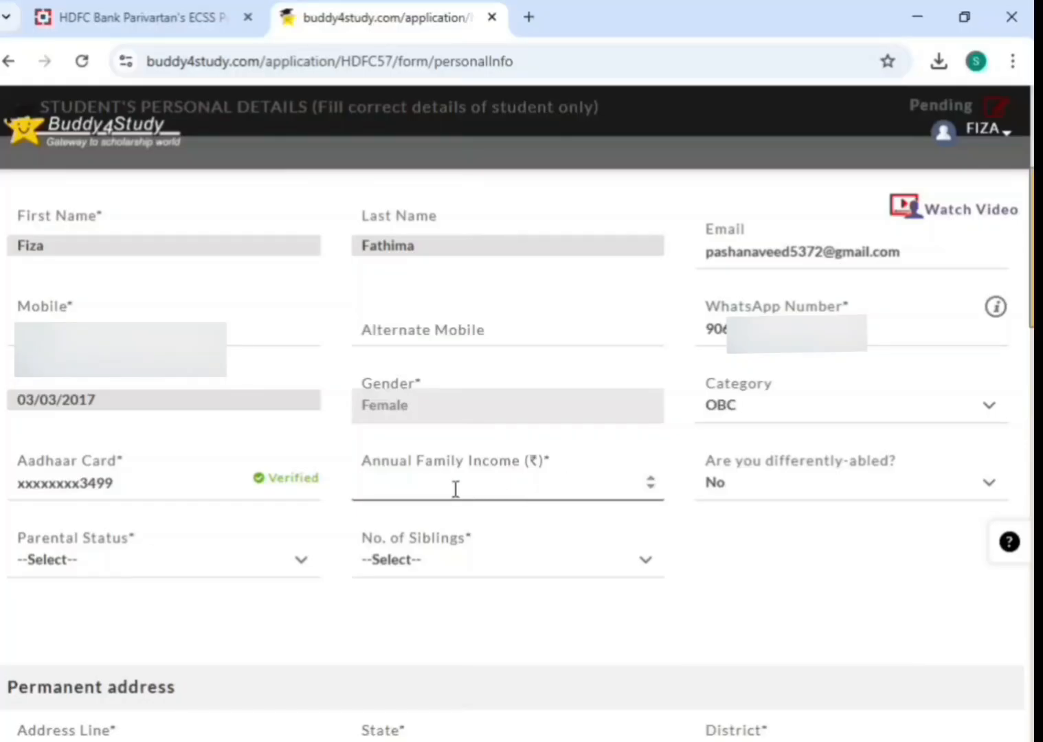
Set Annual Family Income to 32000, replacing the mistyped 250000
{"action": "type", "text": "25000"}
{"action": "key", "text": "Right"}
{"action": "key", "text": "Right"}
{"action": "key", "text": "Right"}
{"action": "key", "text": "Right"}
{"action": "type", "text": "0"}
{"action": "left_click", "coordinate": [371, 483]}
{"action": "left_click_drag", "start_coordinate": [419, 484], "coordinate": [342, 491]}
{"action": "key", "text": "BackSpace"}
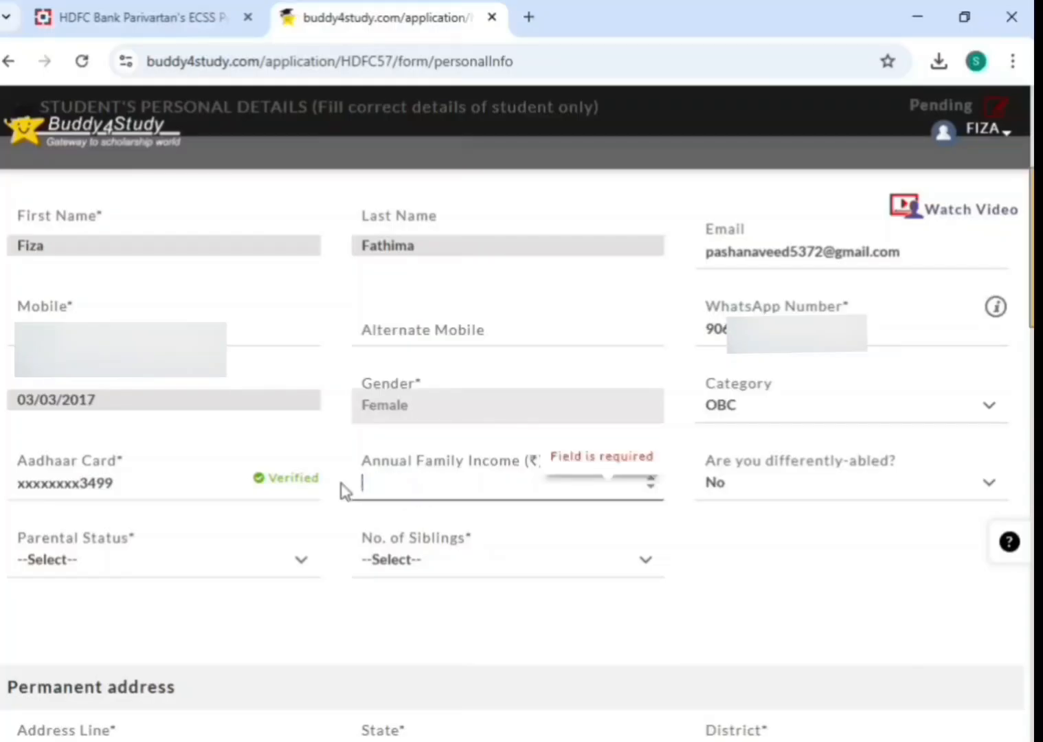
{"action": "type", "text": "32000"}
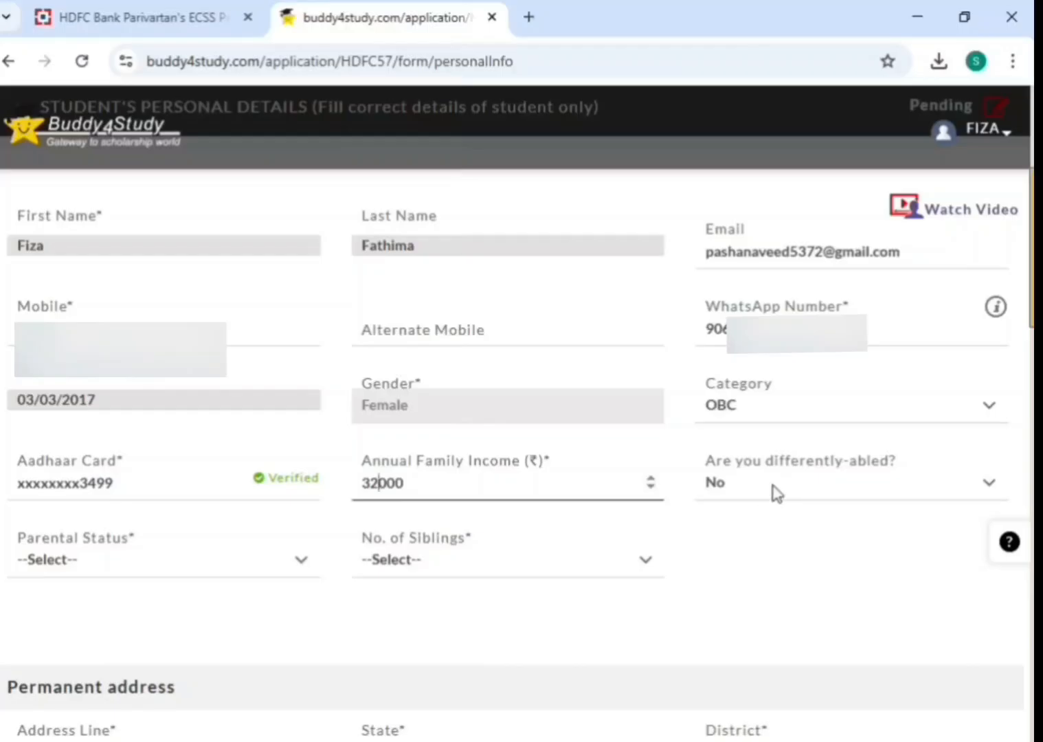
{"action": "key", "text": "Tab"}
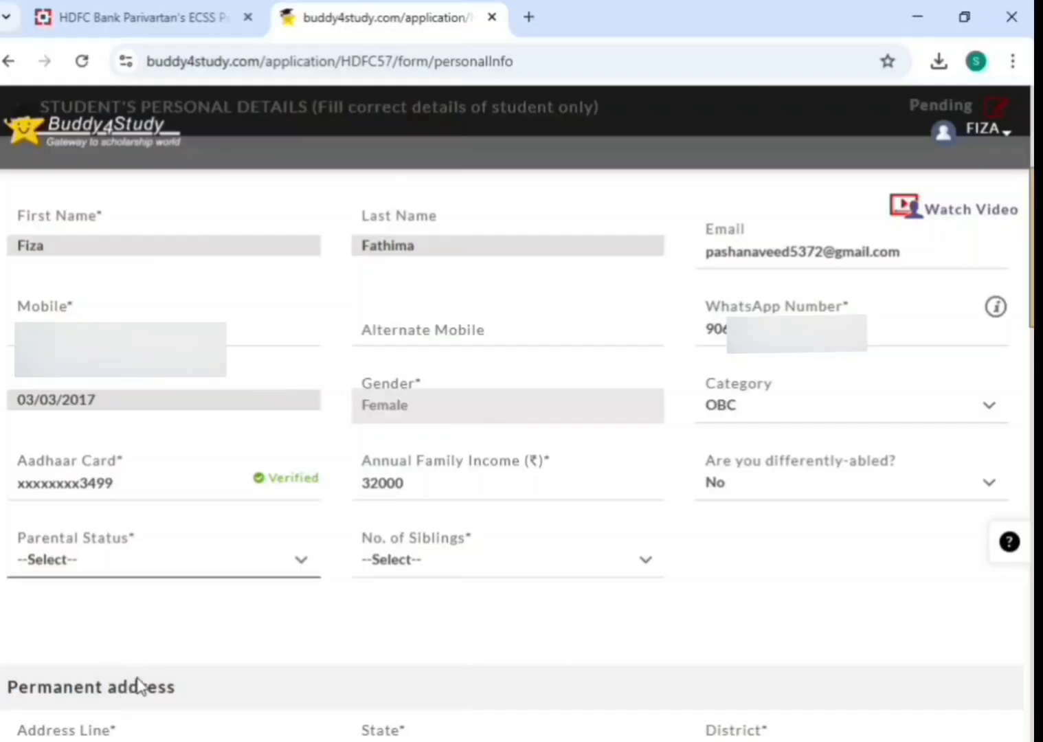
Choose Both Parents Alive as the Parental Status
{"action": "key", "text": "Down"}
{"action": "left_click", "coordinate": [437, 574]}
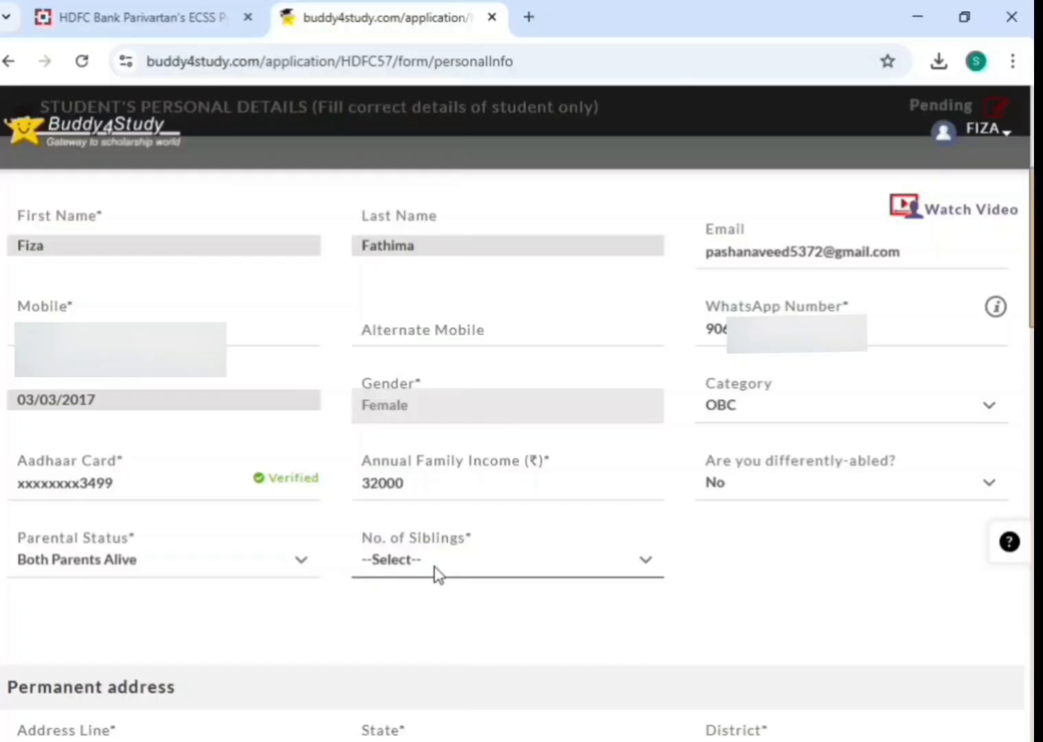
{"action": "left_click", "coordinate": [429, 622]}
Set No. of Siblings to 2 and correct the permanent address city and pincode
{"action": "key", "text": "2"}
{"action": "scroll", "coordinate": [567, 555], "scroll_direction": "down", "scroll_amount": 5}
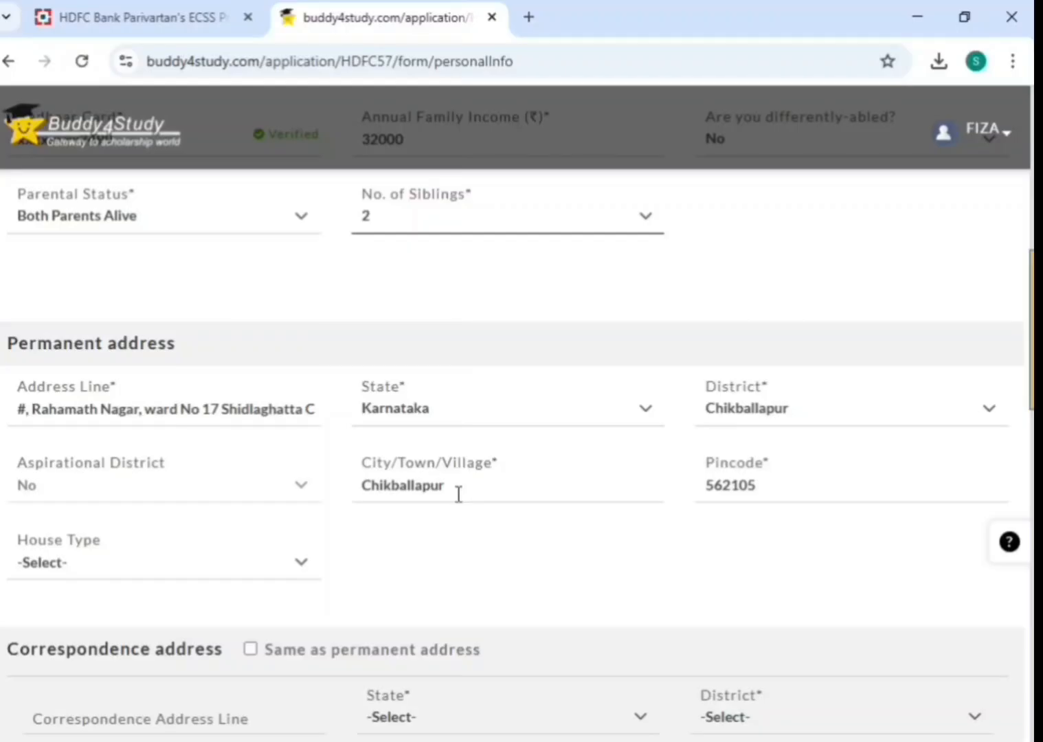
{"action": "left_click_drag", "start_coordinate": [458, 493], "coordinate": [342, 507]}
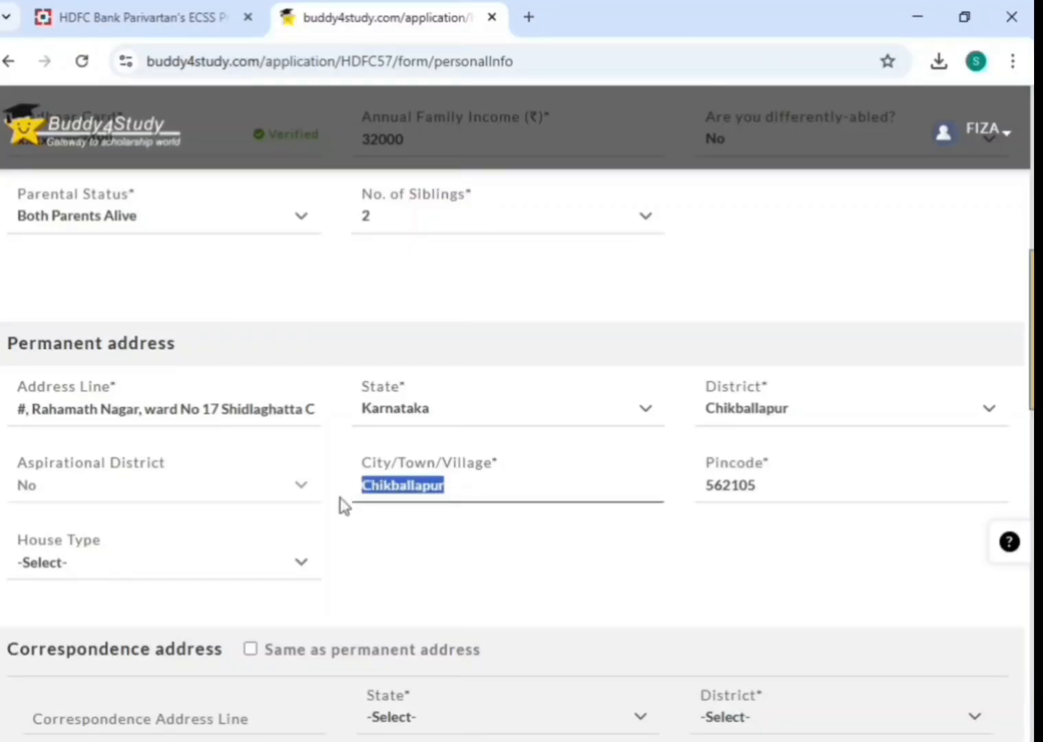
{"action": "type", "text": "s"}
{"action": "key", "text": "BackSpace"}
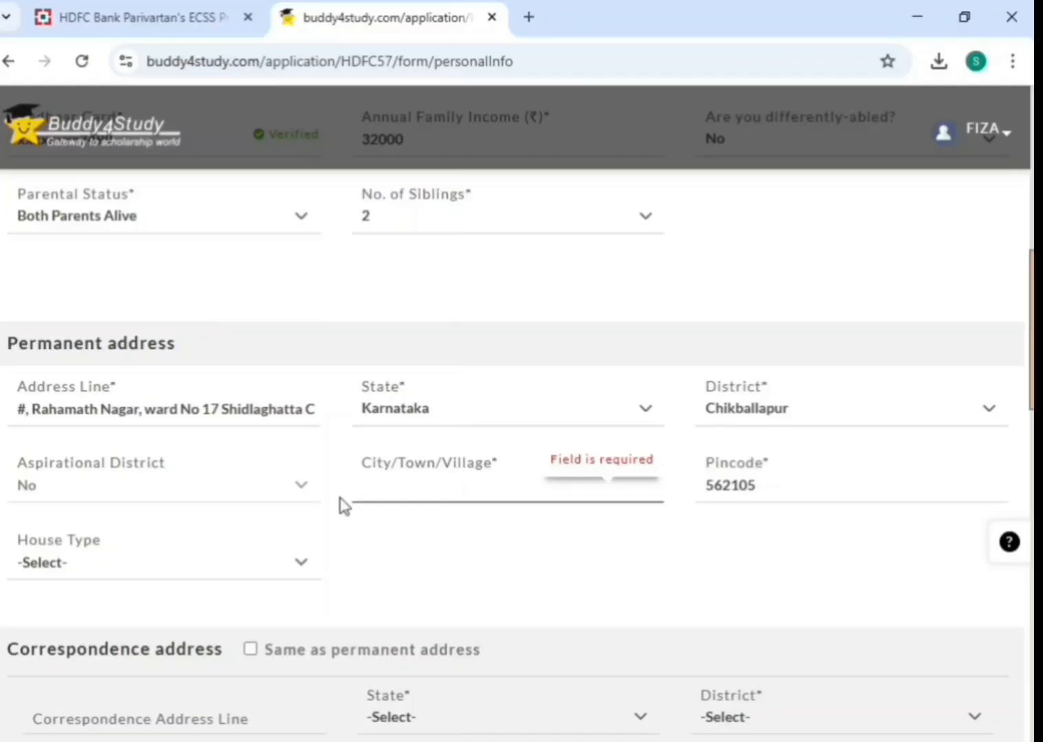
{"action": "type", "text": "S"}
{"action": "left_click", "coordinate": [409, 534]}
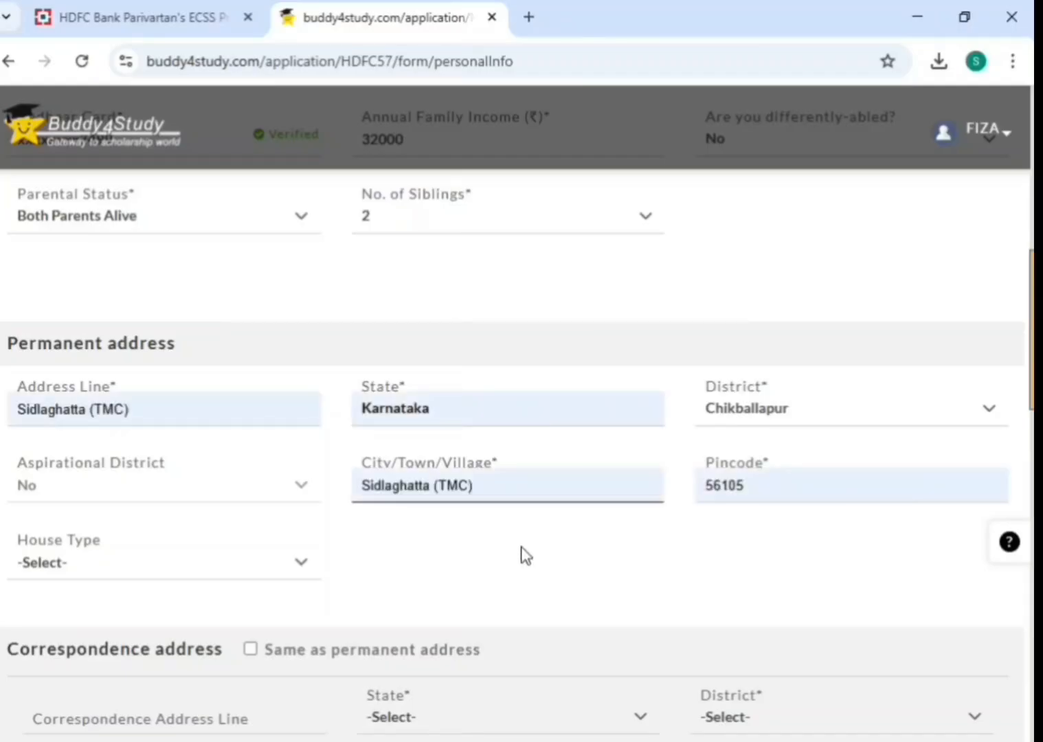
{"action": "left_click", "coordinate": [749, 495]}
{"action": "left_click", "coordinate": [722, 487]}
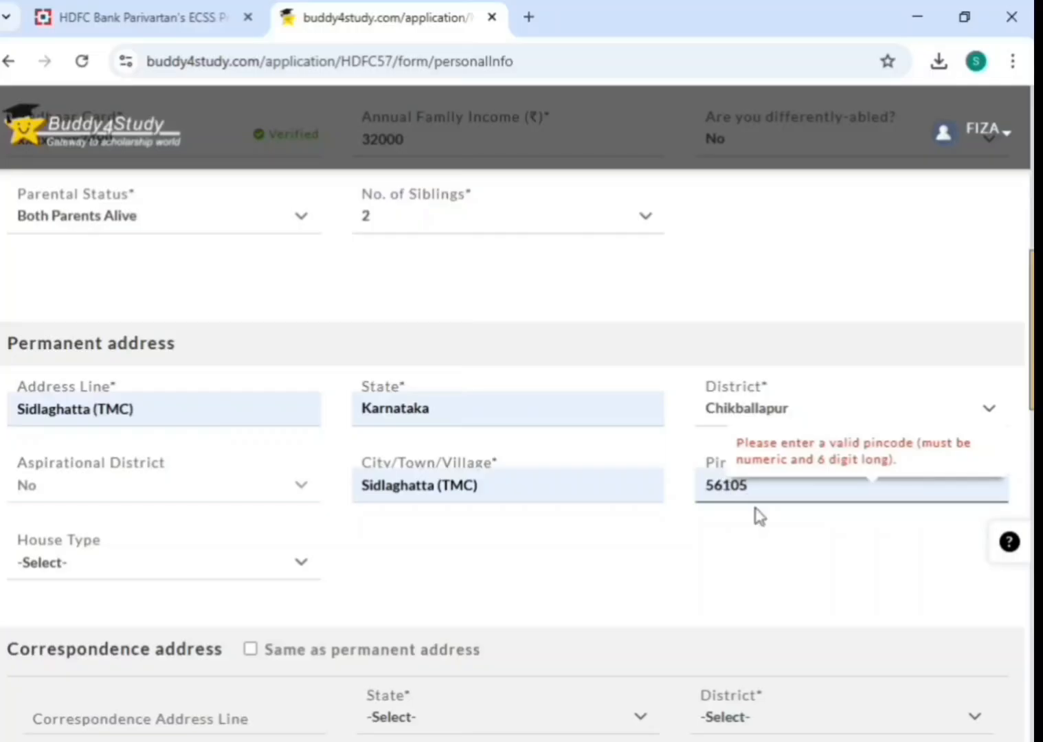
{"action": "type", "text": "2"}
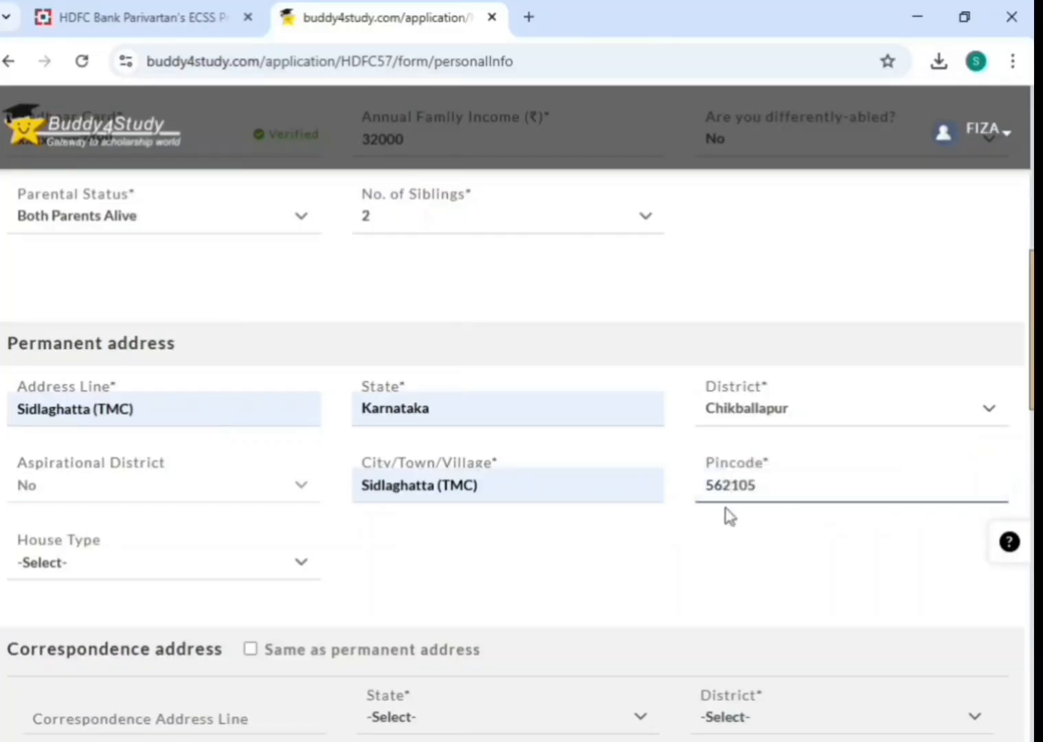
Set permanent house type to Rented and mark correspondence address same as permanent
{"action": "left_click", "coordinate": [148, 574]}
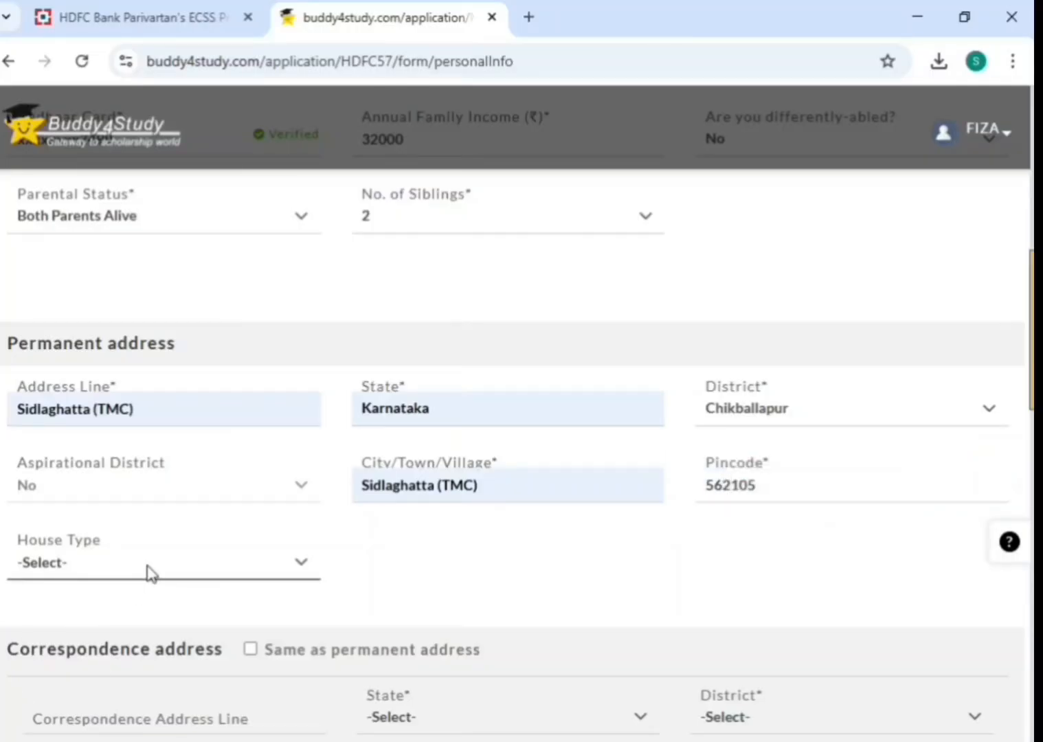
{"action": "left_click", "coordinate": [87, 639]}
{"action": "scroll", "coordinate": [103, 584], "scroll_direction": "down", "scroll_amount": 2}
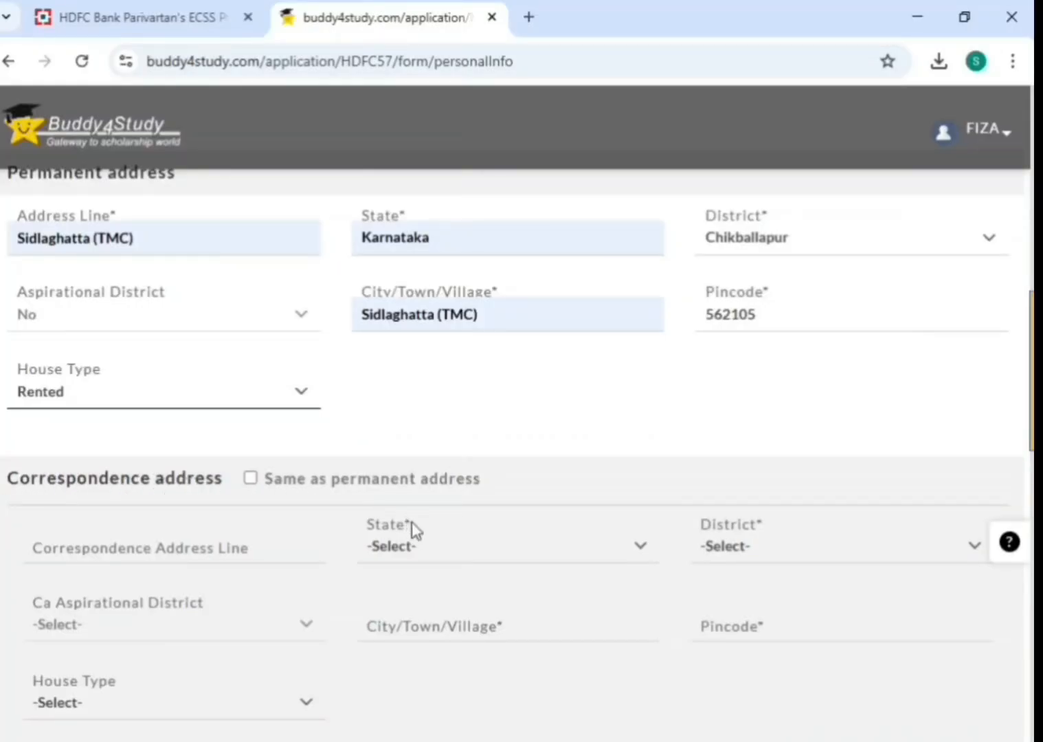
{"action": "scroll", "coordinate": [411, 521], "scroll_direction": "down", "scroll_amount": 4}
{"action": "scroll", "coordinate": [256, 466], "scroll_direction": "up", "scroll_amount": 2}
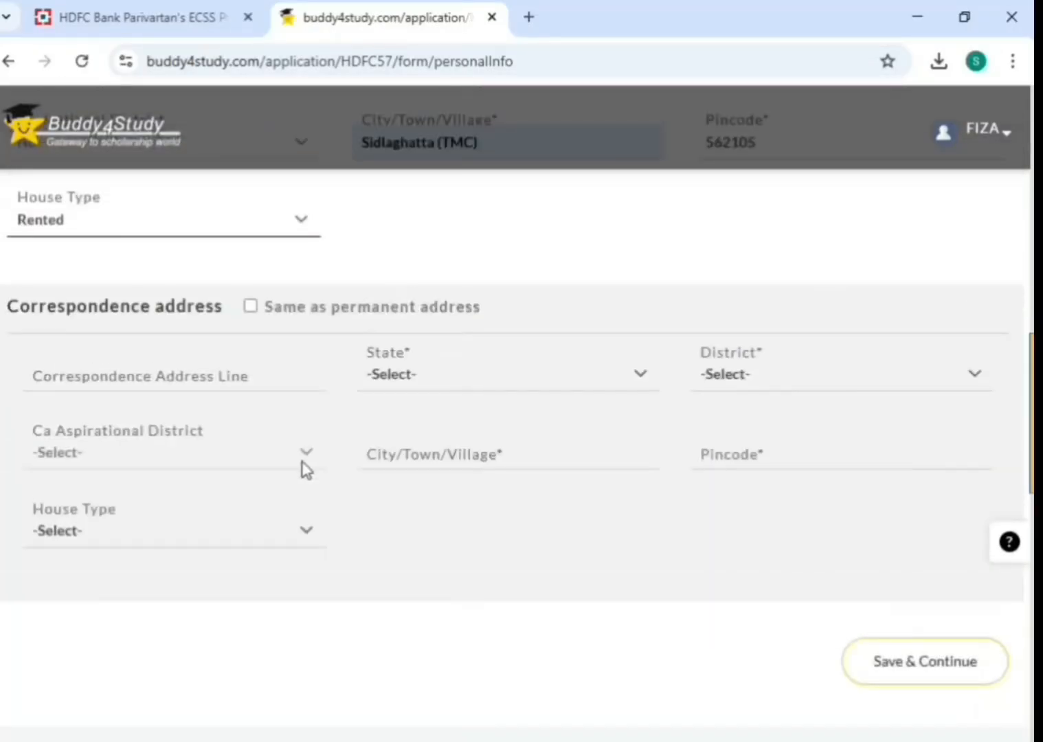
{"action": "left_click", "coordinate": [251, 307]}
Save and submit the personal details section
{"action": "scroll", "coordinate": [372, 481], "scroll_direction": "down", "scroll_amount": 2}
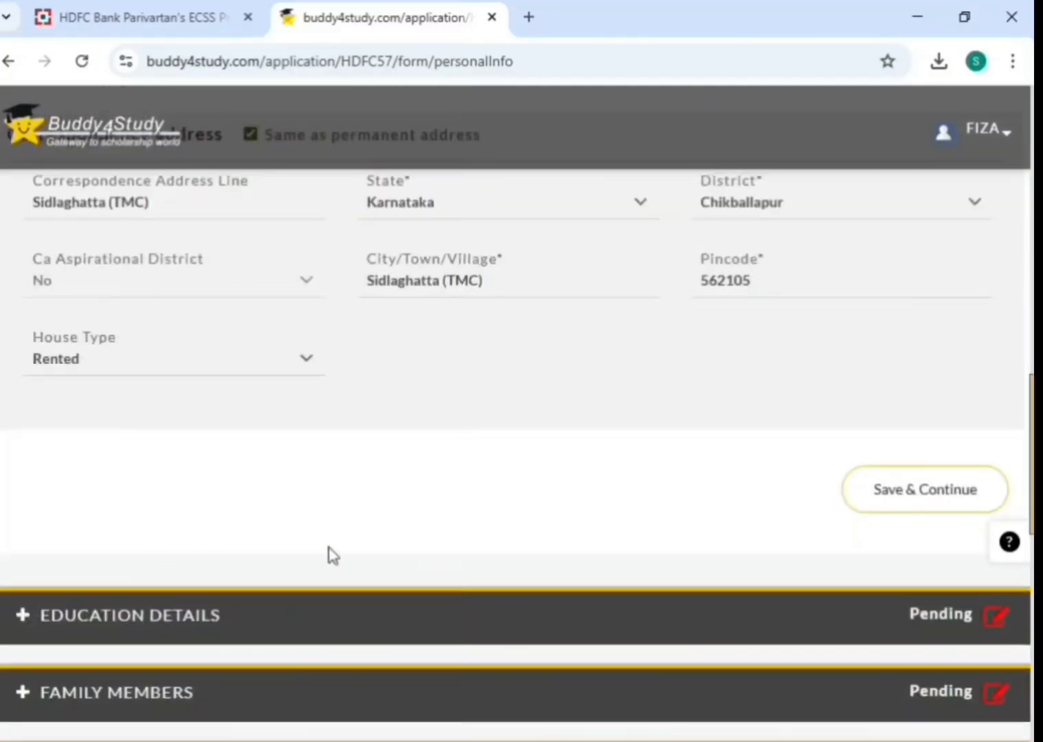
{"action": "scroll", "coordinate": [334, 556], "scroll_direction": "down", "scroll_amount": 2}
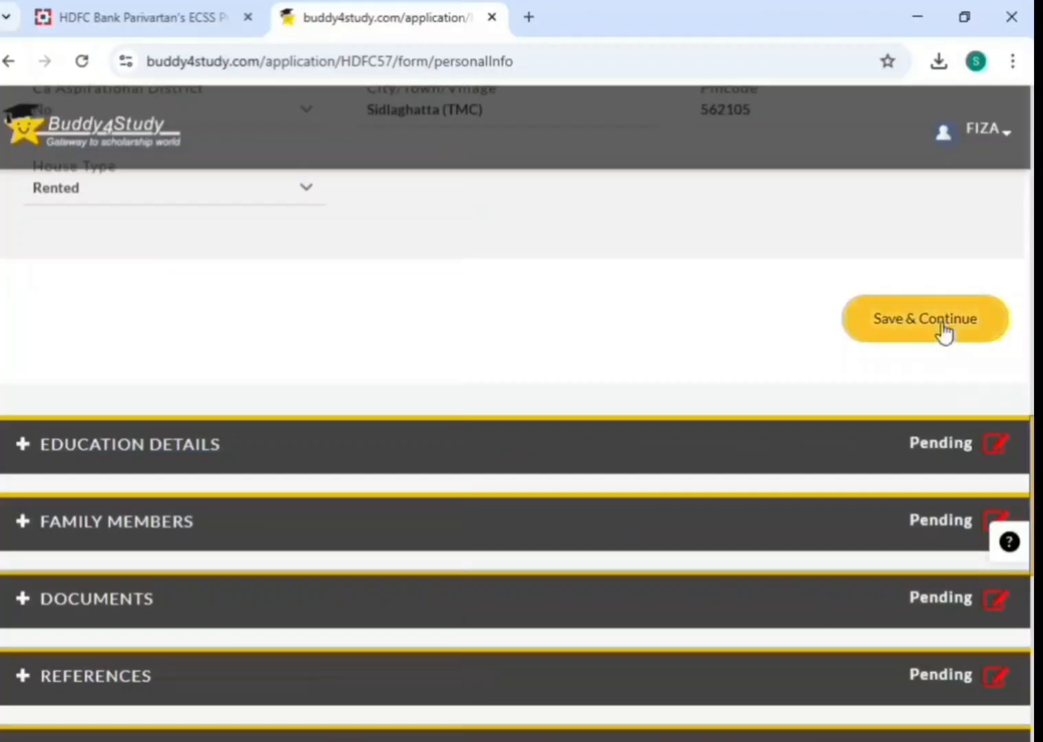
{"action": "left_click", "coordinate": [944, 333]}
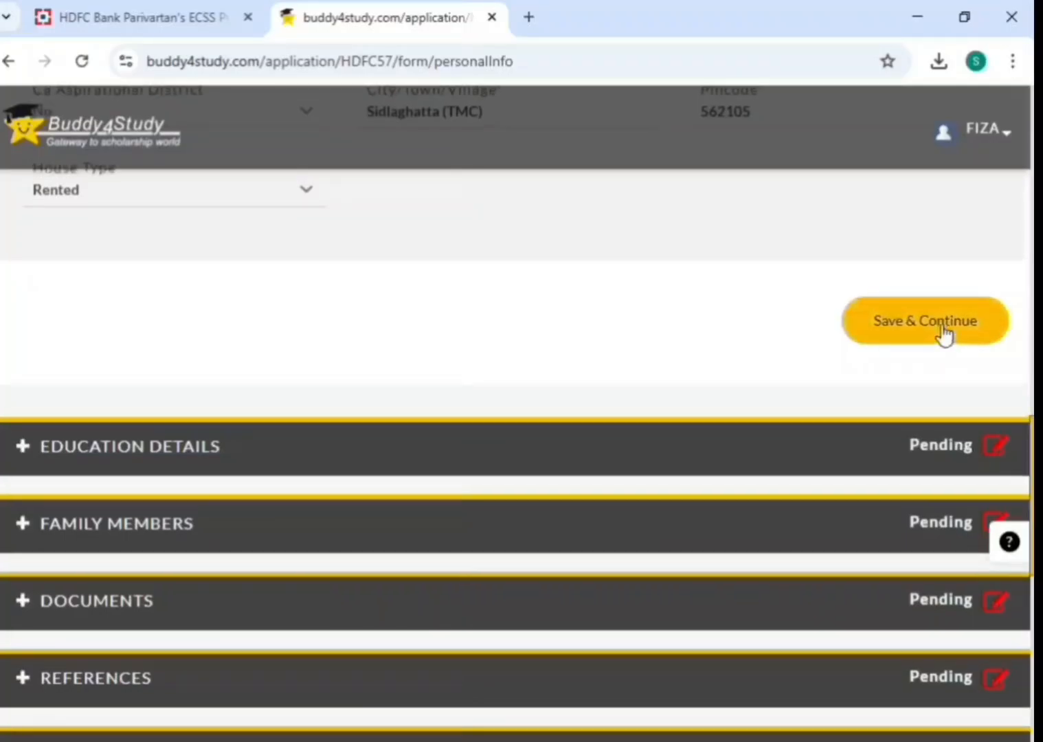
{"action": "scroll", "coordinate": [943, 335], "scroll_direction": "up", "scroll_amount": 2}
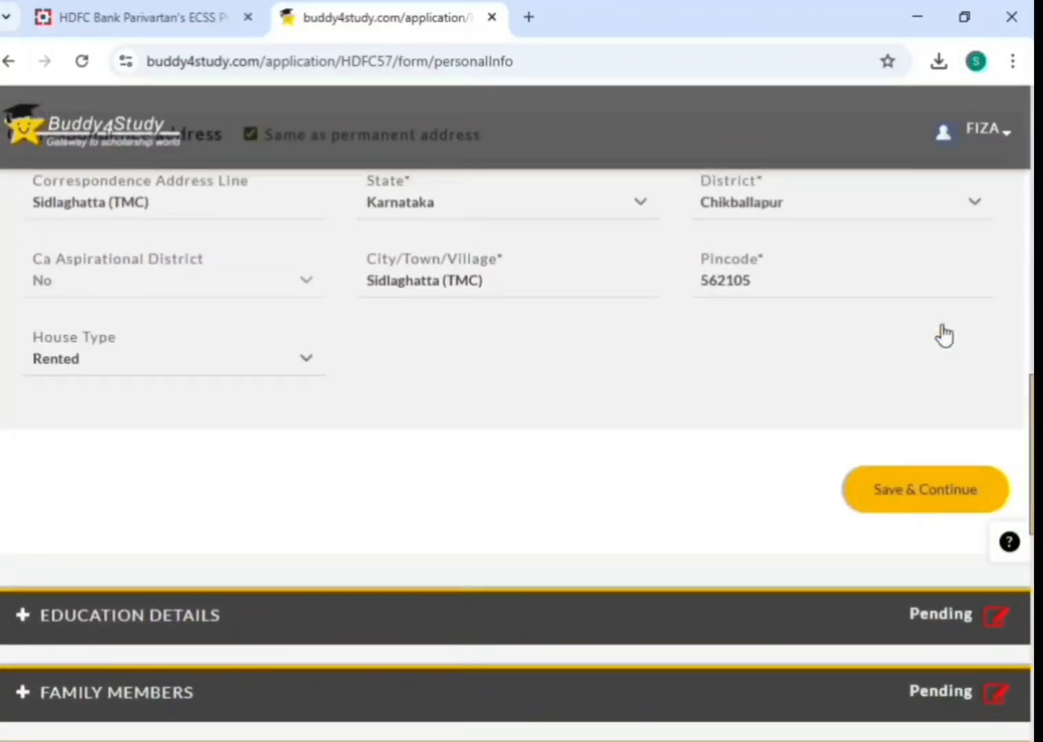
{"action": "left_click", "coordinate": [910, 491]}
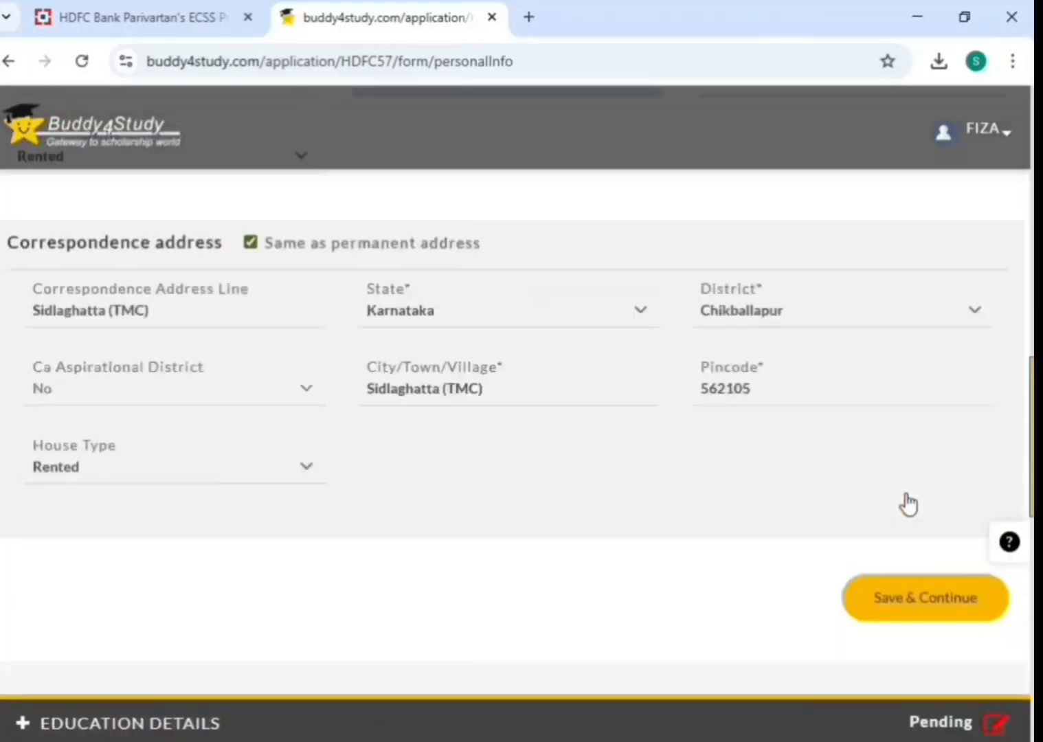
{"action": "scroll", "coordinate": [547, 268], "scroll_direction": "down", "scroll_amount": 4}
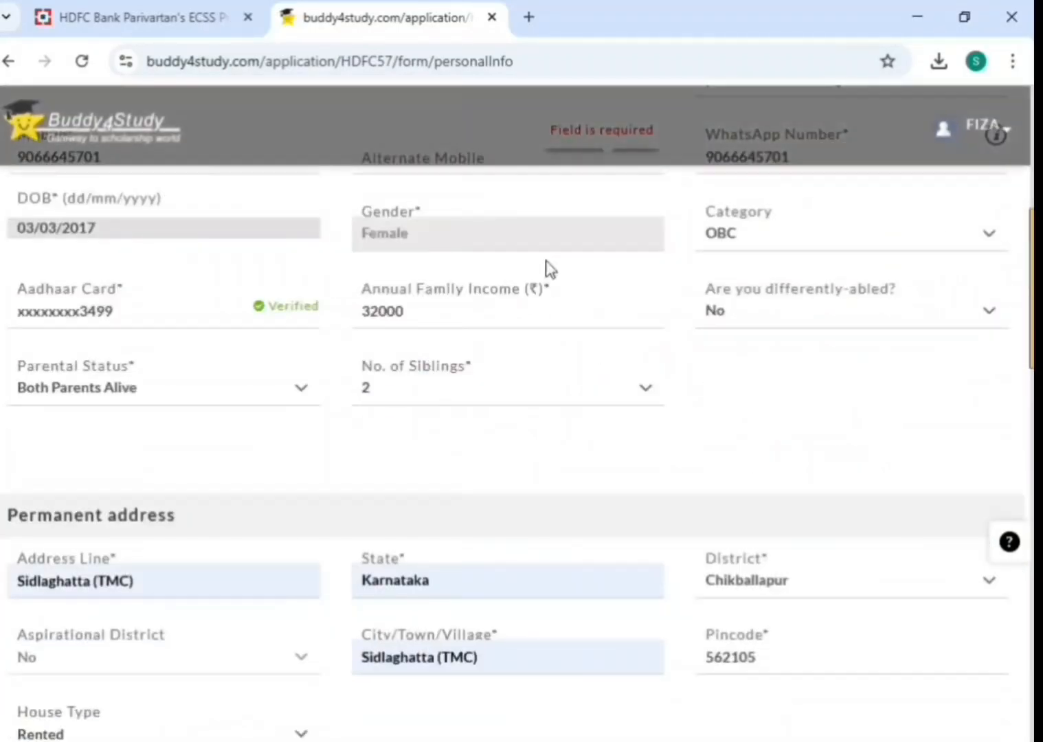
{"action": "scroll", "coordinate": [589, 352], "scroll_direction": "up", "scroll_amount": 2}
Give Class 2 passing year 2025, enter the school contact number, and choose district Chikballapur
{"action": "left_click", "coordinate": [427, 337]}
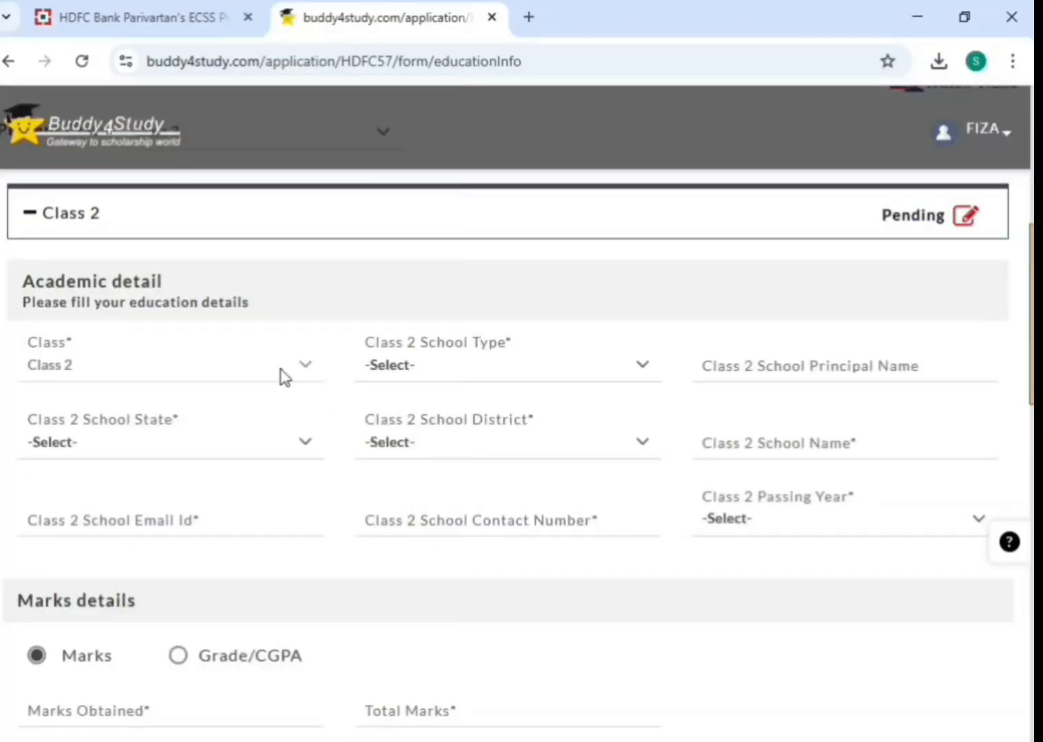
{"action": "scroll", "coordinate": [278, 601], "scroll_direction": "down", "scroll_amount": 3}
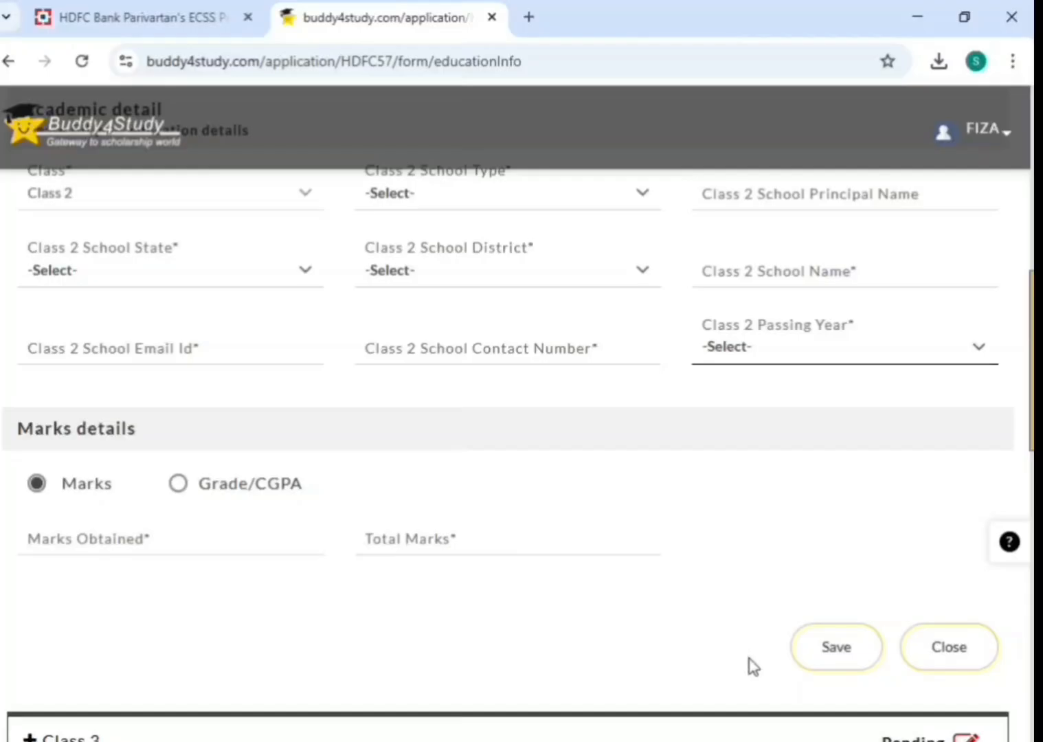
{"action": "key", "text": "Down"}
{"action": "left_click", "coordinate": [504, 354]}
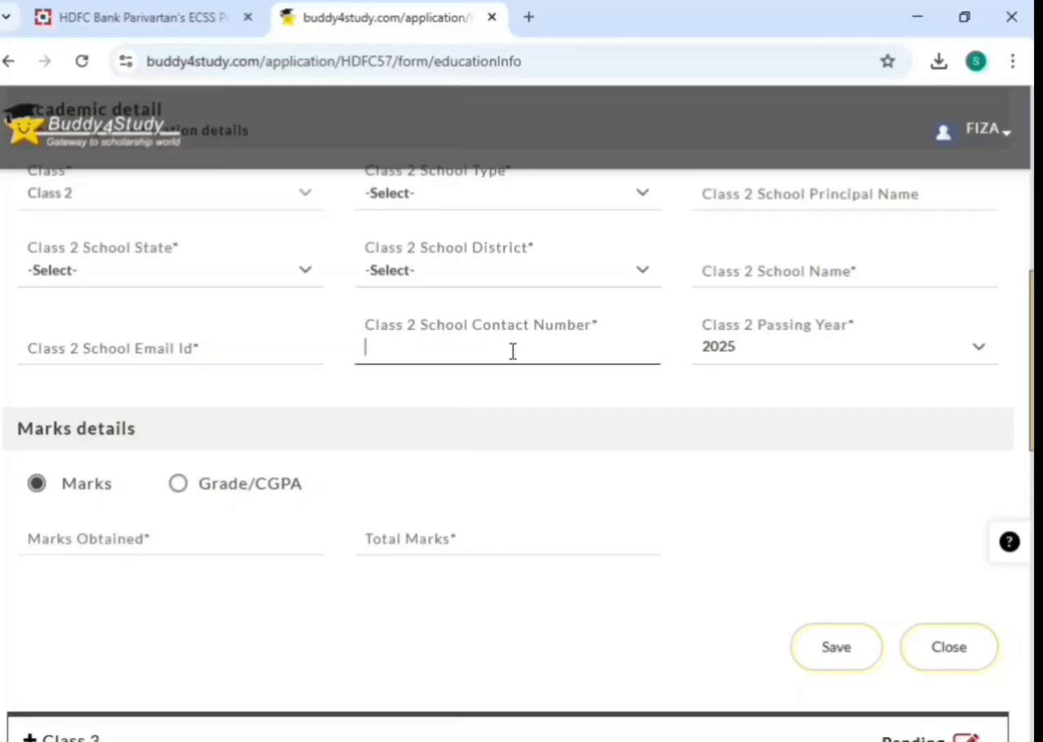
{"action": "type", "text": "733"}
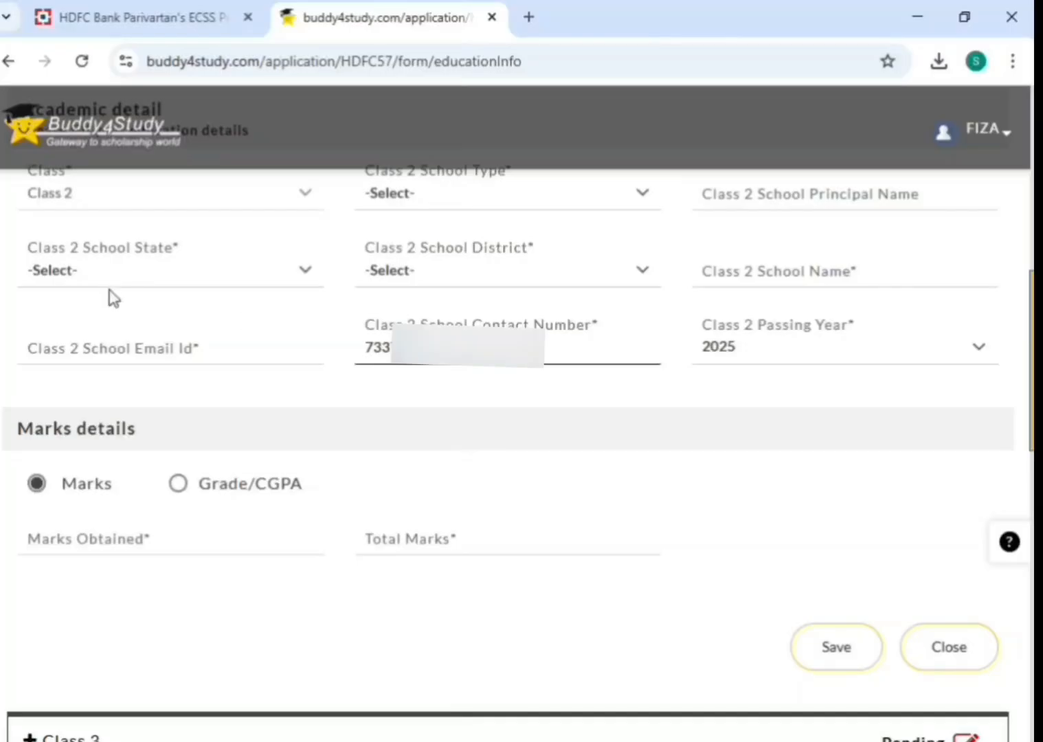
{"action": "left_click", "coordinate": [410, 286]}
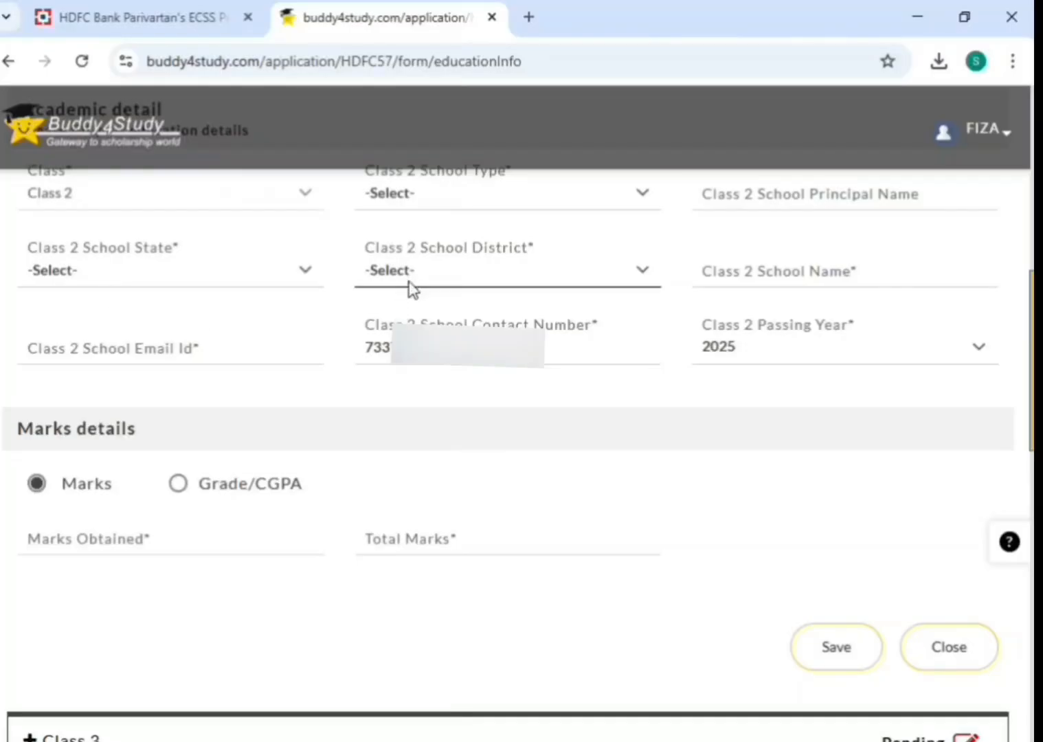
{"action": "left_click", "coordinate": [410, 572]}
{"action": "left_click", "coordinate": [747, 272]}
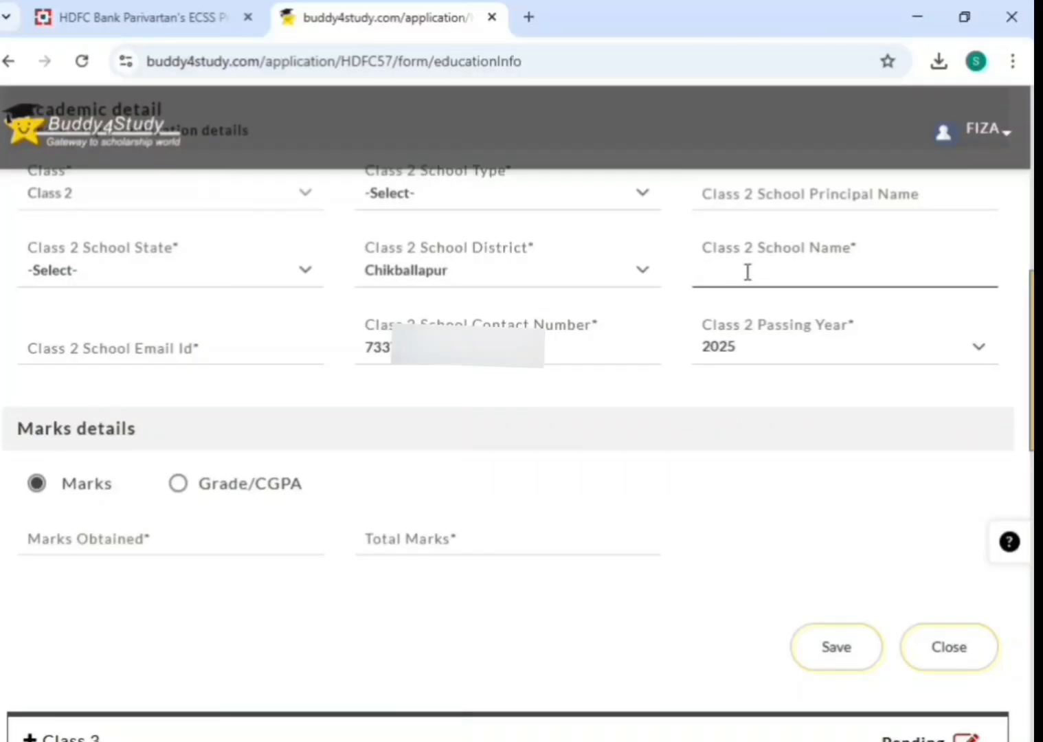
Enter the school name 'Sri Saraswathi Convent English School' with correct capitals
{"action": "type", "text": "Sri Saraswathi co"}
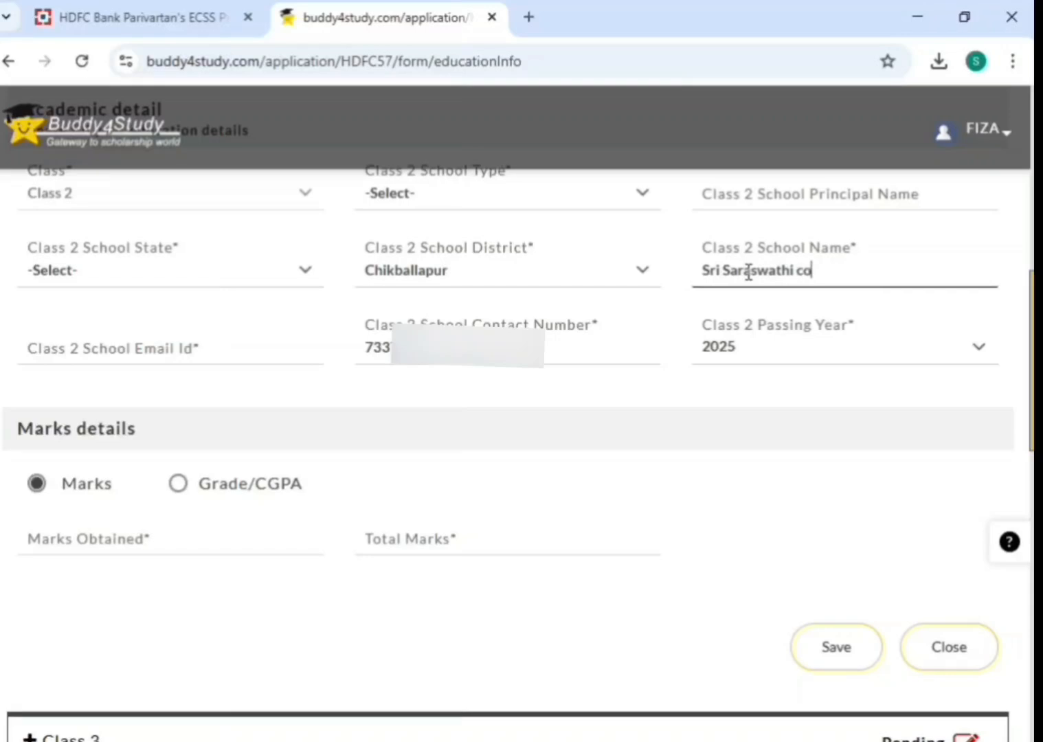
{"action": "type", "text": "nve"}
{"action": "type", "text": "nt english"}
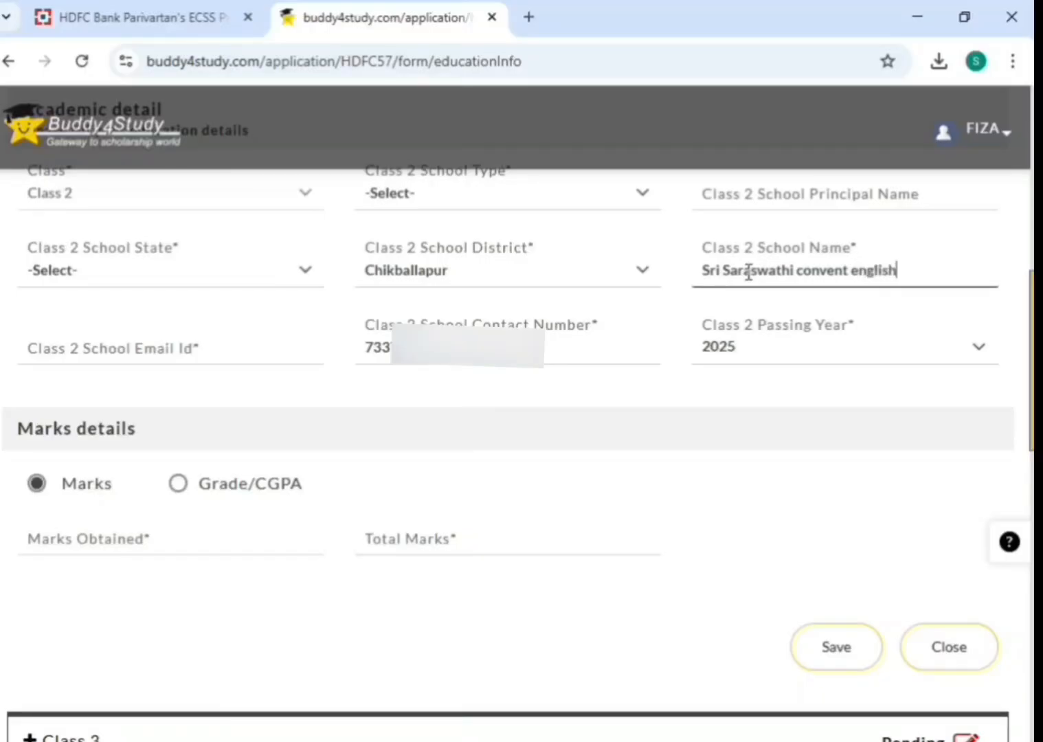
{"action": "type", "text": " school"}
{"action": "left_click", "coordinate": [803, 270]}
{"action": "key", "text": "BackSpace"}
{"action": "type", "text": "C"}
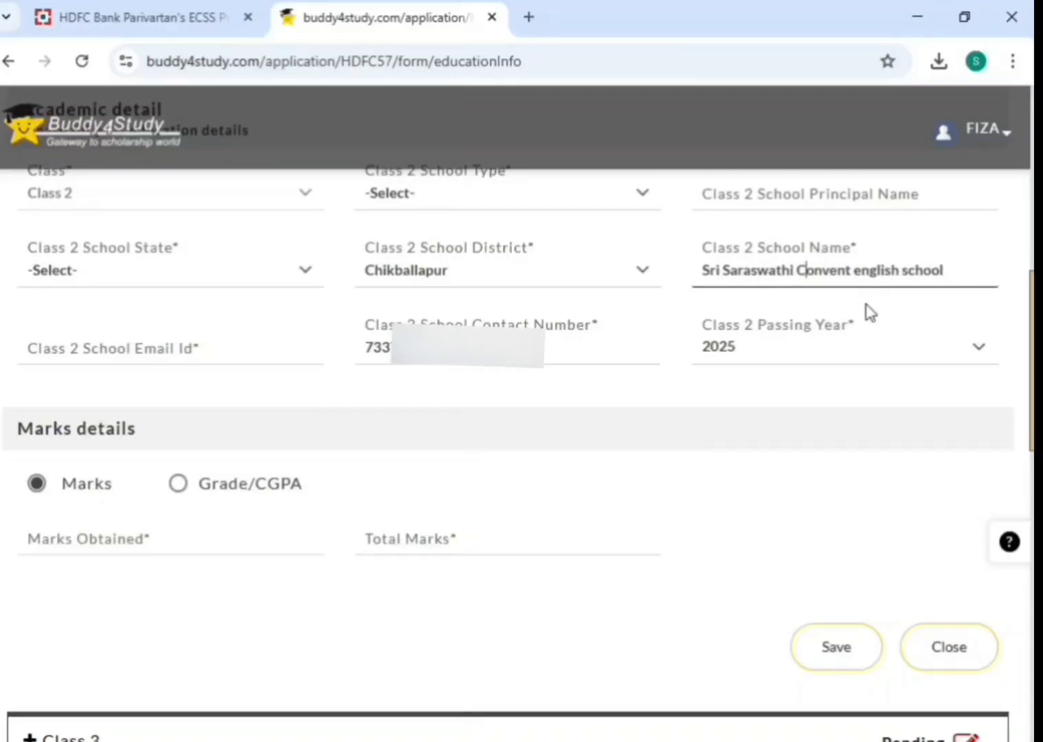
{"action": "left_click", "coordinate": [859, 270]}
{"action": "key", "text": "BackSpace"}
{"action": "type", "text": "E"}
{"action": "left_click", "coordinate": [910, 278]}
{"action": "key", "text": "BackSpace"}
{"action": "type", "text": "S"}
{"action": "left_click", "coordinate": [171, 352]}
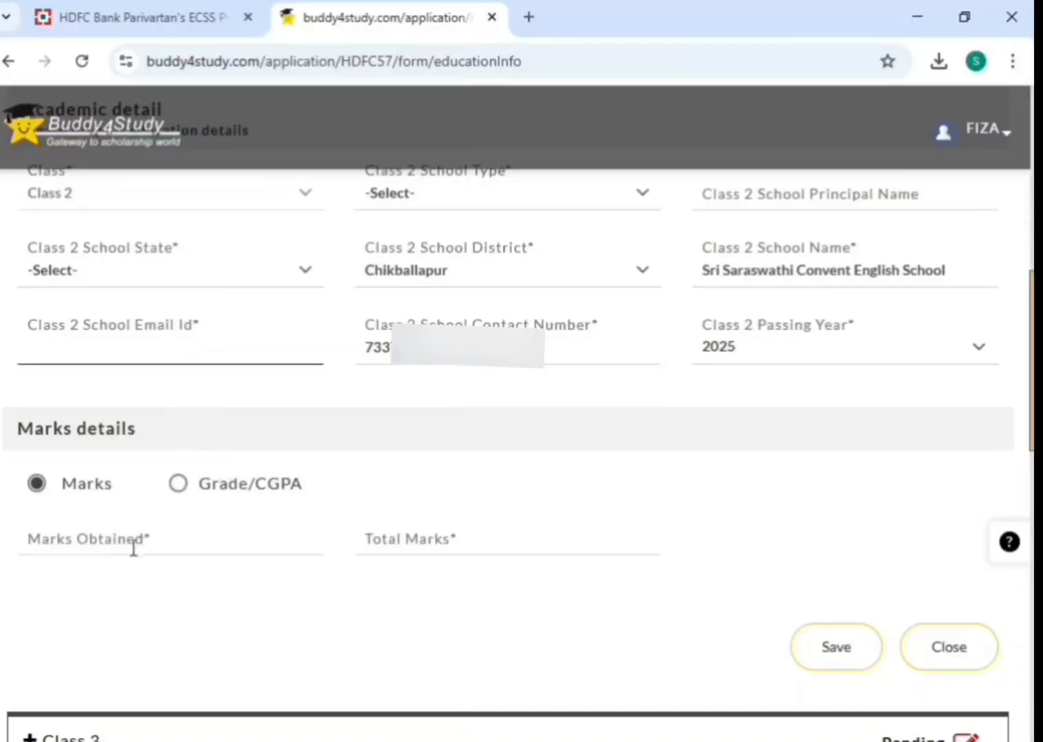
Set School Type to Government-aided and enter the principal's name
{"action": "scroll", "coordinate": [450, 551], "scroll_direction": "up", "scroll_amount": 5}
{"action": "left_click", "coordinate": [449, 549]}
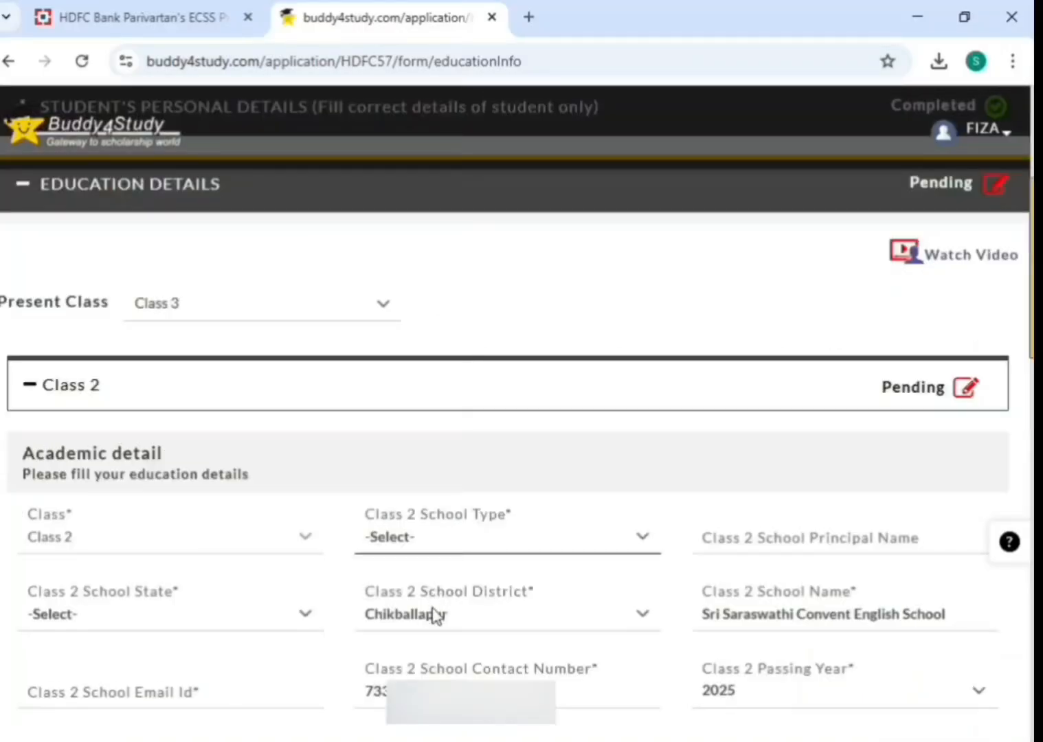
{"action": "left_click", "coordinate": [437, 617]}
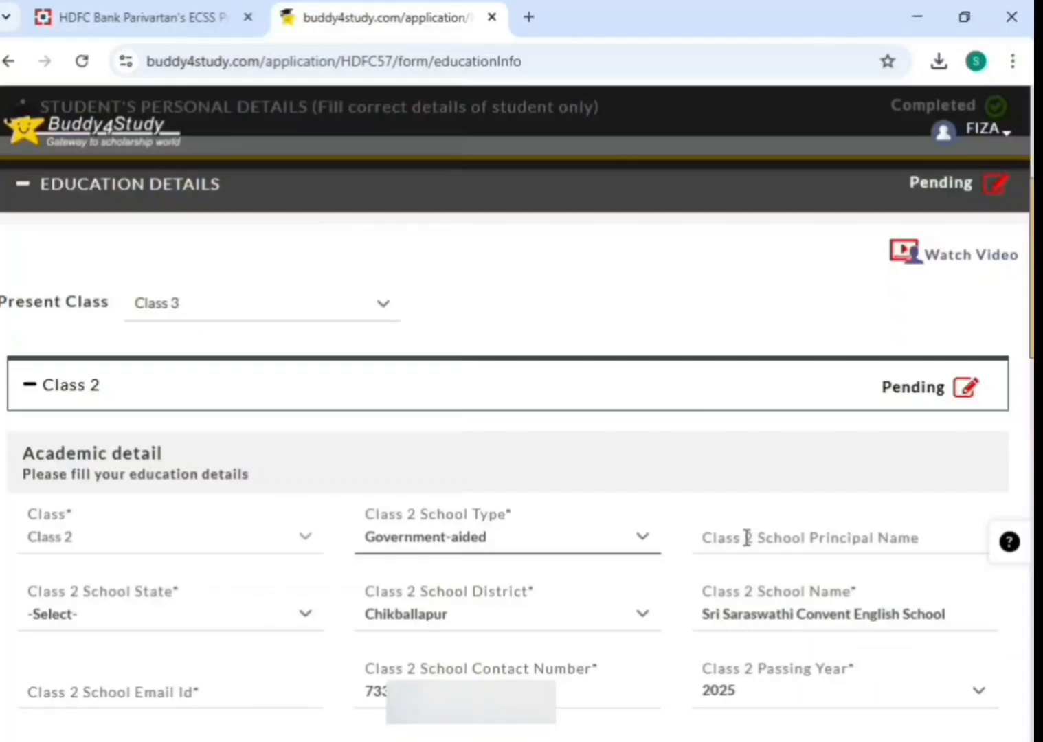
{"action": "left_click", "coordinate": [791, 536]}
{"action": "type", "text": "R"}
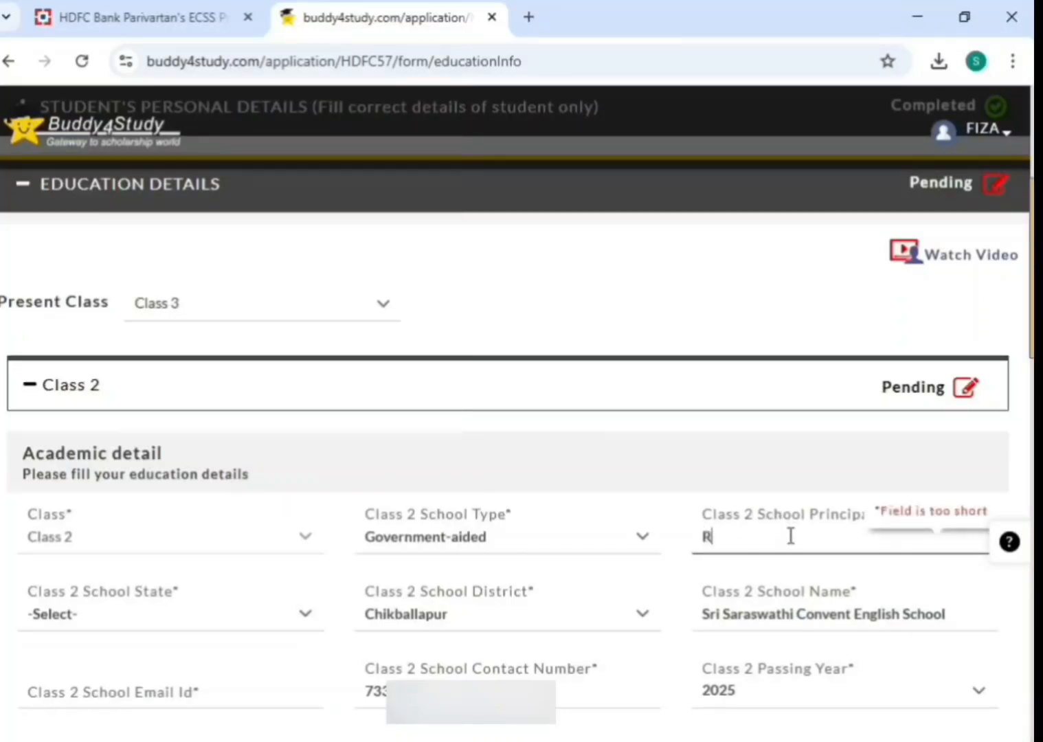
{"action": "type", "text": "u"}
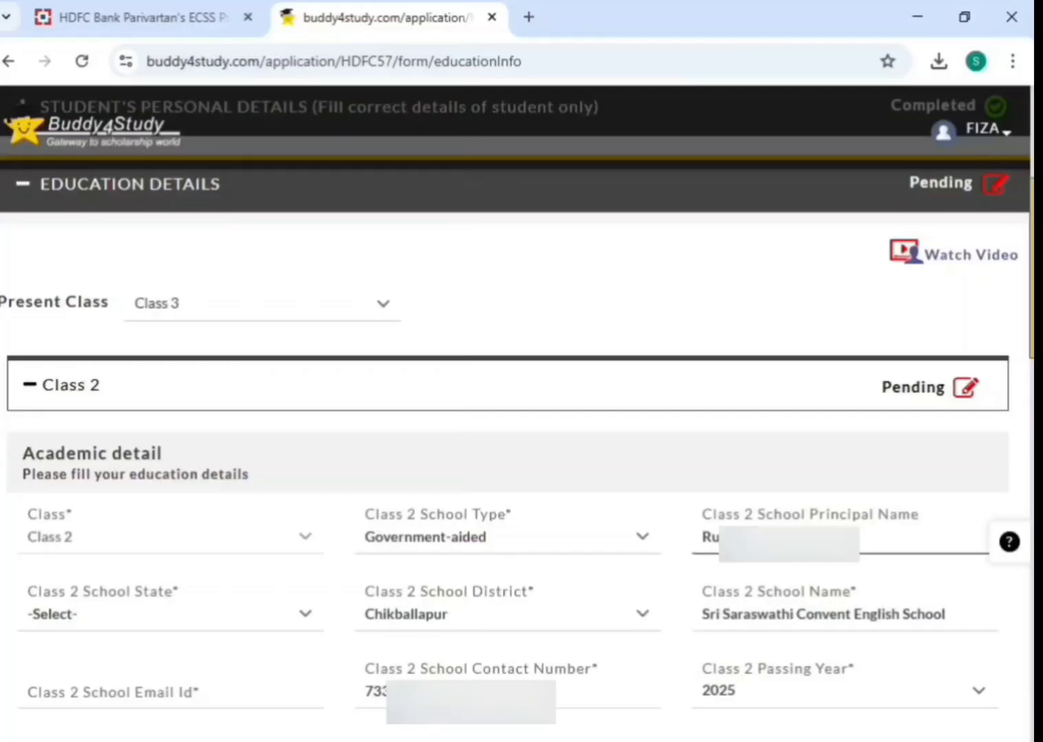
{"action": "scroll", "coordinate": [102, 549], "scroll_direction": "down", "scroll_amount": 5}
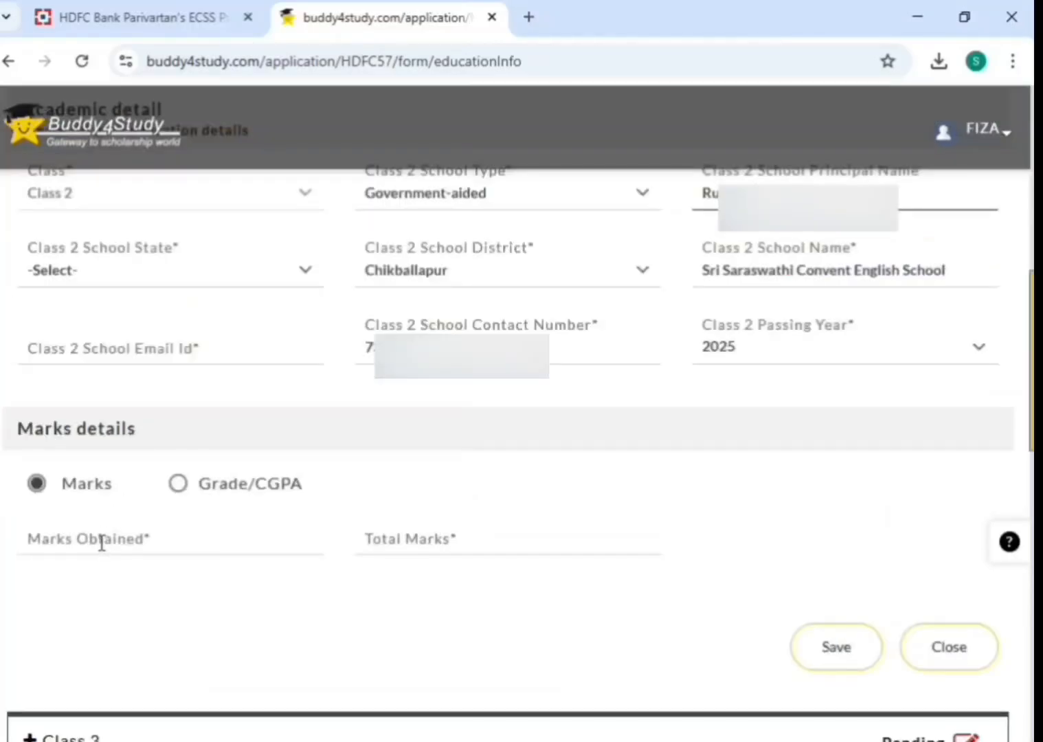
Enter Class 2 marks 466 out of 600 (77.7%) and save the details
{"action": "left_click", "coordinate": [102, 542]}
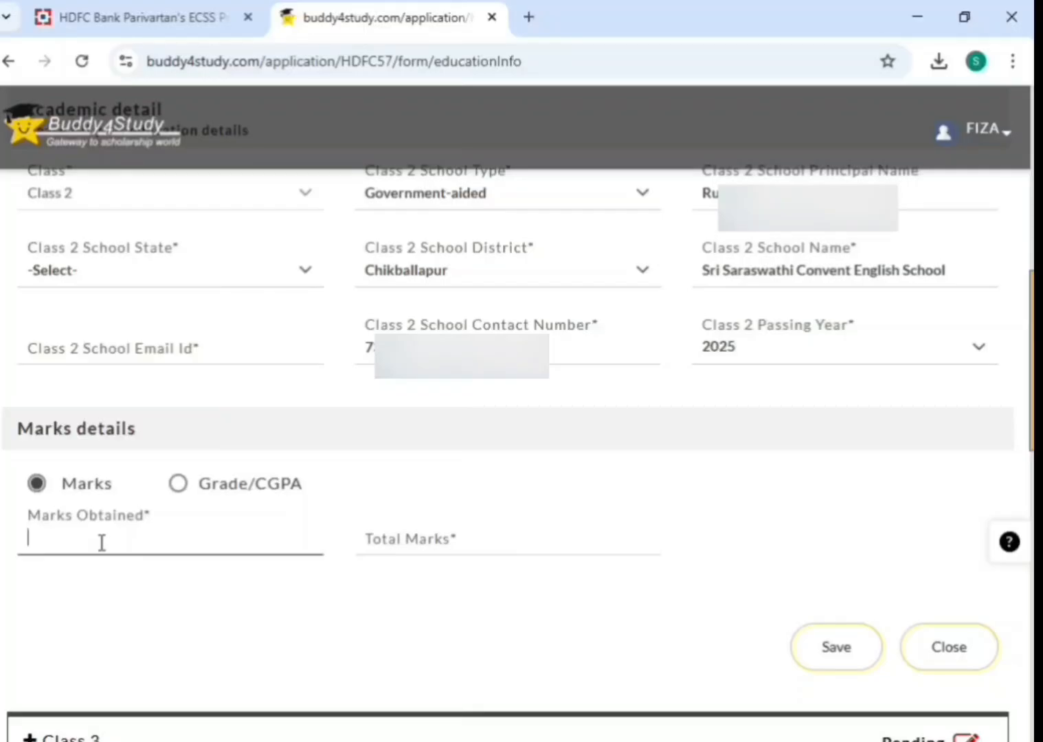
{"action": "type", "text": "466"}
{"action": "left_click", "coordinate": [422, 544]}
{"action": "type", "text": "600"}
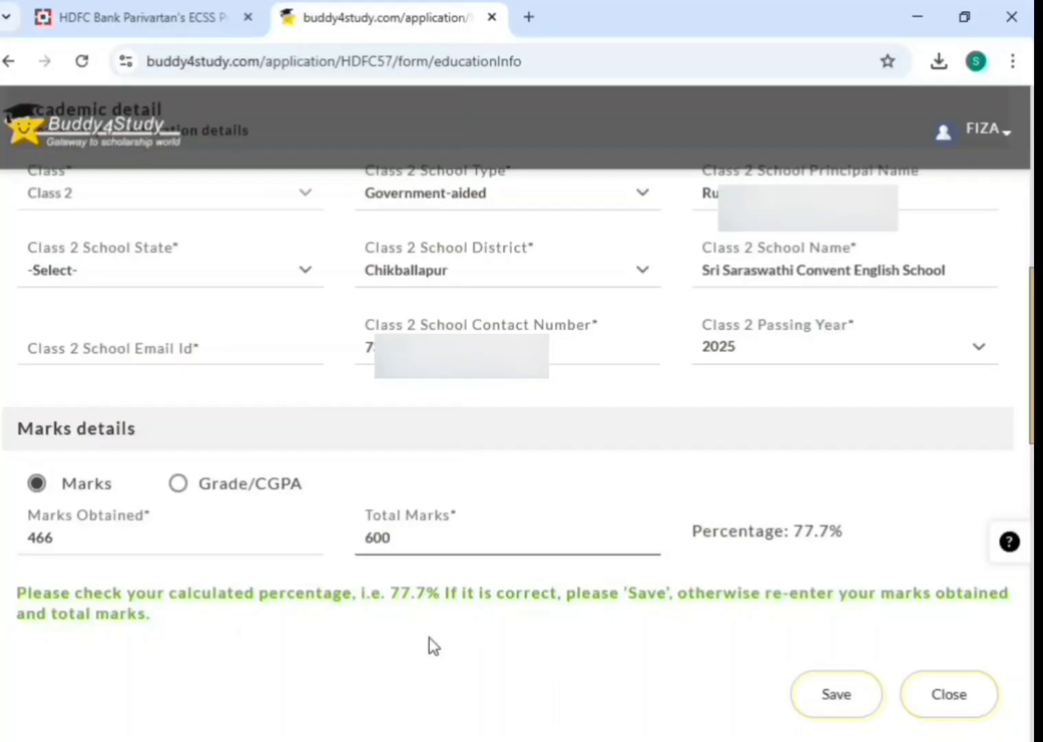
{"action": "scroll", "coordinate": [432, 646], "scroll_direction": "down", "scroll_amount": 3}
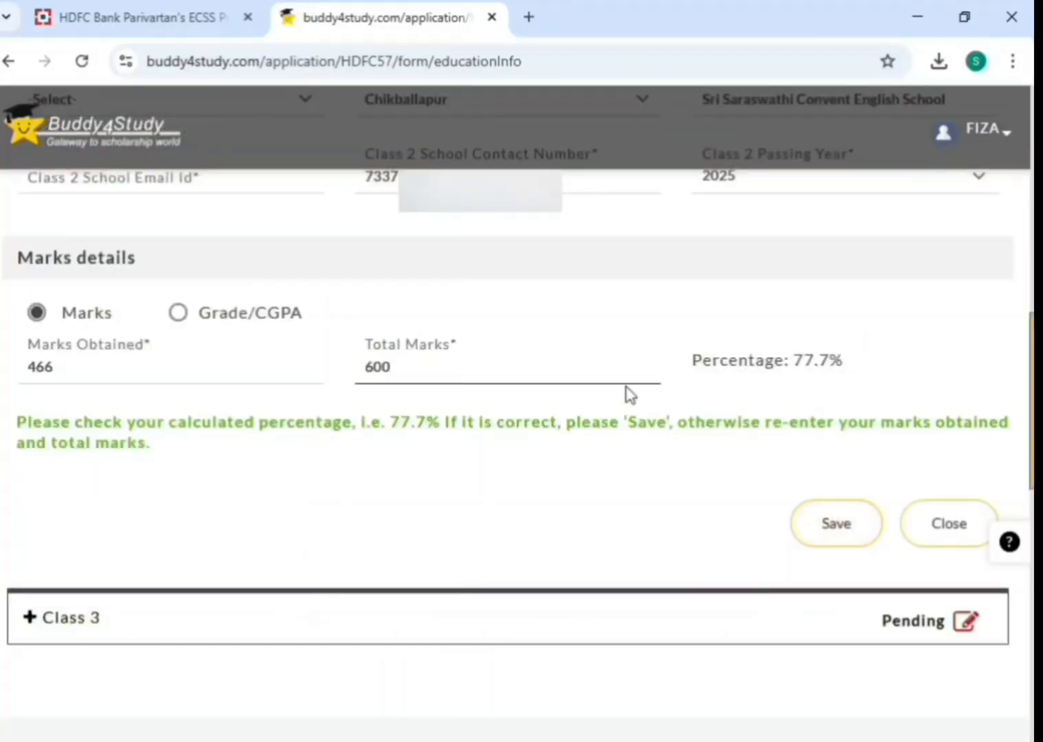
{"action": "left_click", "coordinate": [852, 533]}
Enter the school's email address in the Class 2 School Email Id field and save the Class 2 details
{"action": "left_click", "coordinate": [172, 520]}
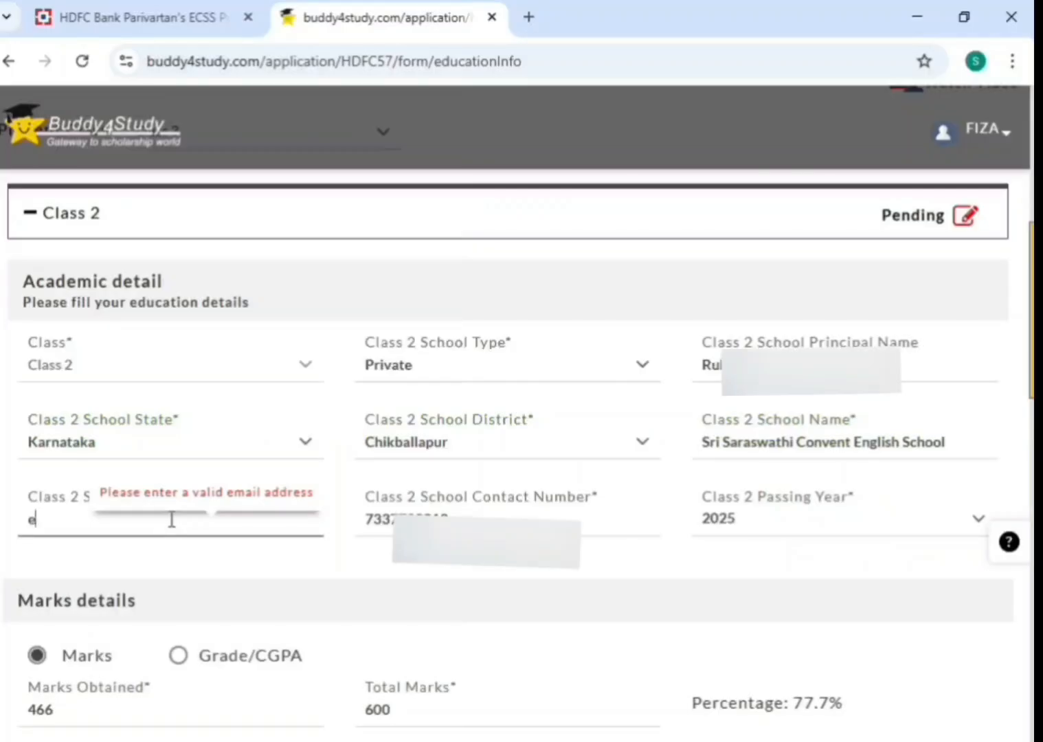
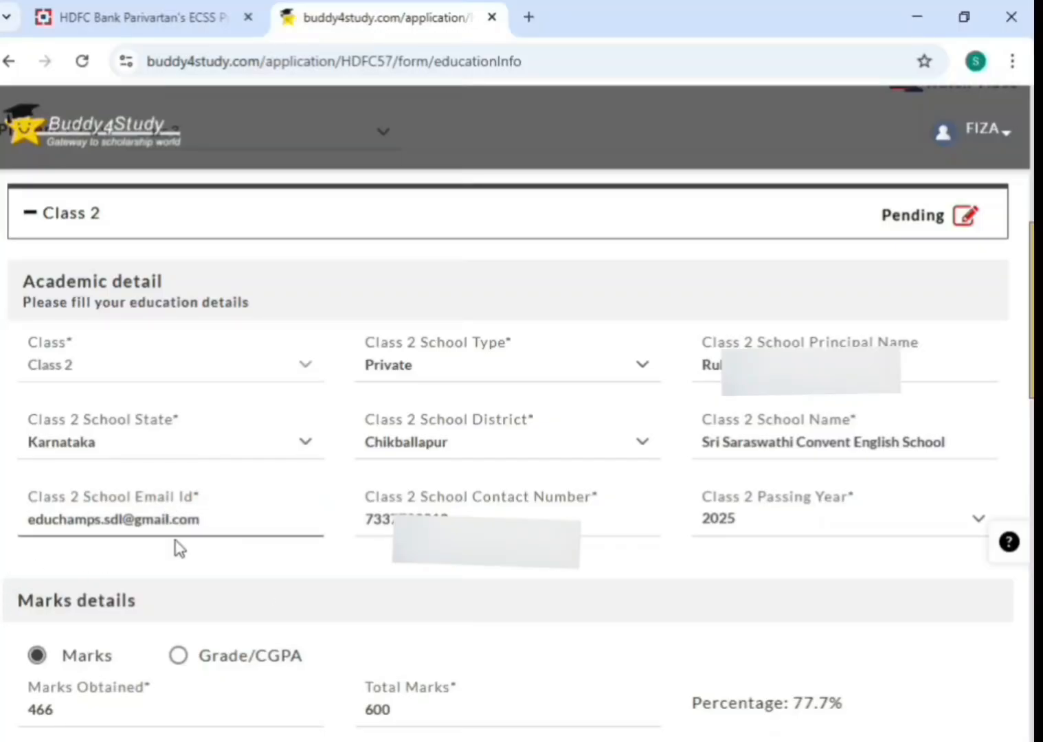
{"action": "scroll", "coordinate": [843, 700], "scroll_direction": "down", "scroll_amount": 2}
{"action": "left_click", "coordinate": [842, 696]}
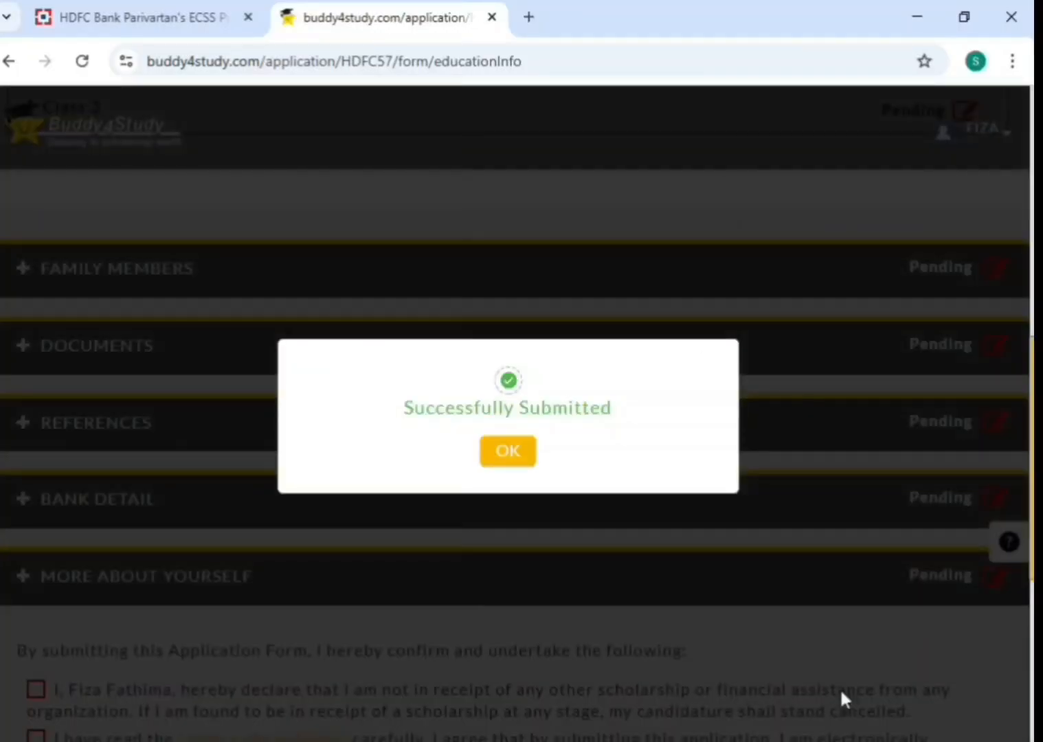
Dismiss the success notice and briefly expand, then collapse, the Class 3 education entry
{"action": "left_click", "coordinate": [517, 454]}
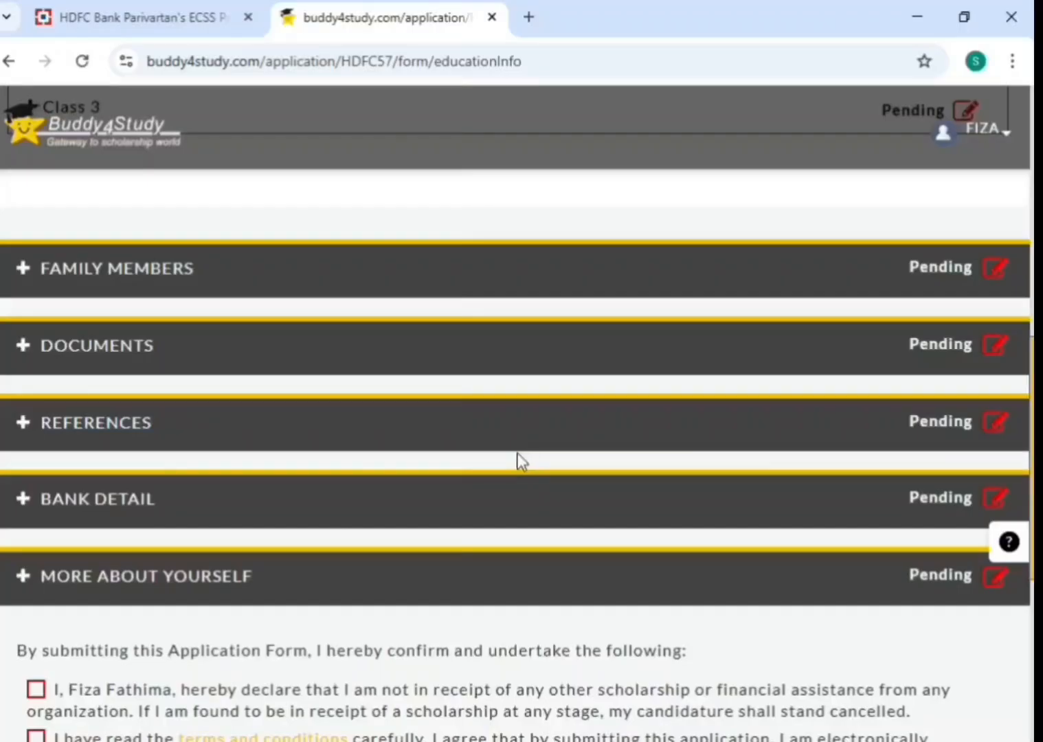
{"action": "scroll", "coordinate": [963, 447], "scroll_direction": "down", "scroll_amount": 2}
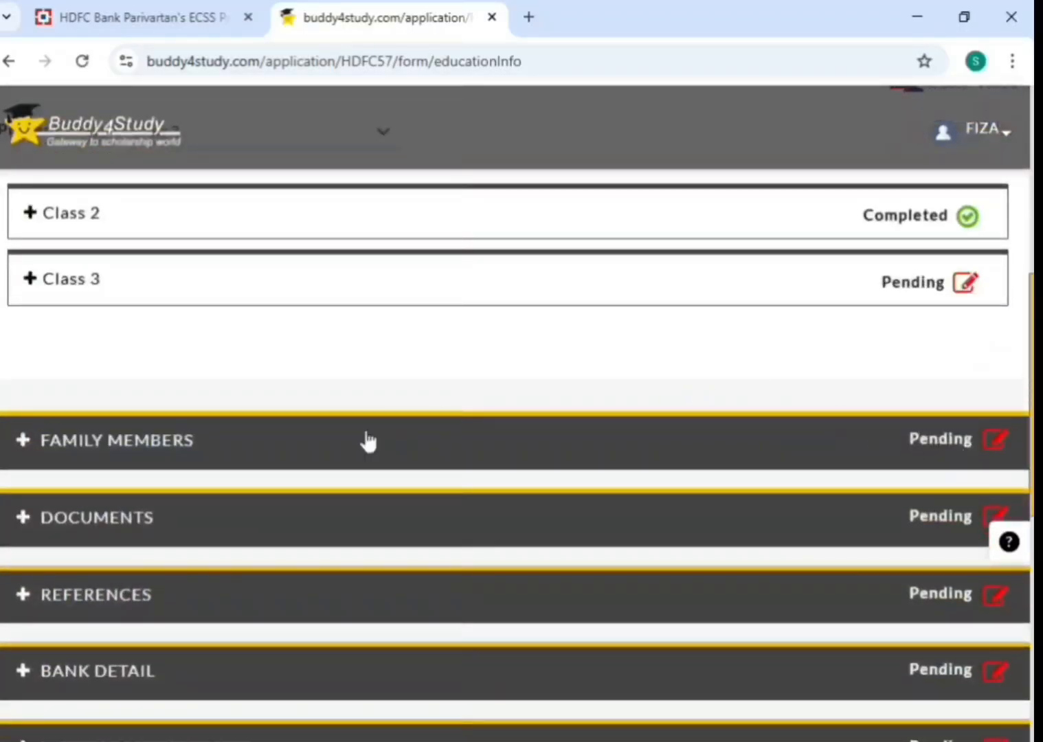
{"action": "left_click", "coordinate": [234, 284]}
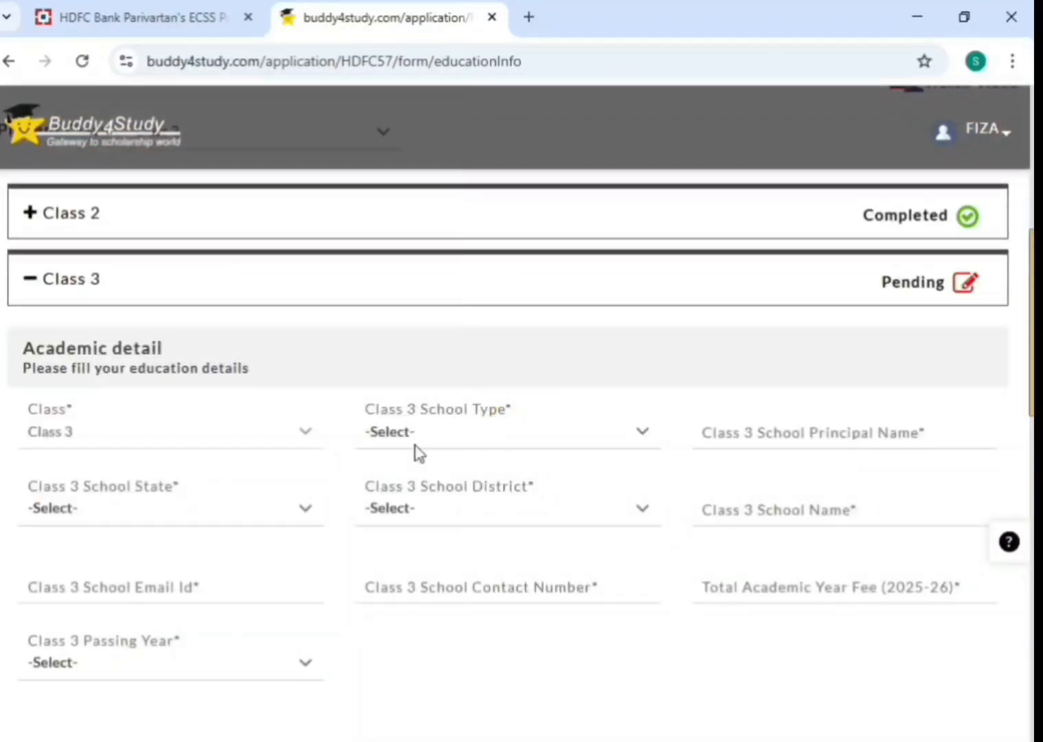
{"action": "scroll", "coordinate": [177, 495], "scroll_direction": "down", "scroll_amount": 3}
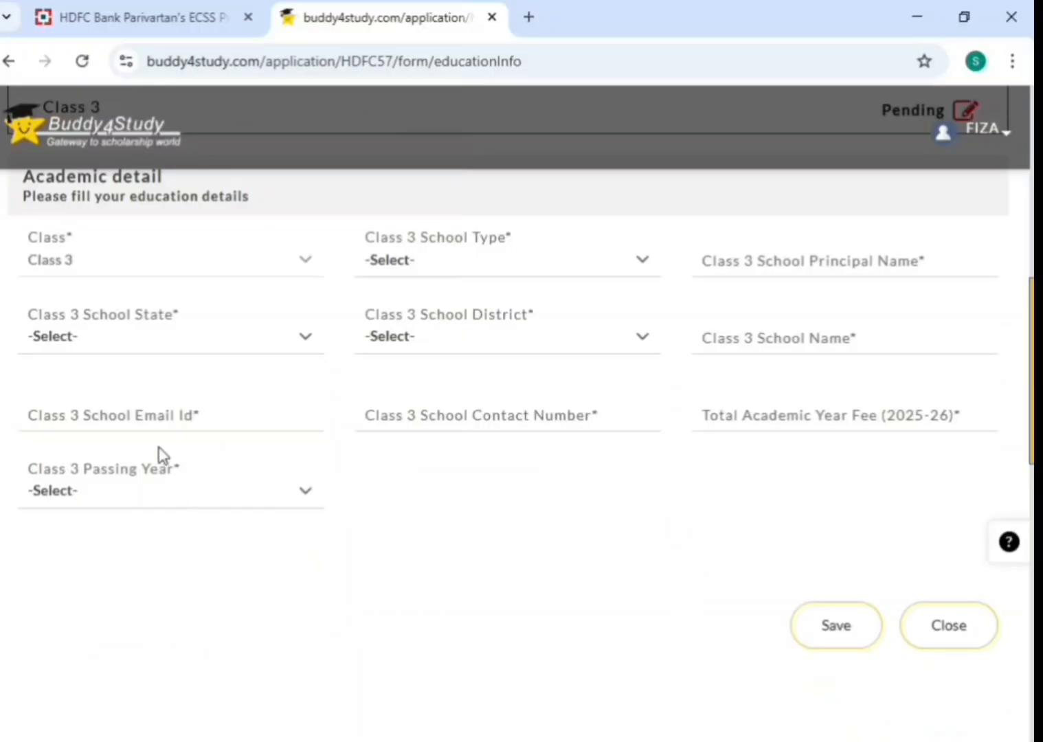
{"action": "scroll", "coordinate": [165, 474], "scroll_direction": "up", "scroll_amount": 3}
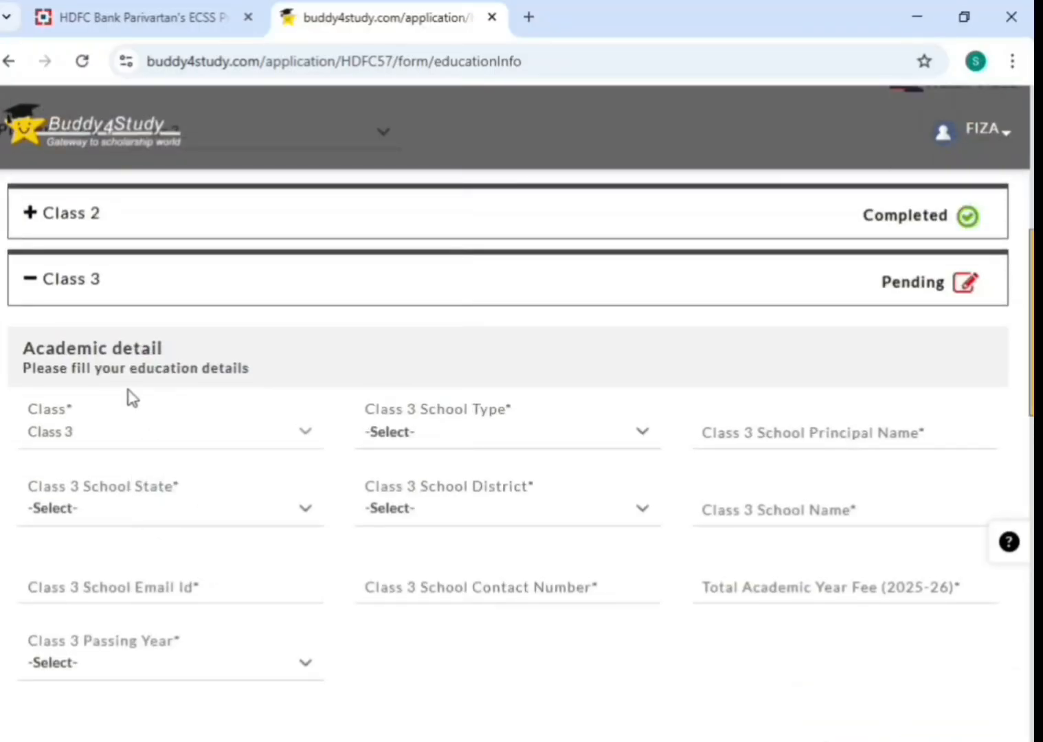
{"action": "left_click", "coordinate": [128, 296]}
Open the Family Members section
{"action": "scroll", "coordinate": [768, 449], "scroll_direction": "down", "scroll_amount": 3}
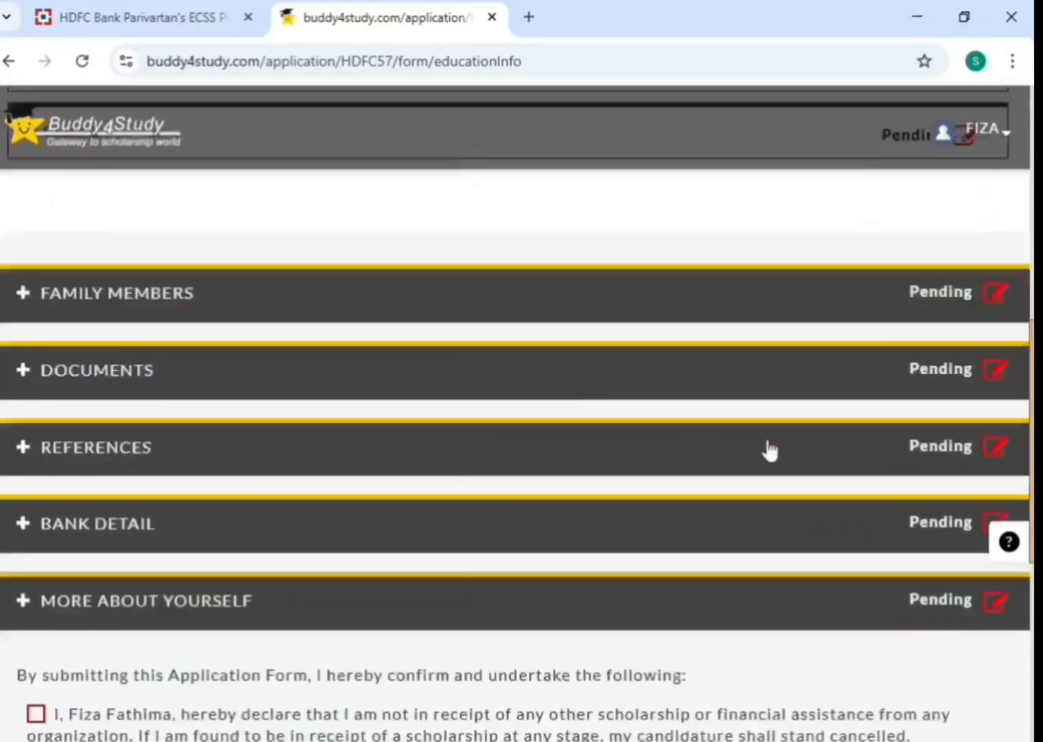
{"action": "left_click", "coordinate": [233, 279]}
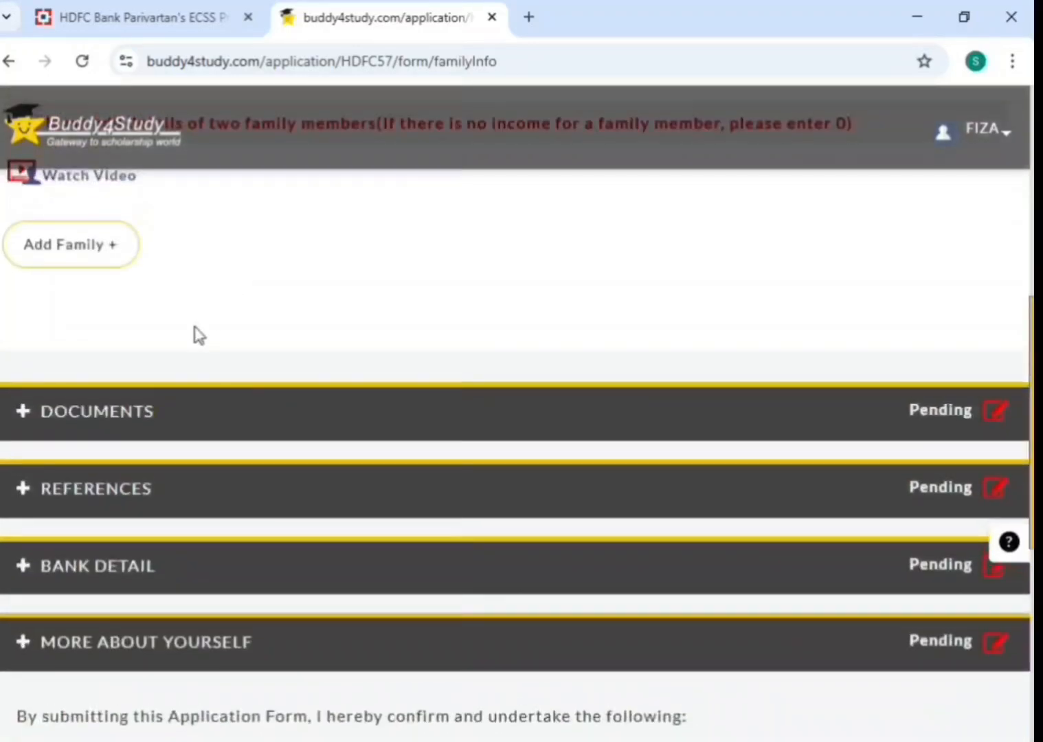
{"action": "scroll", "coordinate": [103, 339], "scroll_direction": "up", "scroll_amount": 3}
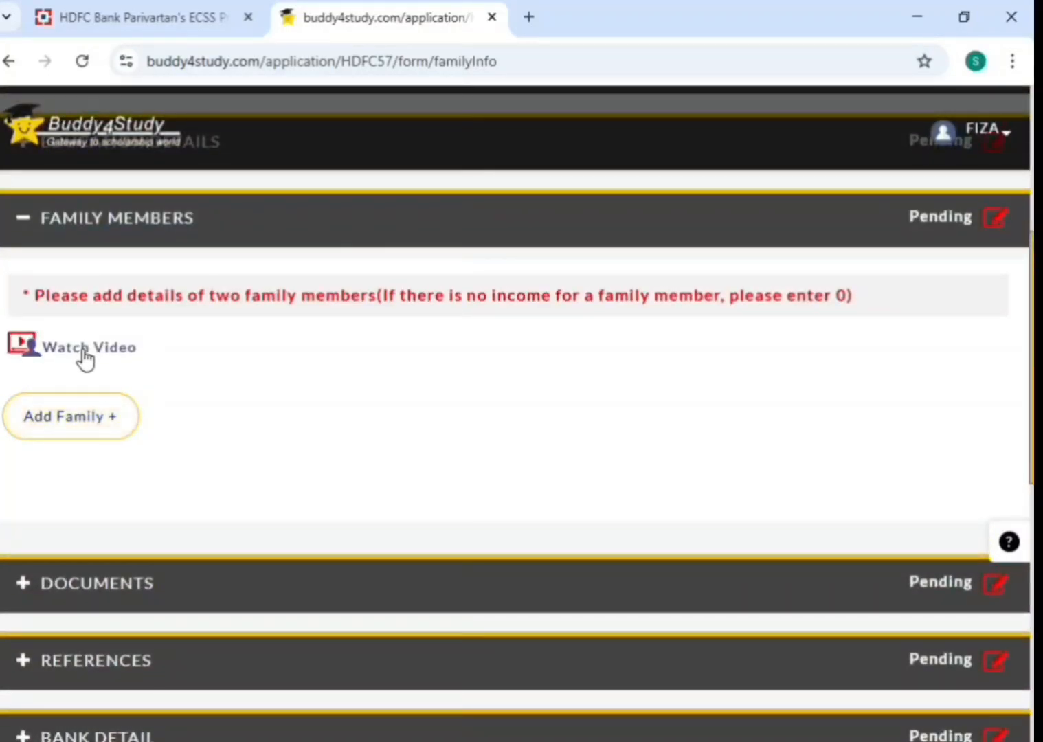
{"action": "scroll", "coordinate": [69, 357], "scroll_direction": "up", "scroll_amount": 3}
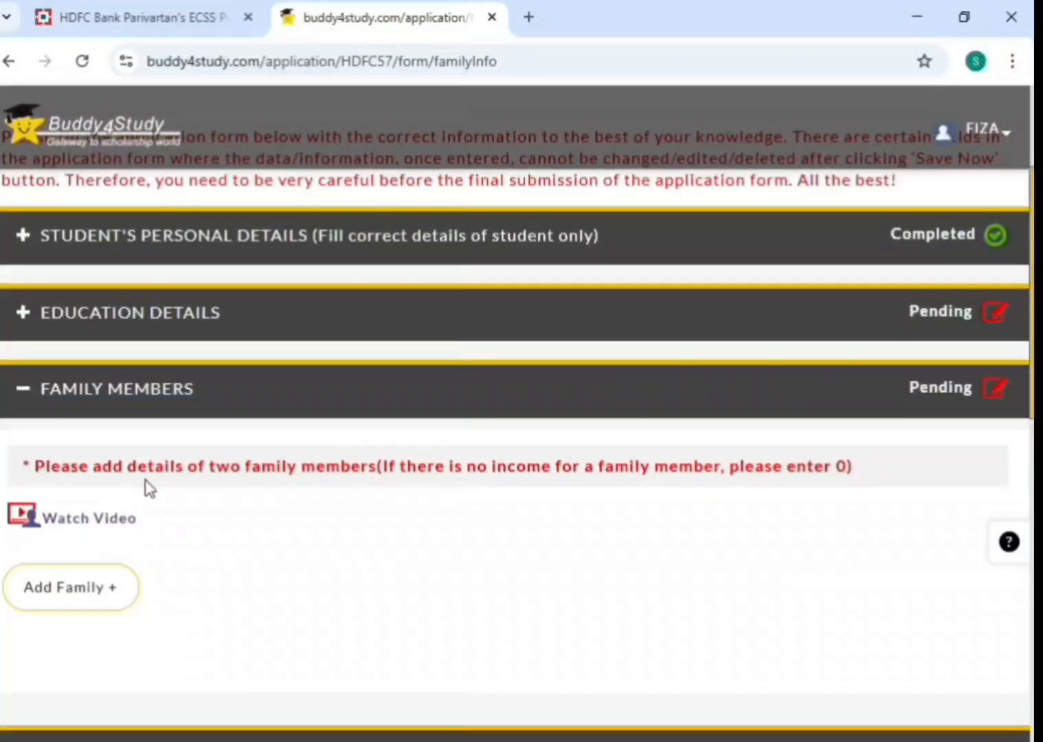
Add family member 1 with the member's name, mobile number and annual income 32000
{"action": "left_click", "coordinate": [109, 589]}
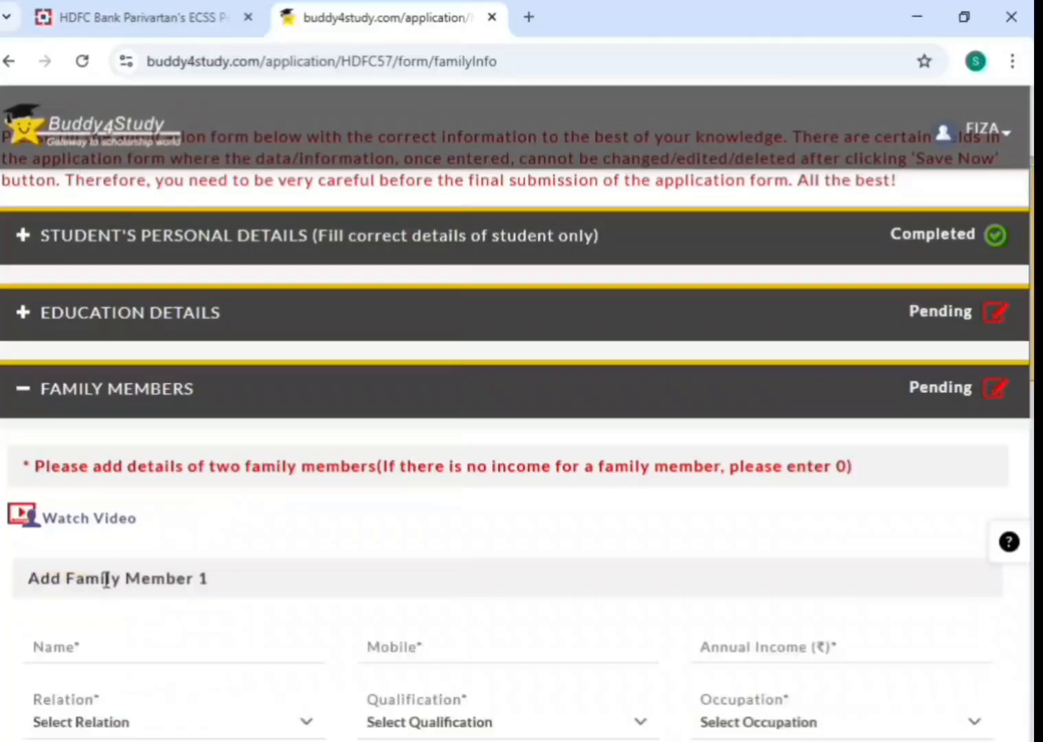
{"action": "scroll", "coordinate": [172, 584], "scroll_direction": "down", "scroll_amount": 5}
{"action": "left_click", "coordinate": [141, 307]}
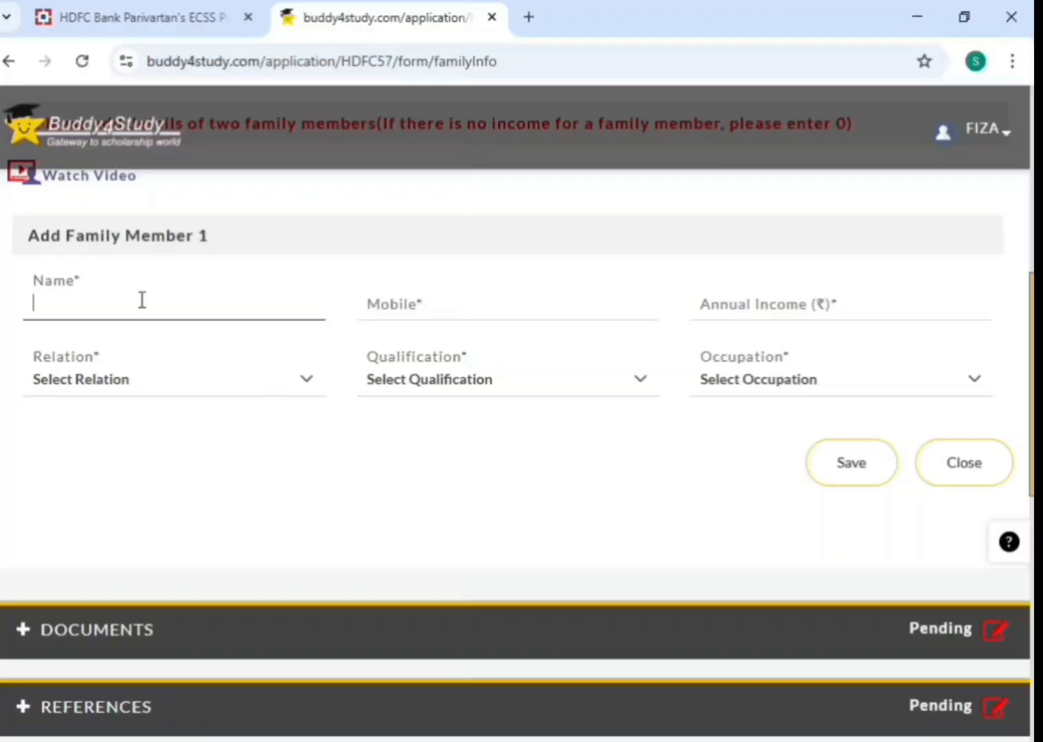
{"action": "key", "text": "Left"}
{"action": "key", "text": "Left"}
{"action": "key", "text": "Left"}
{"action": "key", "text": "Left"}
{"action": "key", "text": "Left"}
{"action": "key", "text": "Right"}
{"action": "key", "text": "Right"}
{"action": "key", "text": "Right"}
{"action": "key", "text": "Right"}
{"action": "key", "text": "Right"}
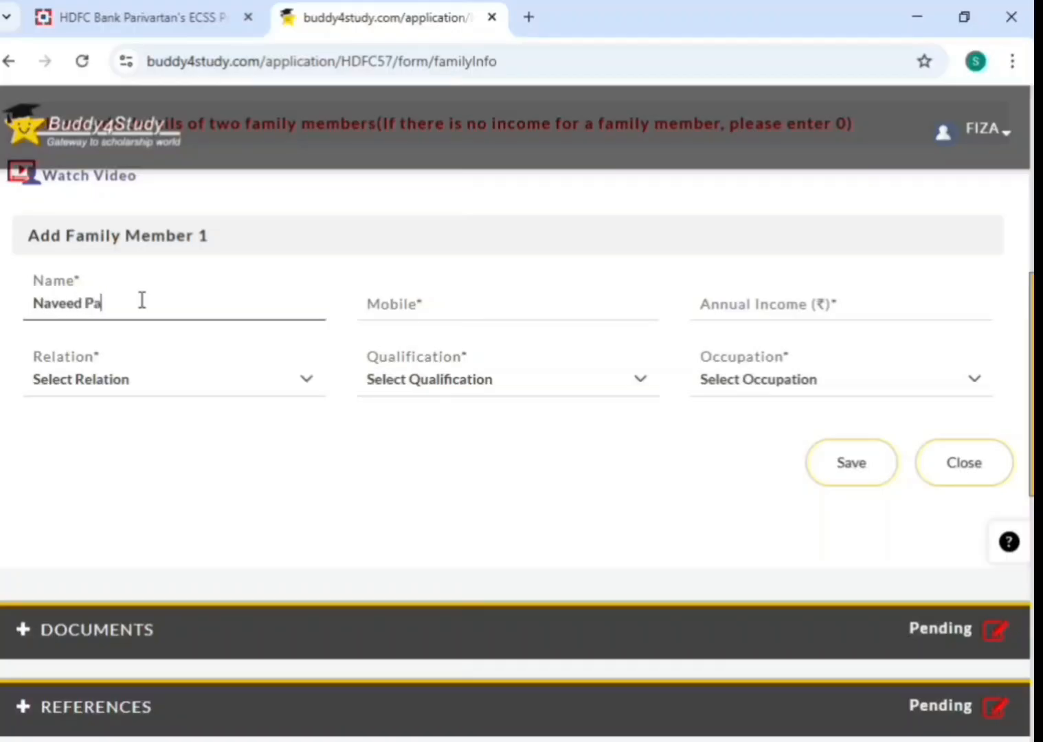
{"action": "left_click", "coordinate": [454, 305]}
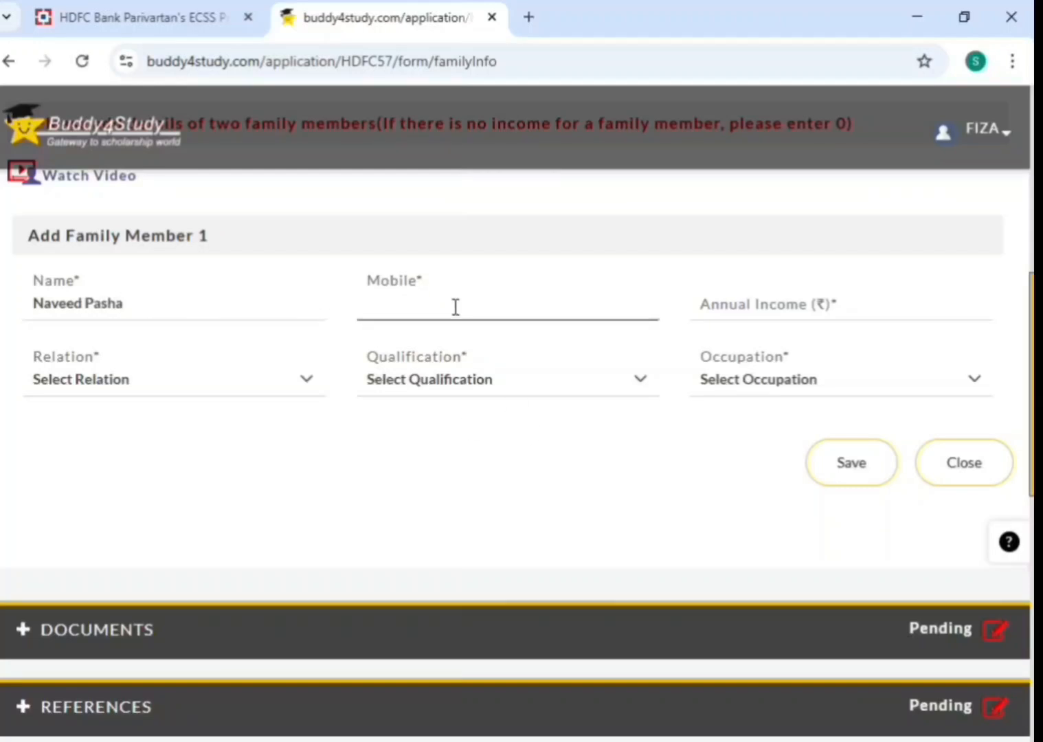
{"action": "type", "text": "90"}
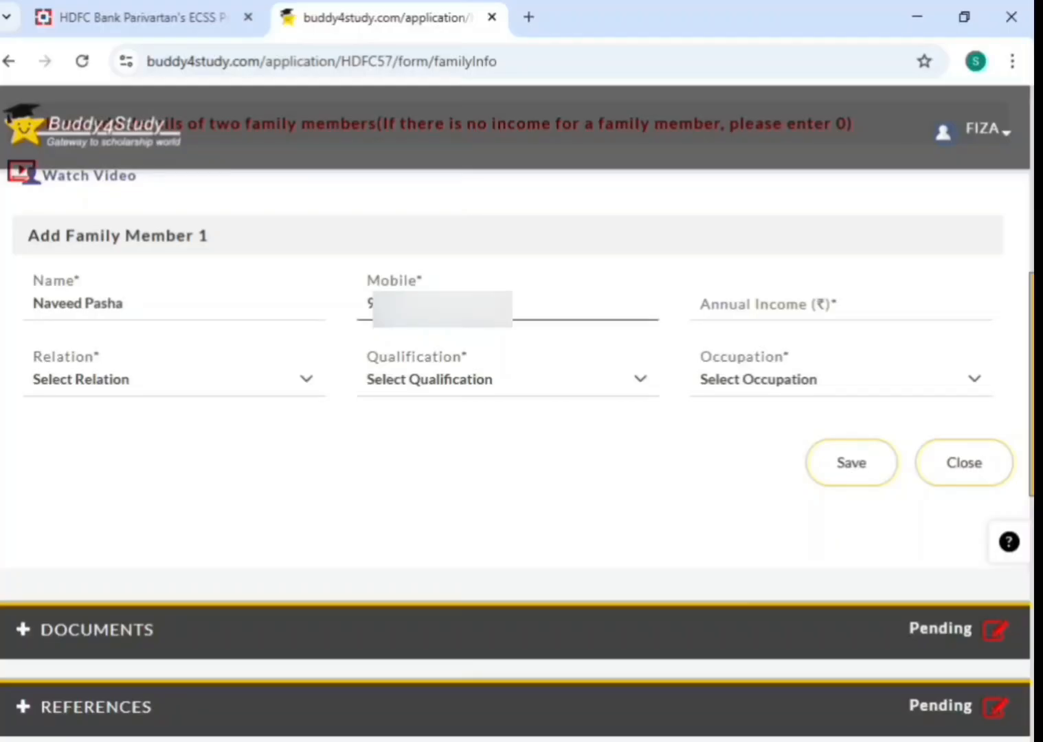
{"action": "left_click", "coordinate": [738, 308]}
{"action": "type", "text": "320000"}
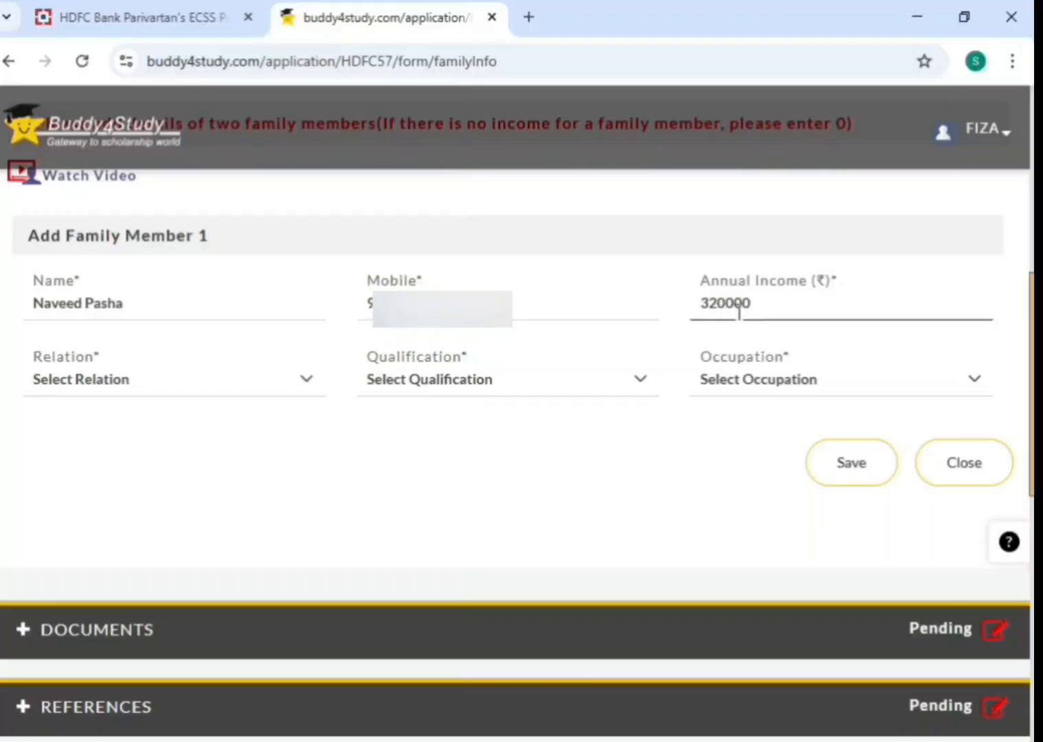
{"action": "key", "text": "BackSpace"}
Set member 1's relation to Father, qualification to Class 1 and occupation to Electrician
{"action": "left_click", "coordinate": [165, 388]}
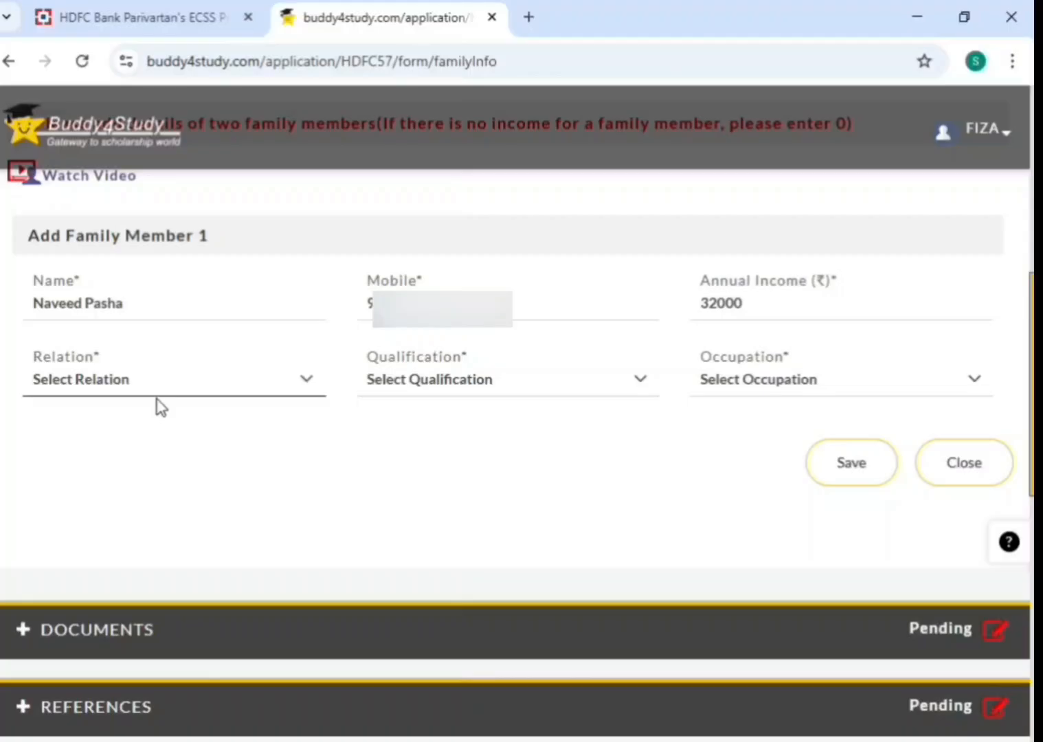
{"action": "key", "text": "Down"}
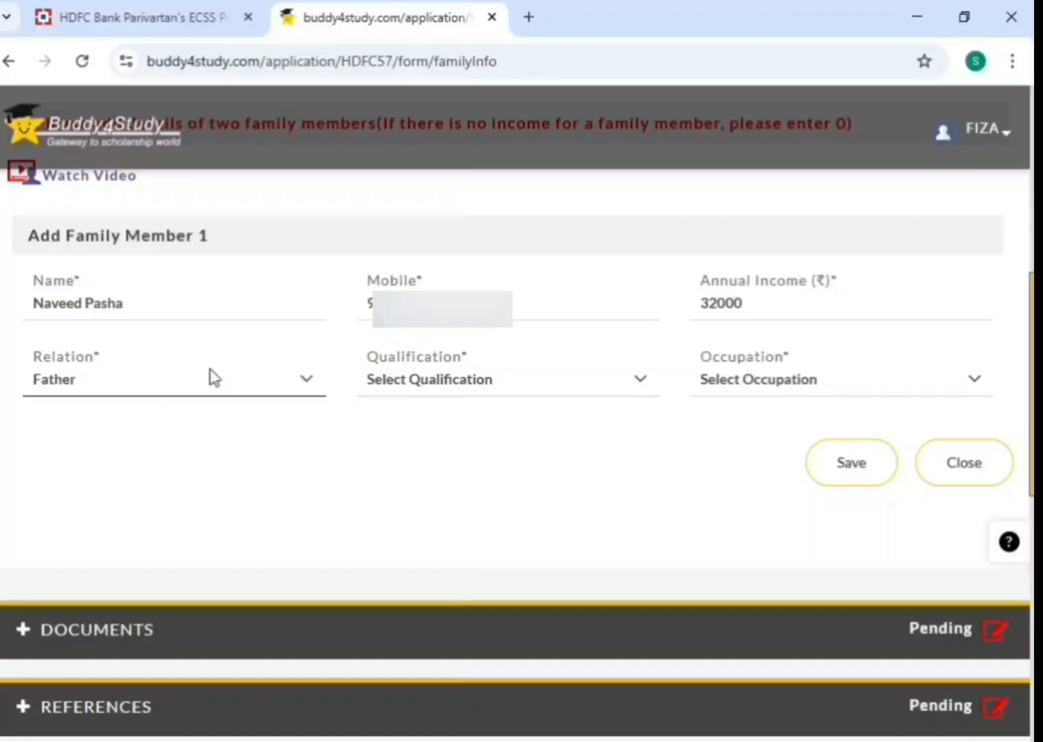
{"action": "left_click", "coordinate": [422, 391]}
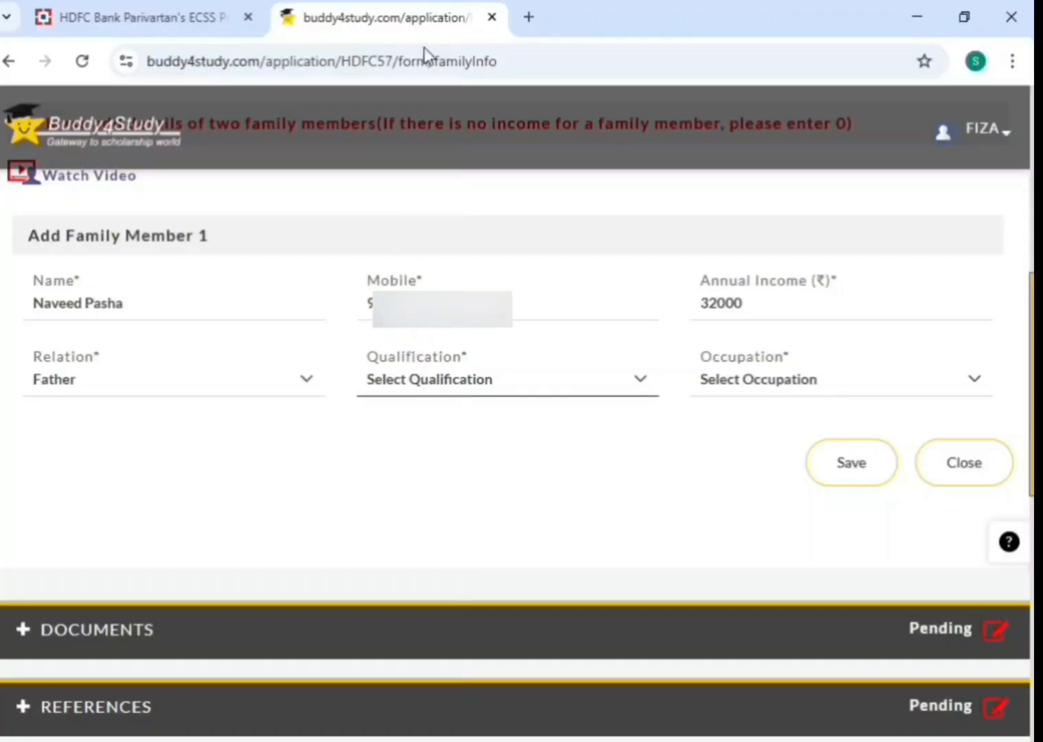
{"action": "left_click", "coordinate": [376, 561]}
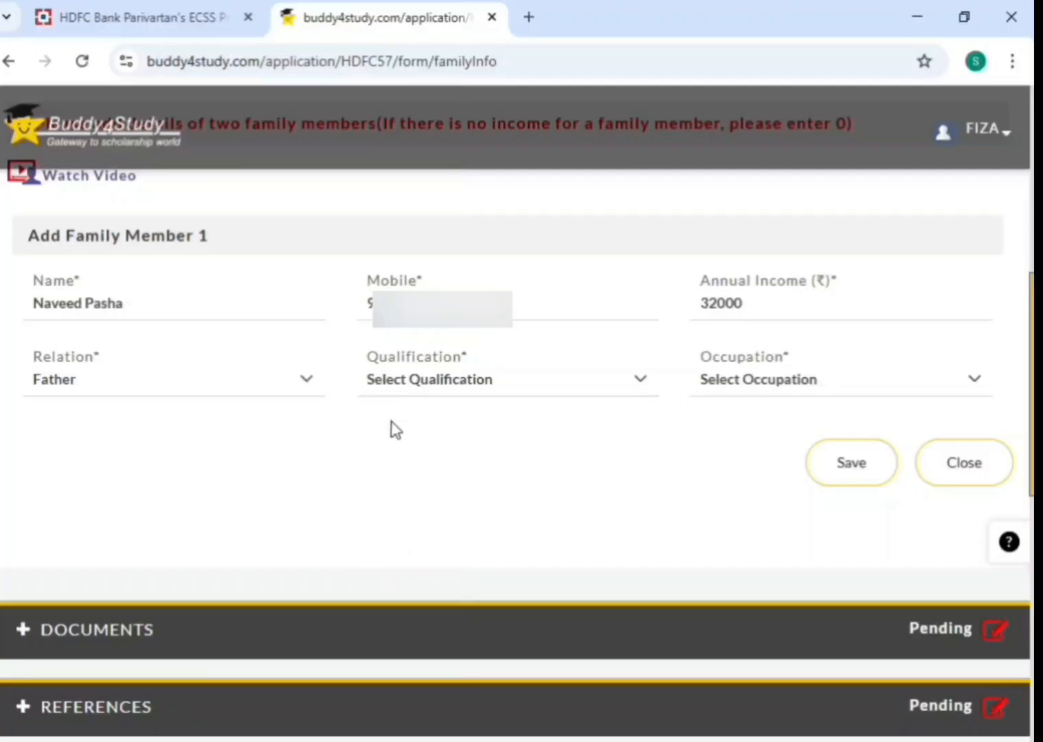
{"action": "left_click", "coordinate": [434, 386]}
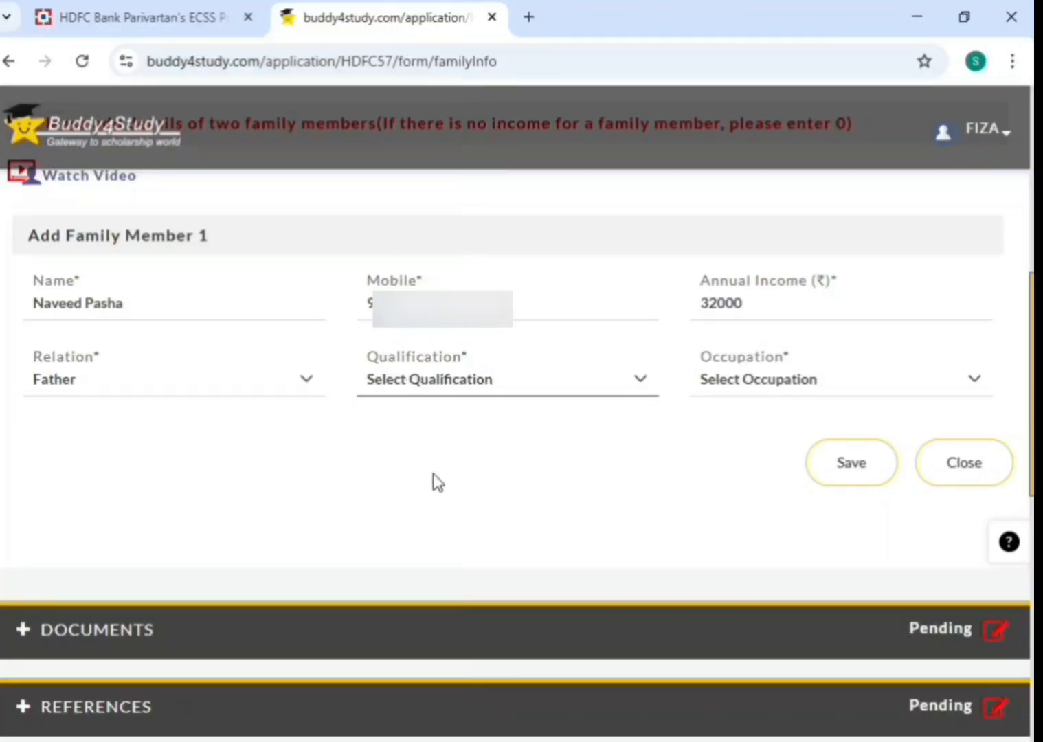
{"action": "left_click", "coordinate": [449, 459]}
{"action": "left_click", "coordinate": [718, 387]}
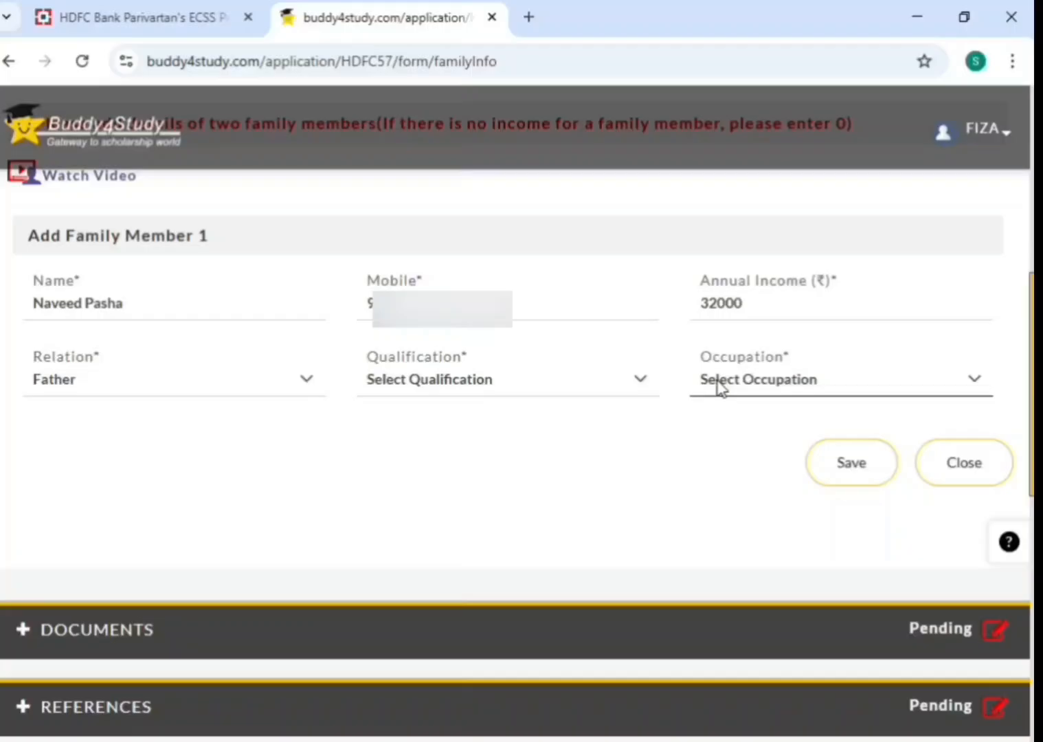
{"action": "left_click", "coordinate": [726, 229]}
{"action": "scroll", "coordinate": [738, 322], "scroll_direction": "up", "scroll_amount": 2}
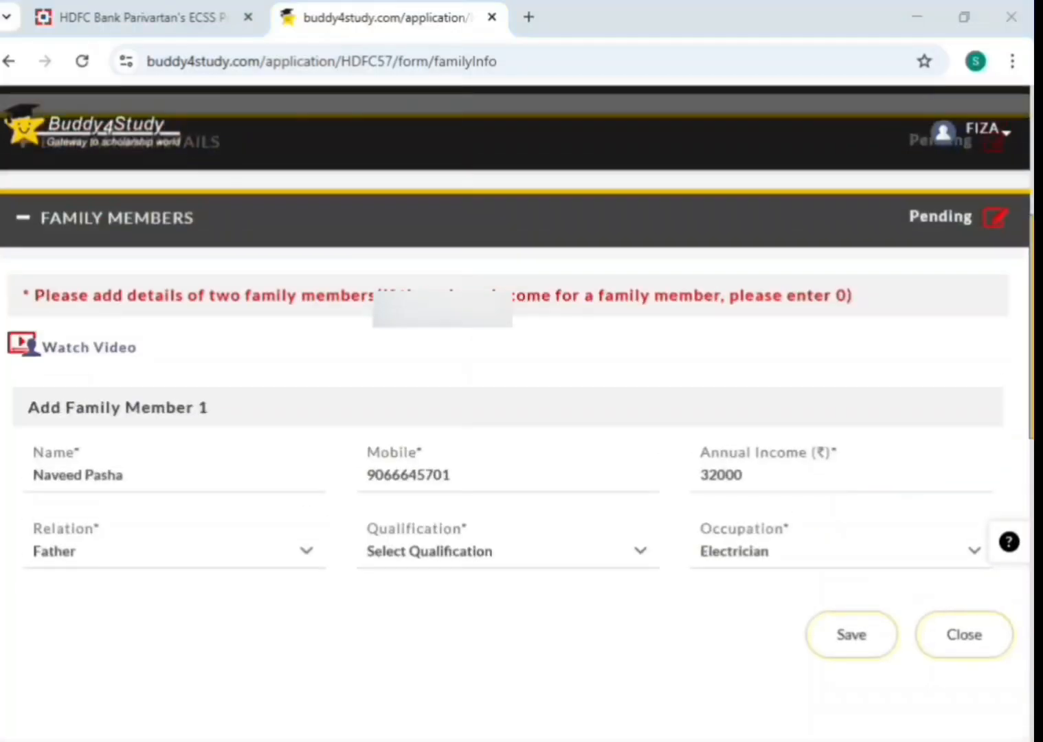
{"action": "scroll", "coordinate": [748, 384], "scroll_direction": "down", "scroll_amount": 2}
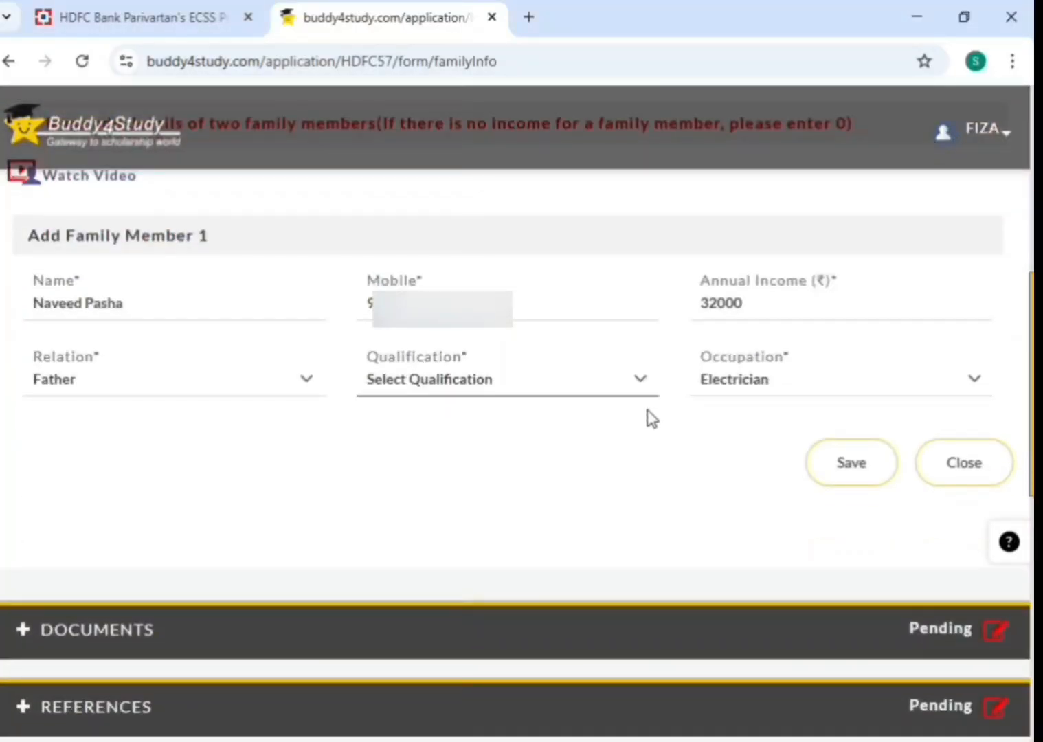
{"action": "left_click", "coordinate": [477, 158]}
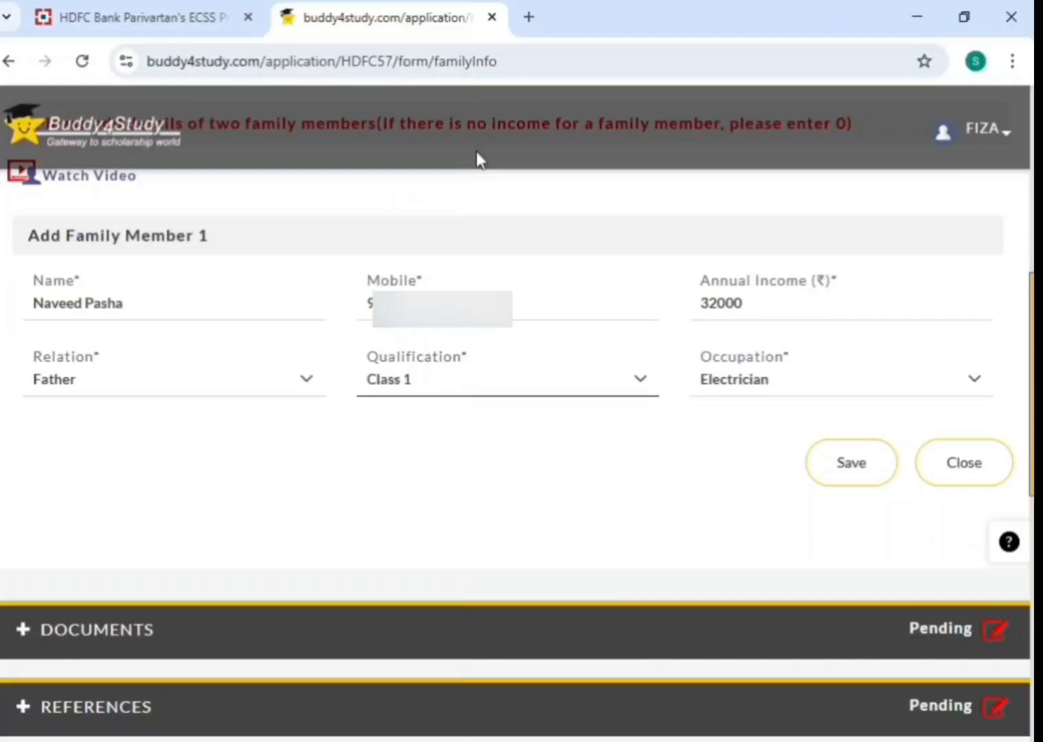
Save the Father's details and start a second family member entry
{"action": "left_click", "coordinate": [886, 474]}
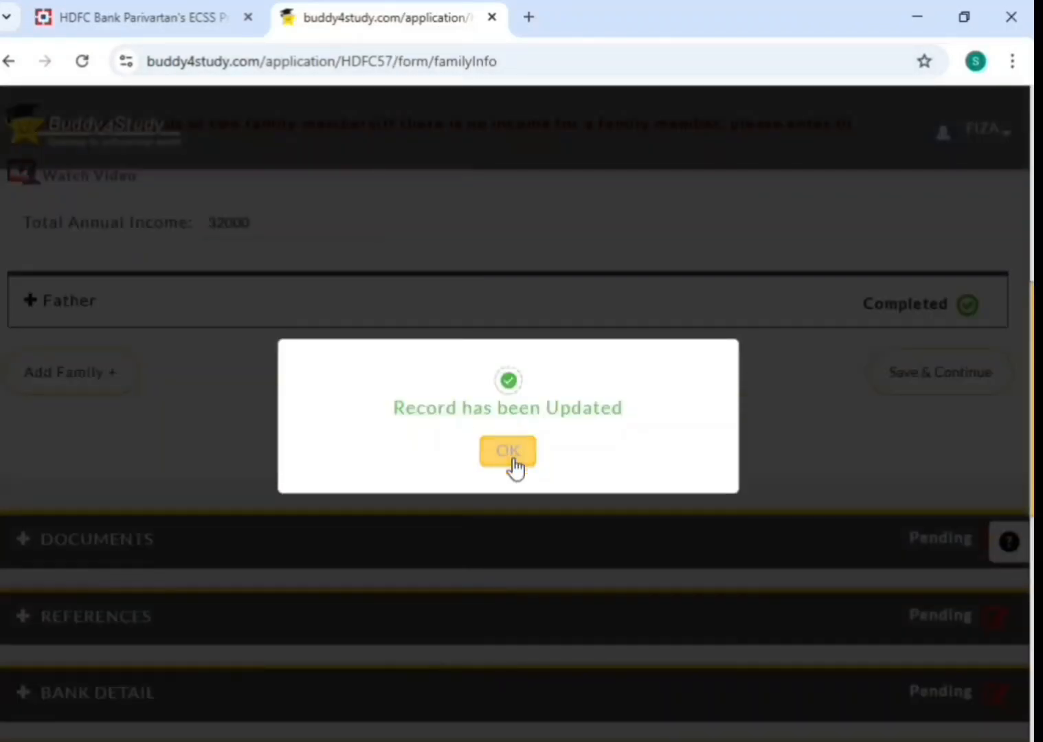
{"action": "left_click", "coordinate": [512, 455]}
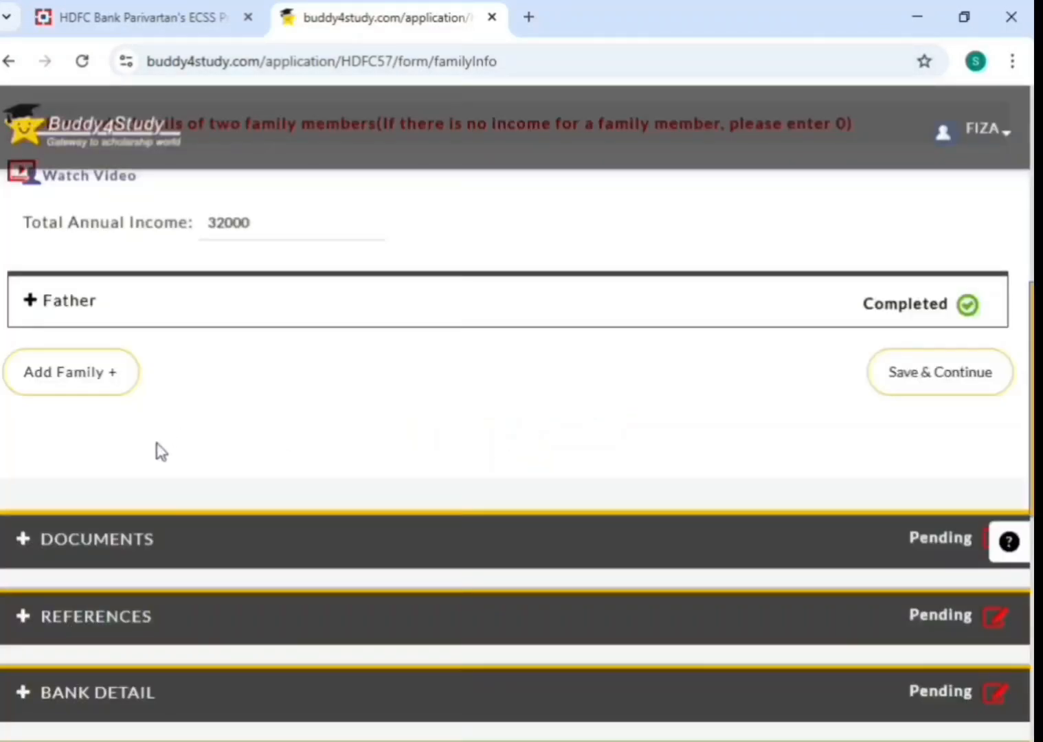
{"action": "left_click", "coordinate": [81, 389]}
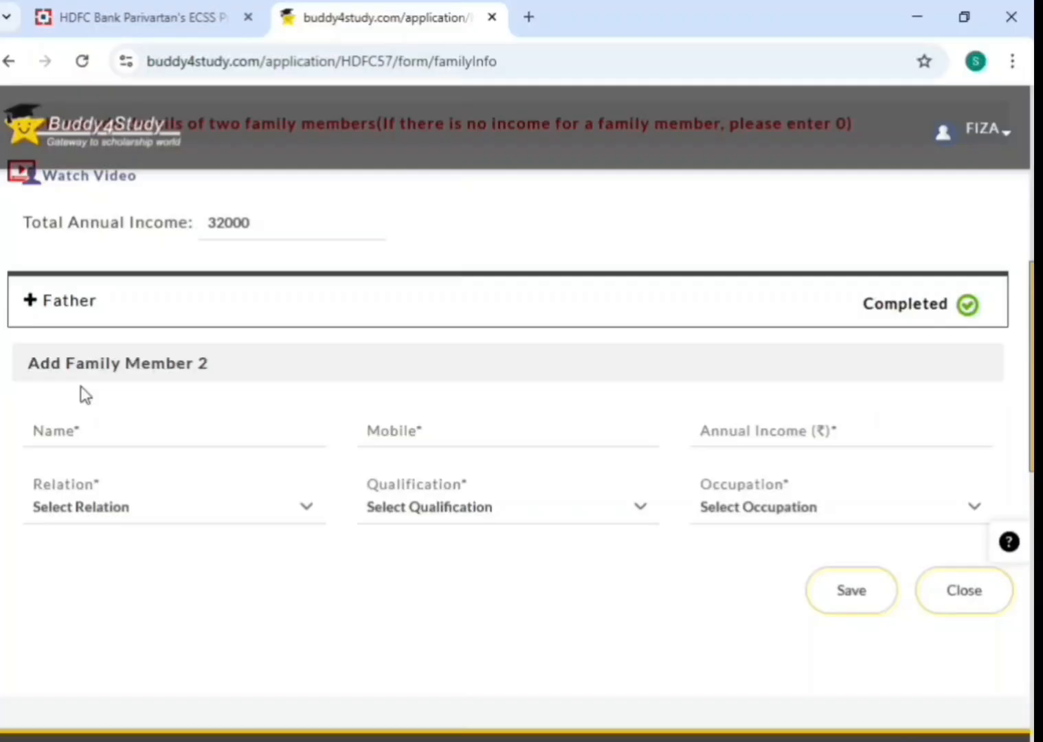
Enter the second member's name, mobile number and annual income 32000
{"action": "left_click", "coordinate": [120, 434]}
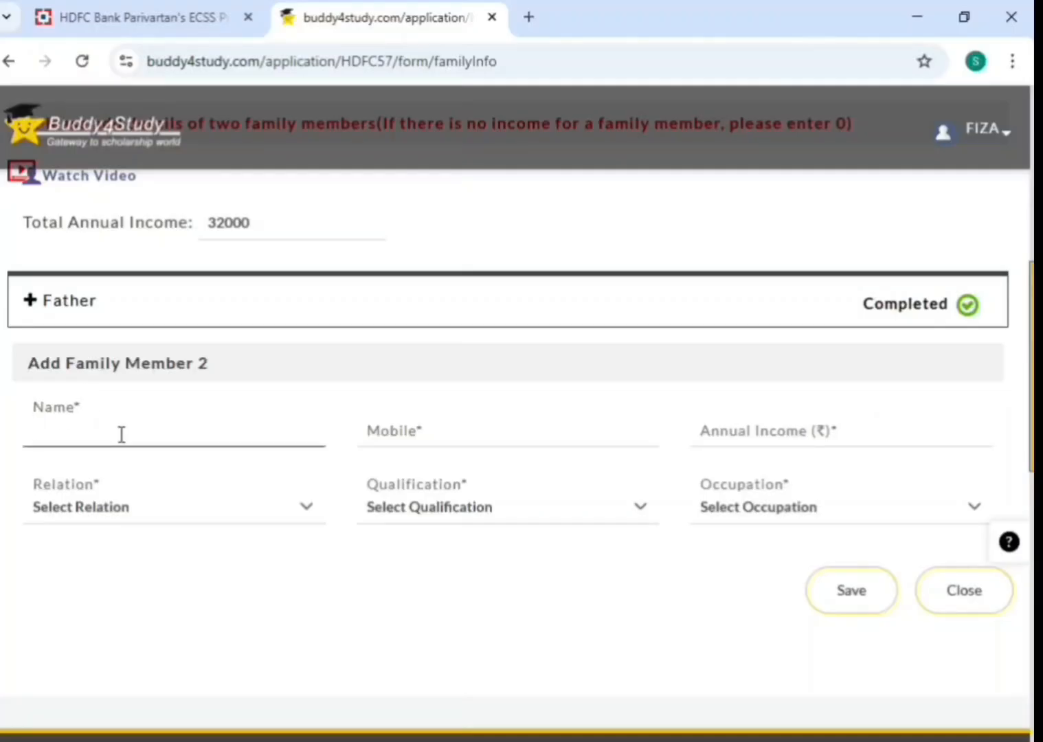
{"action": "left_click", "coordinate": [386, 432]}
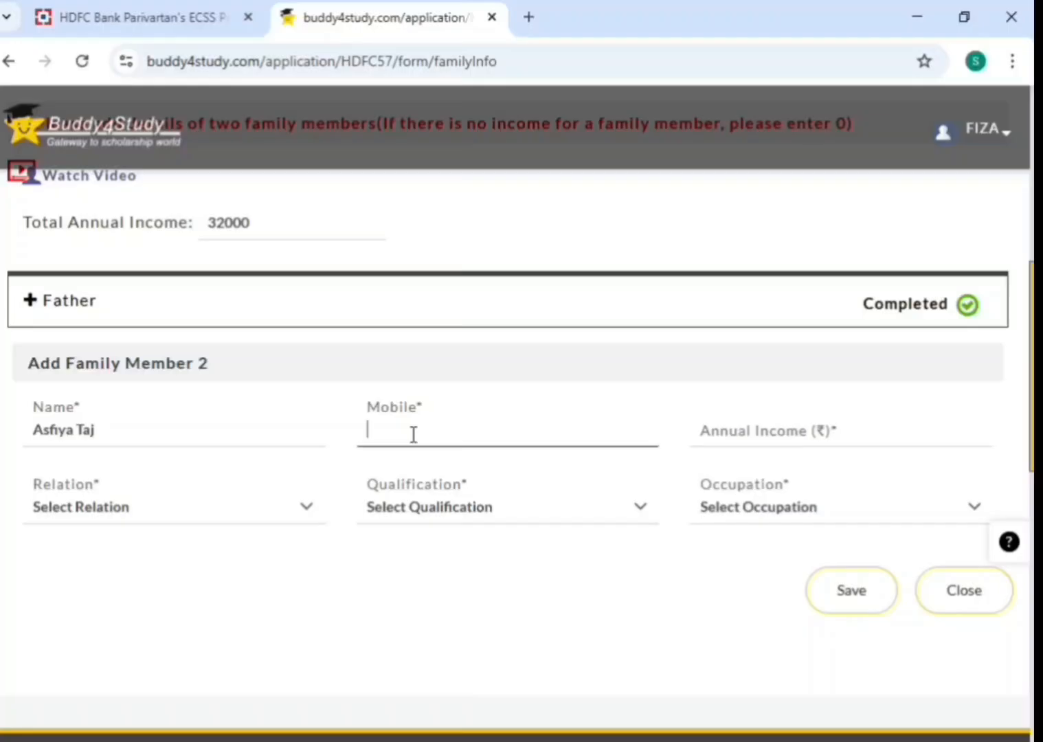
{"action": "type", "text": "6"}
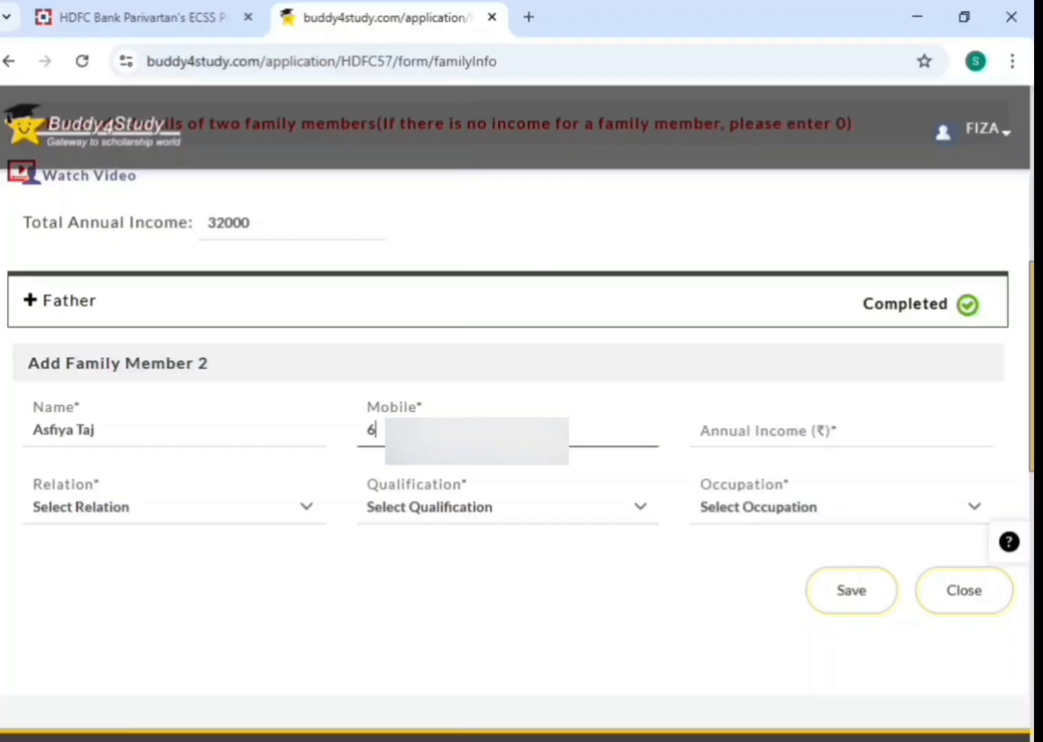
{"action": "key", "text": "BackSpace"}
{"action": "type", "text": "7"}
{"action": "key", "text": "BackSpace"}
{"action": "type", "text": "63"}
{"action": "left_click", "coordinate": [807, 433]}
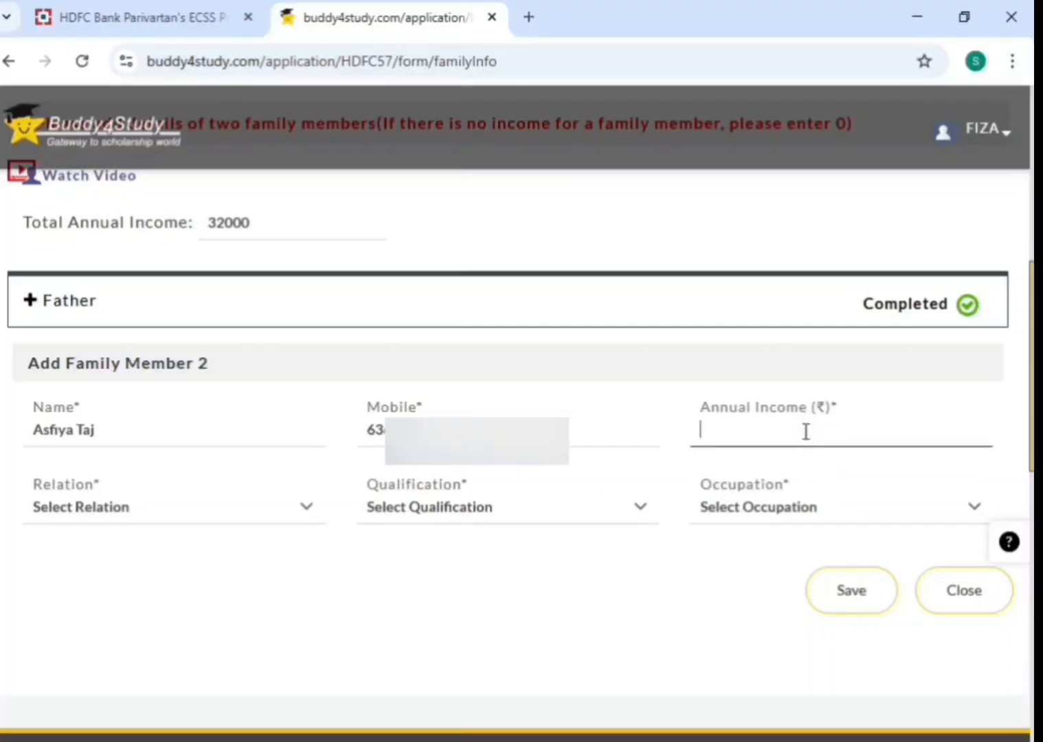
{"action": "type", "text": "32000"}
Set member 2's relation to Mother, qualification Class 4 and occupation Housewife/Homemaker
{"action": "left_click", "coordinate": [71, 512]}
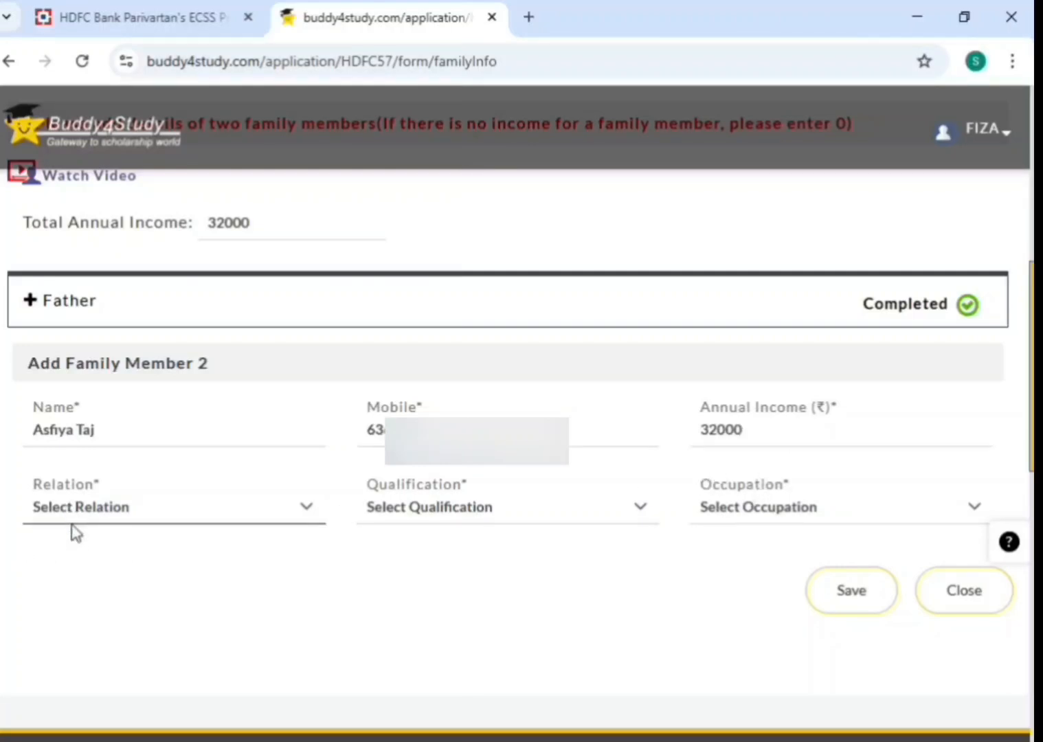
{"action": "left_click", "coordinate": [59, 614]}
{"action": "left_click", "coordinate": [512, 508]}
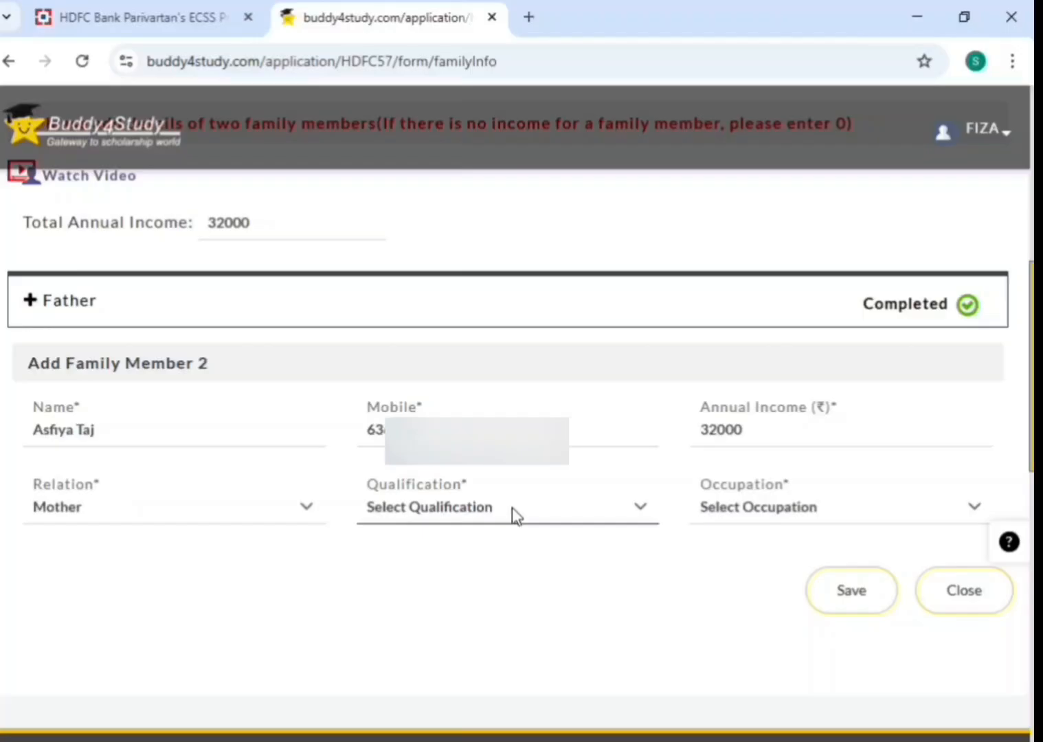
{"action": "left_click", "coordinate": [406, 128]}
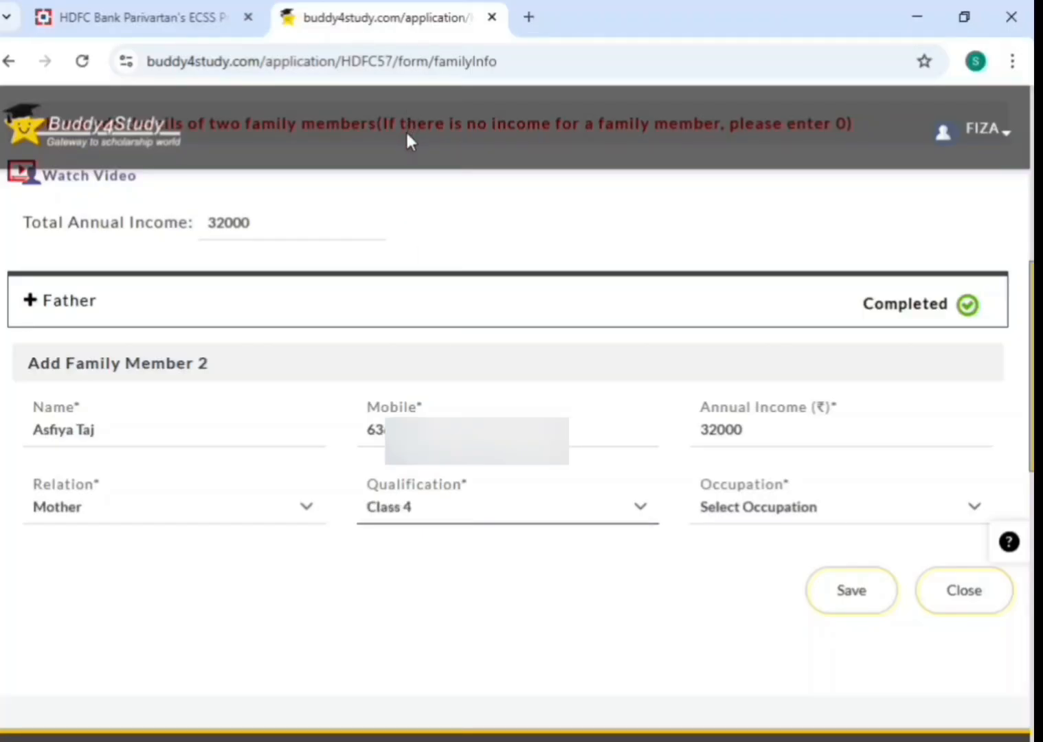
{"action": "left_click", "coordinate": [864, 514]}
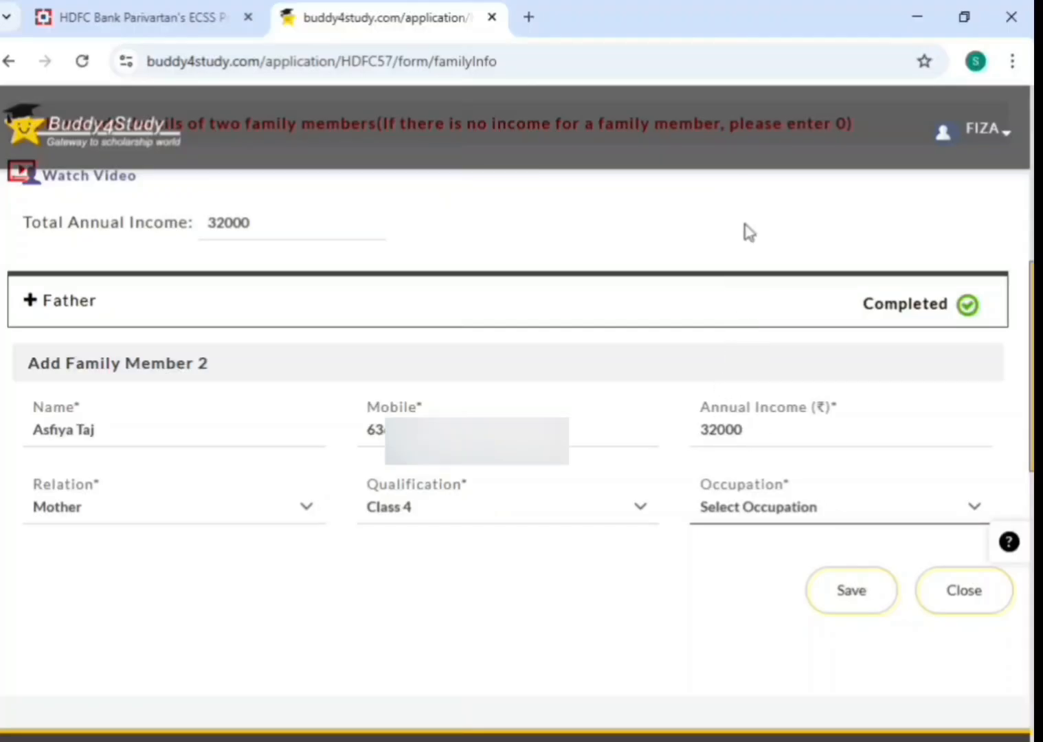
{"action": "key", "text": "h"}
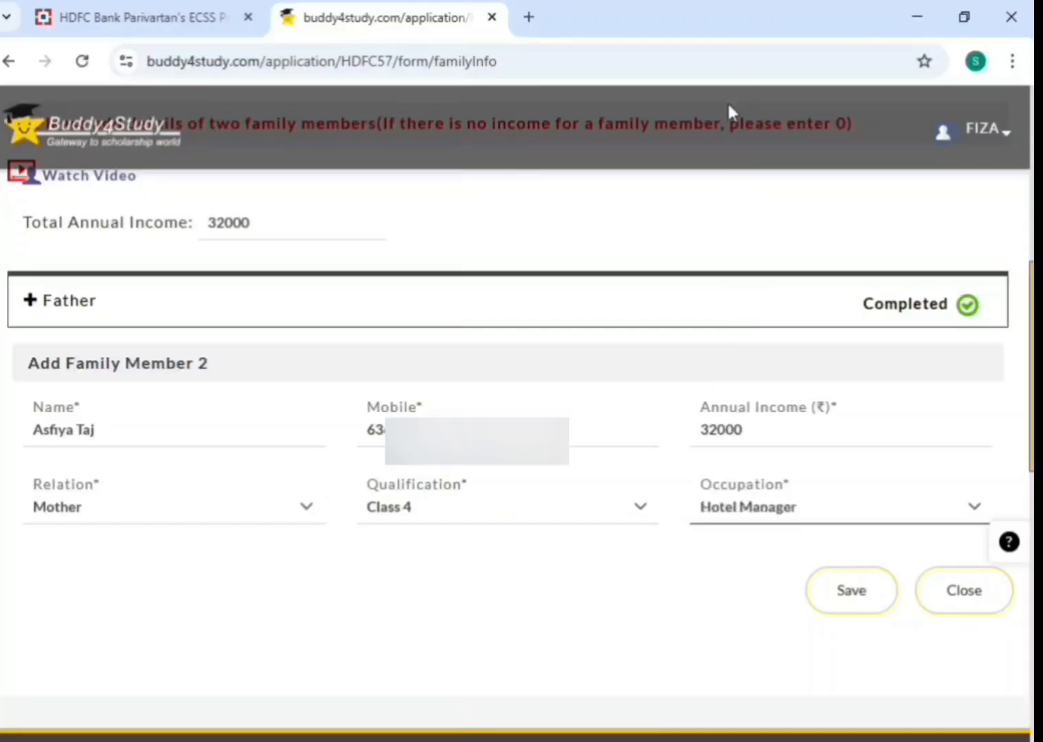
{"action": "key", "text": "h"}
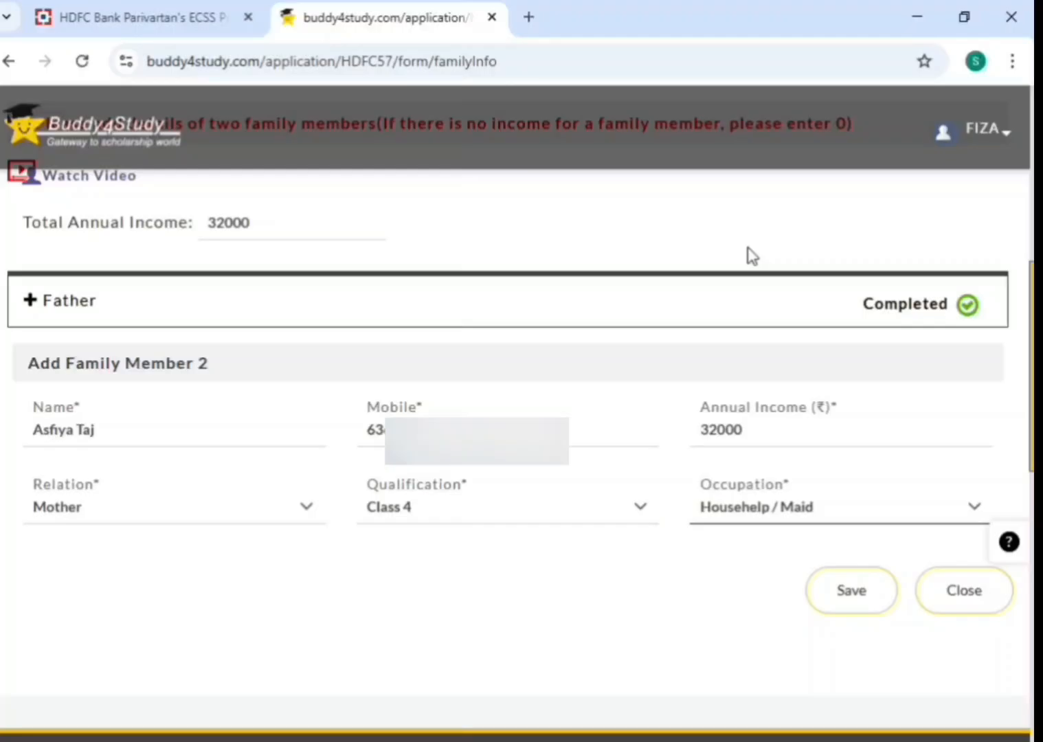
{"action": "key", "text": "h"}
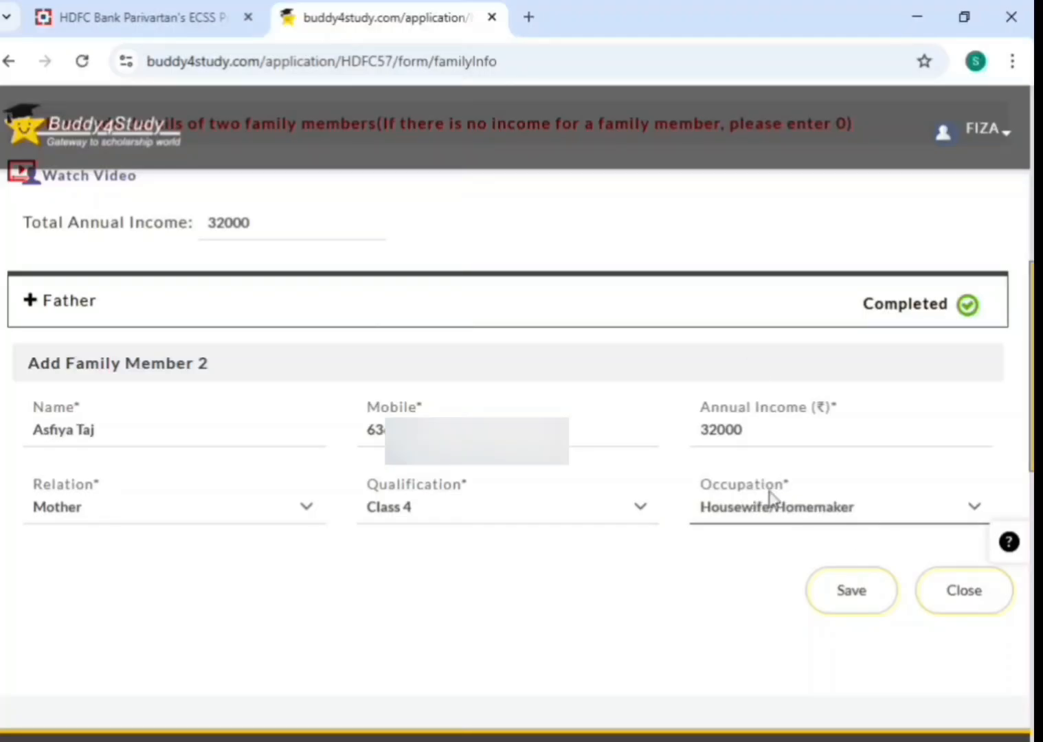
{"action": "left_click", "coordinate": [459, 585]}
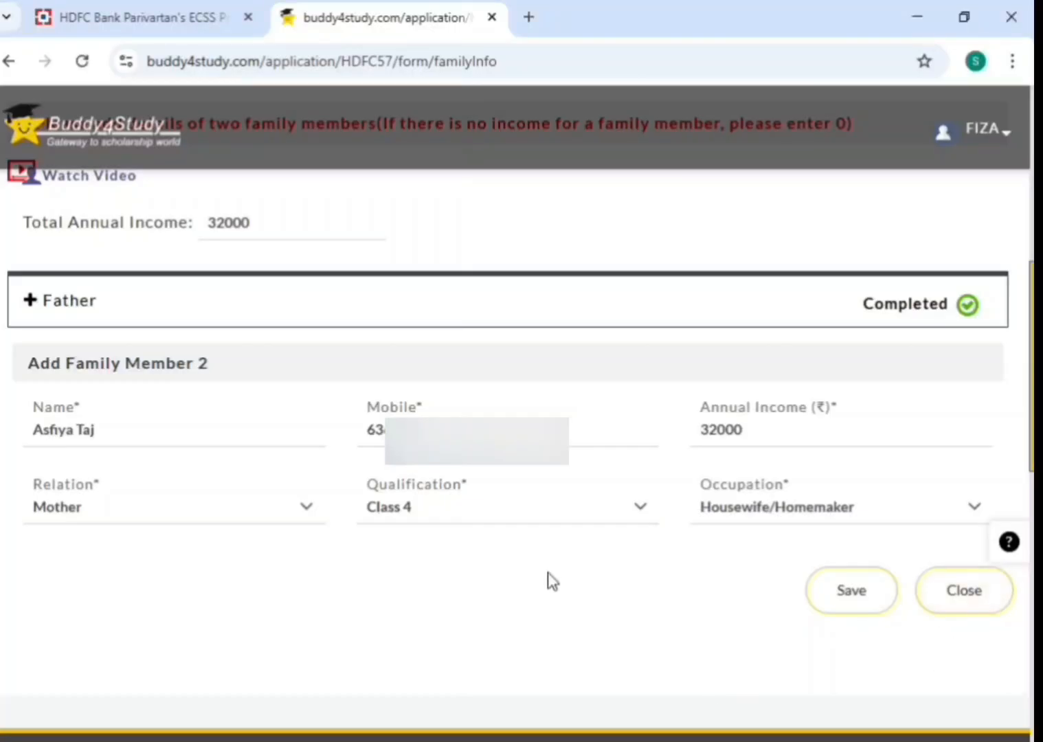
Save the Mother's details, then accept the Documents warning to return to Education Details
{"action": "left_click", "coordinate": [827, 593]}
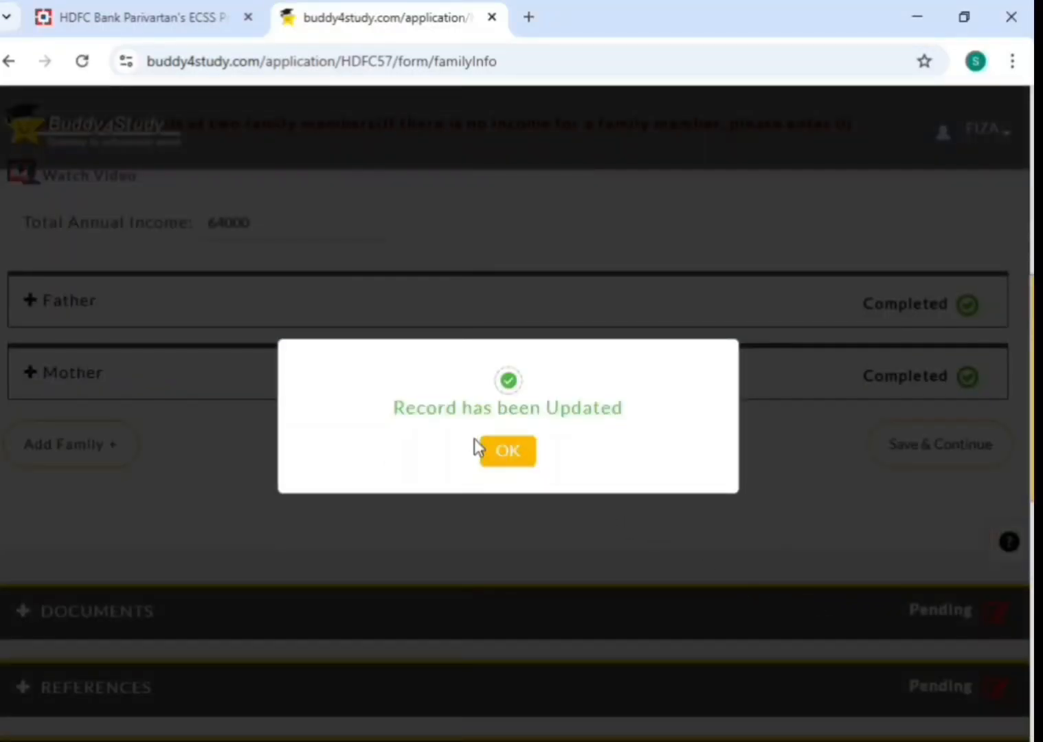
{"action": "left_click", "coordinate": [505, 453]}
{"action": "scroll", "coordinate": [390, 453], "scroll_direction": "down", "scroll_amount": 3}
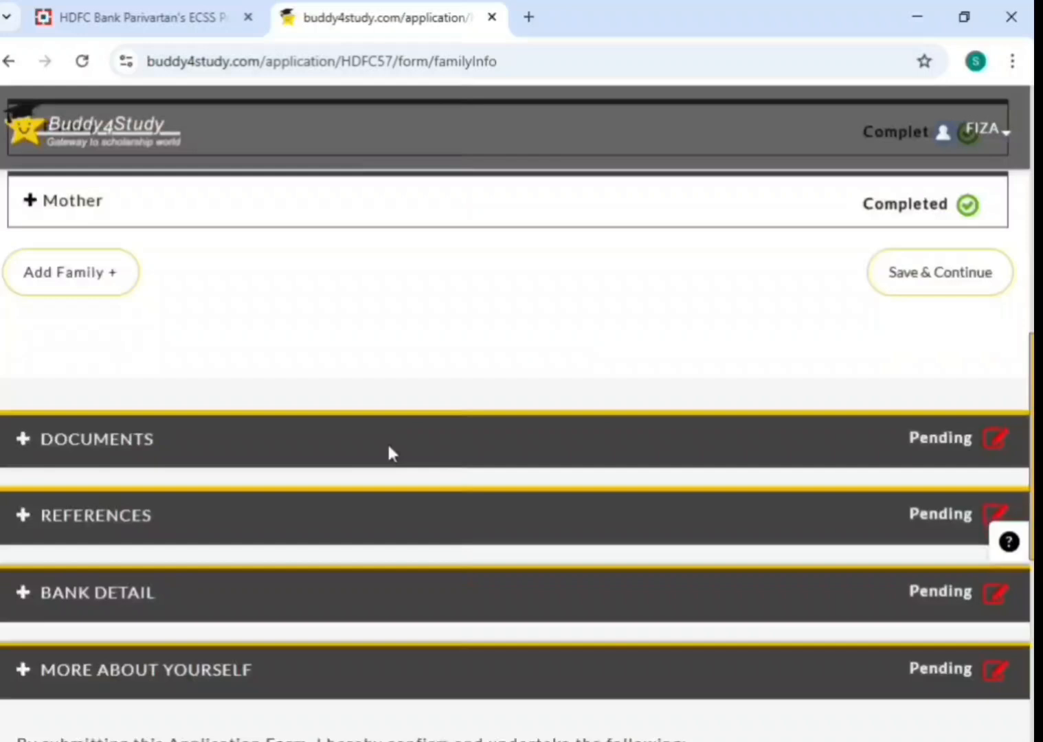
{"action": "left_click", "coordinate": [260, 459]}
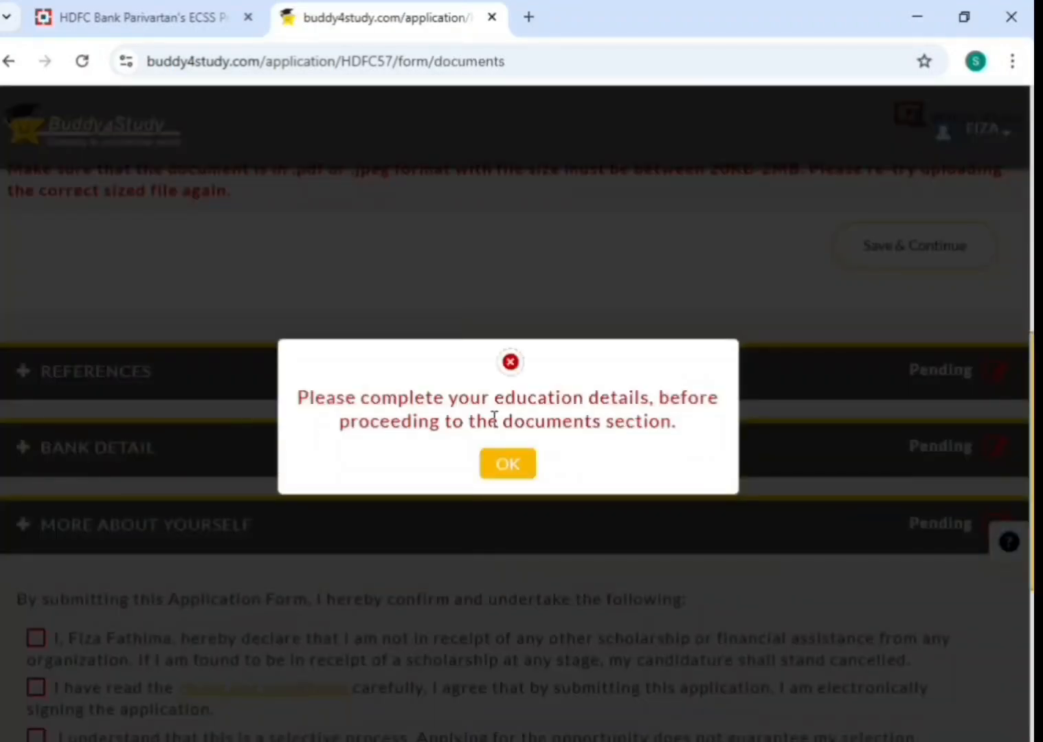
{"action": "left_click", "coordinate": [507, 467]}
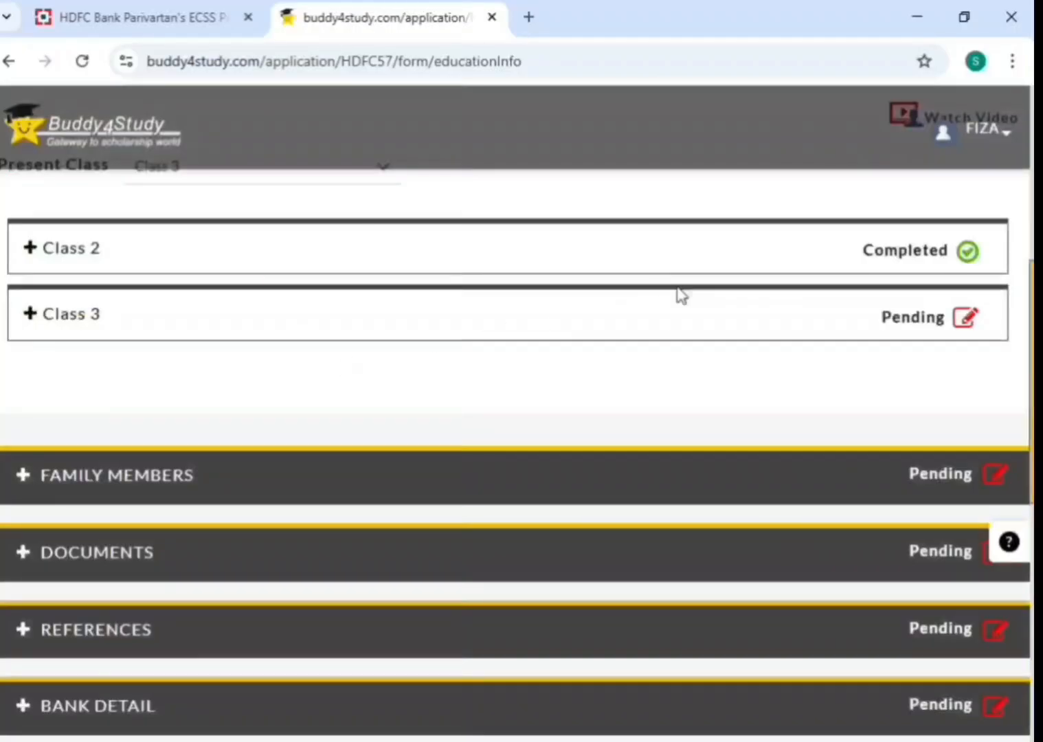
Expand Class 3, set school type to Private and enter the principal's name
{"action": "left_click", "coordinate": [672, 319]}
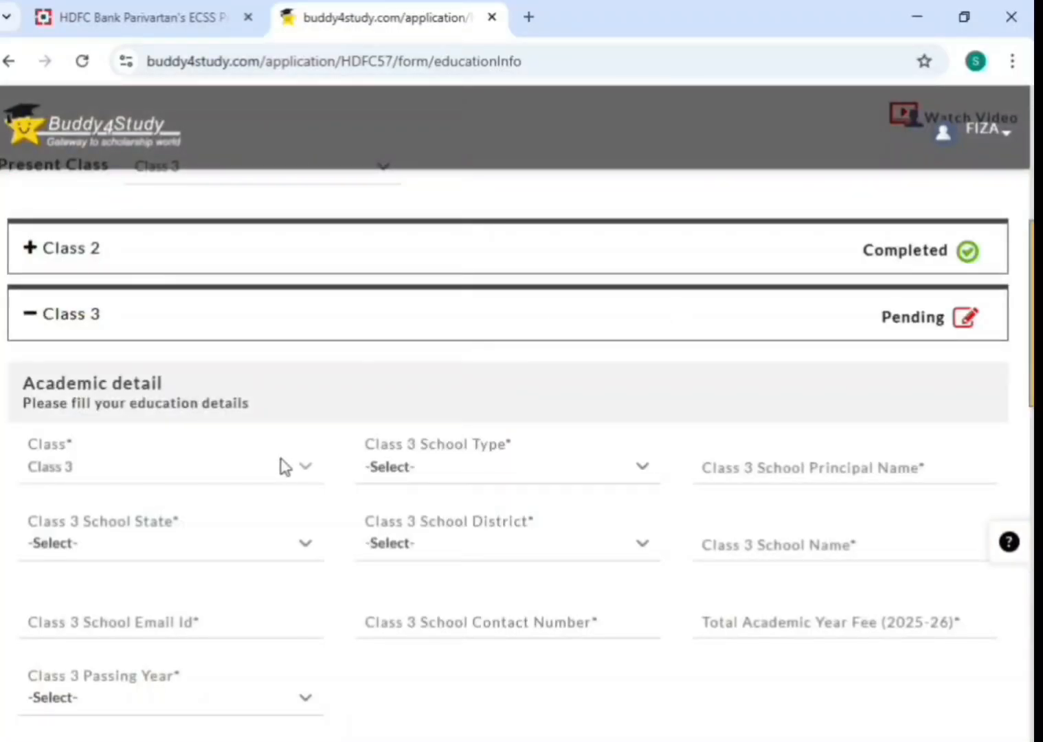
{"action": "left_click", "coordinate": [412, 473]}
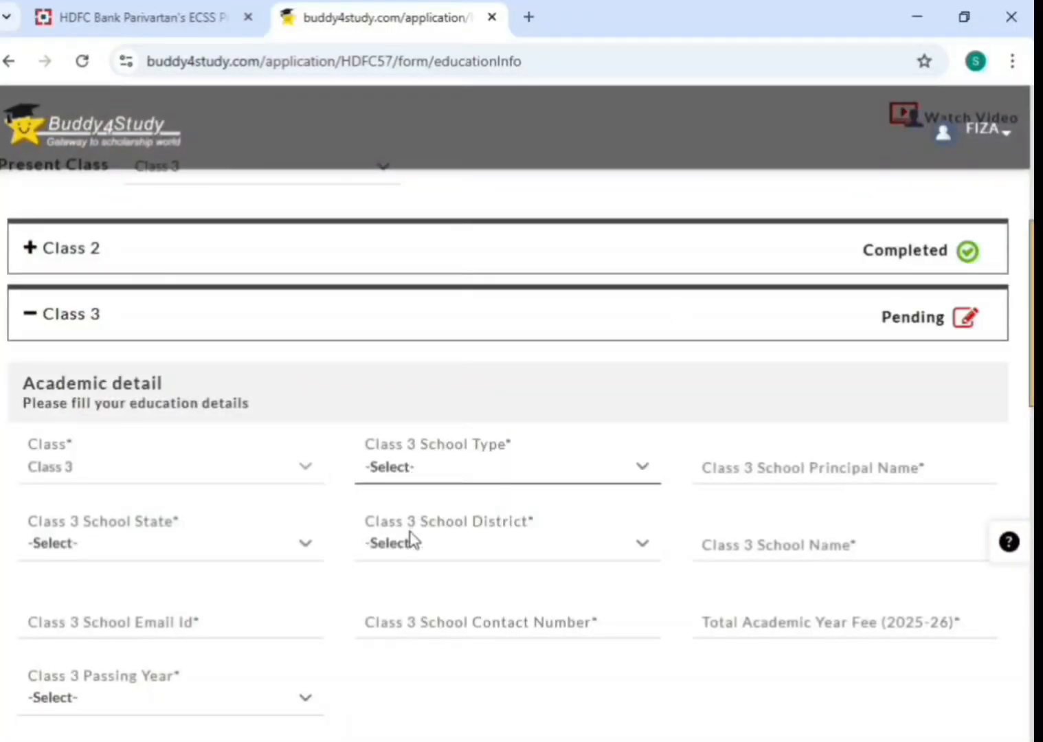
{"action": "left_click", "coordinate": [412, 581]}
{"action": "left_click", "coordinate": [775, 469]}
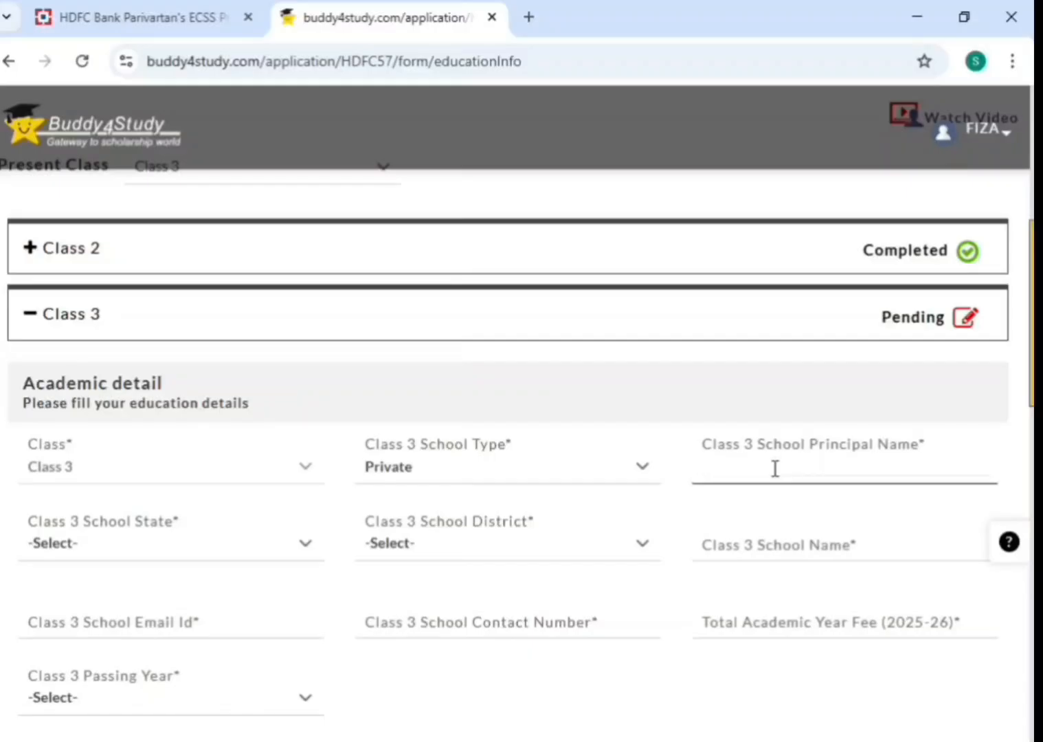
{"action": "type", "text": "B"}
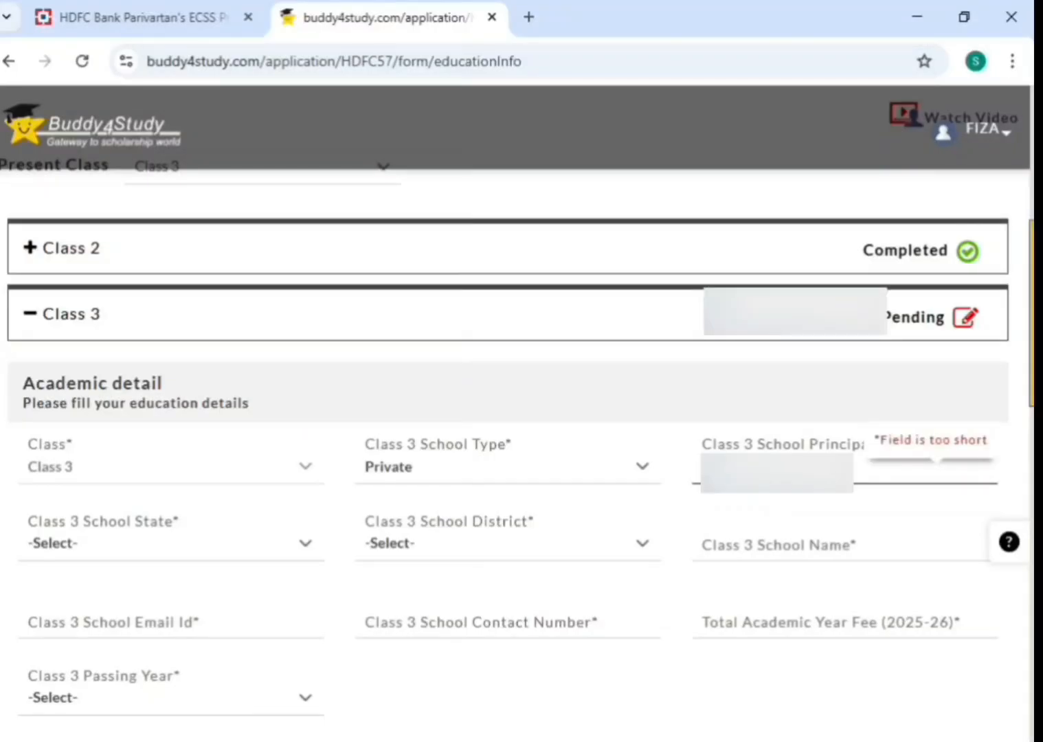
{"action": "type", "text": "ab"}
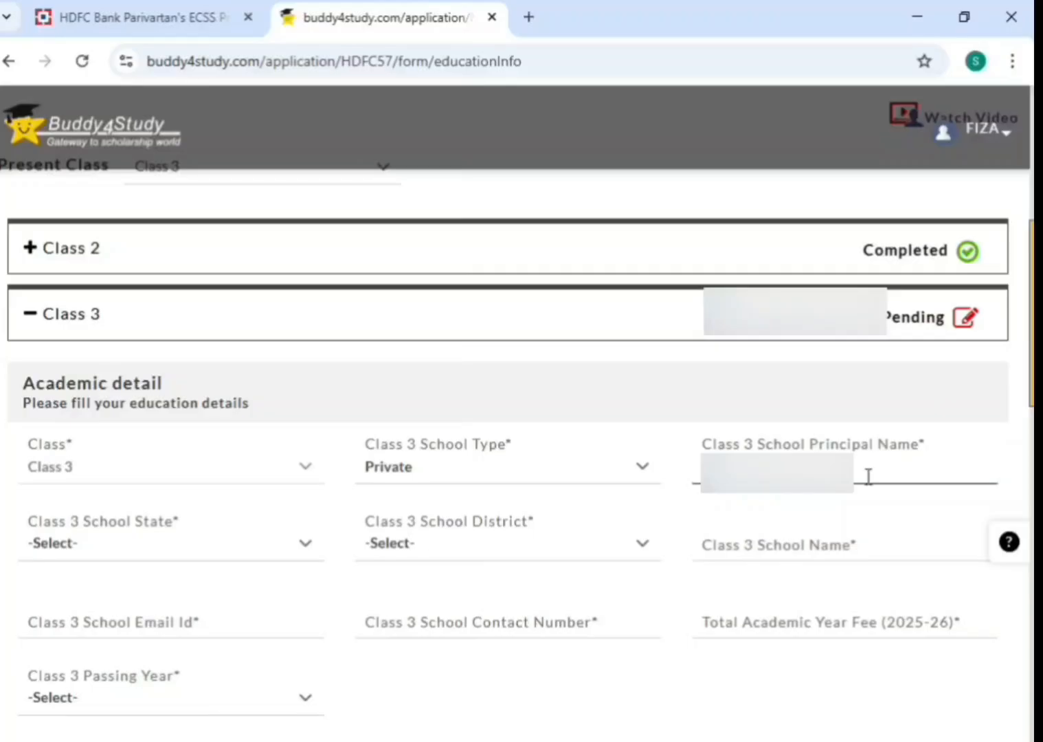
Set school state Karnataka, district Chikballapur and school name 'Sri Saraswathi Convent English School'
{"action": "left_click", "coordinate": [306, 546]}
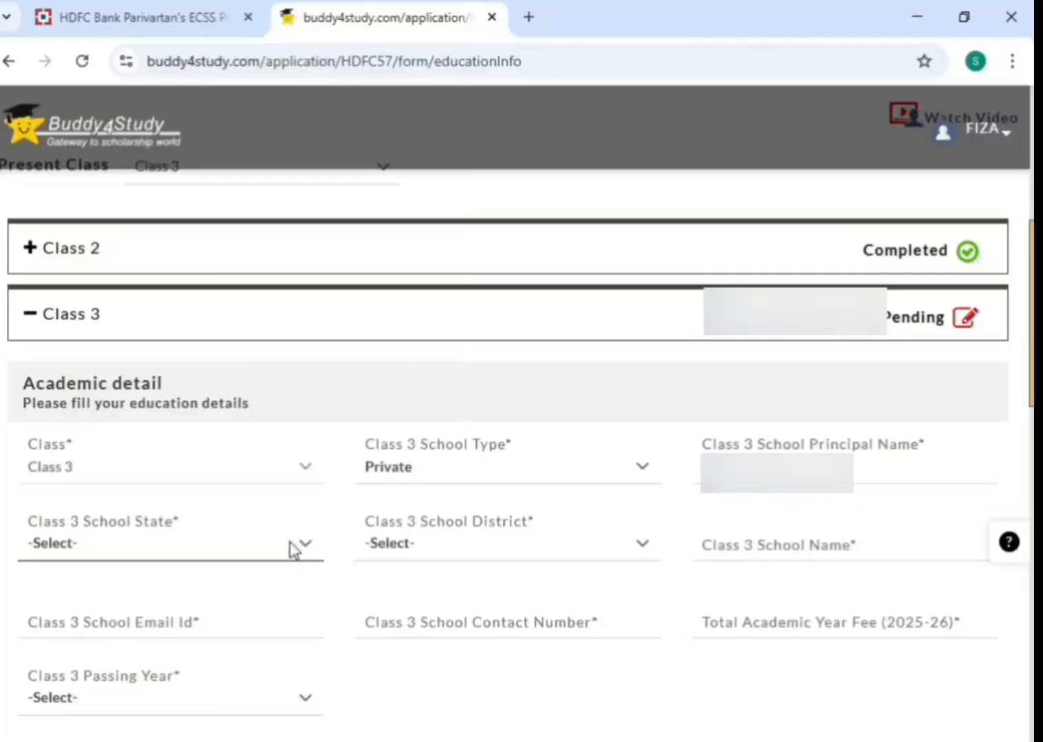
{"action": "left_click", "coordinate": [141, 450]}
{"action": "left_click", "coordinate": [483, 554]}
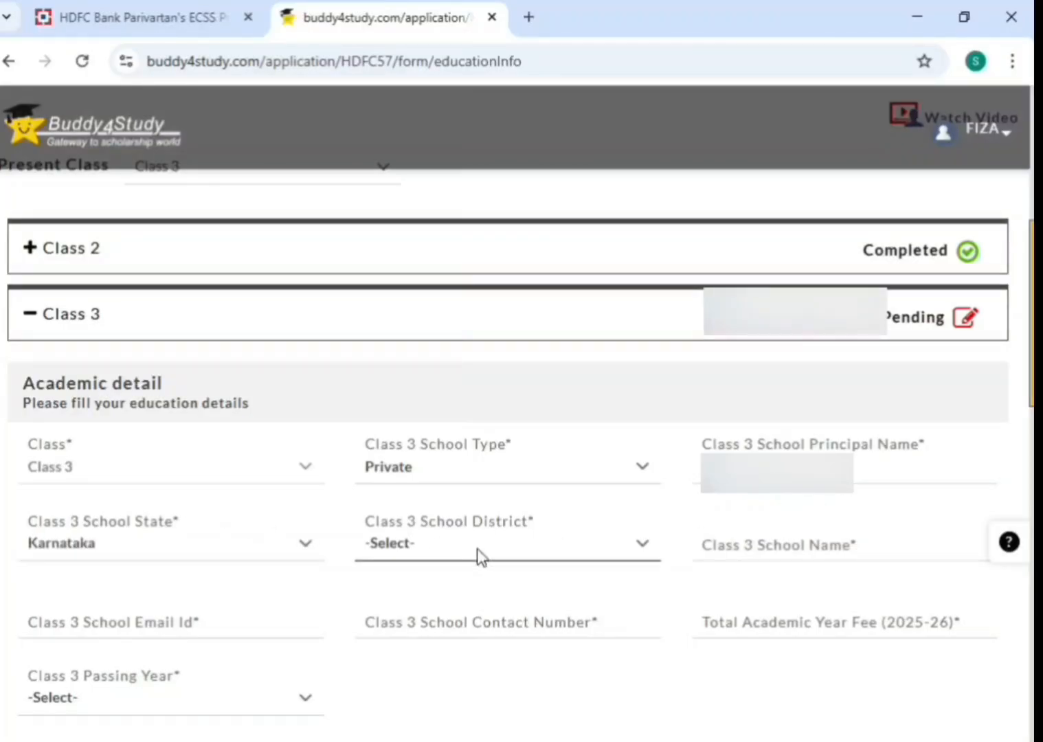
{"action": "left_click", "coordinate": [428, 268]}
{"action": "left_click", "coordinate": [773, 541]}
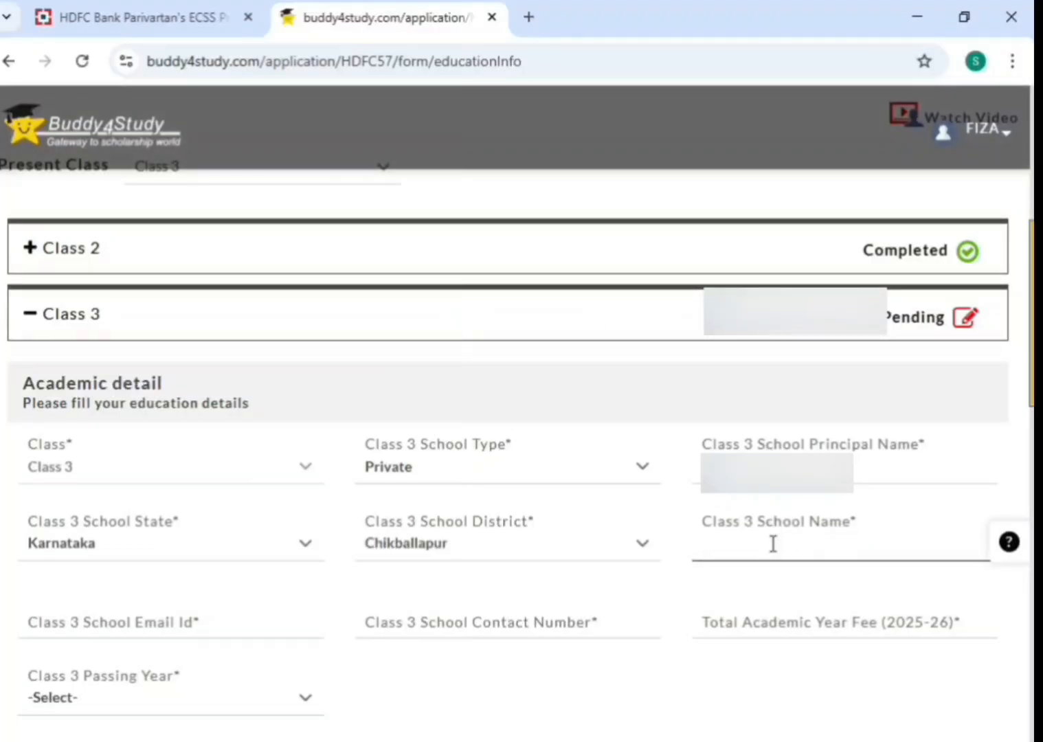
{"action": "type", "text": "Sr"}
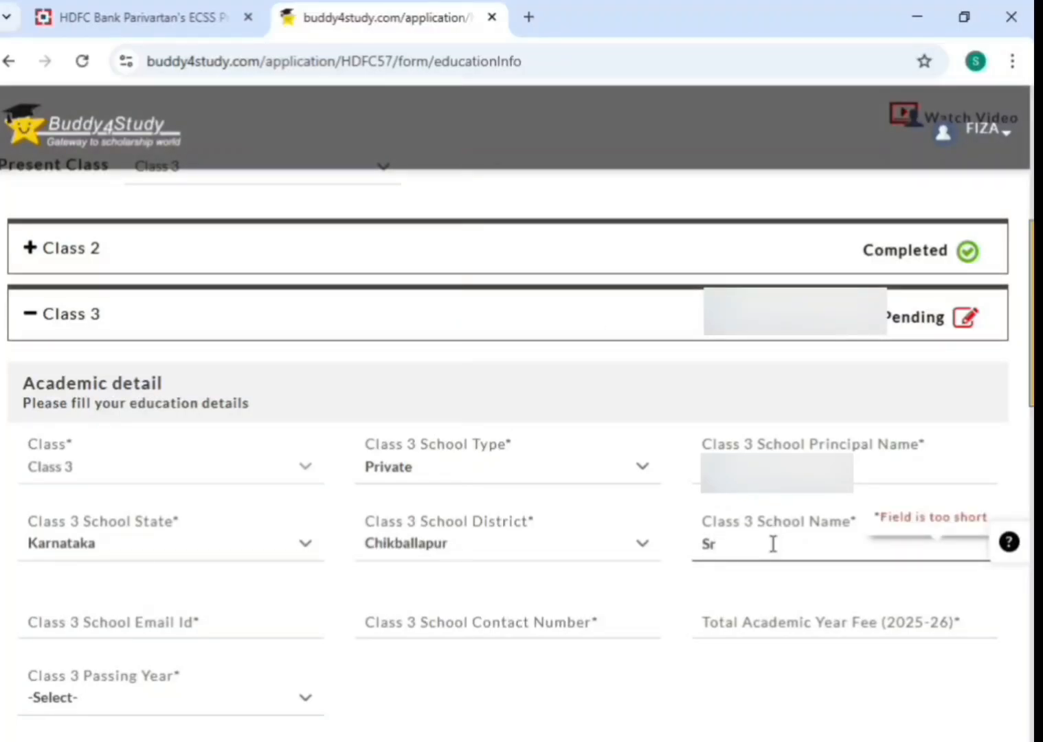
{"action": "type", "text": "i"}
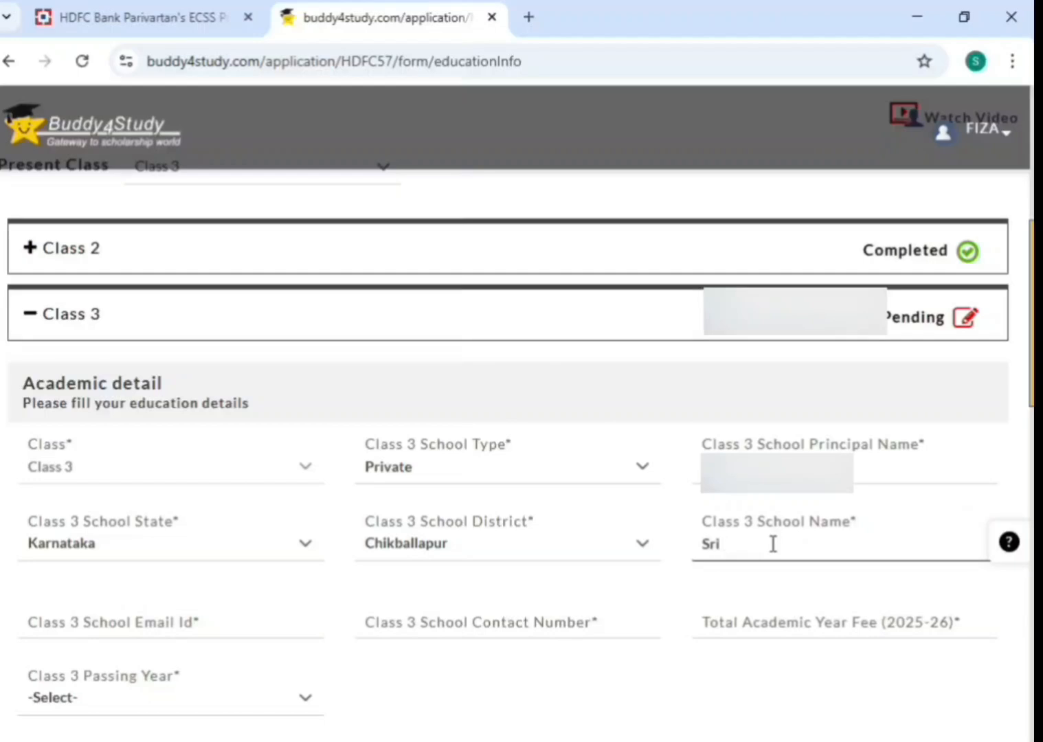
{"action": "type", "text": " Saraswathi"}
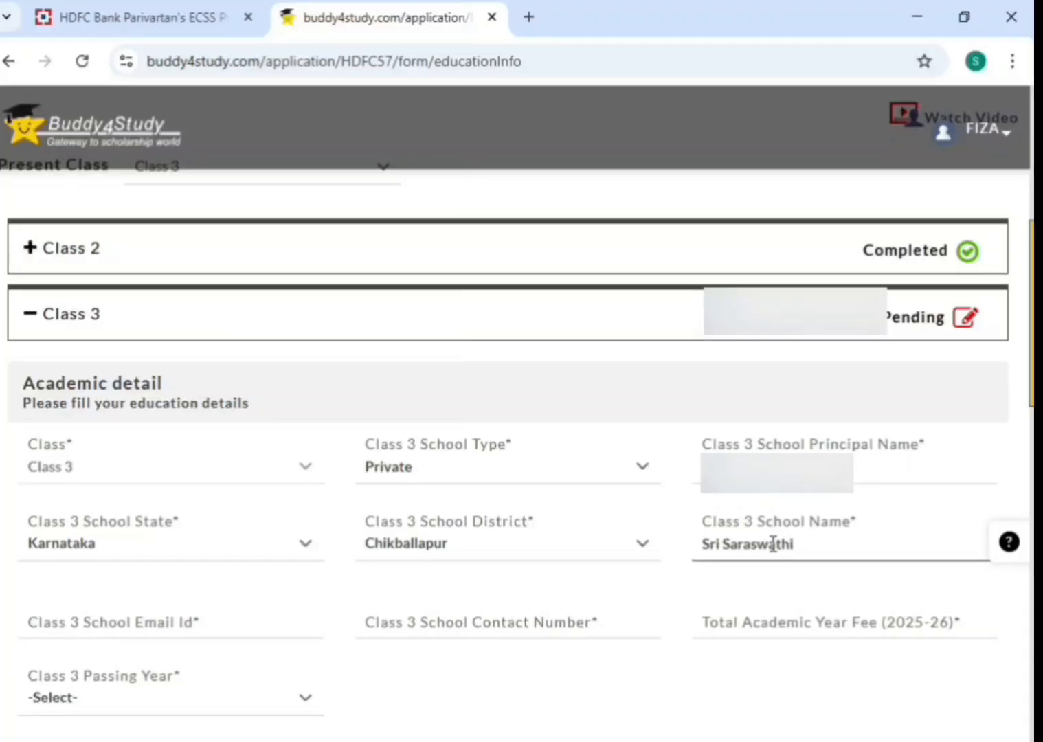
{"action": "type", "text": " Convent"}
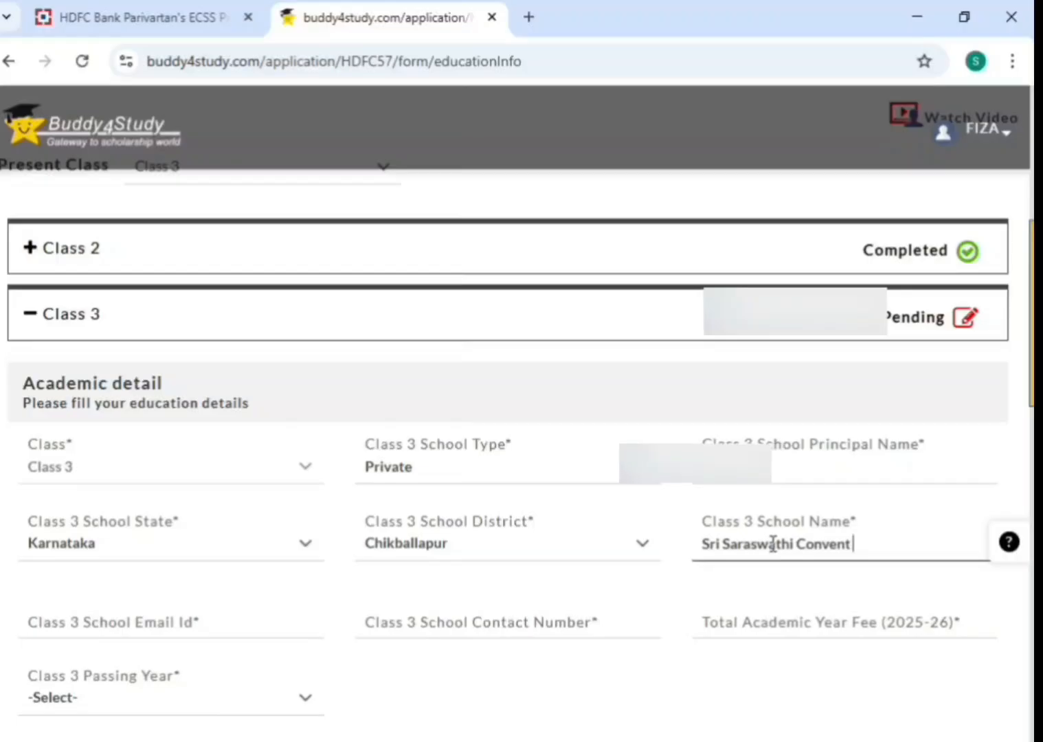
{"action": "type", "text": "English "}
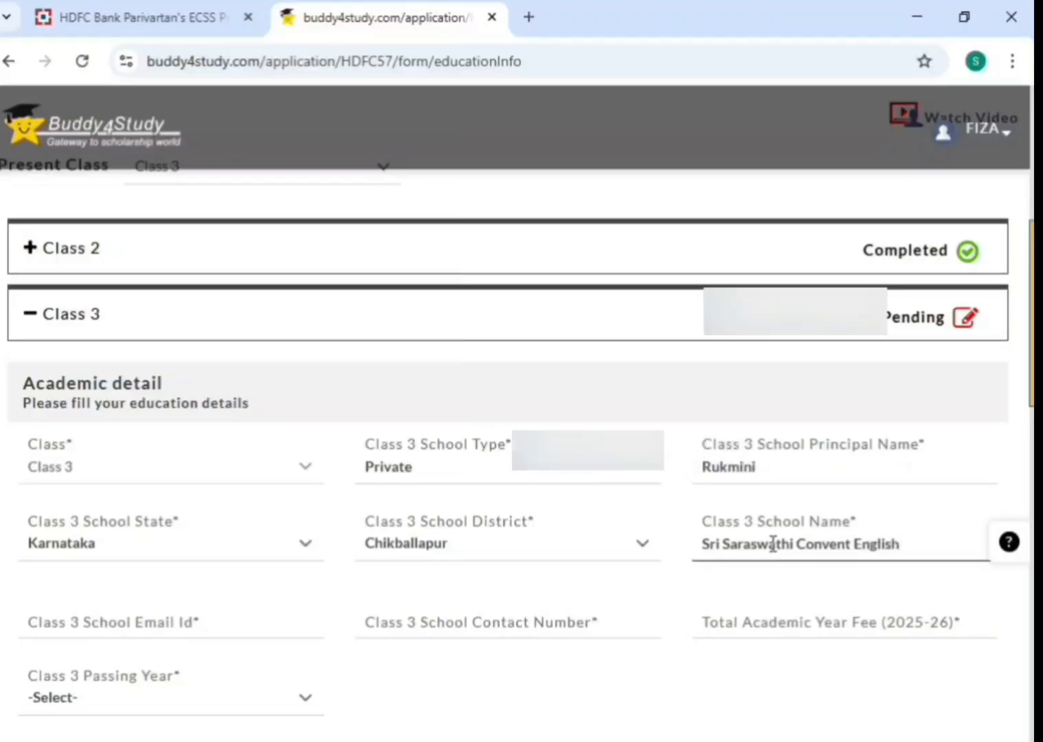
{"action": "type", "text": "School"}
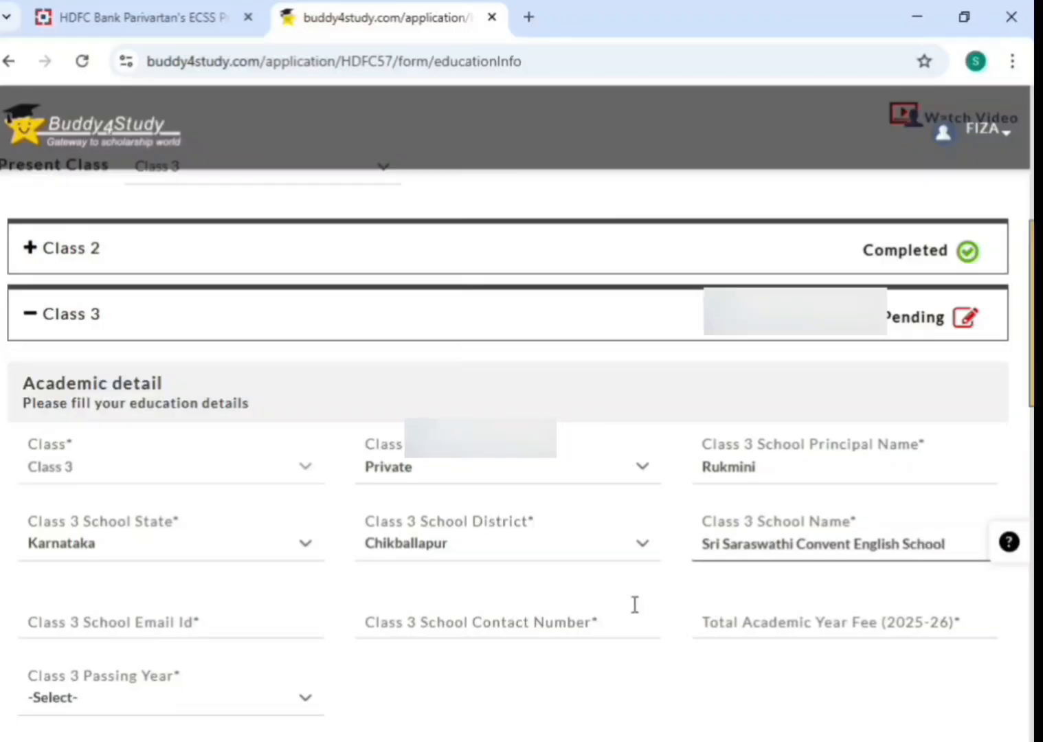
Enter the Class 3 school's email address and contact number
{"action": "scroll", "coordinate": [515, 615], "scroll_direction": "down", "scroll_amount": 3}
{"action": "left_click", "coordinate": [229, 454]}
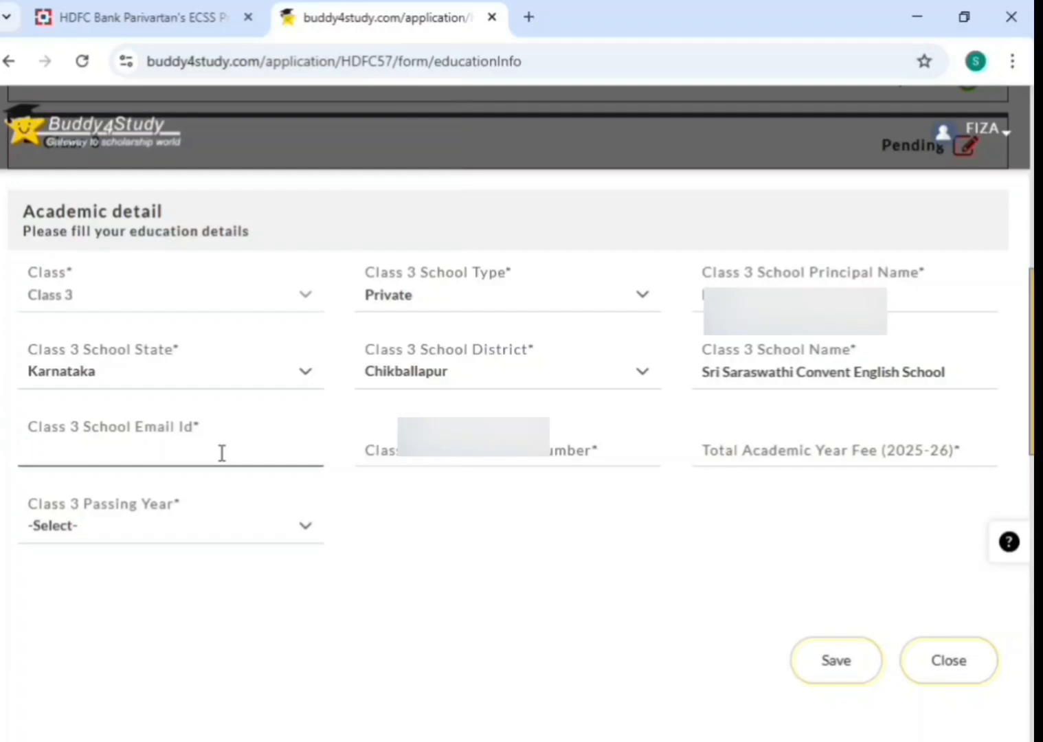
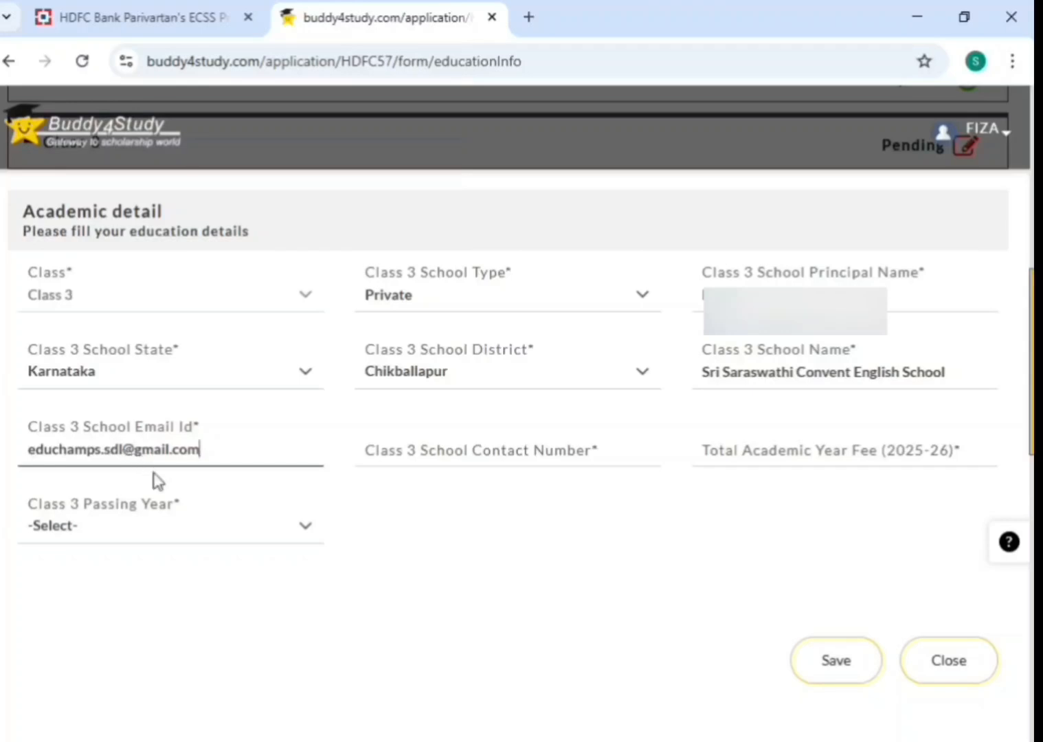
{"action": "left_click", "coordinate": [428, 456]}
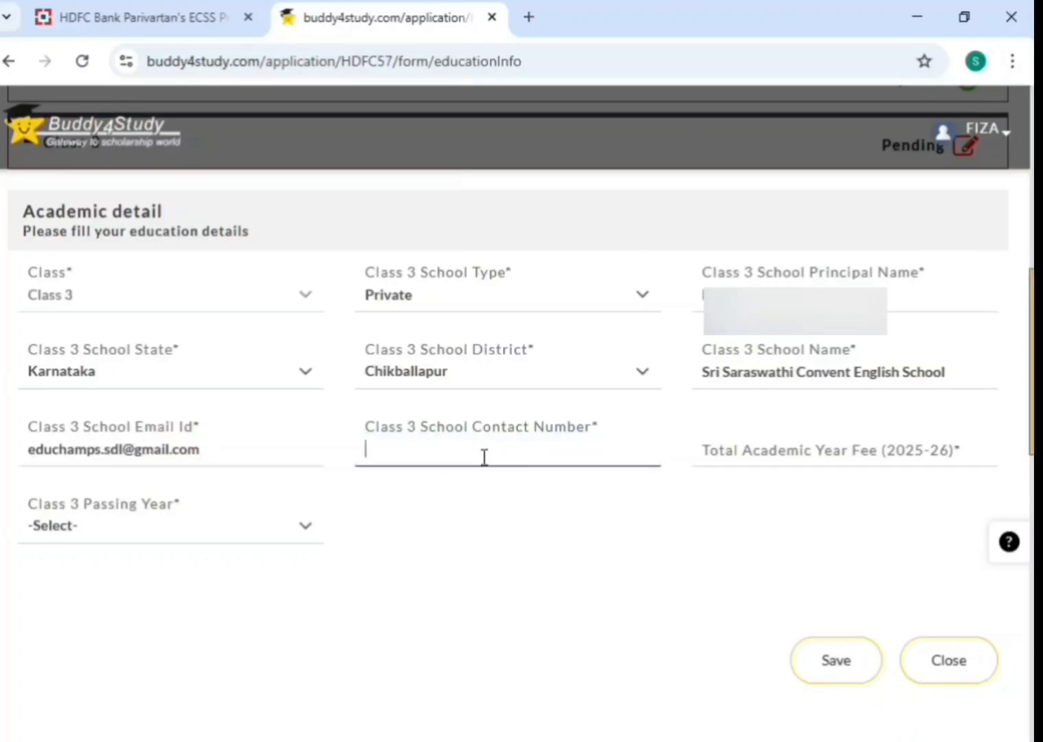
{"action": "type", "text": "7"}
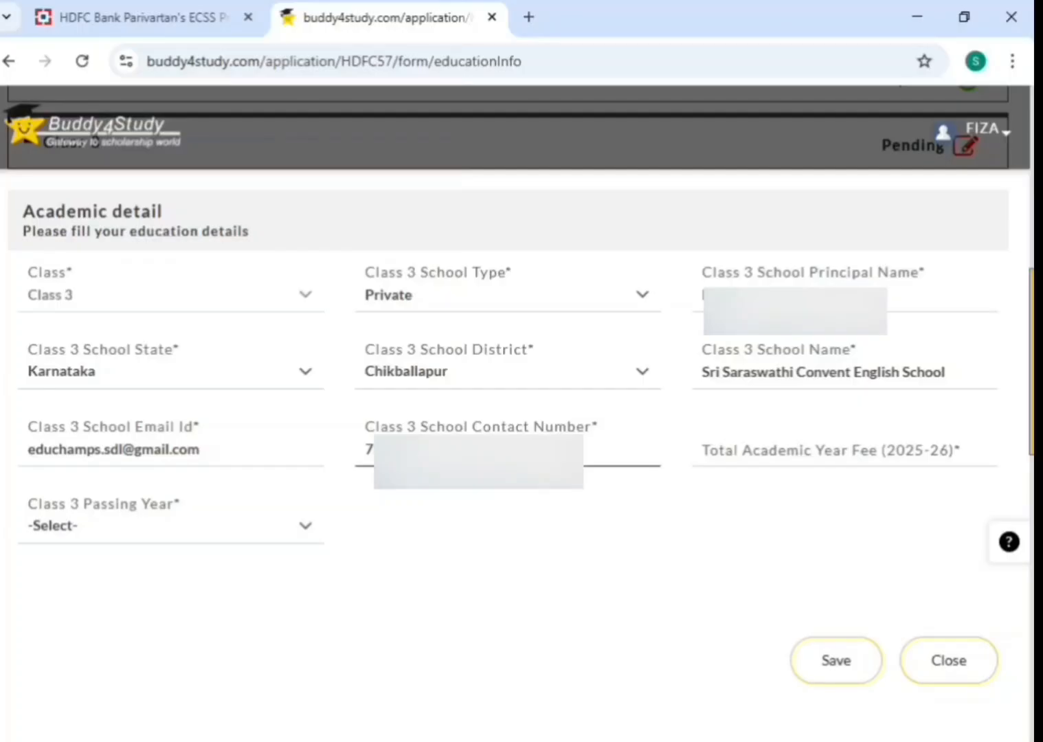
Set the academic year fee to 20000 and passing year 2025, then save Class 3
{"action": "left_click", "coordinate": [760, 455]}
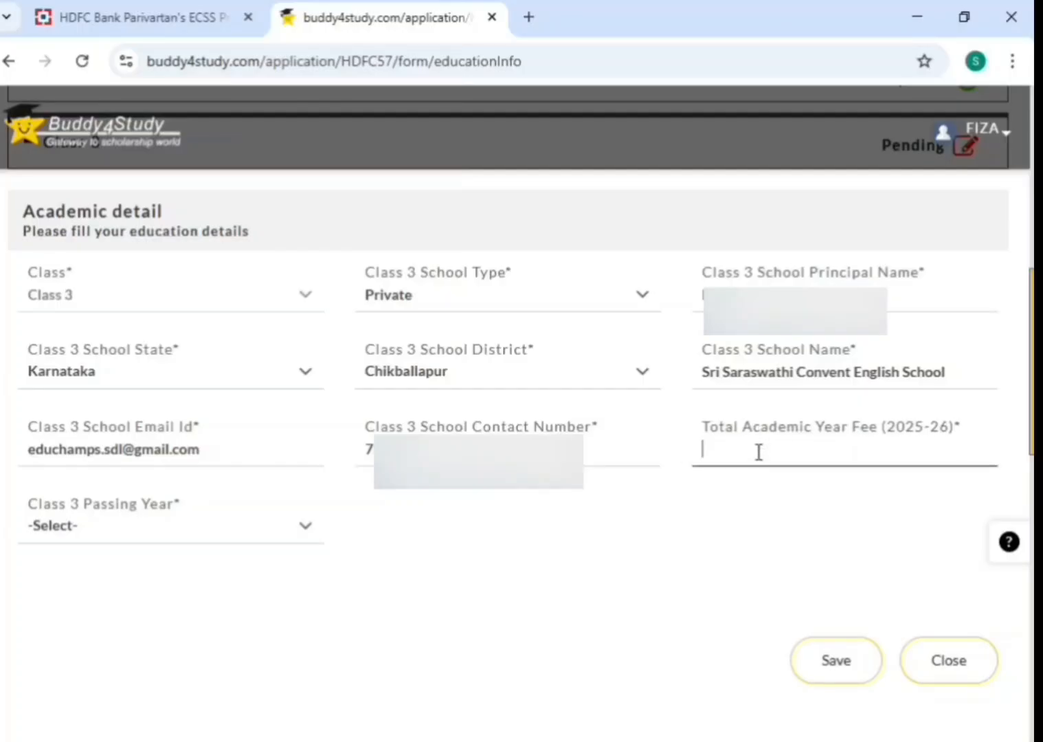
{"action": "type", "text": "20000"}
{"action": "left_click", "coordinate": [167, 541]}
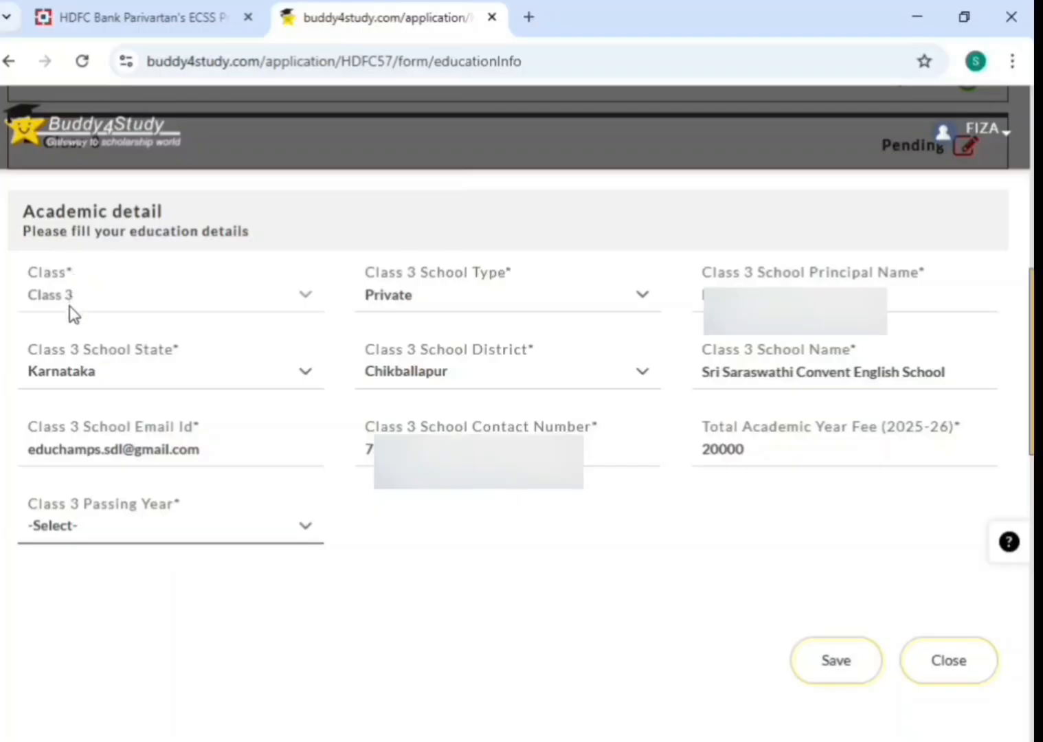
{"action": "key", "text": "Down"}
{"action": "left_click", "coordinate": [840, 667]}
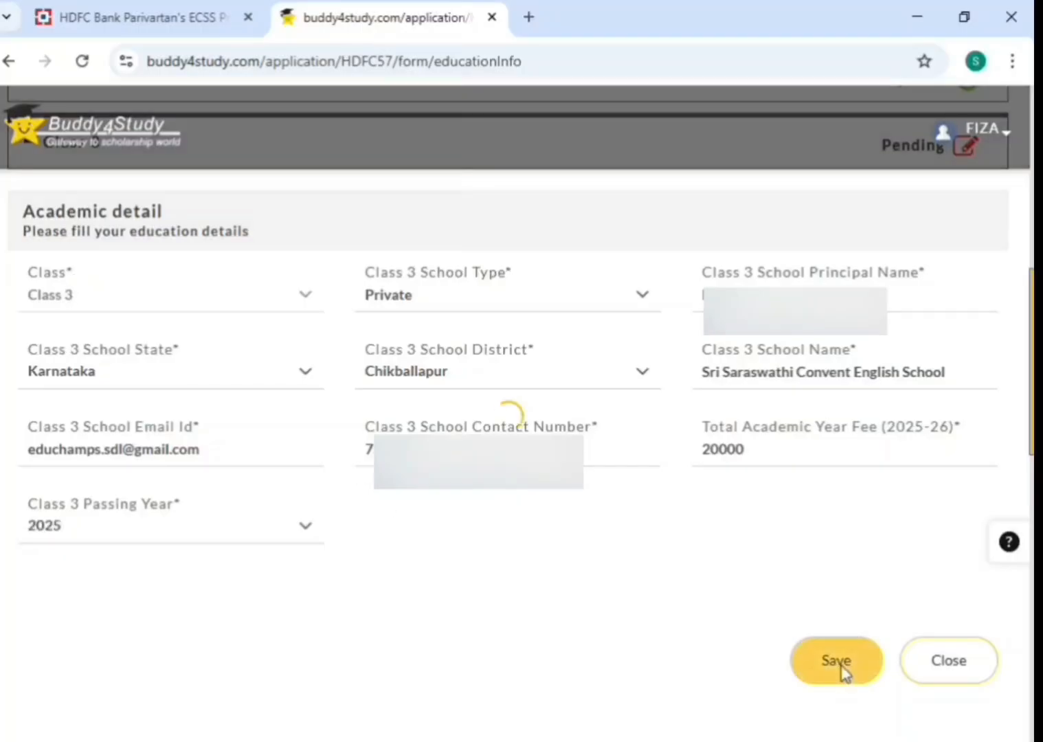
{"action": "left_click", "coordinate": [505, 449]}
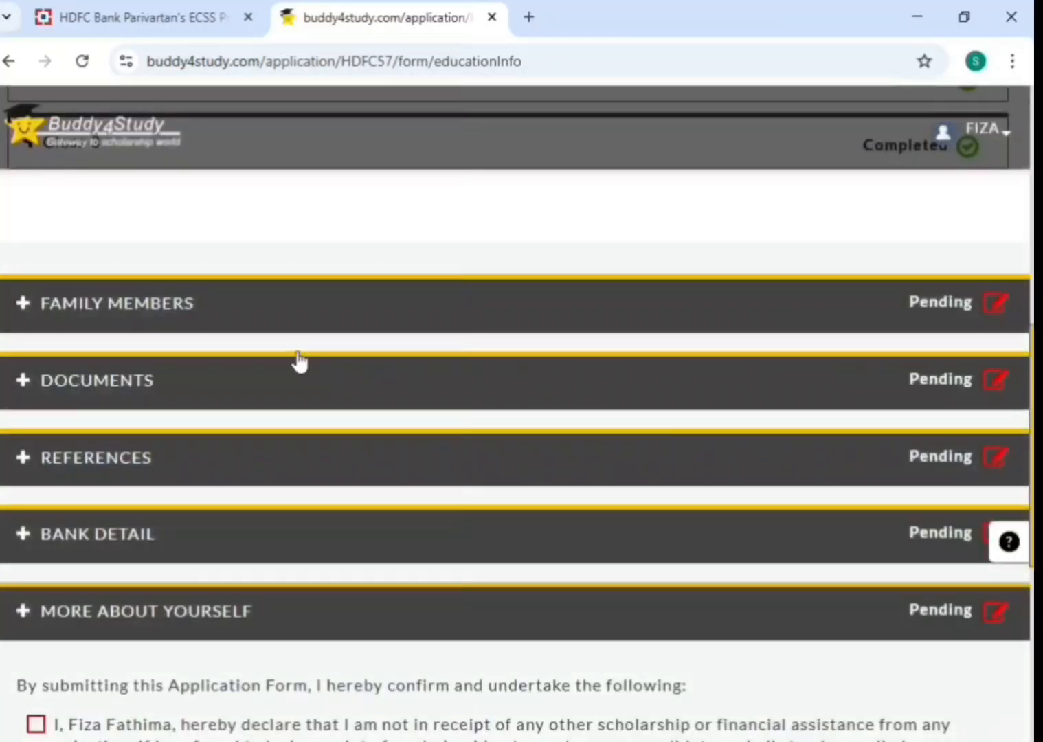
Save the family members section with Save & Continue to reach the Documents section
{"action": "left_click", "coordinate": [256, 307]}
{"action": "scroll", "coordinate": [659, 426], "scroll_direction": "down", "scroll_amount": 2}
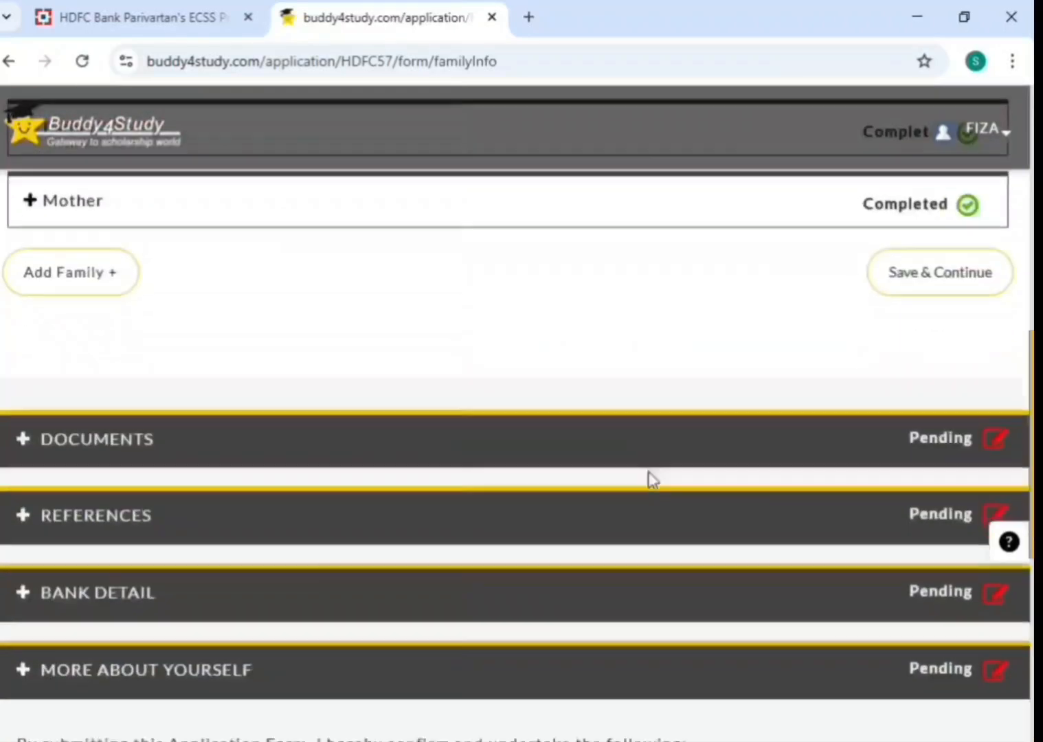
{"action": "scroll", "coordinate": [256, 302], "scroll_direction": "up", "scroll_amount": 2}
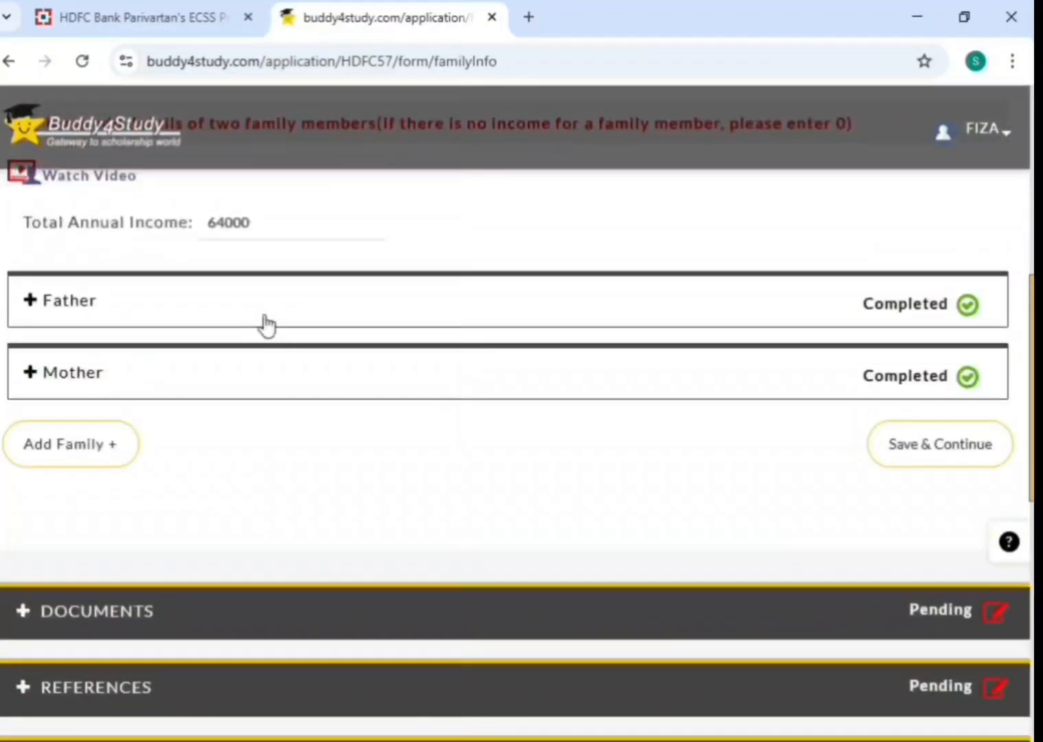
{"action": "scroll", "coordinate": [267, 325], "scroll_direction": "down", "scroll_amount": 3}
{"action": "left_click", "coordinate": [187, 448]}
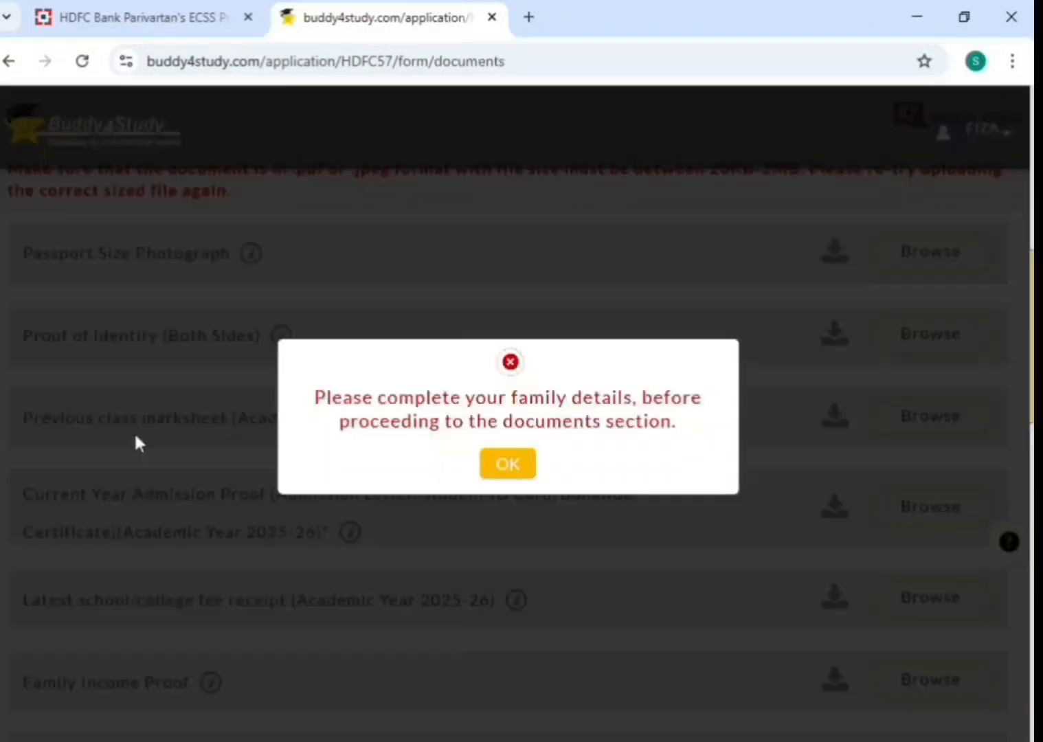
{"action": "left_click", "coordinate": [499, 465]}
{"action": "scroll", "coordinate": [481, 453], "scroll_direction": "up", "scroll_amount": 10}
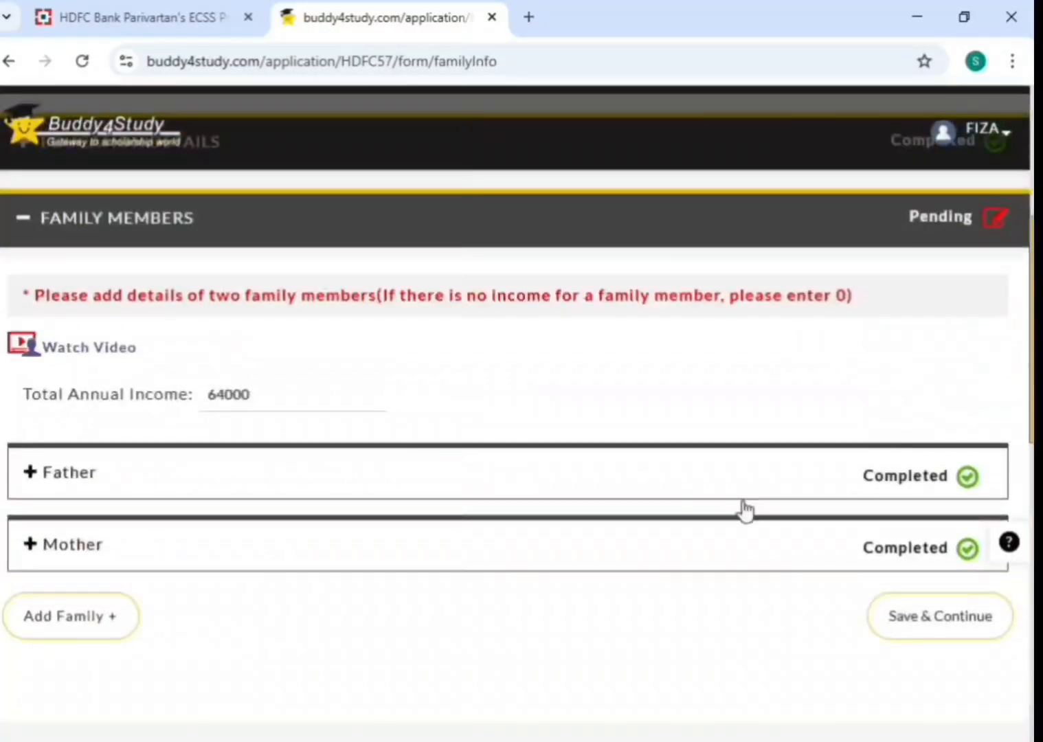
{"action": "left_click", "coordinate": [922, 619]}
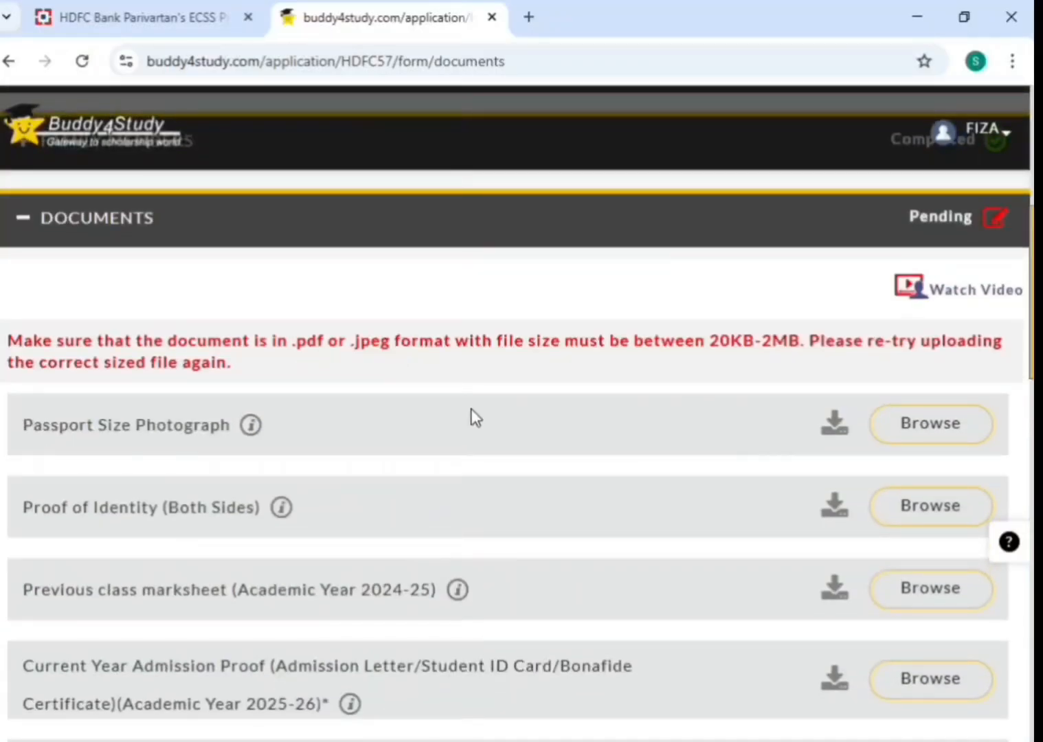
Choose a photo file, shift its crop area upward, and upload it as the Passport Size Photograph
{"action": "scroll", "coordinate": [473, 416], "scroll_direction": "down", "scroll_amount": 3}
{"action": "left_click", "coordinate": [902, 440]}
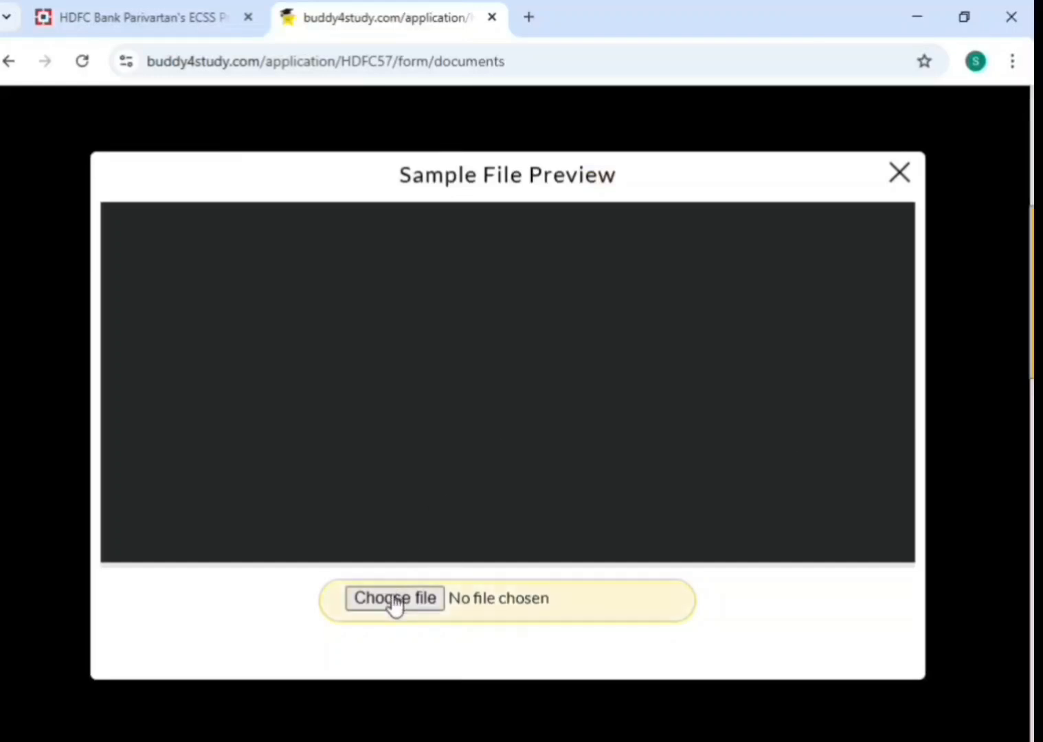
{"action": "left_click", "coordinate": [388, 599]}
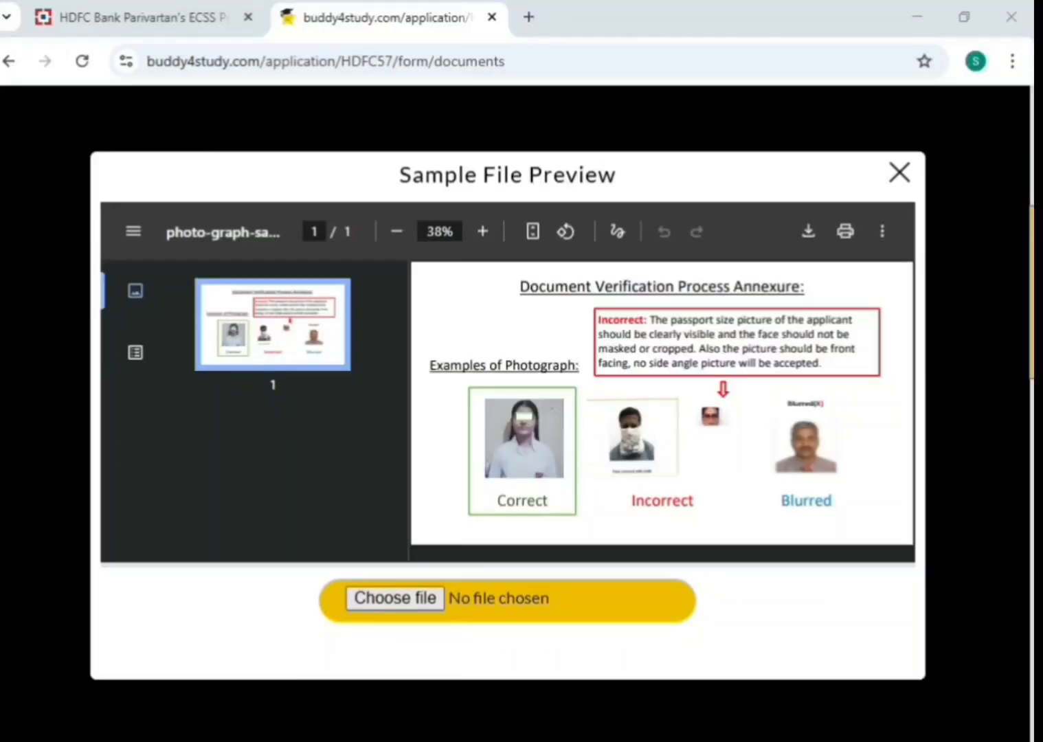
{"action": "key", "text": "Return"}
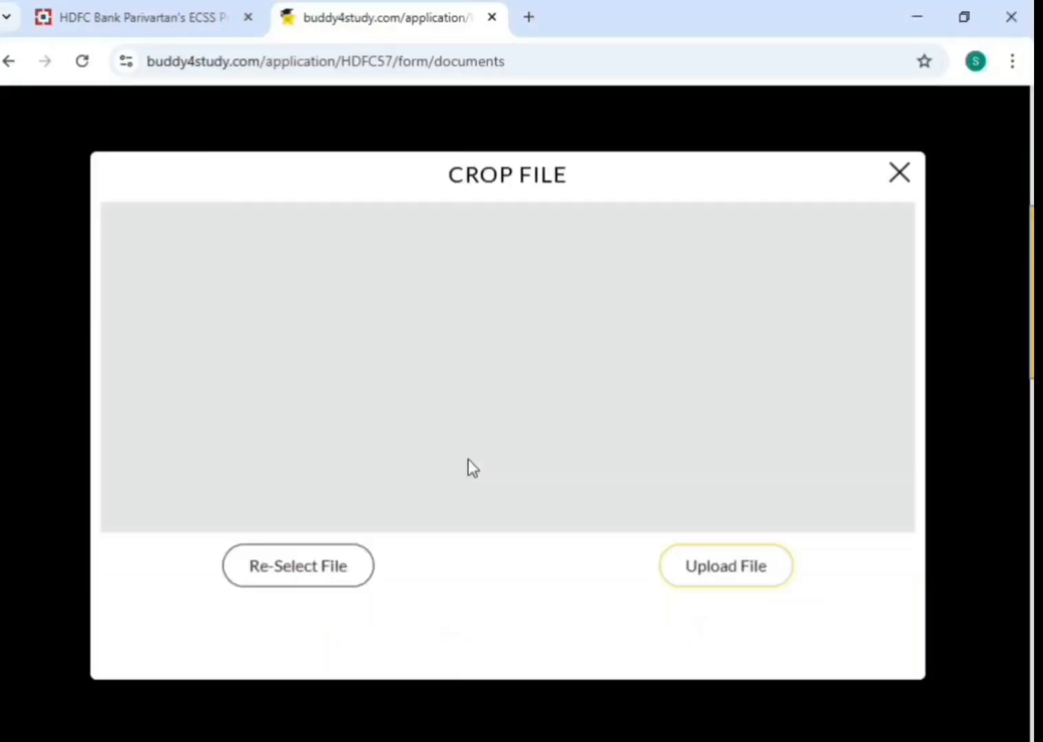
{"action": "left_click_drag", "start_coordinate": [509, 371], "coordinate": [512, 343]}
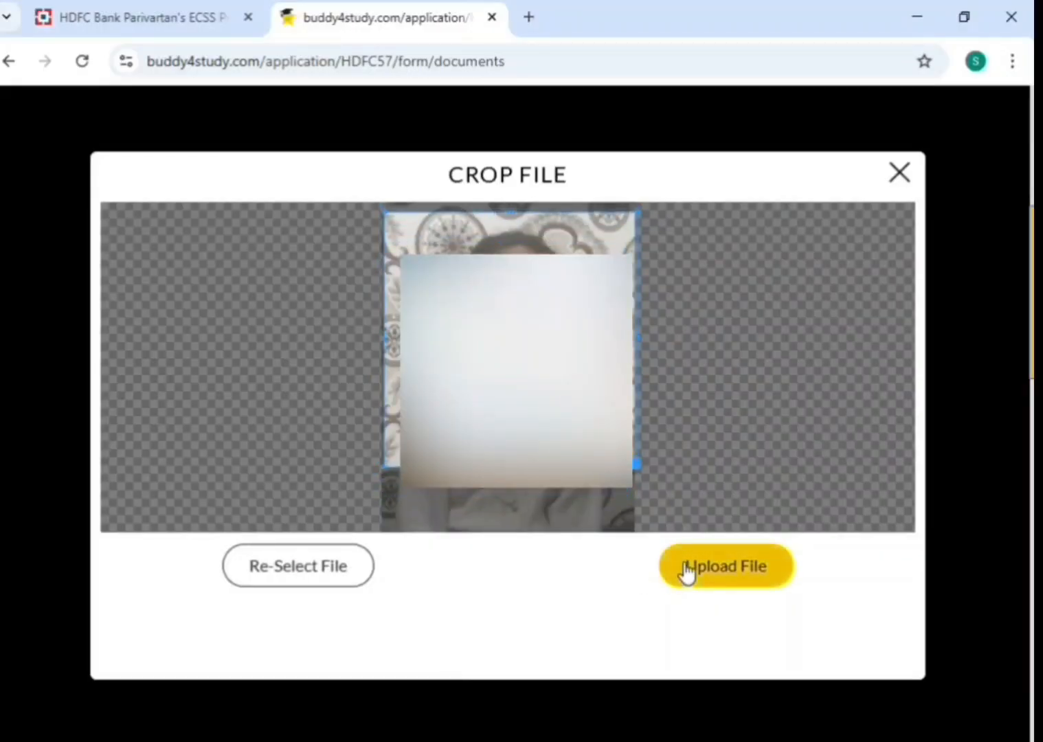
{"action": "left_click", "coordinate": [688, 572]}
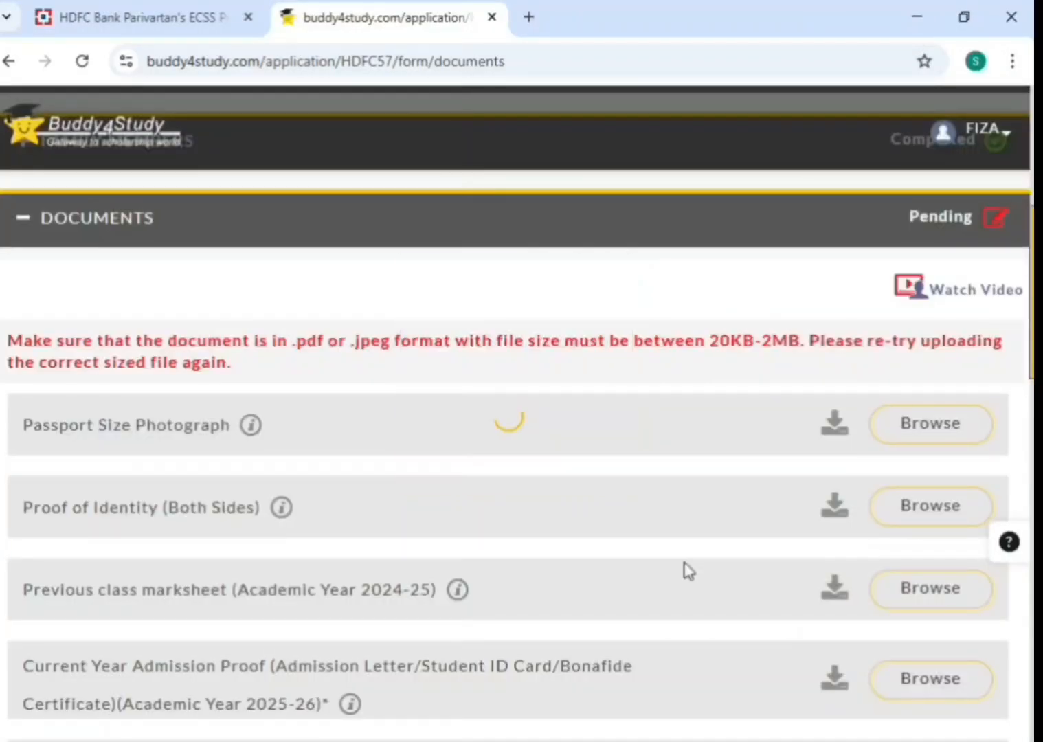
{"action": "scroll", "coordinate": [683, 567], "scroll_direction": "down", "scroll_amount": 3}
{"action": "scroll", "coordinate": [275, 357], "scroll_direction": "down", "scroll_amount": 1}
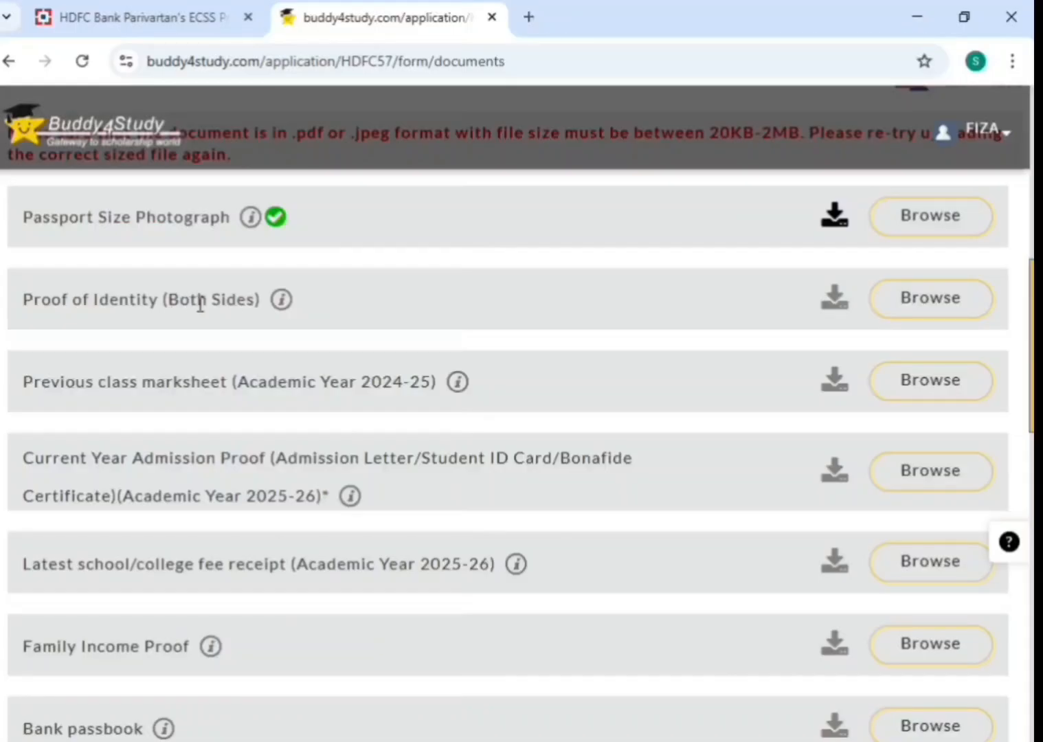
Choose and upload the Proof of Identity image file
{"action": "mouse_move", "coordinate": [282, 306]}
{"action": "left_click", "coordinate": [905, 301]}
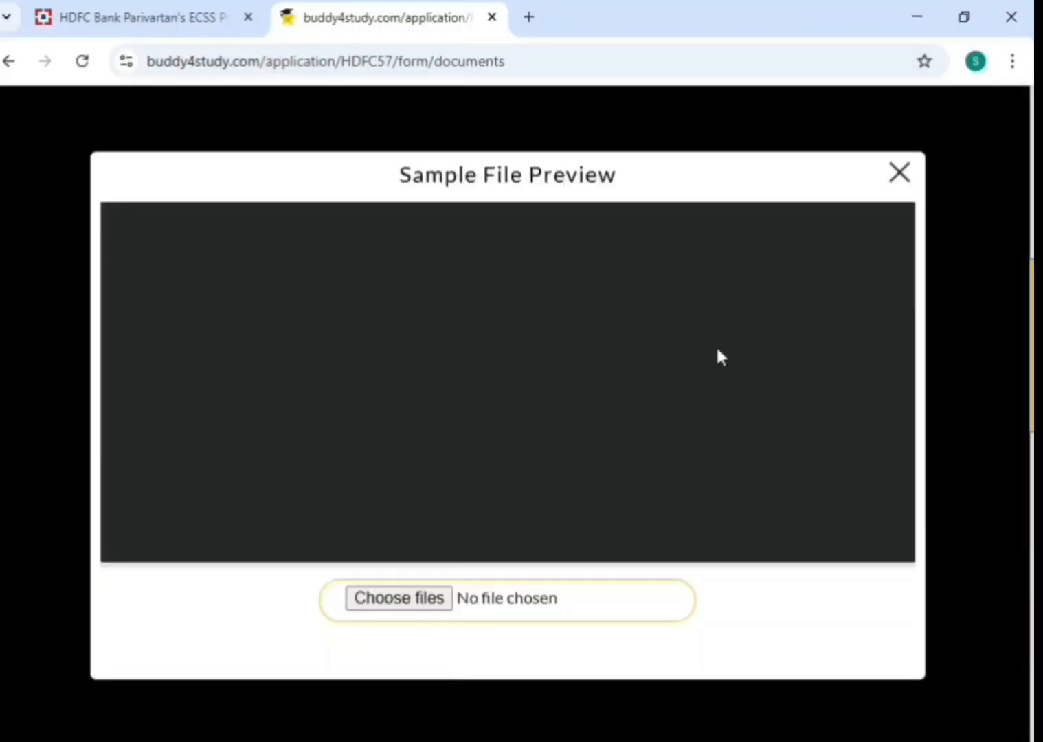
{"action": "left_click", "coordinate": [411, 600]}
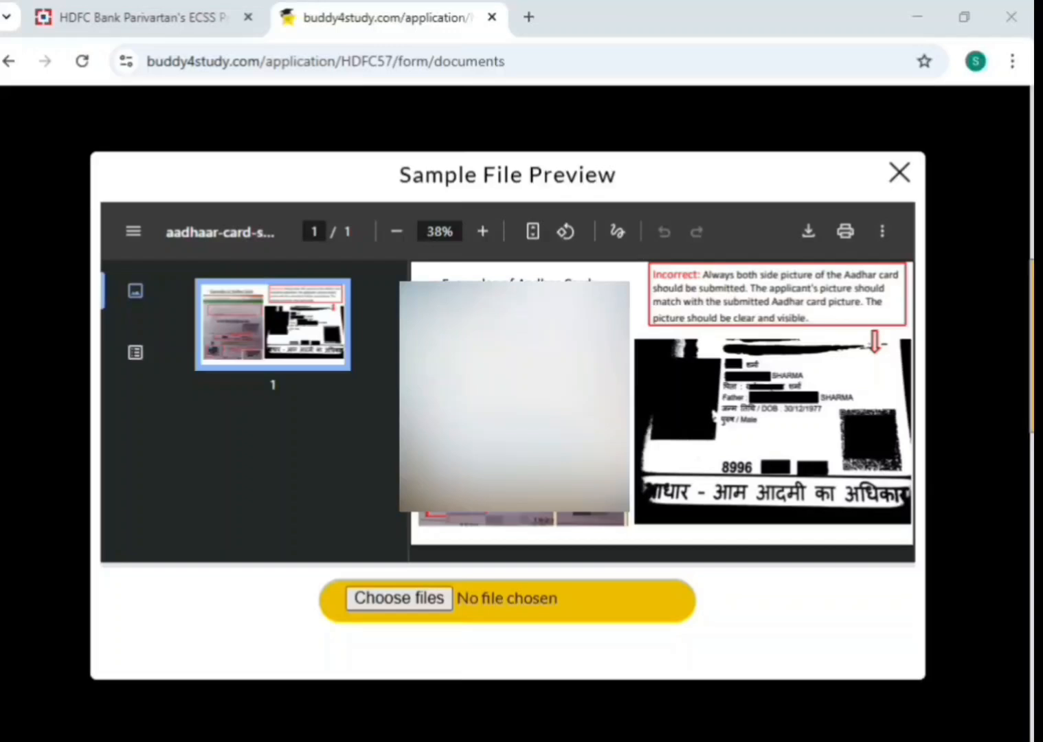
{"action": "key", "text": "Return"}
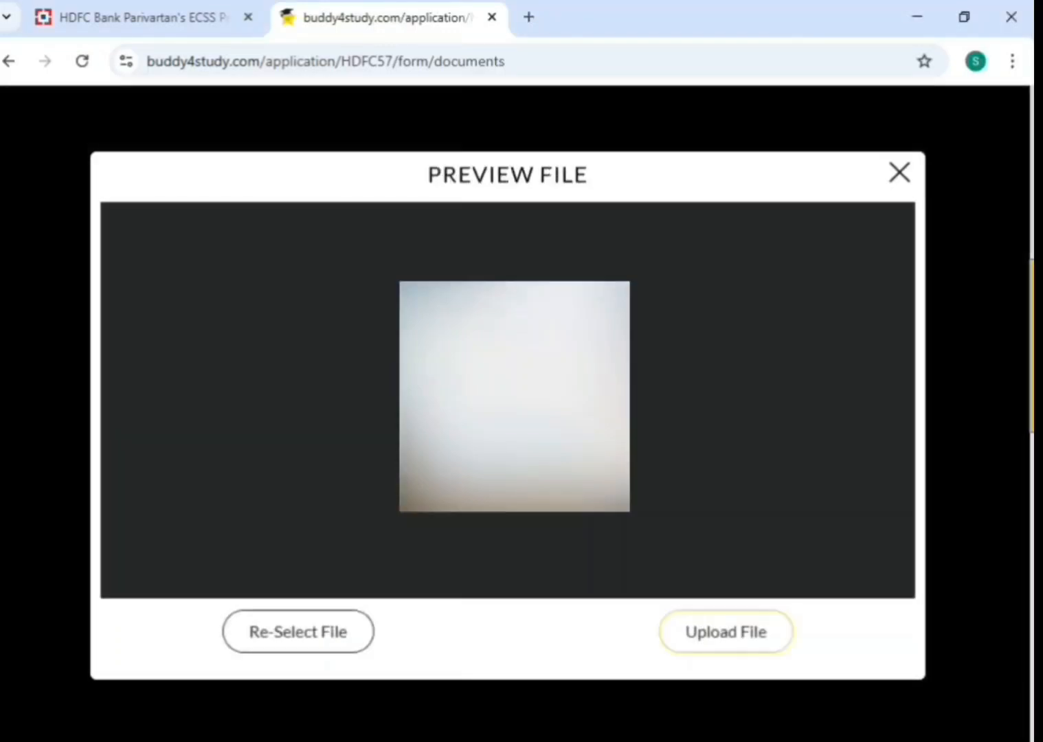
{"action": "left_click", "coordinate": [680, 640]}
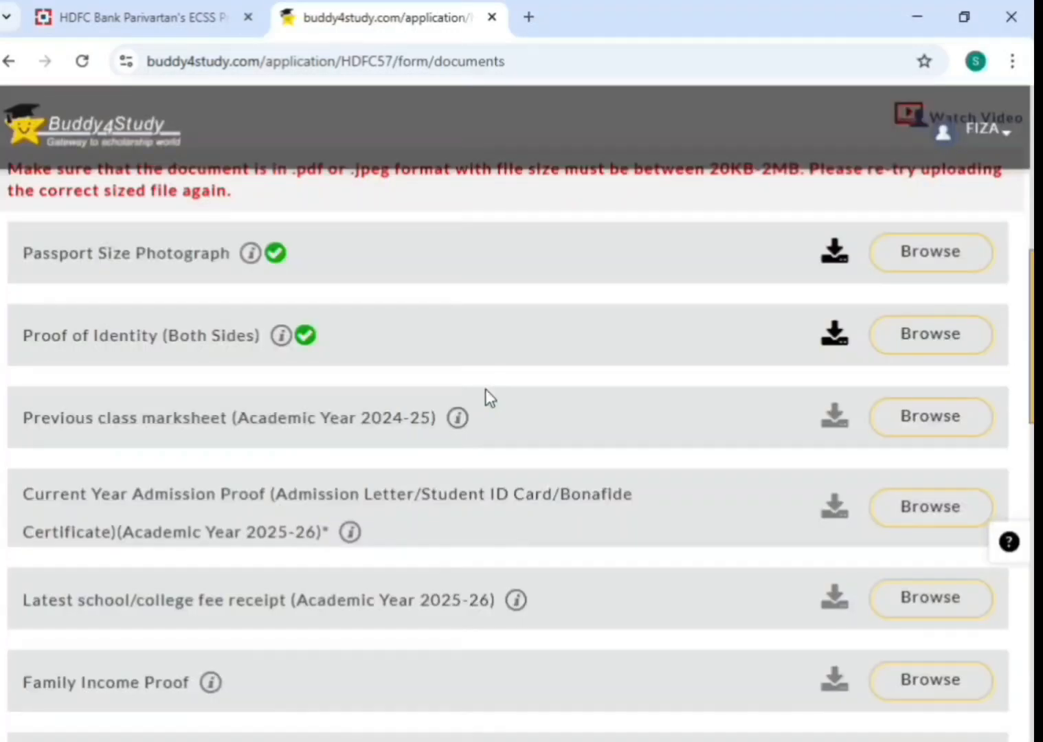
Upload the 2024-25 previous class marksheet PDF after checking its preview
{"action": "left_click", "coordinate": [931, 416]}
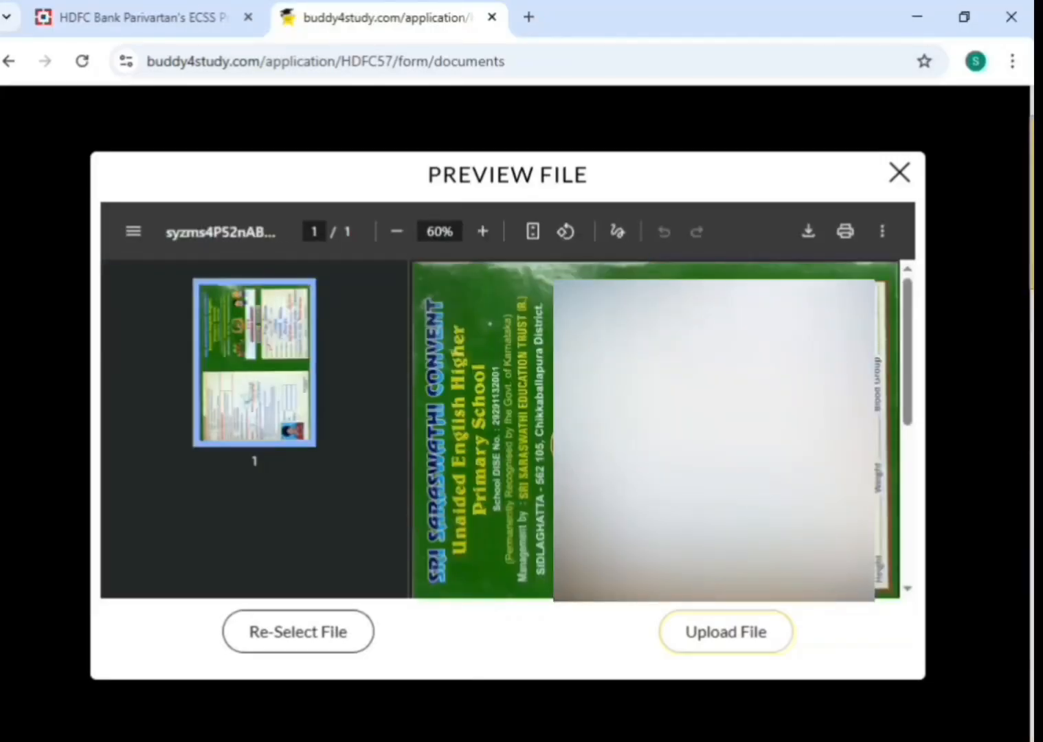
{"action": "scroll", "coordinate": [656, 430], "scroll_direction": "down", "scroll_amount": 5}
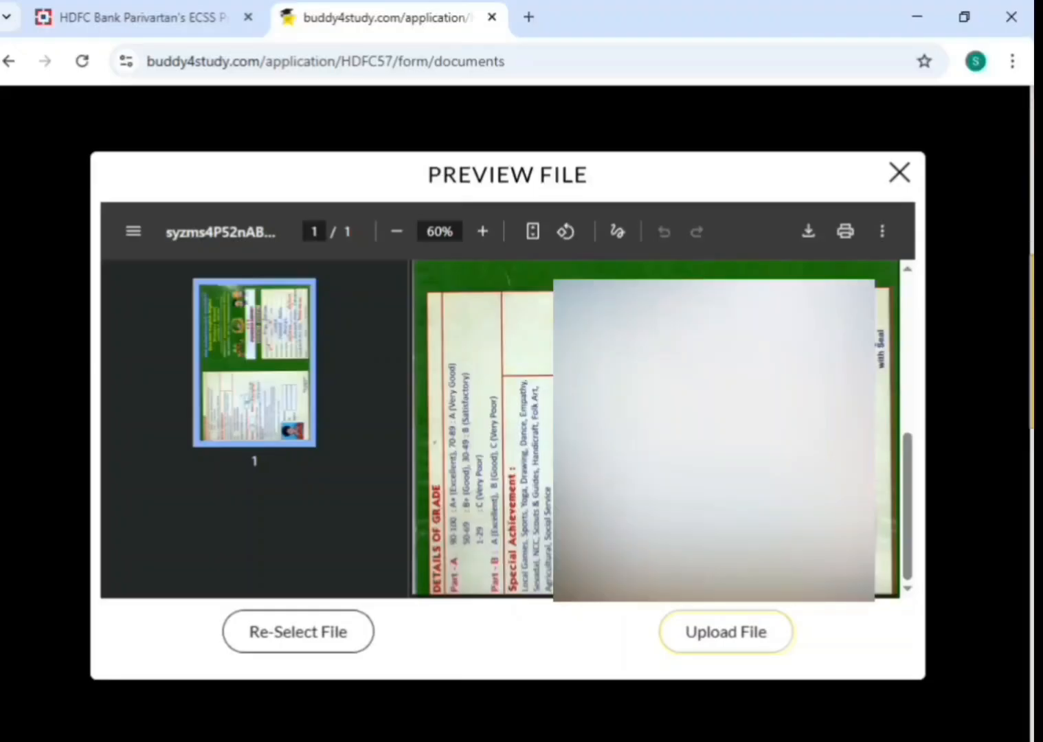
{"action": "left_click", "coordinate": [727, 632]}
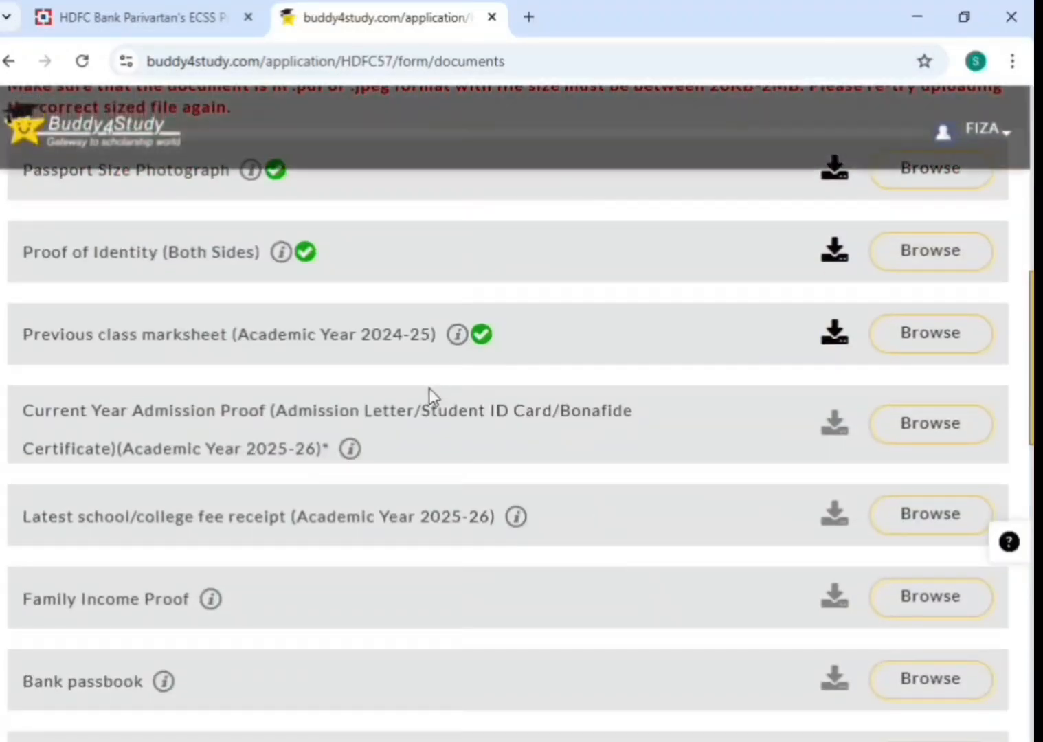
Upload the 2025-26 current-year admission proof file
{"action": "scroll", "coordinate": [741, 456], "scroll_direction": "up", "scroll_amount": 5}
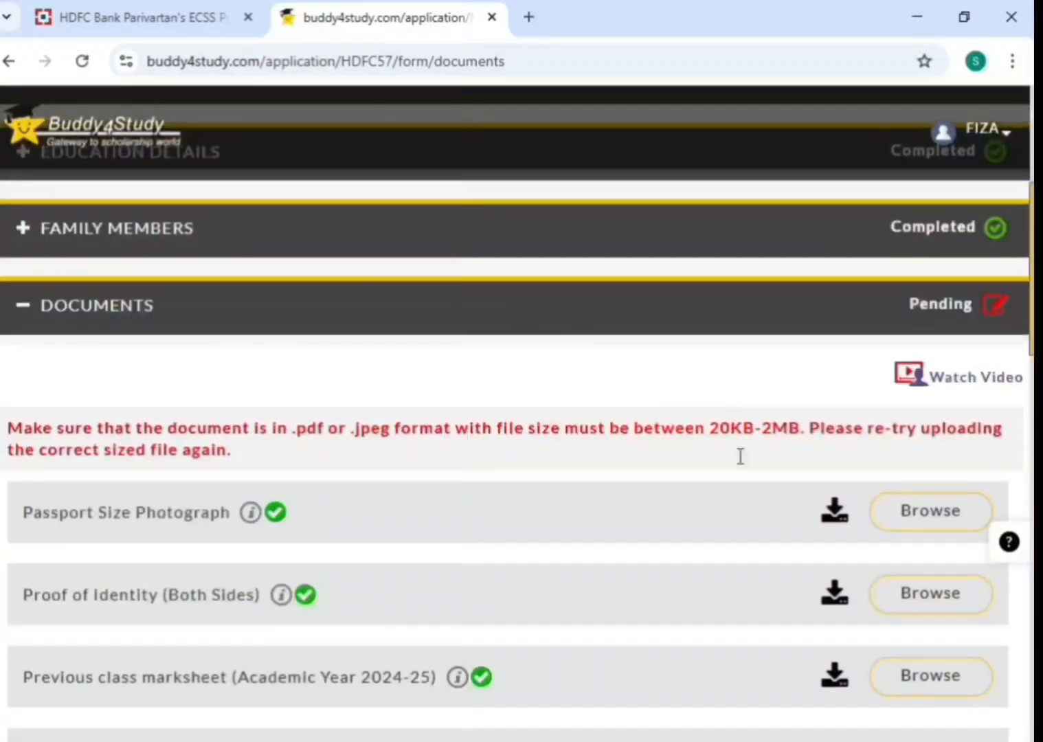
{"action": "scroll", "coordinate": [710, 509], "scroll_direction": "down", "scroll_amount": 2}
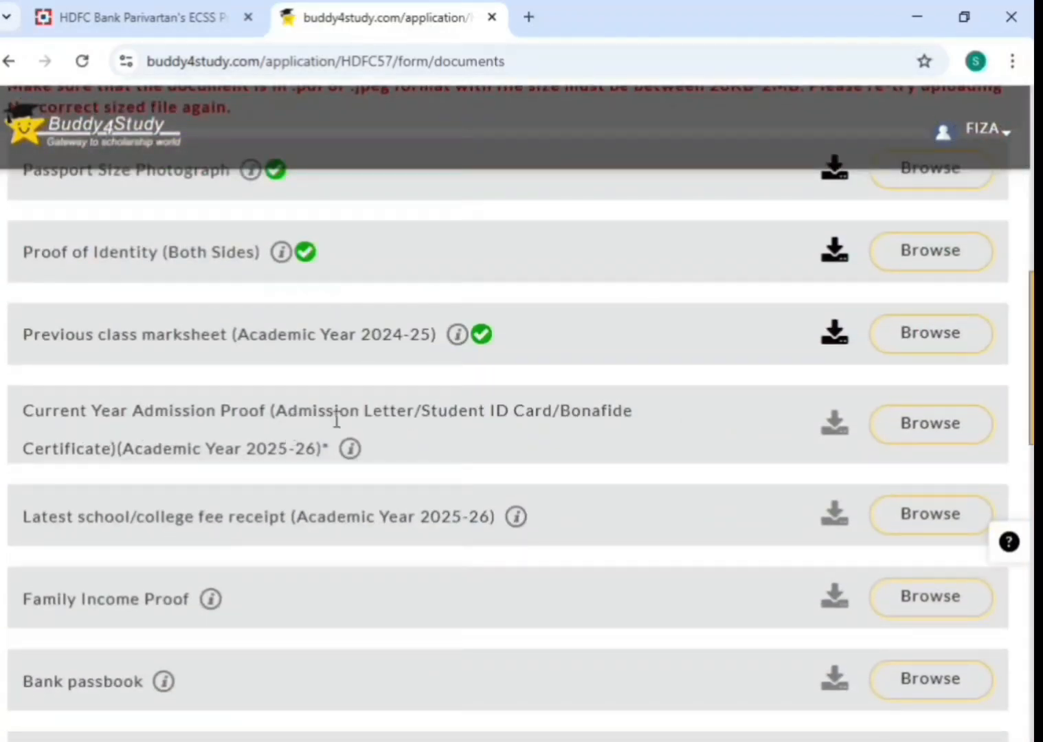
{"action": "left_click", "coordinate": [908, 429]}
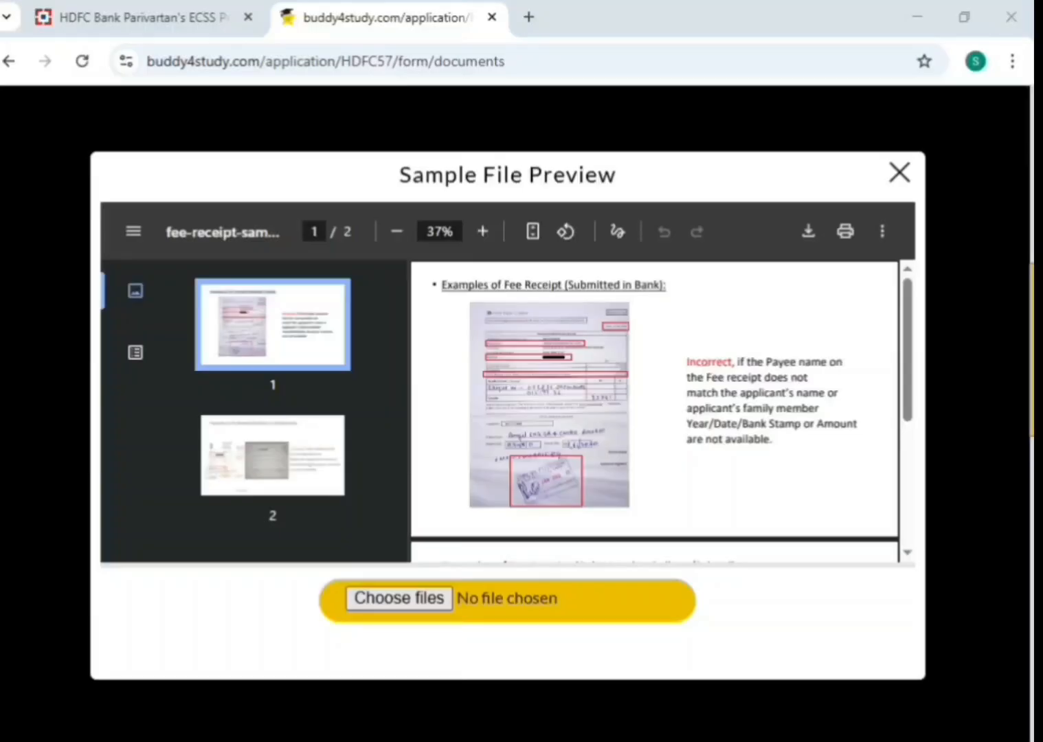
{"action": "double_click", "coordinate": [474, 460]}
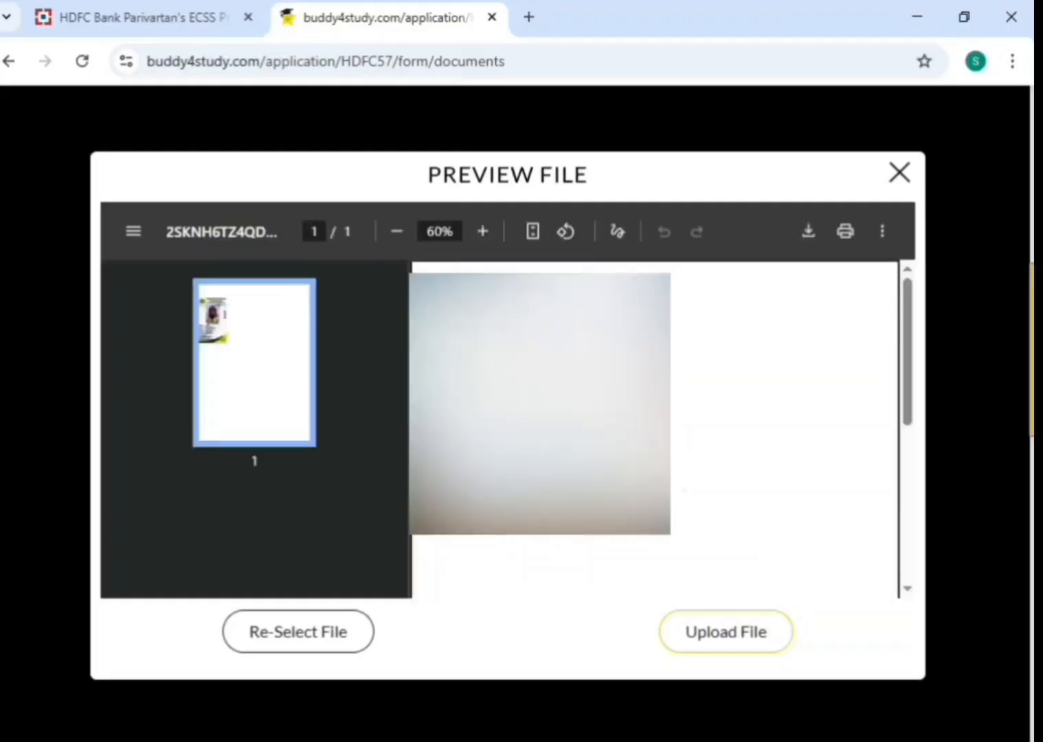
{"action": "left_click", "coordinate": [703, 646]}
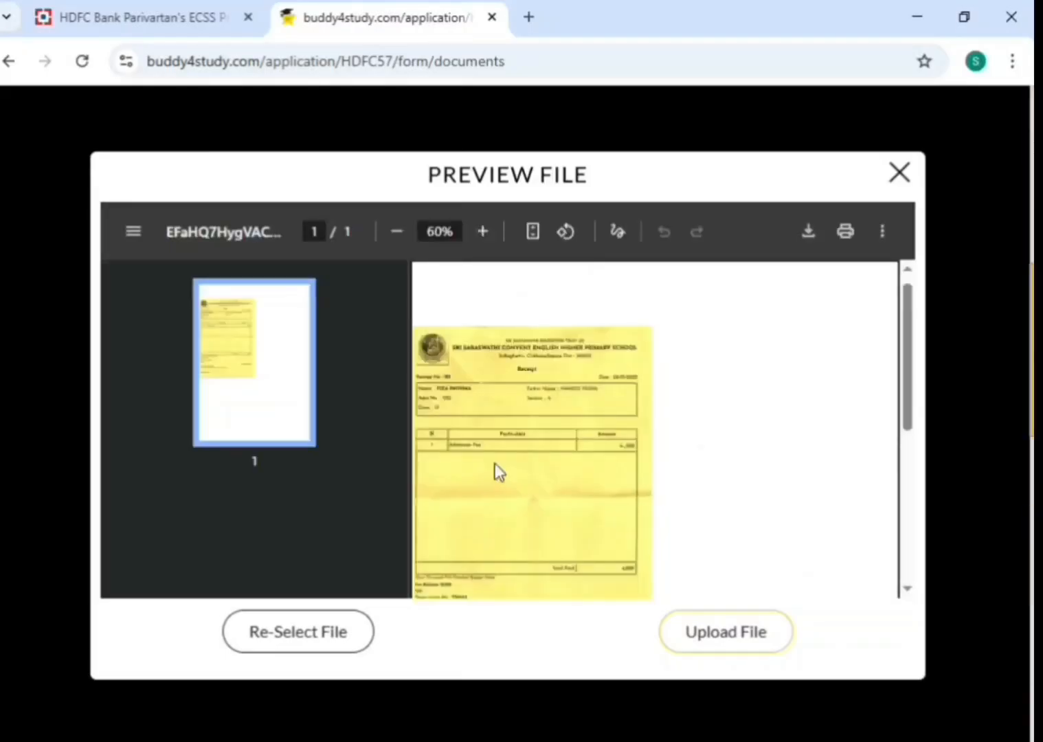
Upload the previewed 2025-26 school fee receipt
{"action": "scroll", "coordinate": [497, 467], "scroll_direction": "down", "scroll_amount": 3}
{"action": "scroll", "coordinate": [505, 474], "scroll_direction": "up", "scroll_amount": 3}
{"action": "scroll", "coordinate": [505, 474], "scroll_direction": "down", "scroll_amount": 3}
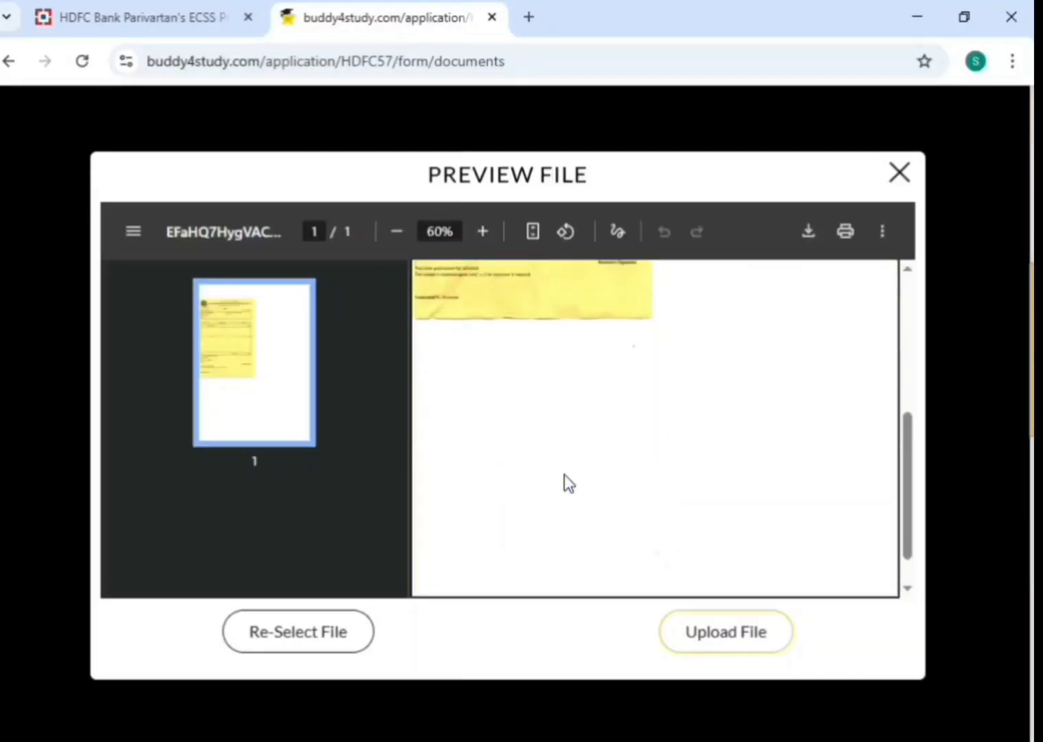
{"action": "scroll", "coordinate": [563, 481], "scroll_direction": "up", "scroll_amount": 3}
{"action": "left_click", "coordinate": [706, 645]}
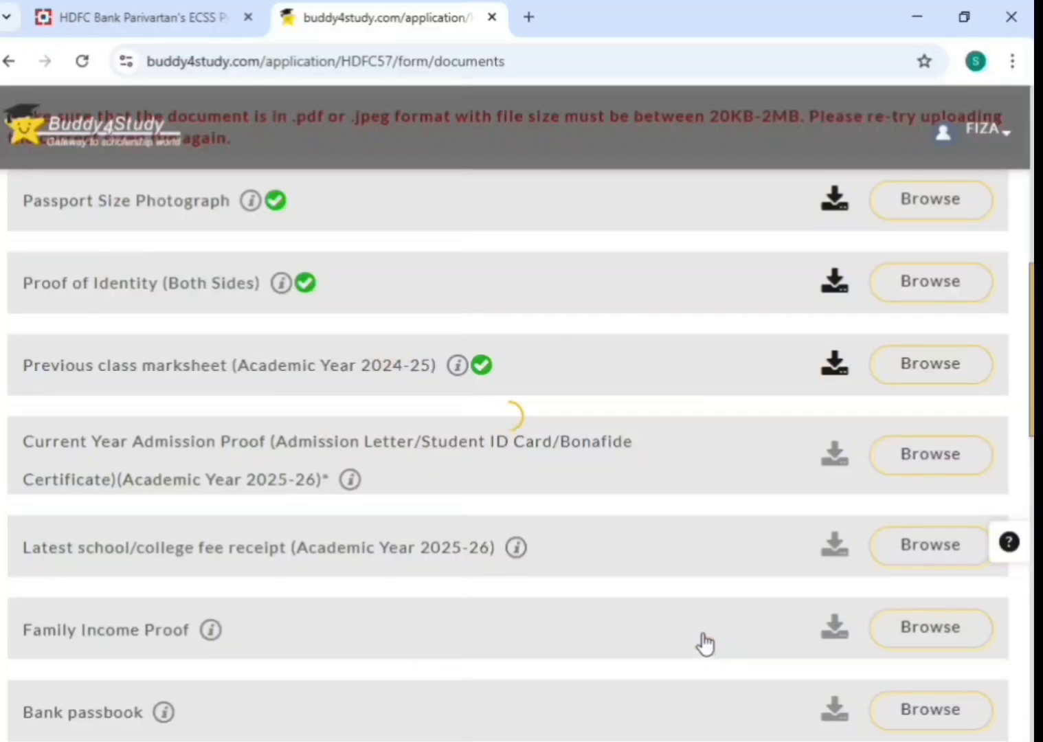
{"action": "scroll", "coordinate": [371, 605], "scroll_direction": "down", "scroll_amount": 3}
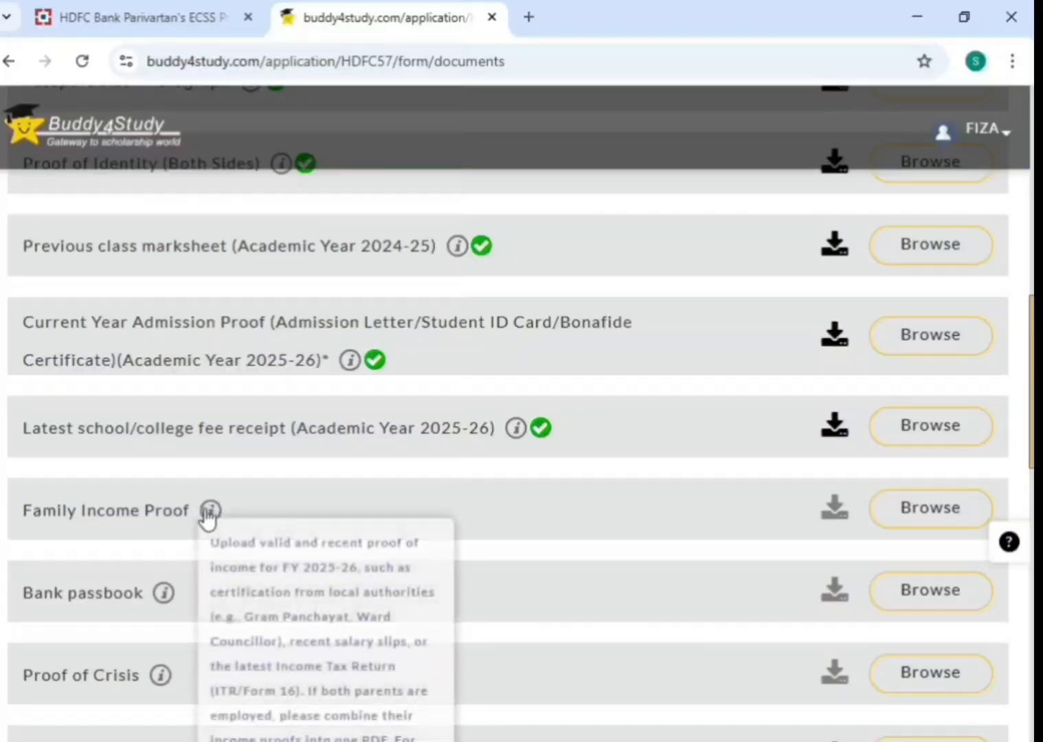
Upload the bank passbook file and dismiss the confirmation message
{"action": "mouse_move", "coordinate": [216, 523]}
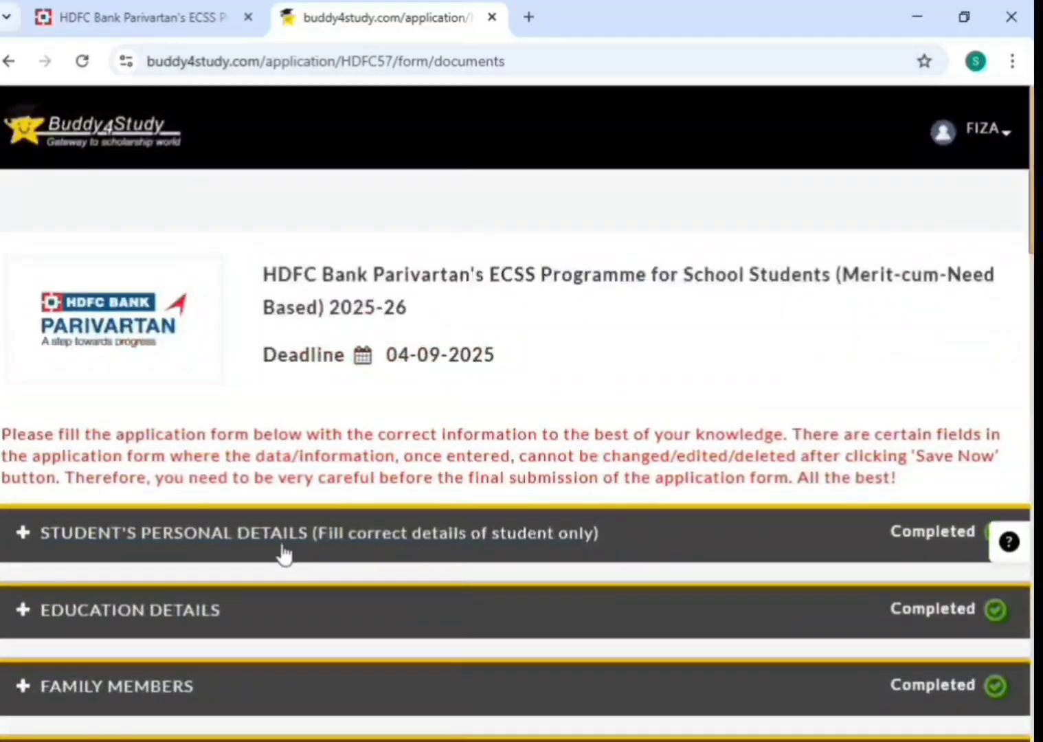
{"action": "scroll", "coordinate": [289, 550], "scroll_direction": "down", "scroll_amount": 4}
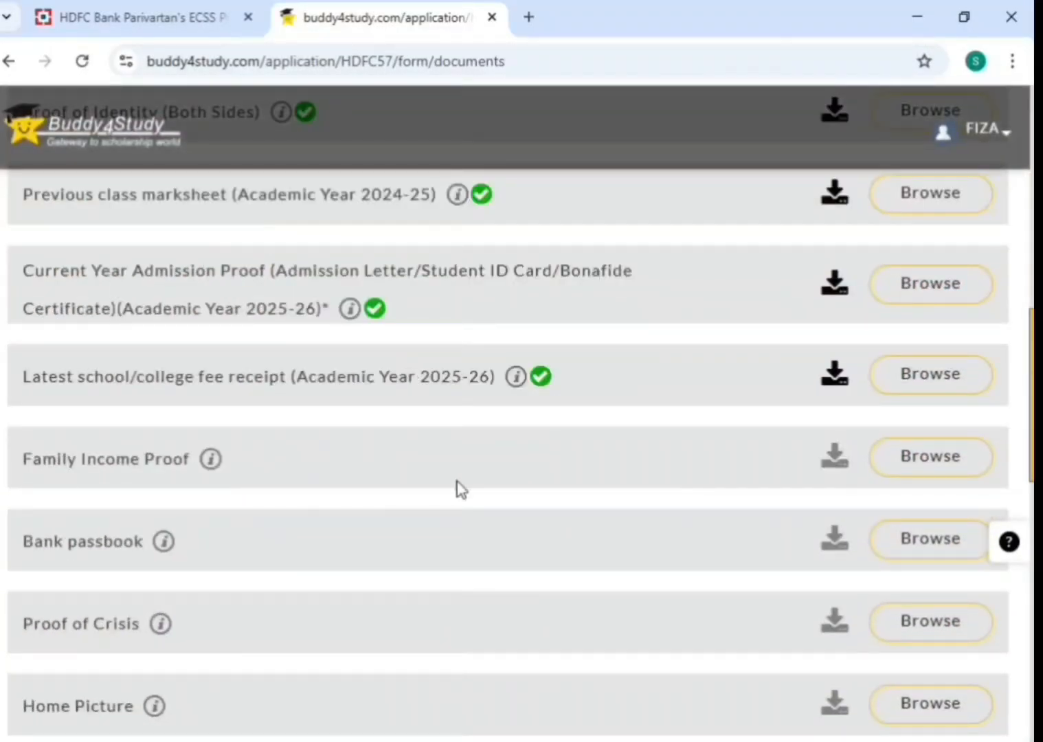
{"action": "scroll", "coordinate": [892, 475], "scroll_direction": "down", "scroll_amount": 2}
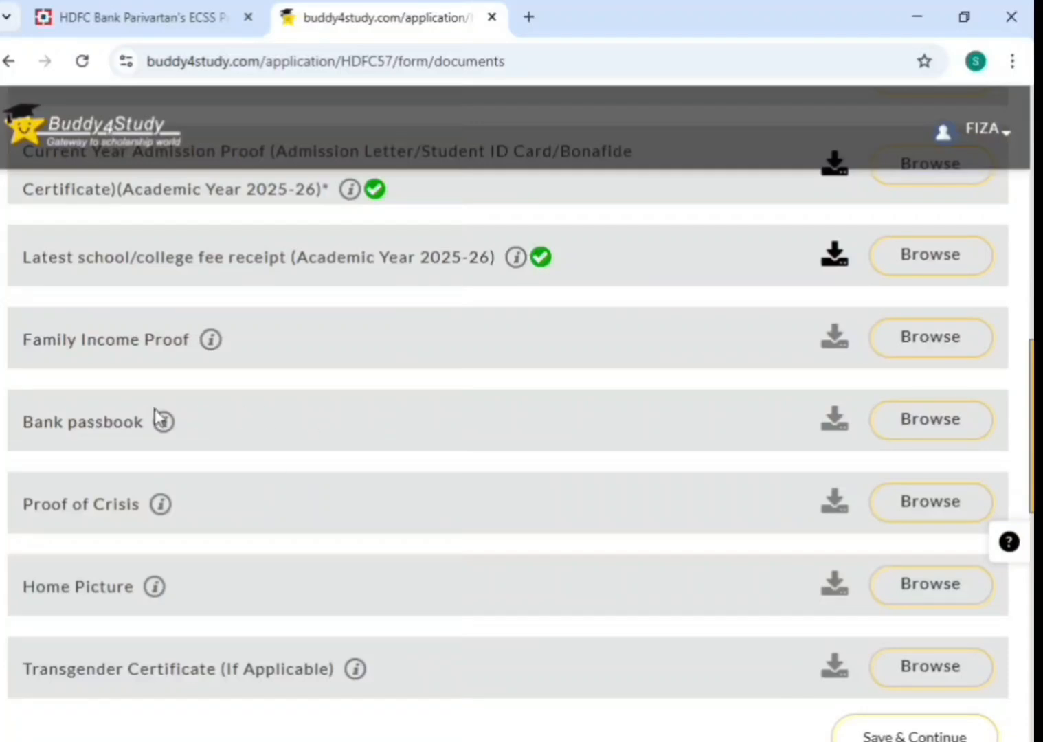
{"action": "left_click", "coordinate": [933, 433]}
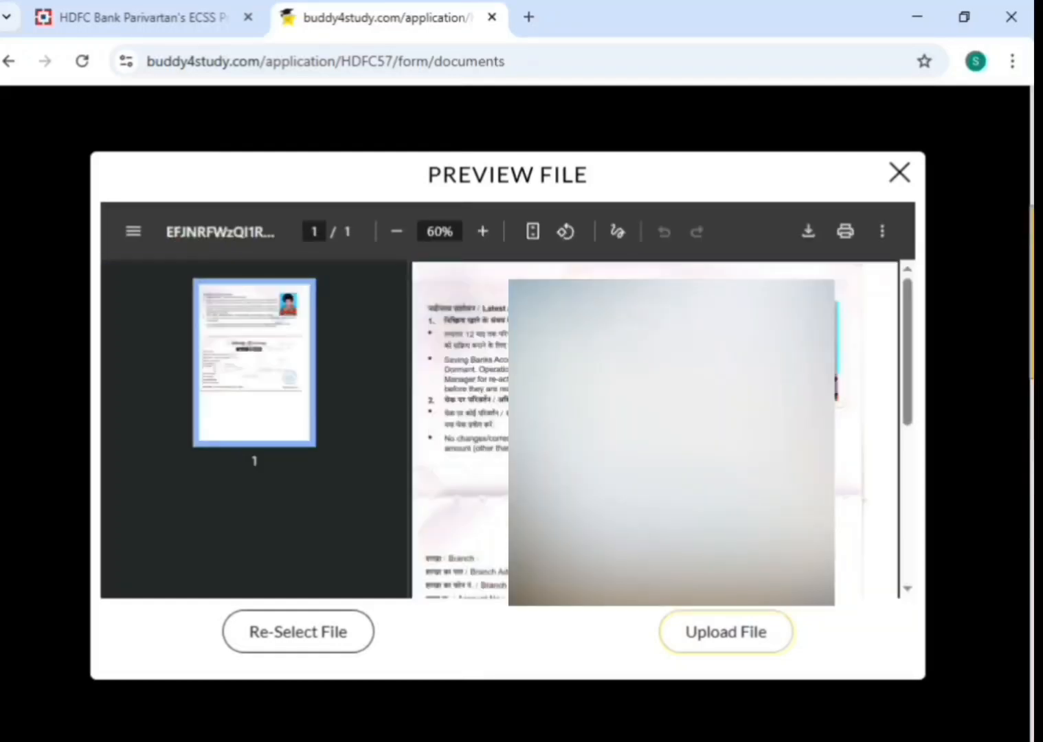
{"action": "scroll", "coordinate": [460, 481], "scroll_direction": "down", "scroll_amount": 5}
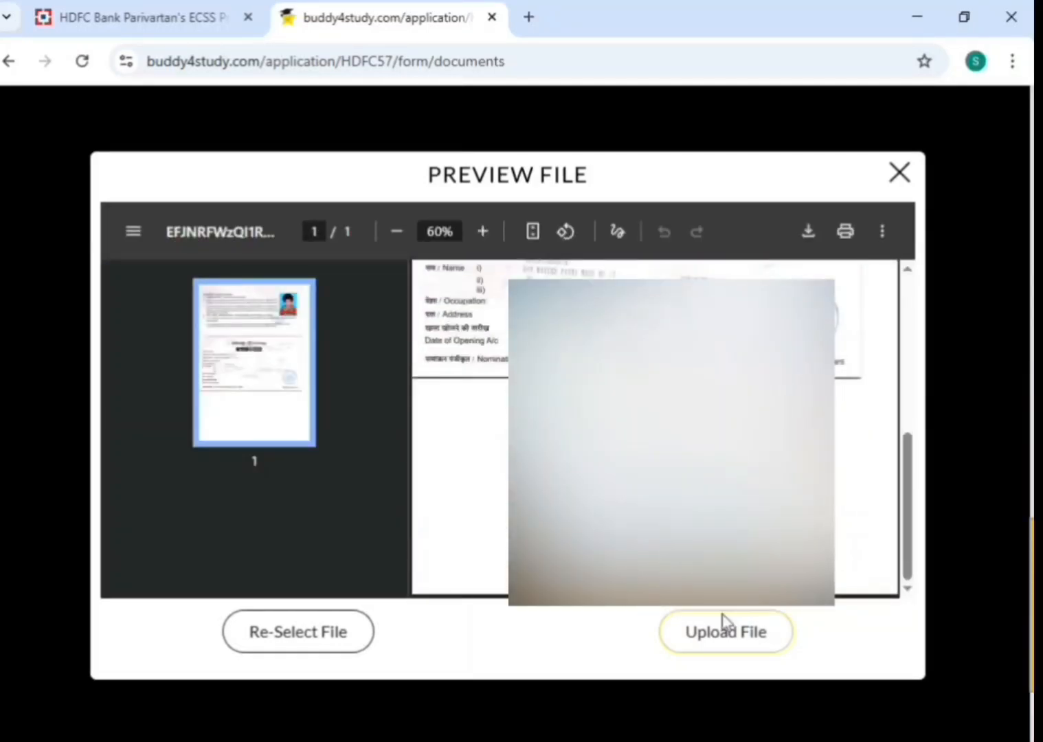
{"action": "left_click", "coordinate": [721, 655]}
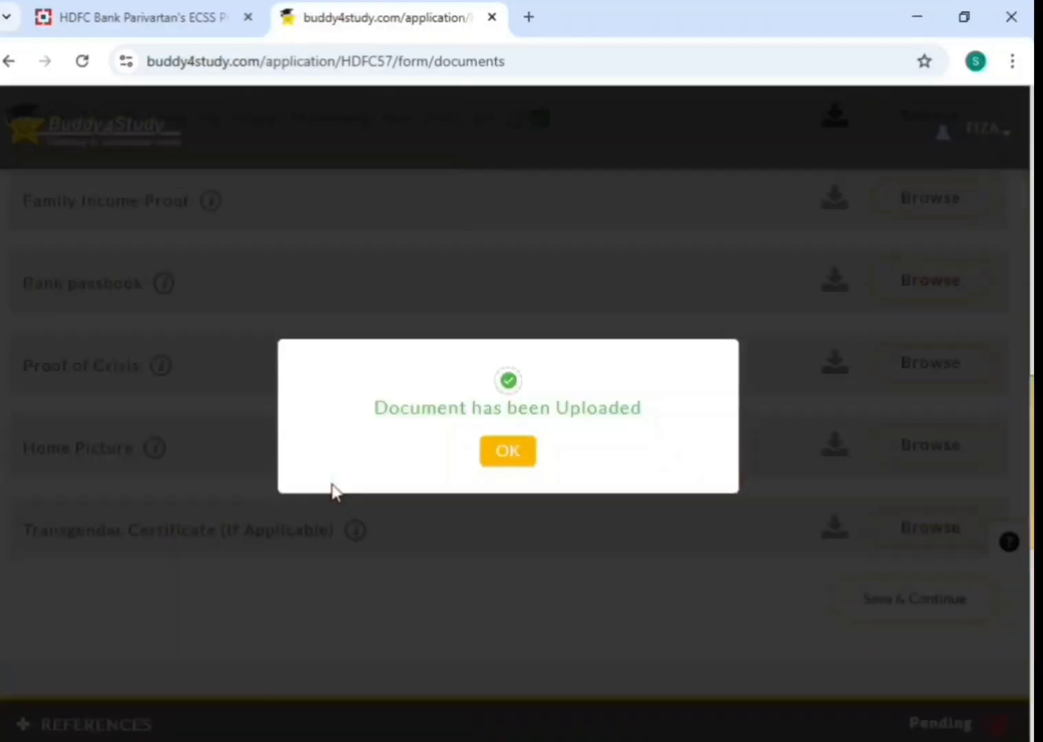
{"action": "left_click", "coordinate": [508, 451]}
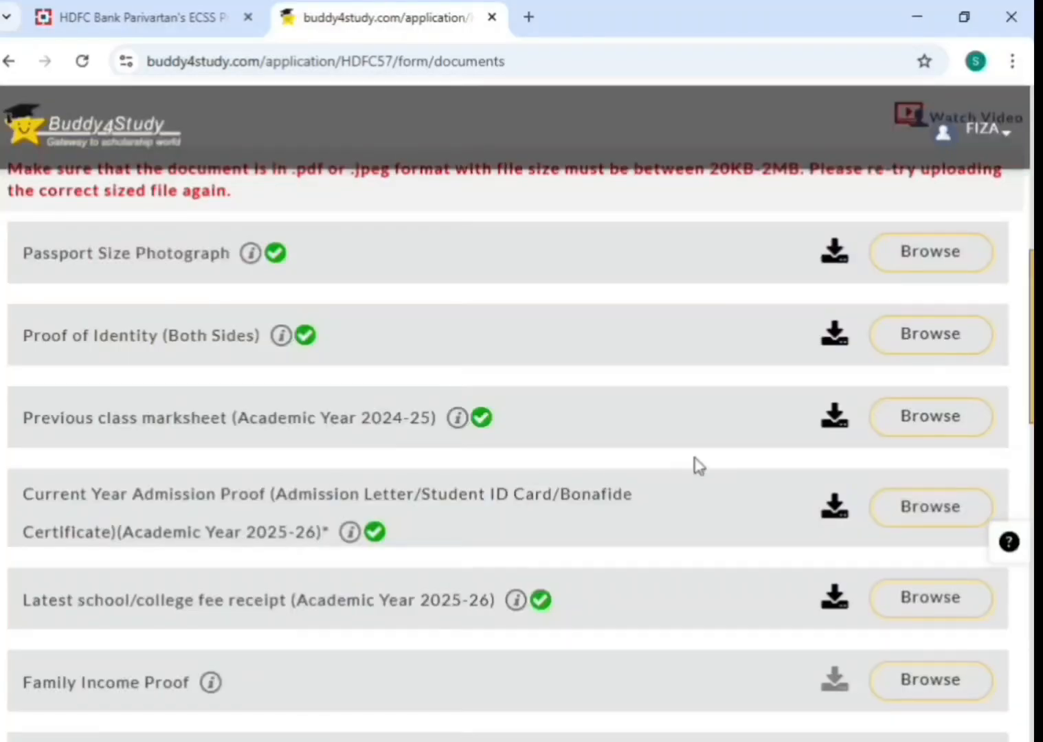
{"action": "scroll", "coordinate": [464, 474], "scroll_direction": "down", "scroll_amount": 2}
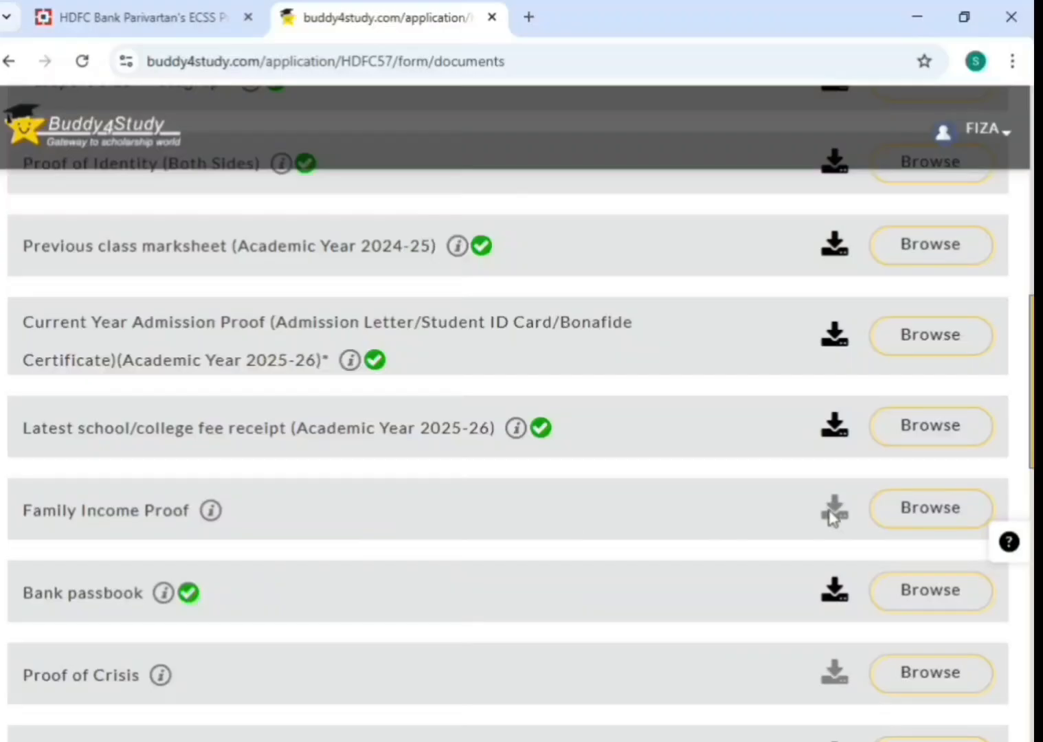
Upload the income certificate as the Family Income Proof document
{"action": "left_click", "coordinate": [941, 509]}
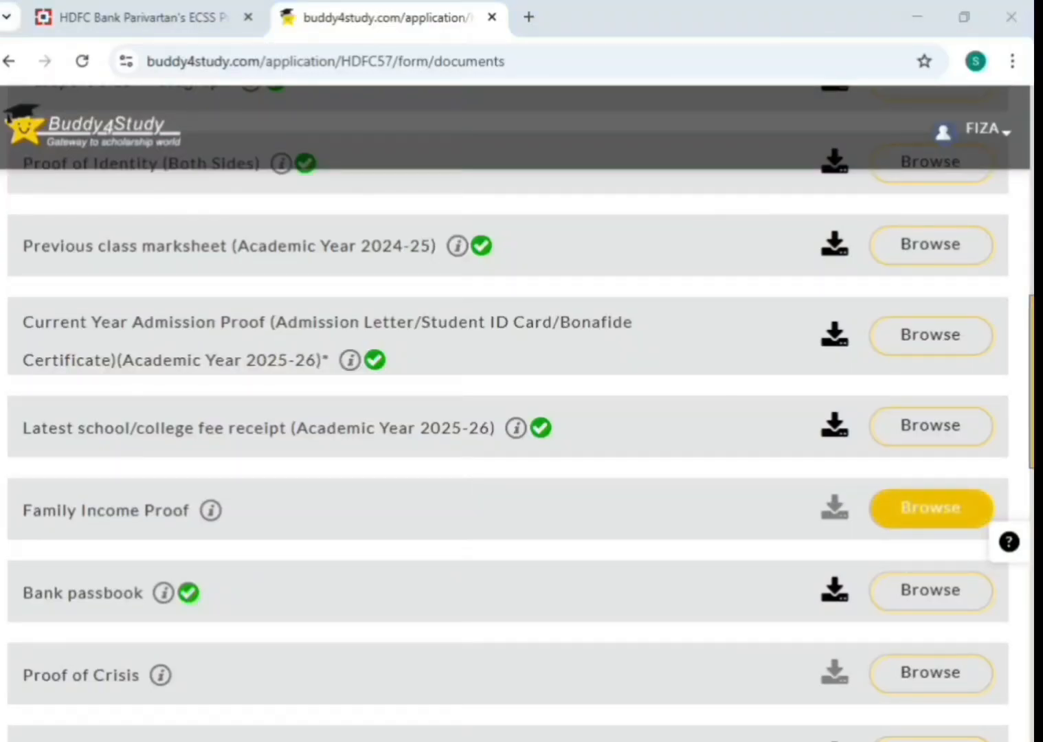
{"action": "double_click", "coordinate": [458, 456]}
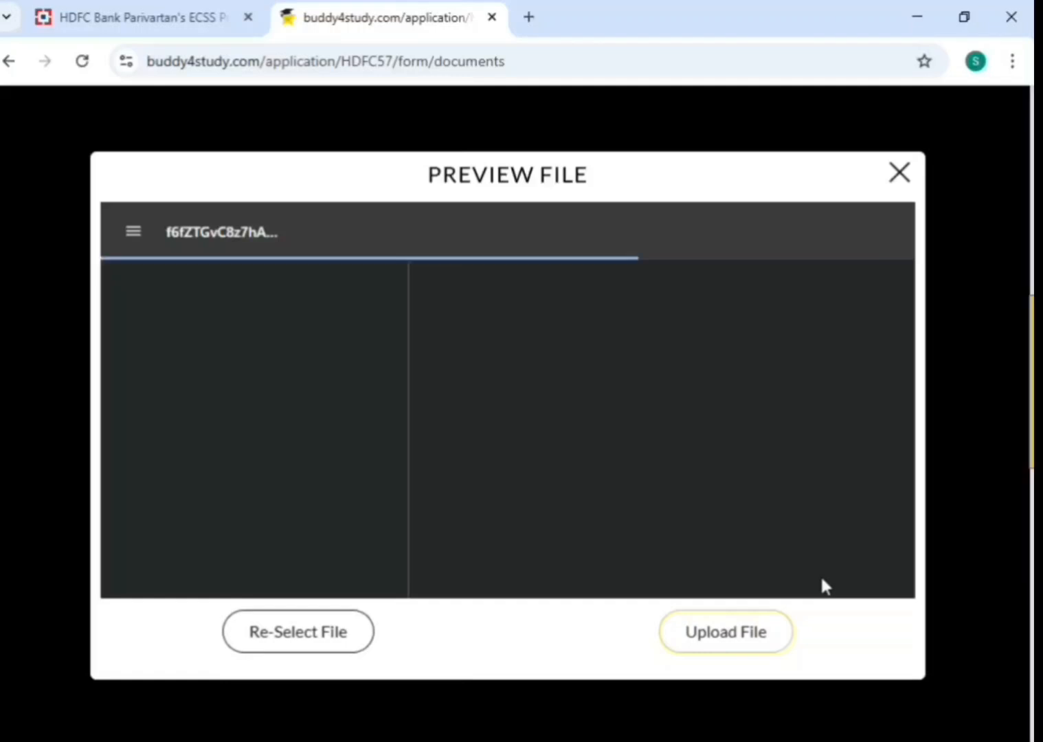
{"action": "scroll", "coordinate": [756, 584], "scroll_direction": "down", "scroll_amount": 5}
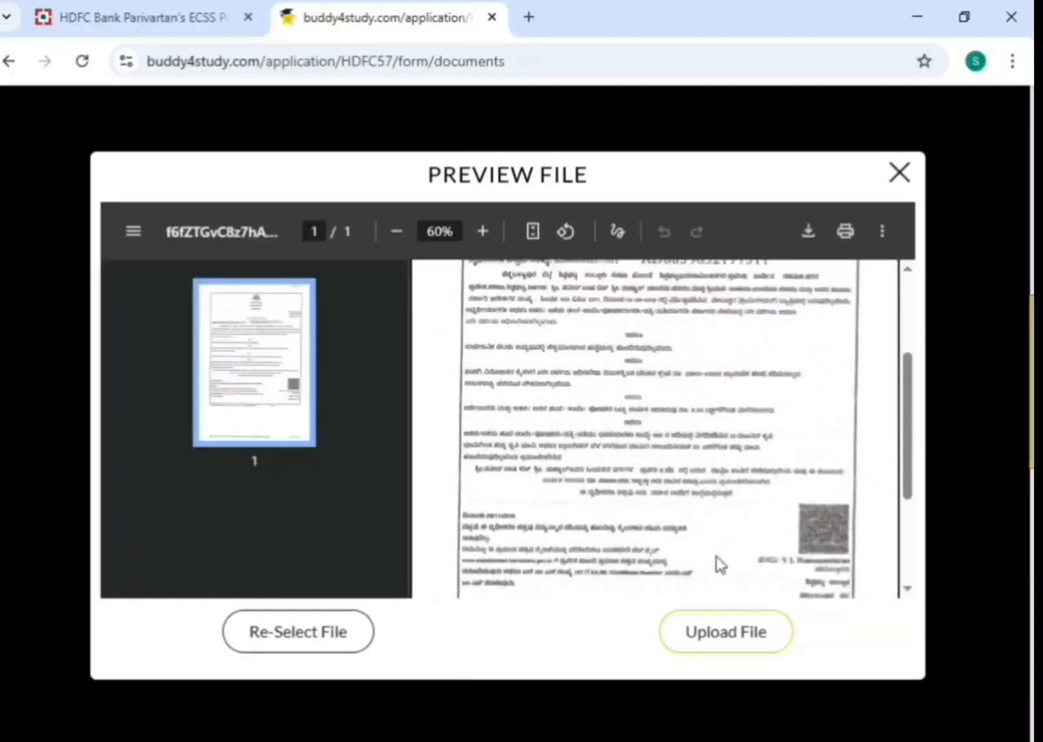
{"action": "left_click", "coordinate": [698, 624]}
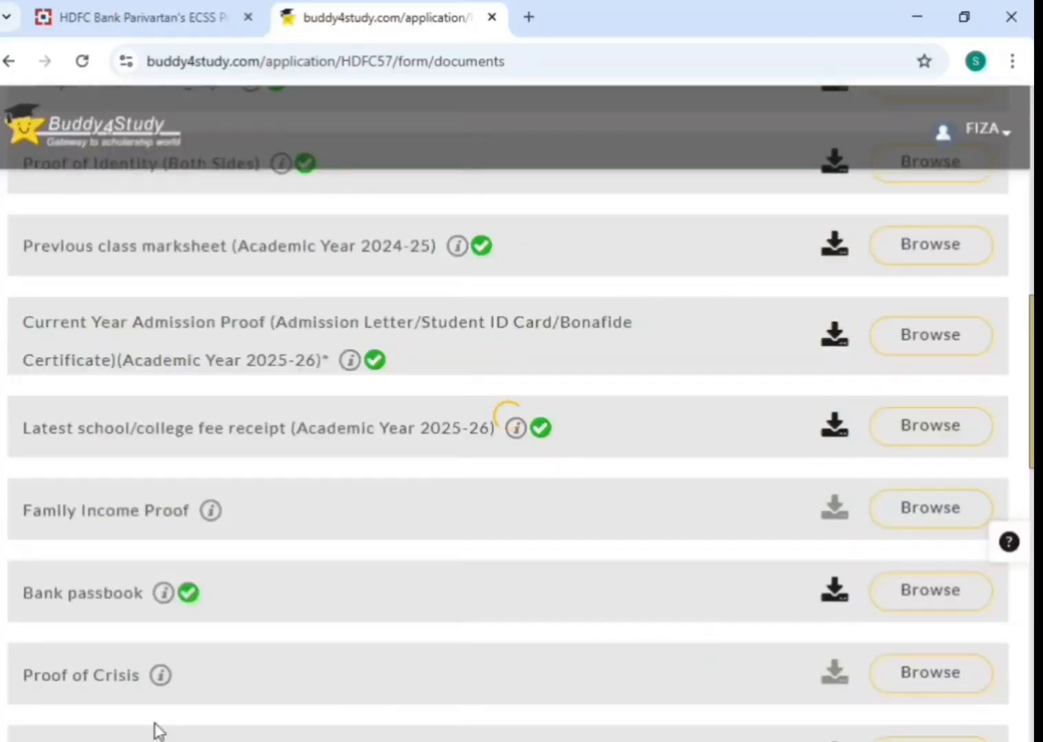
{"action": "scroll", "coordinate": [591, 611], "scroll_direction": "down", "scroll_amount": 2}
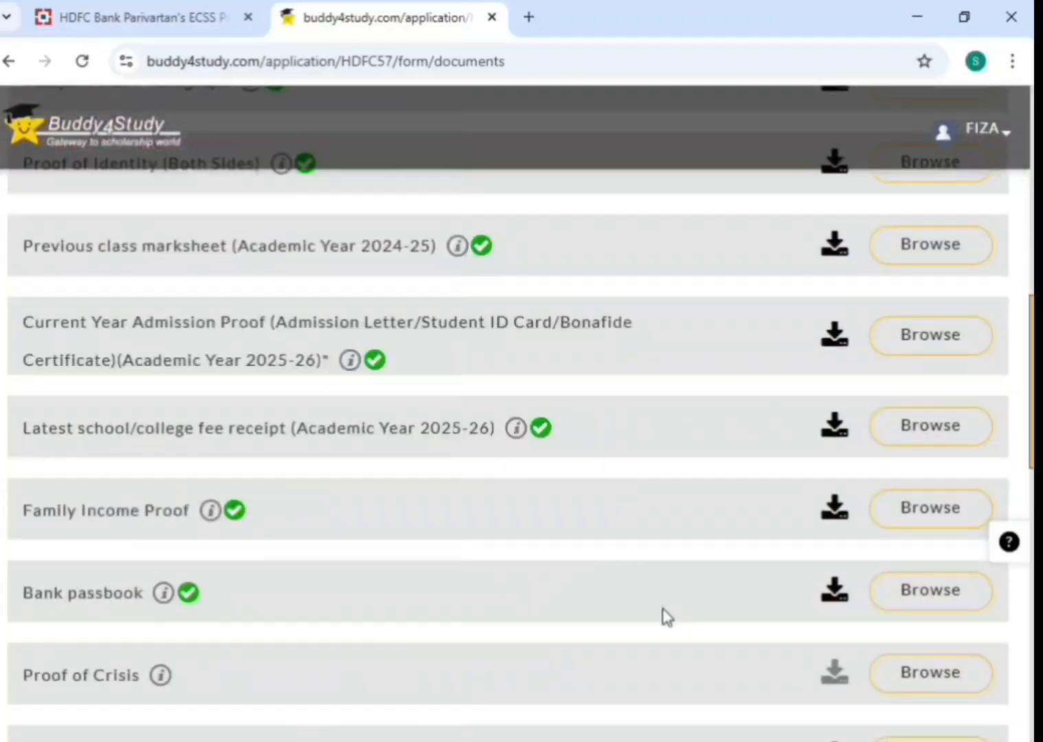
{"action": "scroll", "coordinate": [330, 474], "scroll_direction": "down", "scroll_amount": 2}
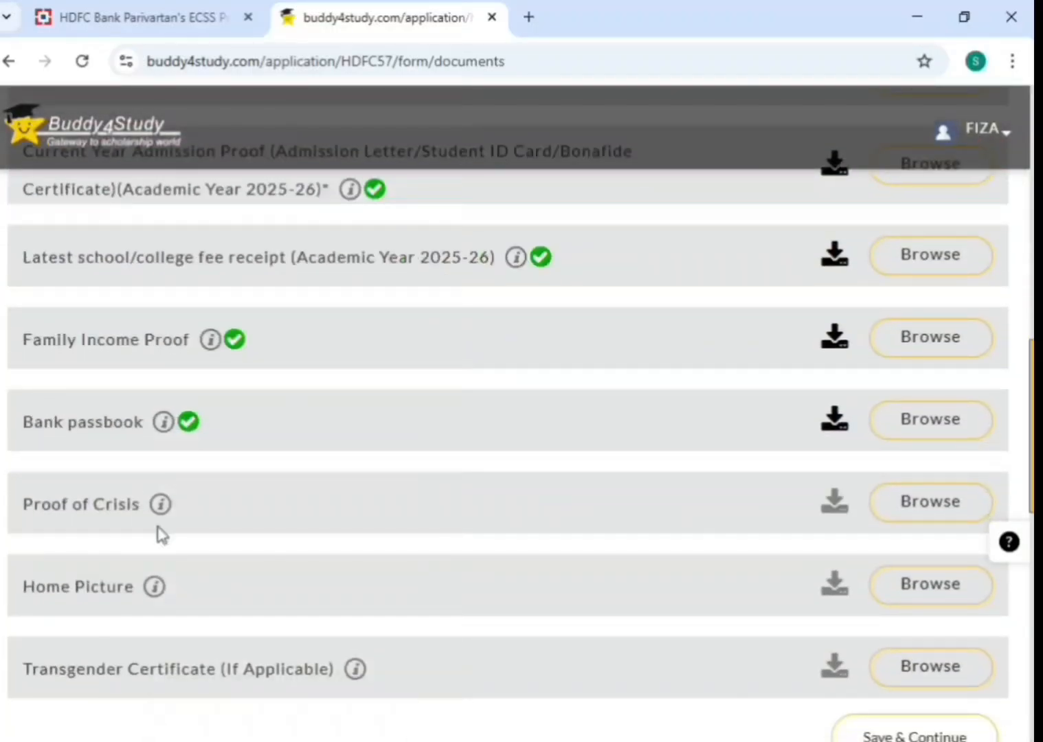
{"action": "scroll", "coordinate": [248, 517], "scroll_direction": "down", "scroll_amount": 2}
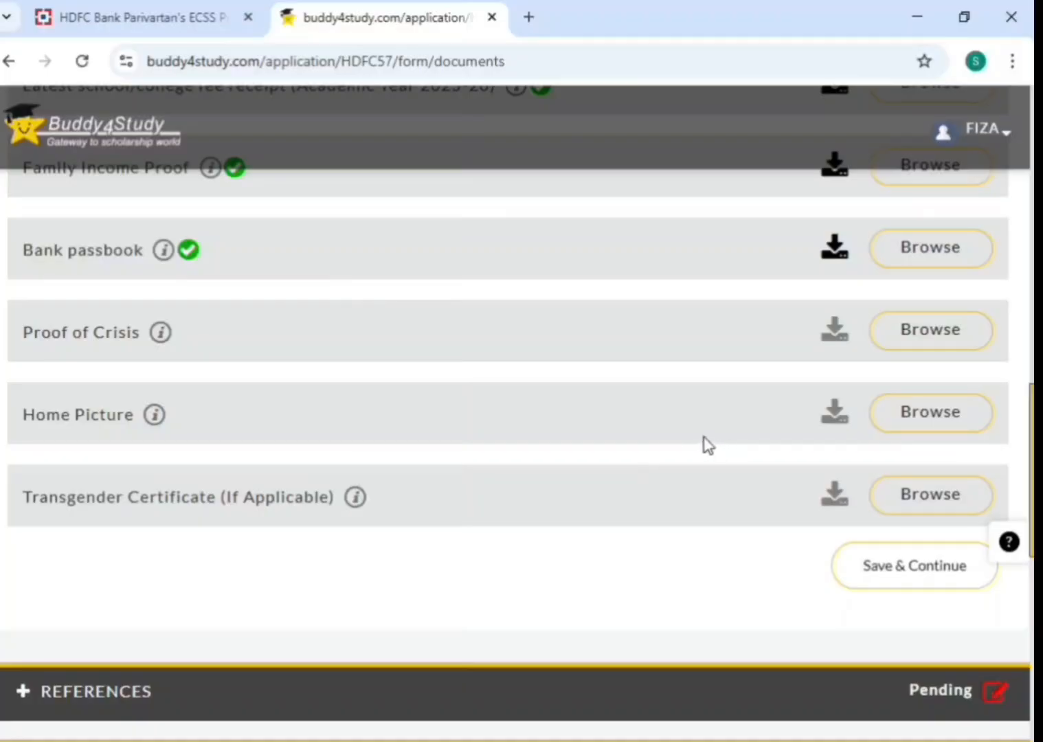
{"action": "scroll", "coordinate": [703, 443], "scroll_direction": "up", "scroll_amount": 2}
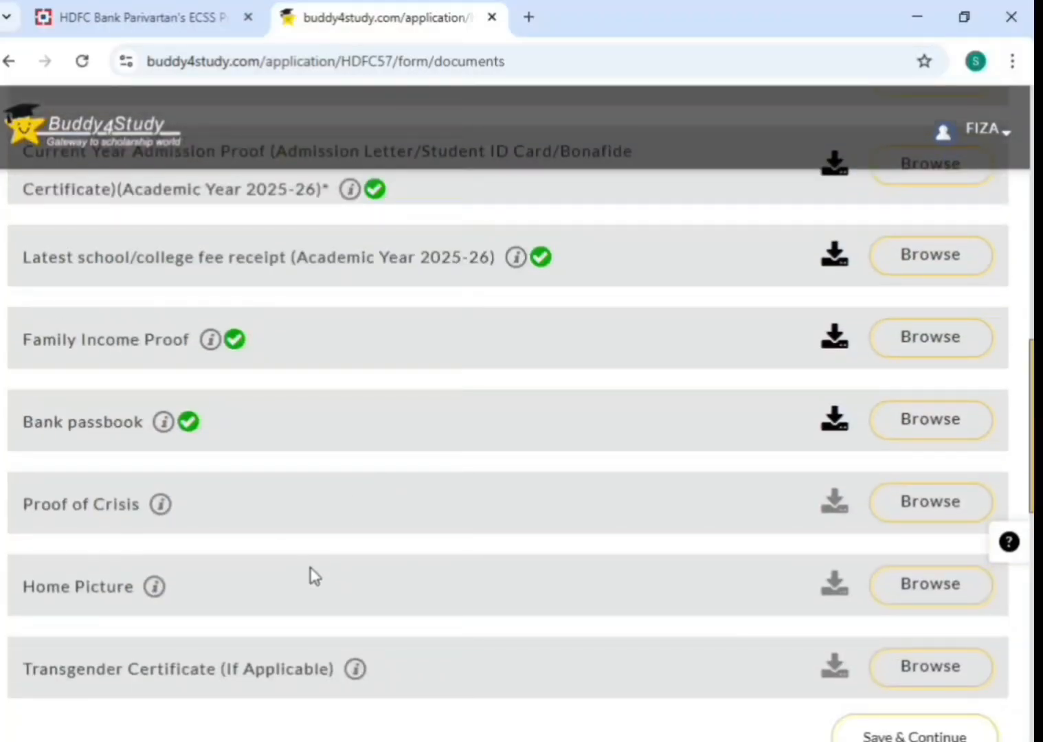
{"action": "mouse_move", "coordinate": [157, 591]}
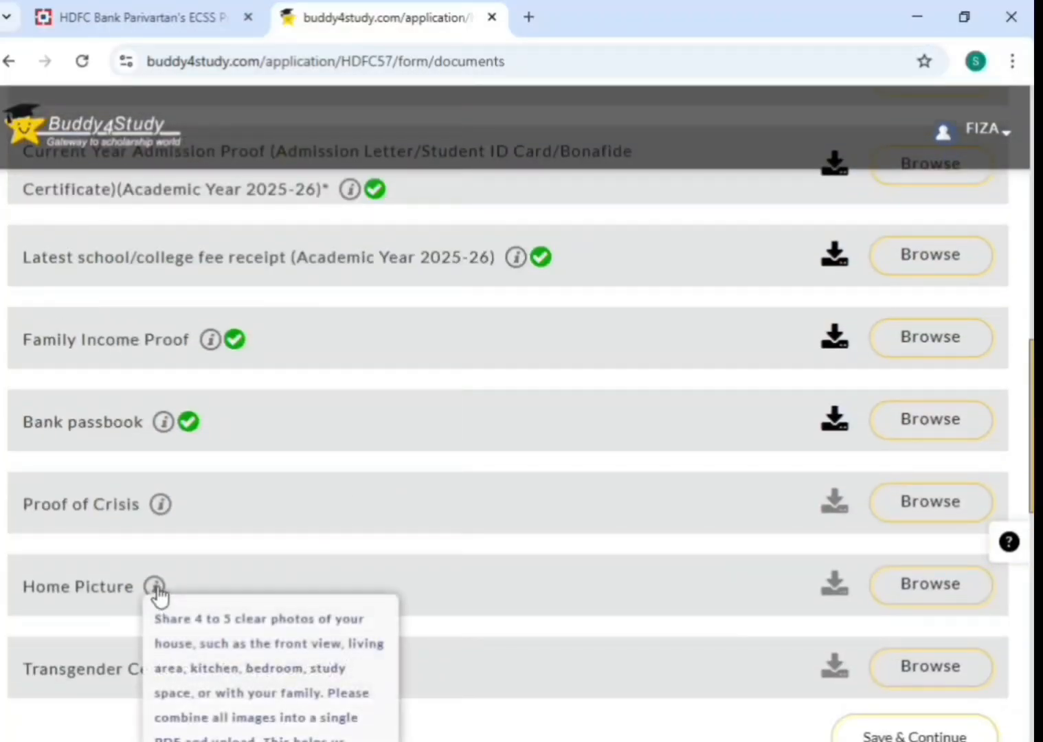
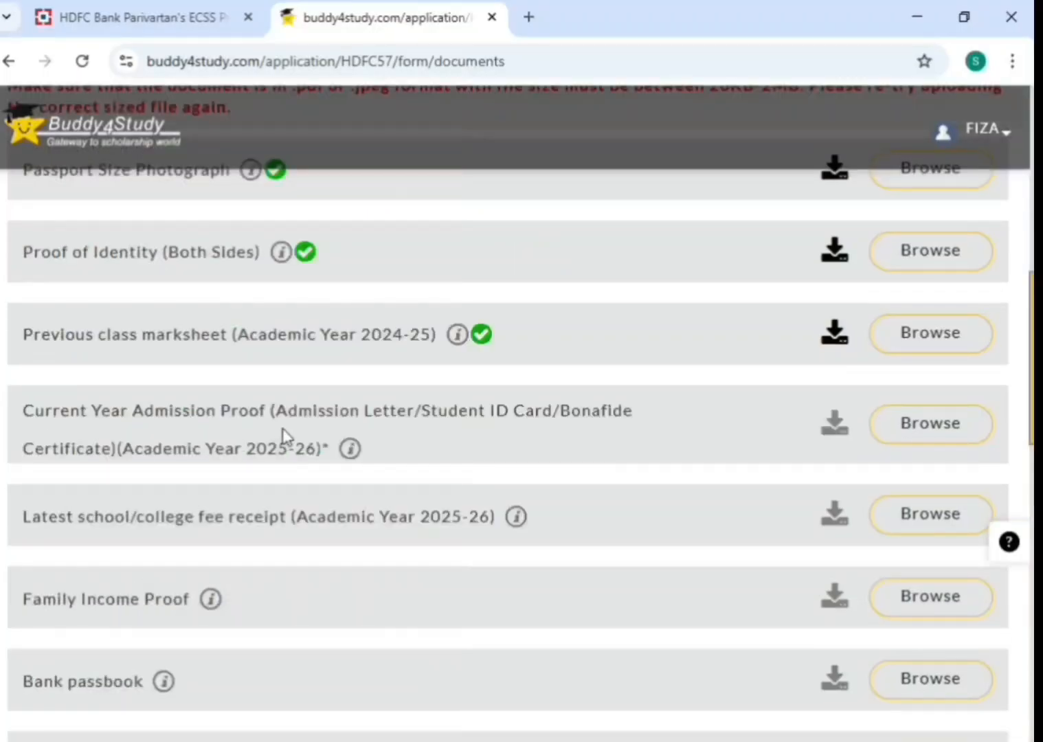
Start uploading the next pending document by choosing its file from the computer
{"action": "left_click", "coordinate": [921, 431]}
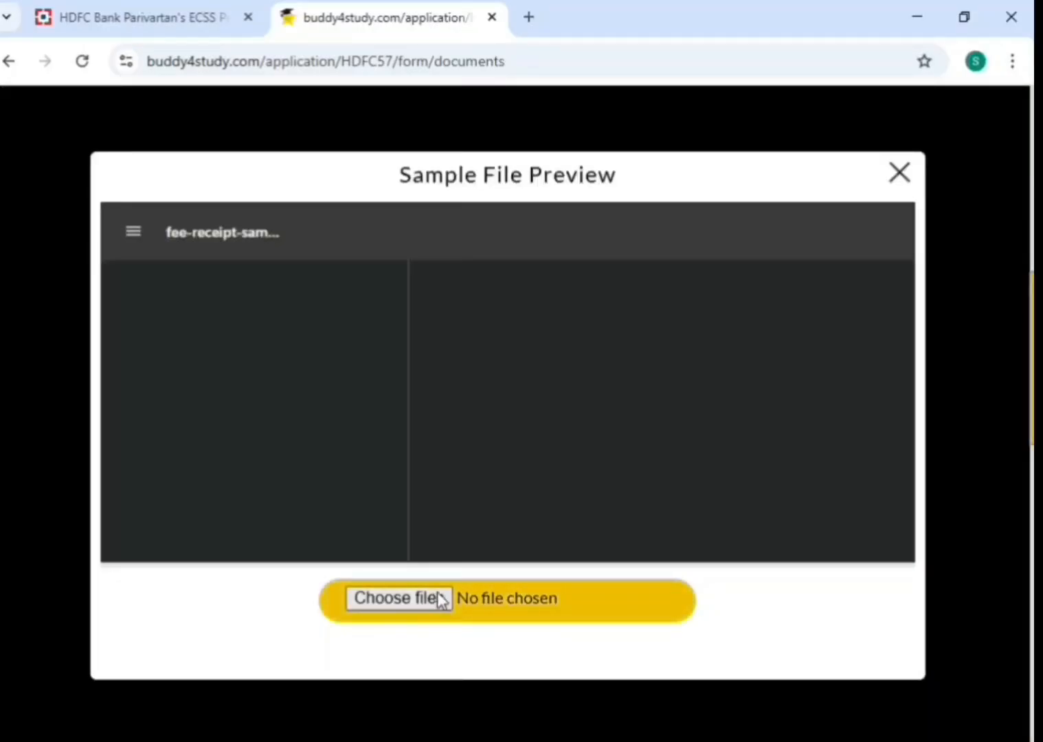
{"action": "left_click", "coordinate": [440, 600]}
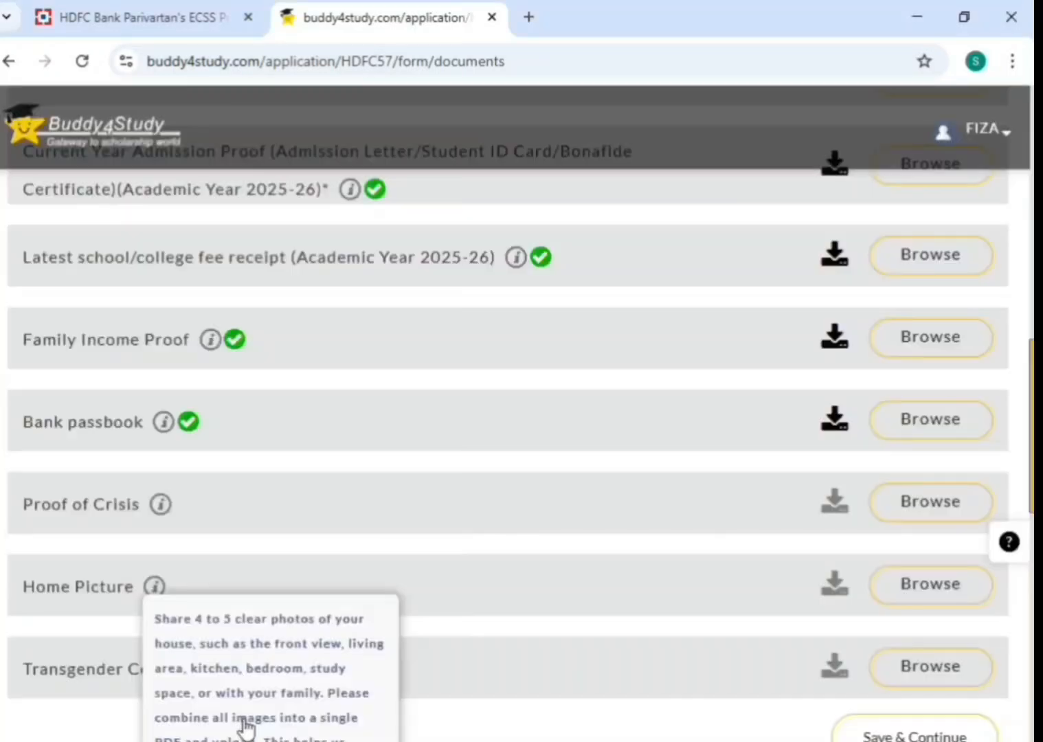
{"action": "scroll", "coordinate": [247, 729], "scroll_direction": "down", "scroll_amount": 3}
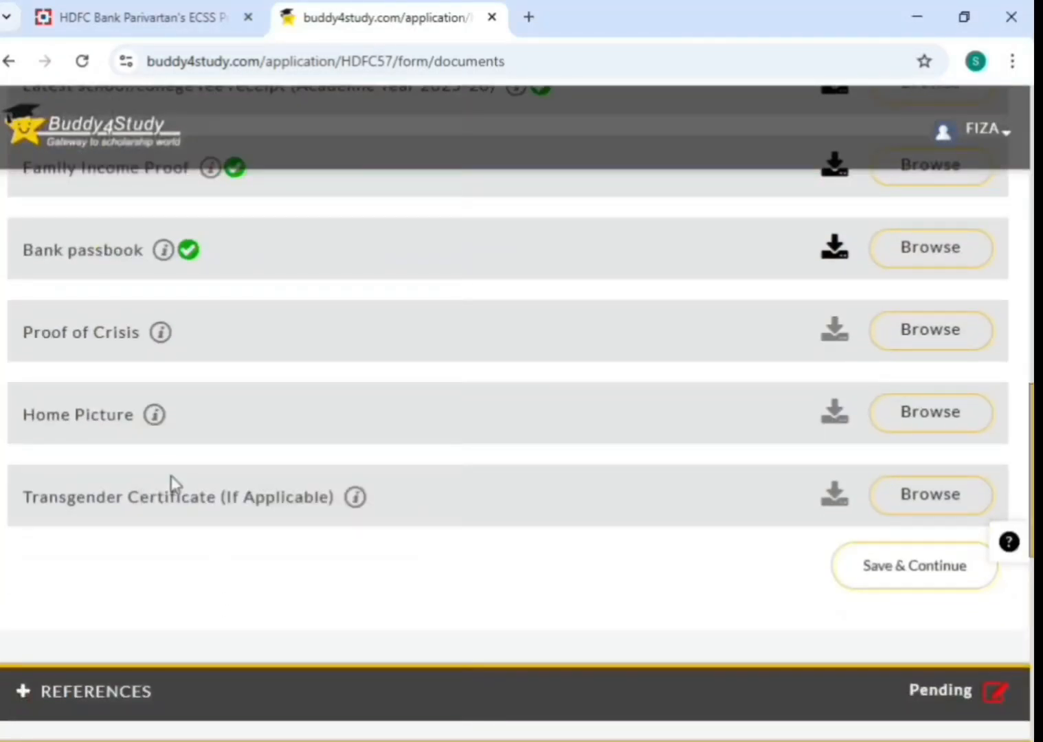
{"action": "mouse_move", "coordinate": [154, 427]}
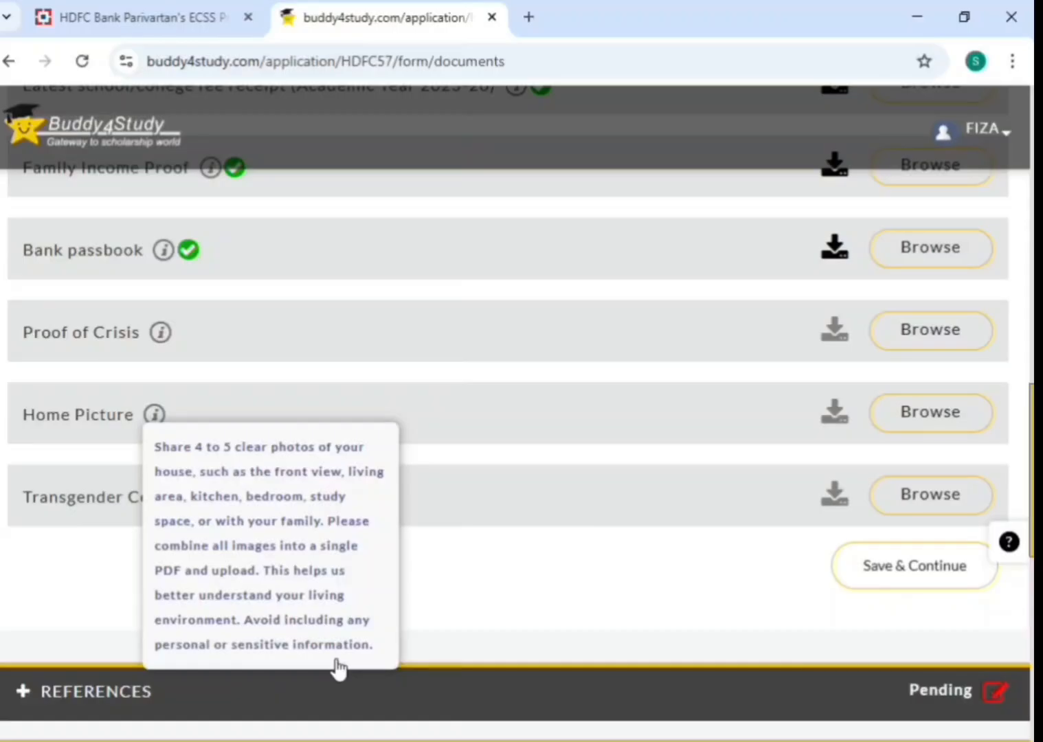
Upload the combined house photos PDF as the Home Picture document and save the documents
{"action": "scroll", "coordinate": [437, 643], "scroll_direction": "down", "scroll_amount": 1}
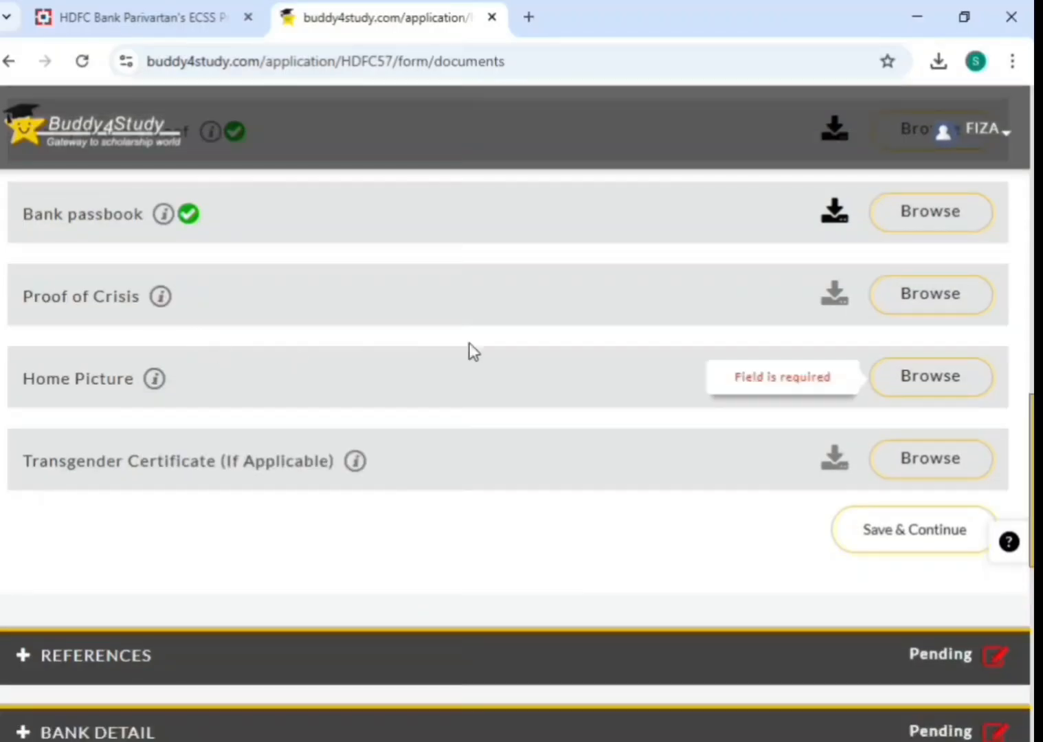
{"action": "left_click", "coordinate": [953, 393]}
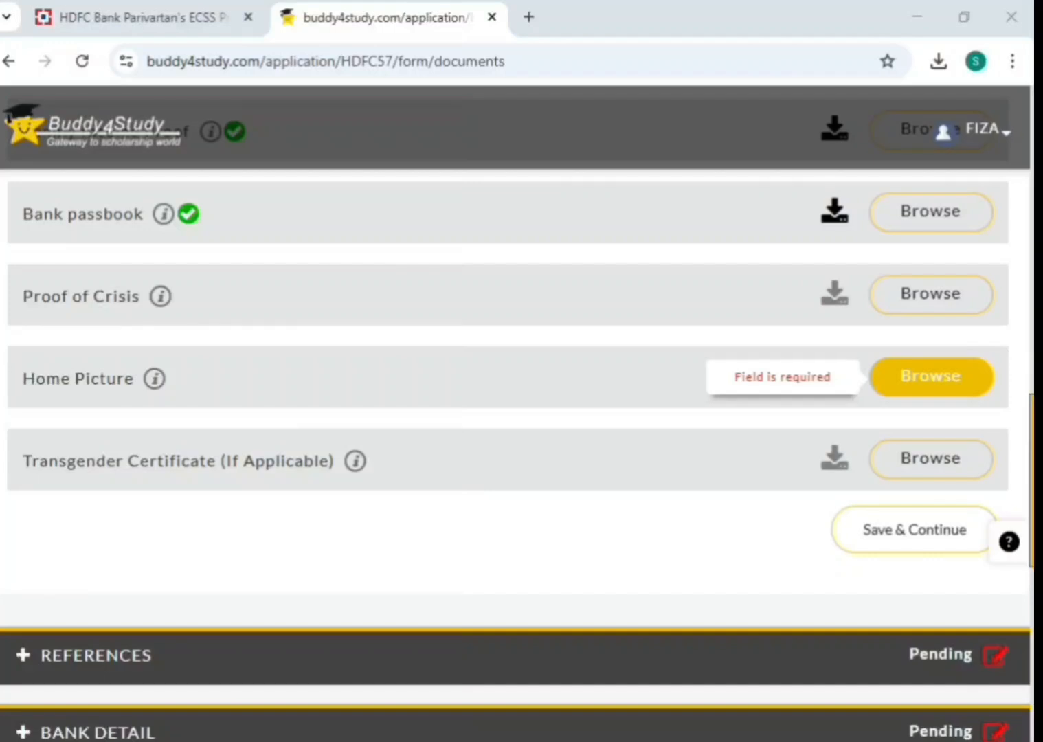
{"action": "left_click", "coordinate": [780, 487]}
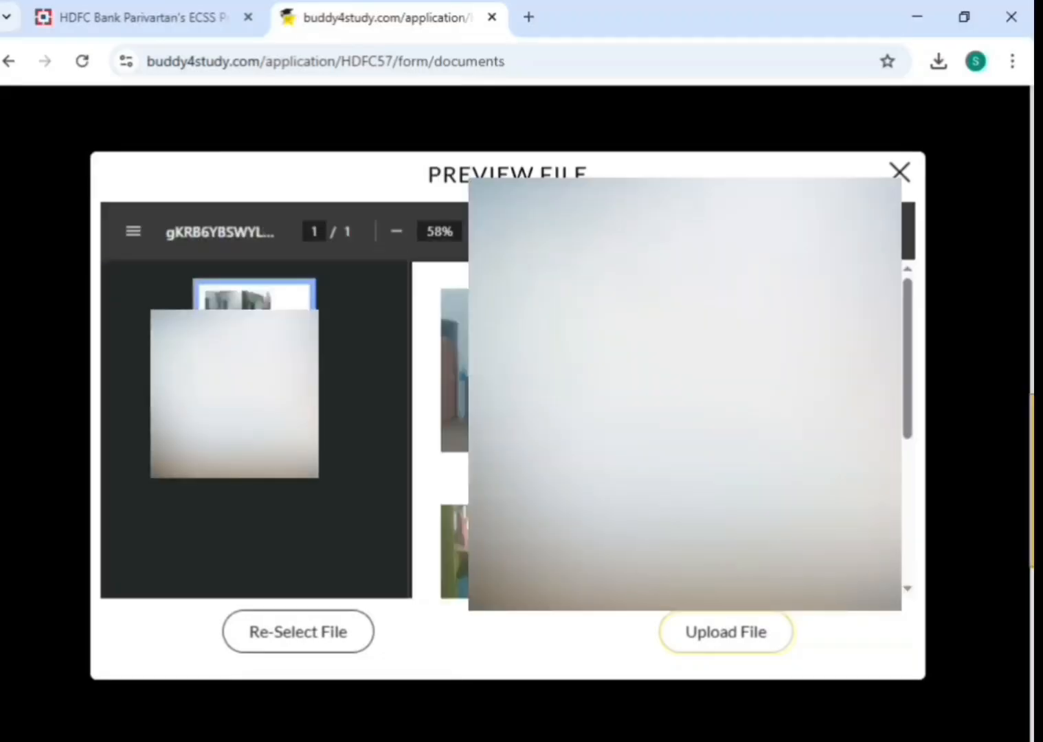
{"action": "left_click", "coordinate": [724, 644]}
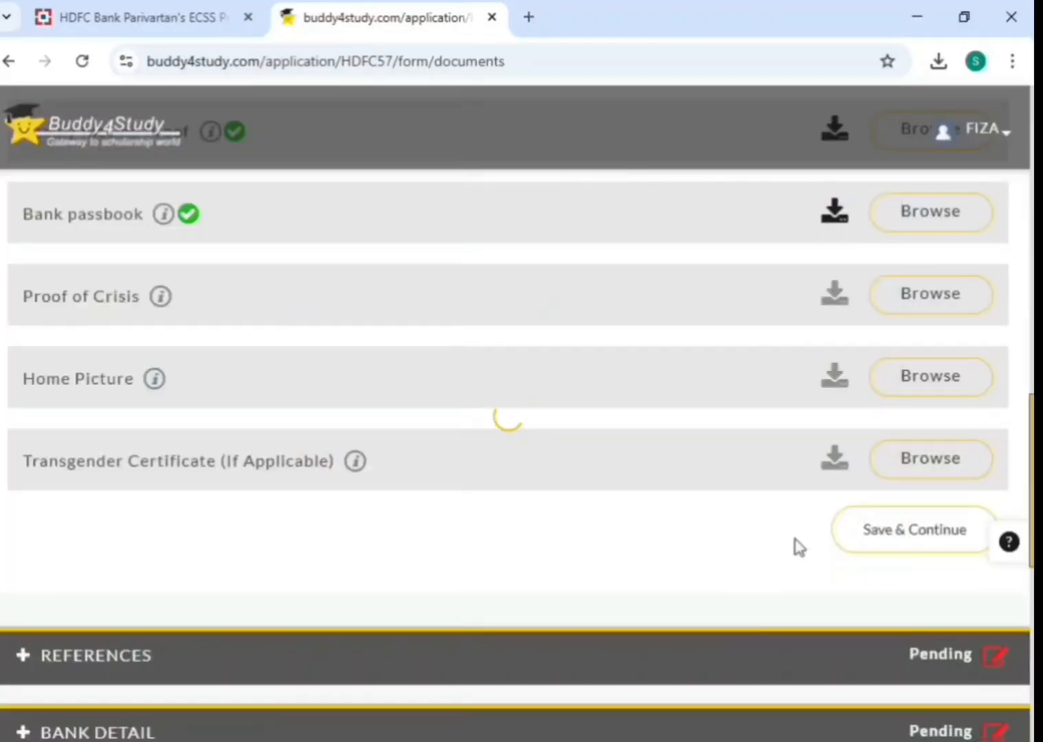
{"action": "left_click", "coordinate": [857, 530]}
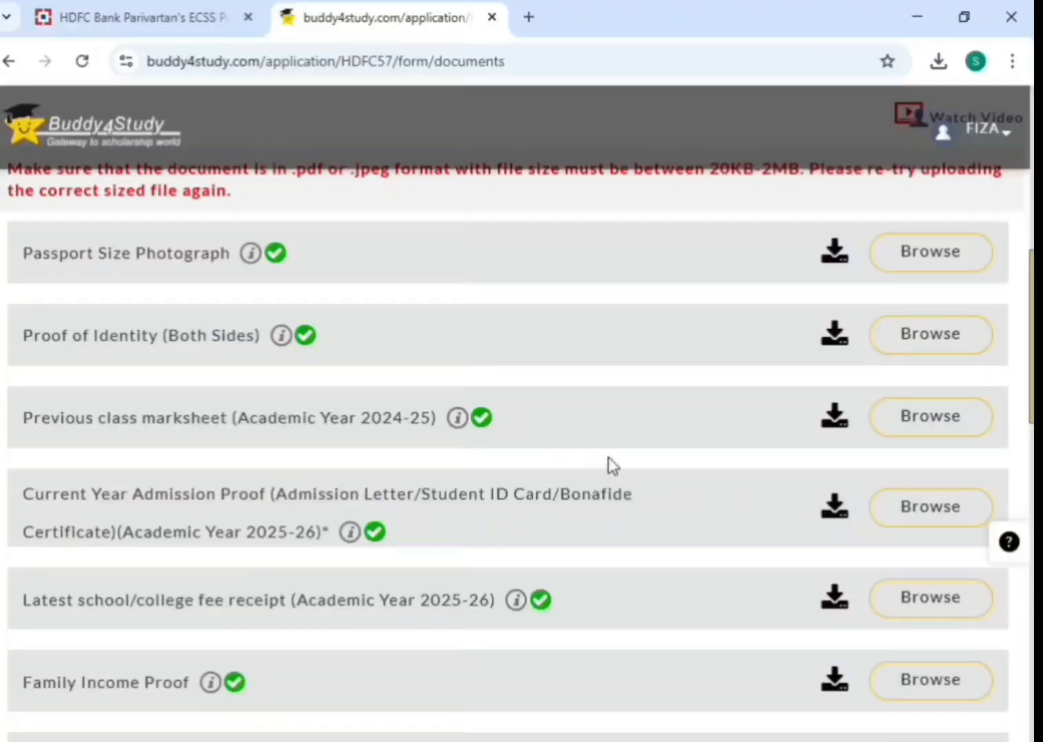
Save the documents section and acknowledge the 'All documents have been uploaded' message
{"action": "scroll", "coordinate": [611, 460], "scroll_direction": "up", "scroll_amount": 2}
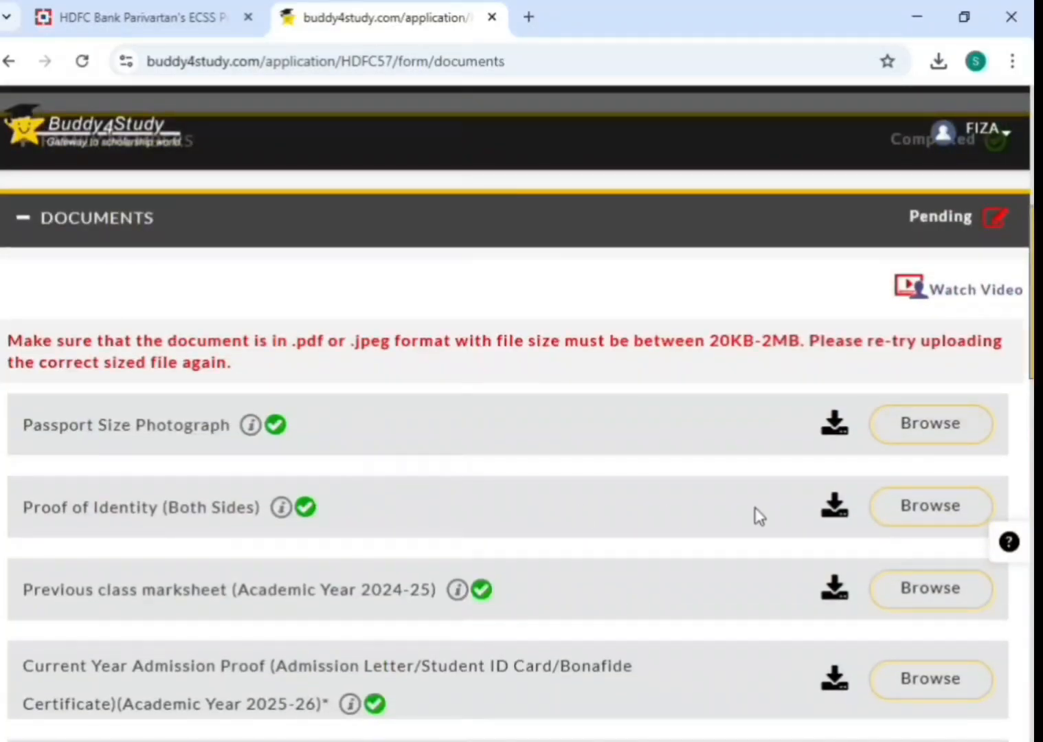
{"action": "left_click", "coordinate": [959, 517]}
{"action": "scroll", "coordinate": [440, 615], "scroll_direction": "down", "scroll_amount": 2}
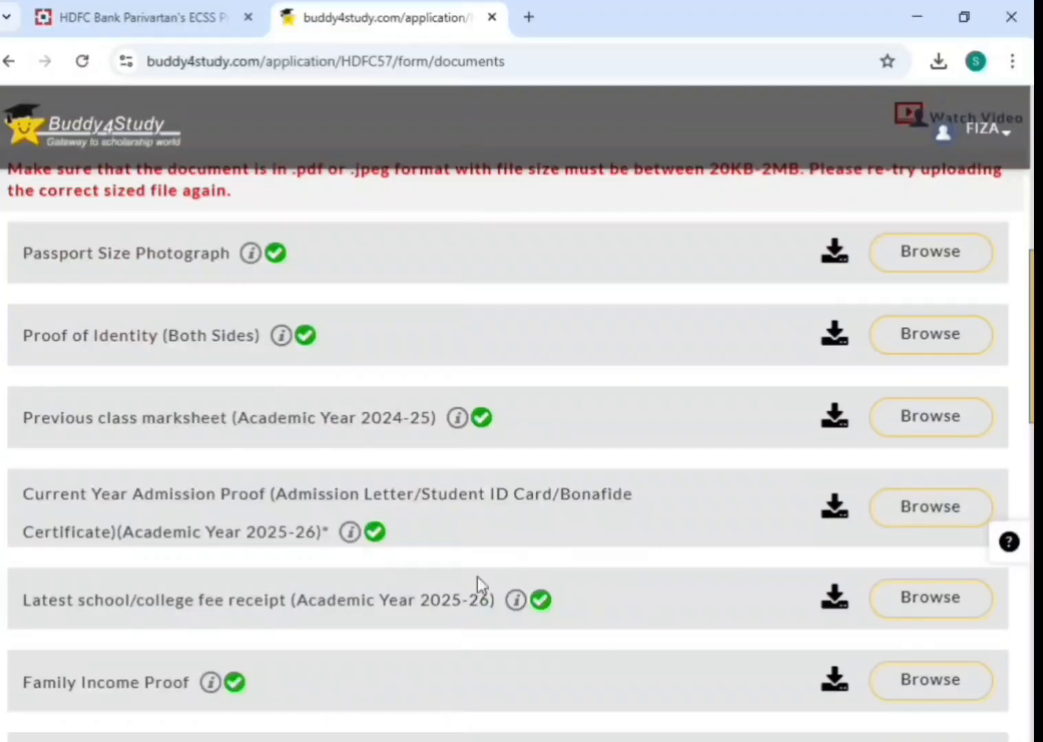
{"action": "scroll", "coordinate": [654, 626], "scroll_direction": "down", "scroll_amount": 4}
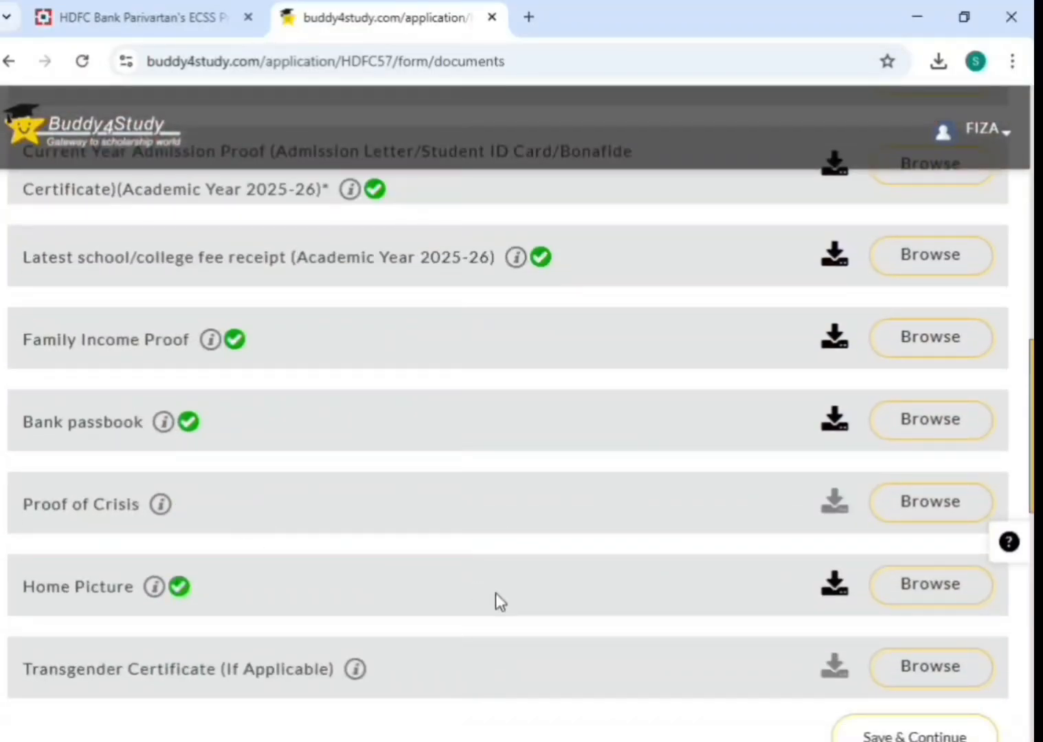
{"action": "scroll", "coordinate": [496, 603], "scroll_direction": "down", "scroll_amount": 2}
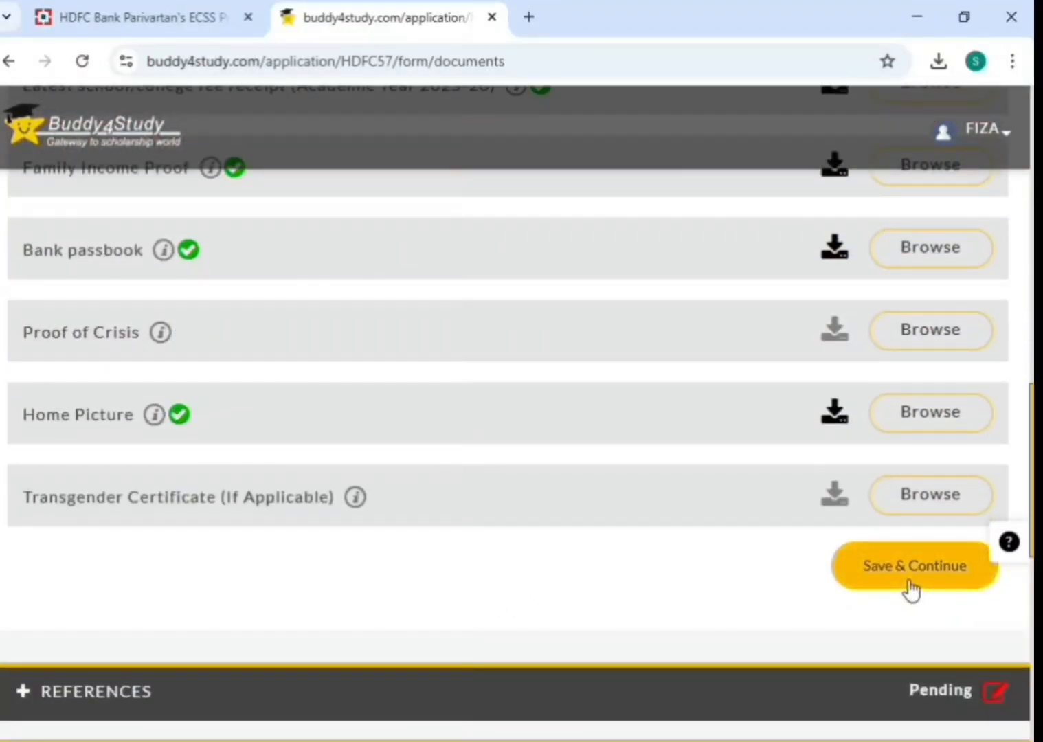
{"action": "left_click", "coordinate": [911, 588]}
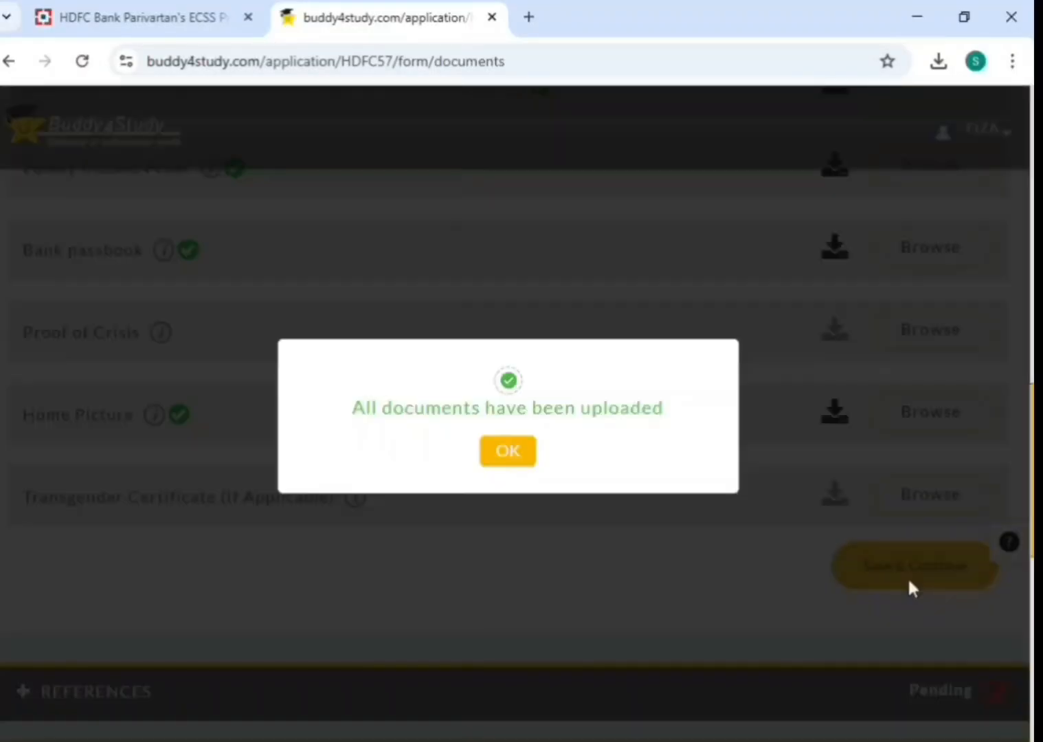
{"action": "left_click", "coordinate": [492, 454]}
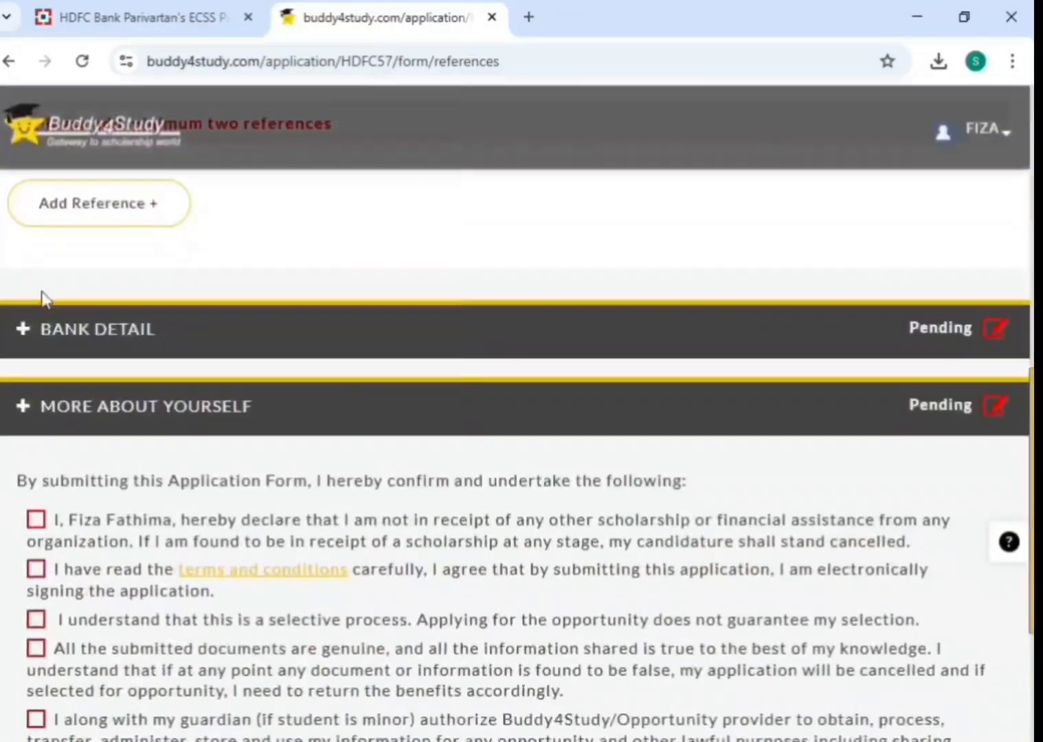
Add and save a first reference with the reference's name, mobile number and relation Teacher
{"action": "scroll", "coordinate": [414, 417], "scroll_direction": "up", "scroll_amount": 5}
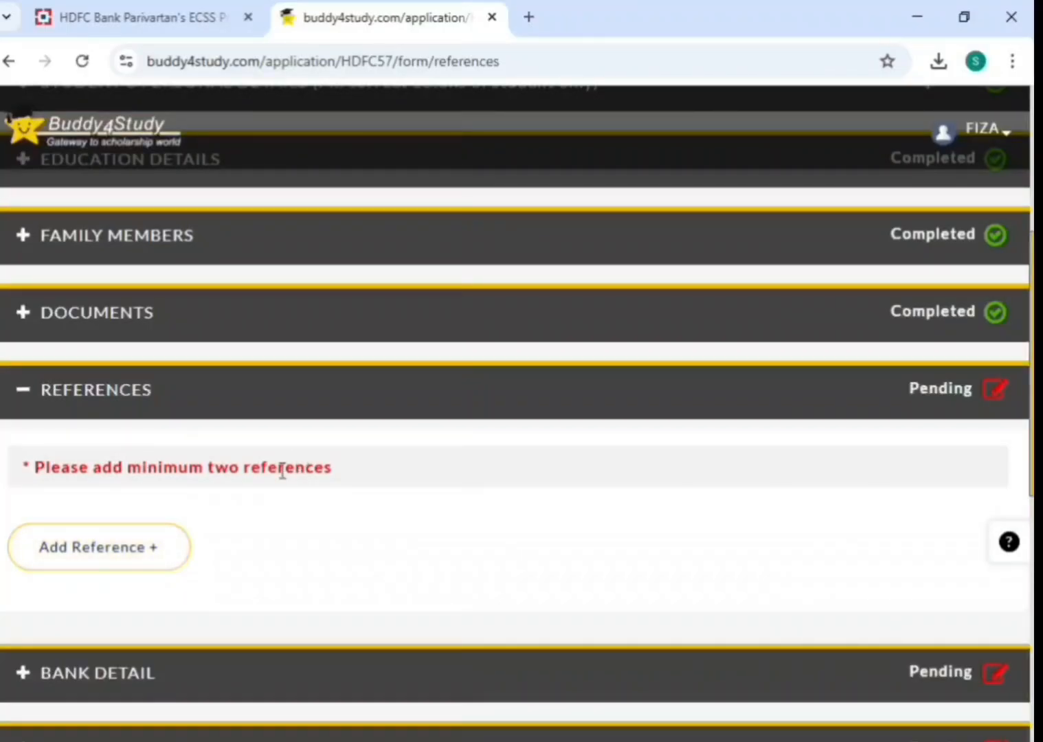
{"action": "left_click", "coordinate": [107, 553]}
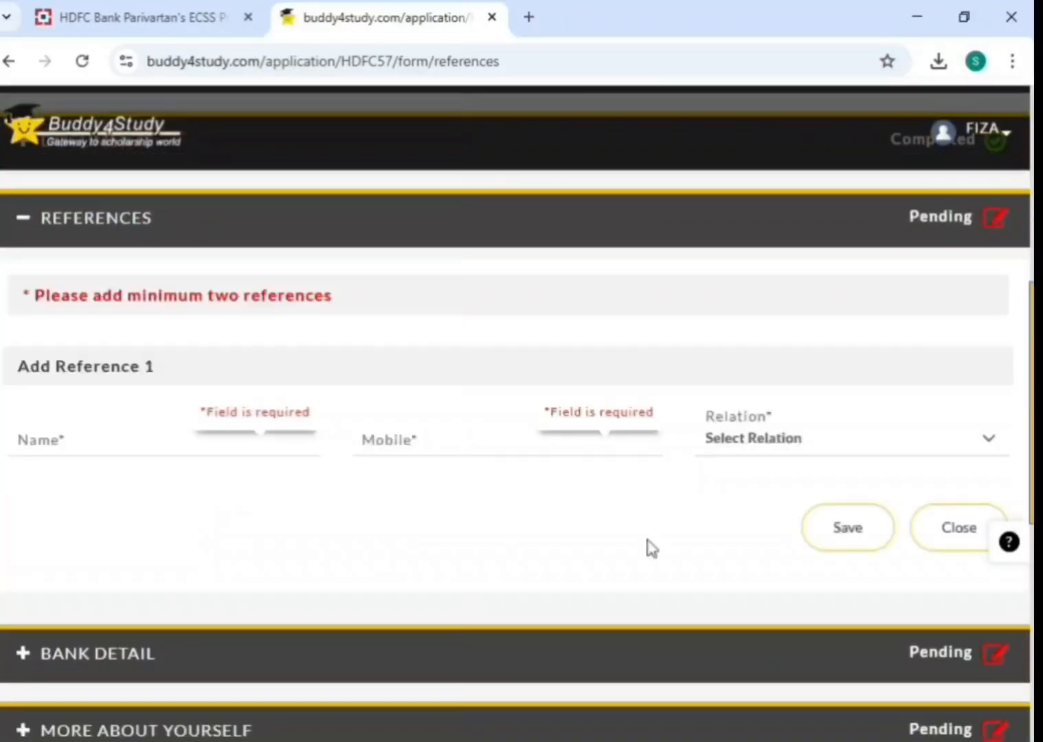
{"action": "left_click", "coordinate": [134, 446]}
{"action": "type", "text": "s"}
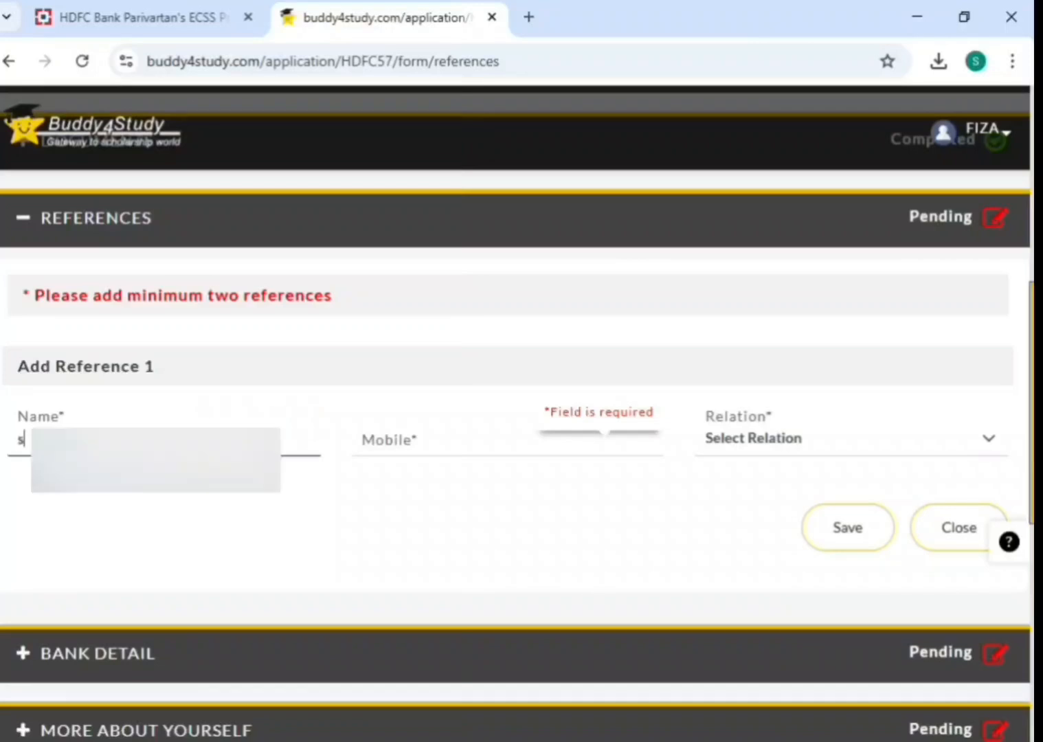
{"action": "type", "text": "h"}
{"action": "left_click", "coordinate": [736, 451]}
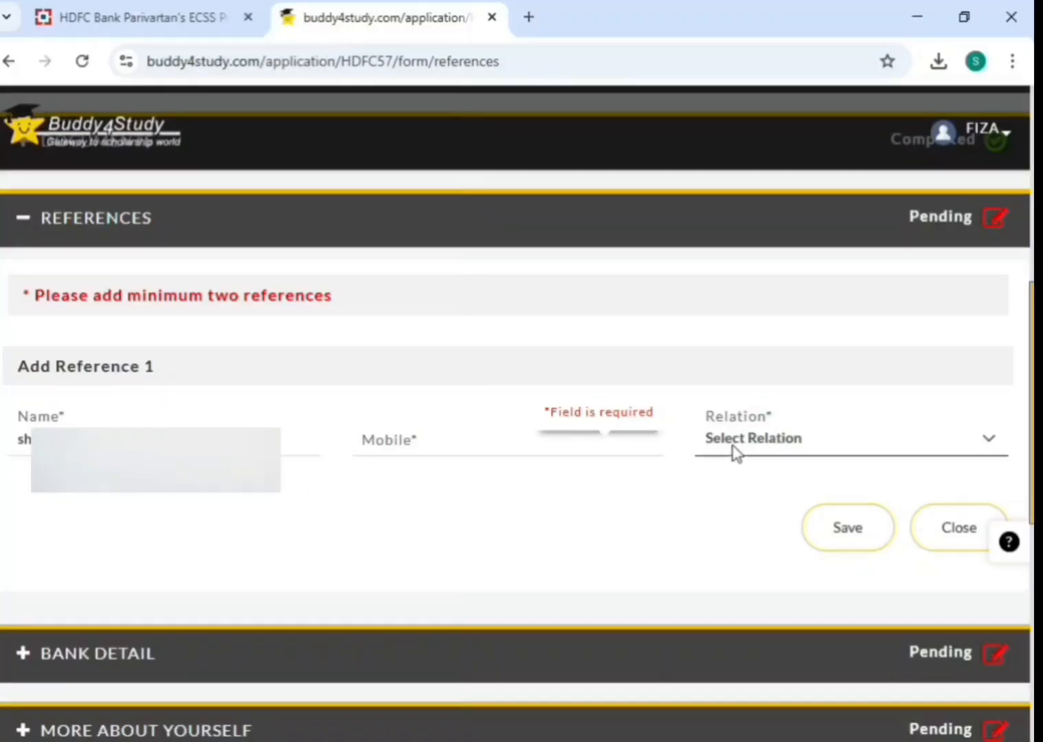
{"action": "left_click", "coordinate": [757, 500]}
{"action": "left_click", "coordinate": [483, 443]}
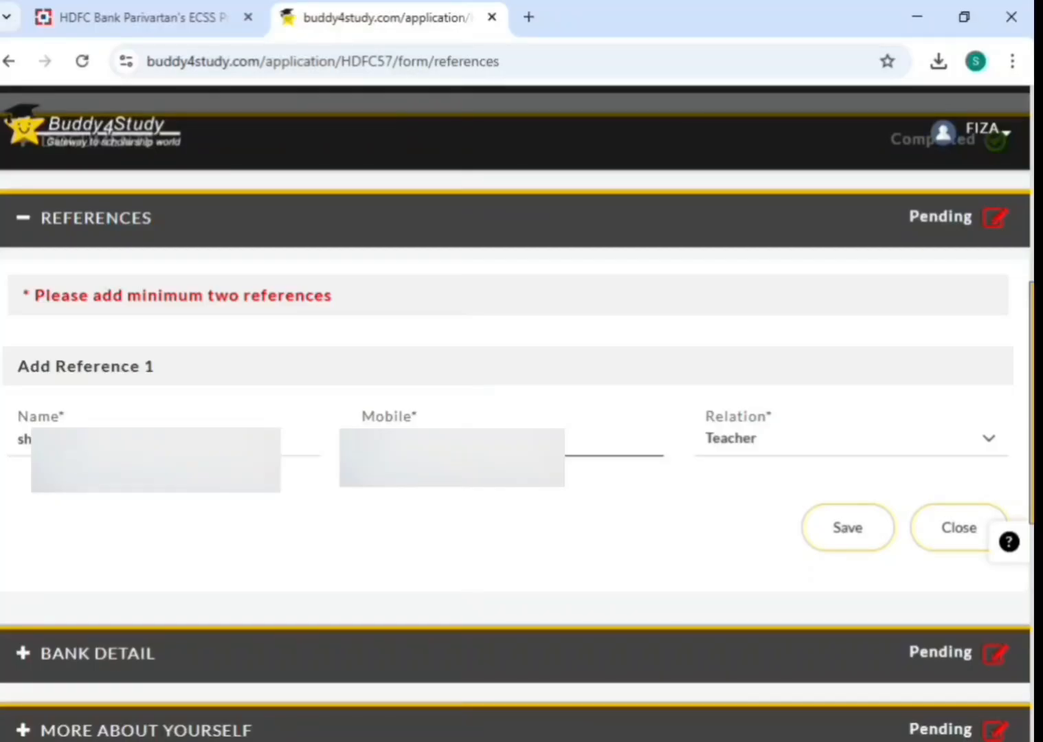
{"action": "left_click", "coordinate": [841, 543]}
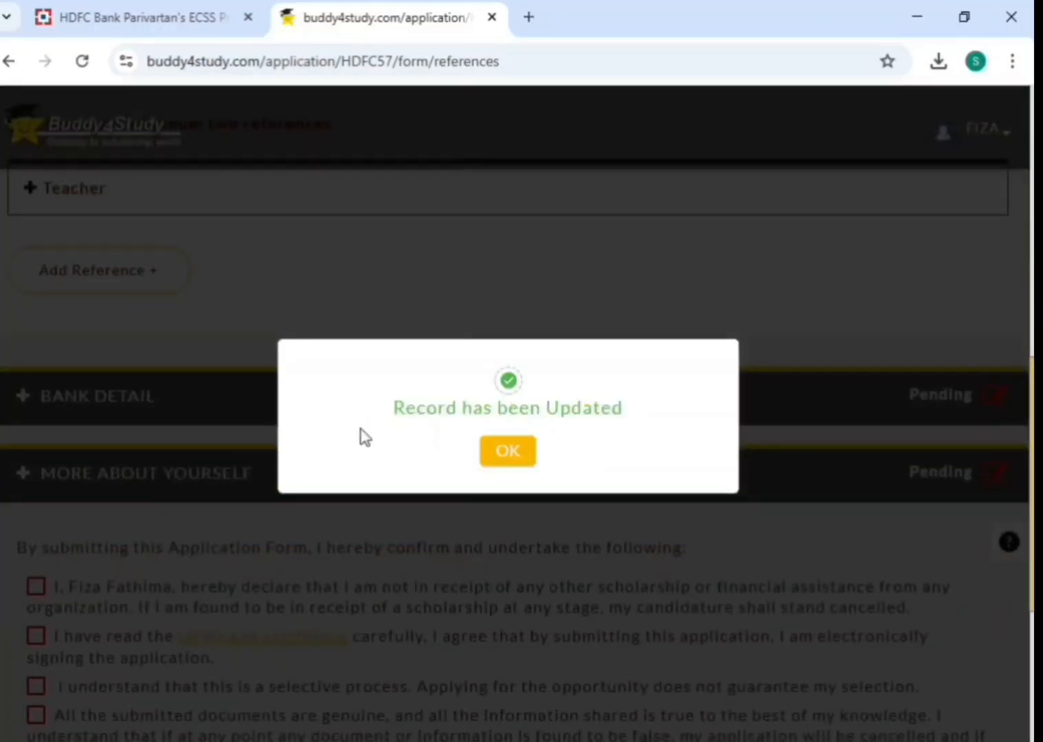
{"action": "left_click", "coordinate": [505, 454]}
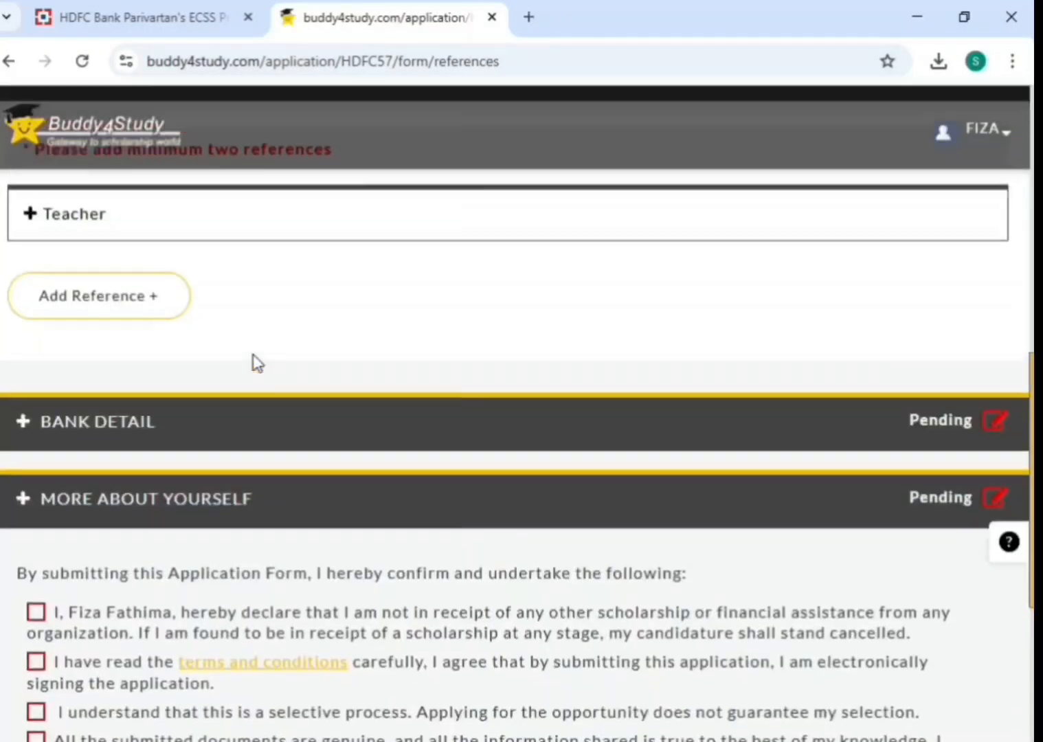
{"action": "scroll", "coordinate": [114, 378], "scroll_direction": "up", "scroll_amount": 5}
Add and save a second reference with the reference's name, mobile number and relation HoD
{"action": "scroll", "coordinate": [163, 452], "scroll_direction": "down", "scroll_amount": 2}
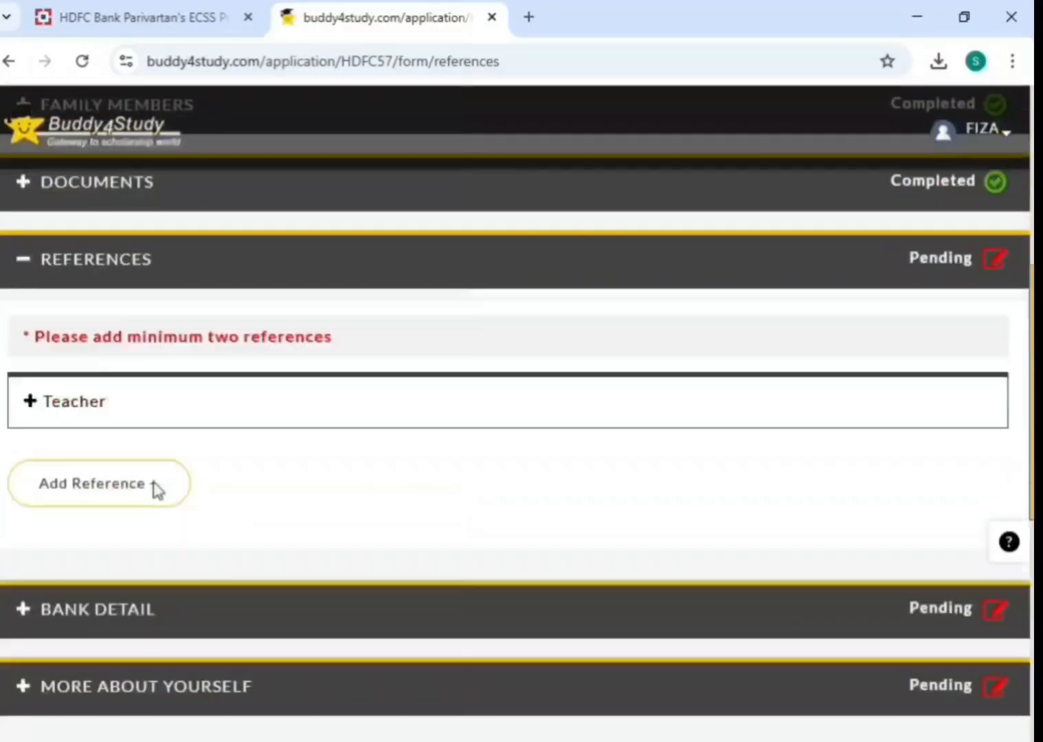
{"action": "left_click", "coordinate": [157, 490]}
{"action": "left_click", "coordinate": [142, 515]}
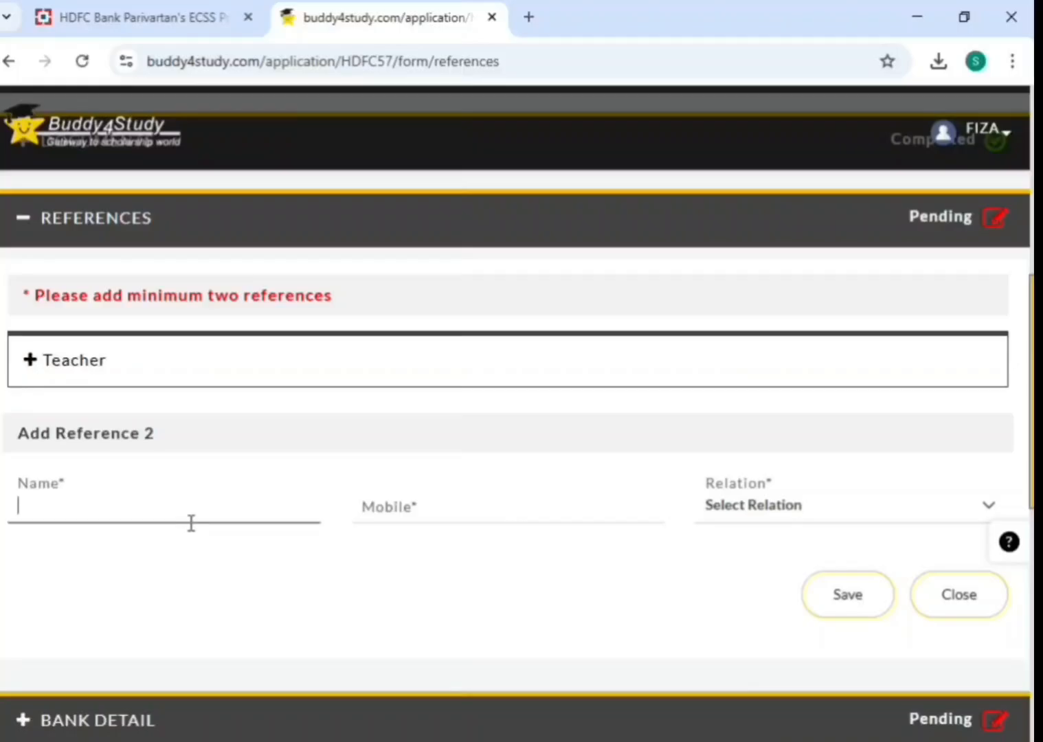
{"action": "type", "text": "a"}
{"action": "key", "text": "BackSpace"}
{"action": "type", "text": "As"}
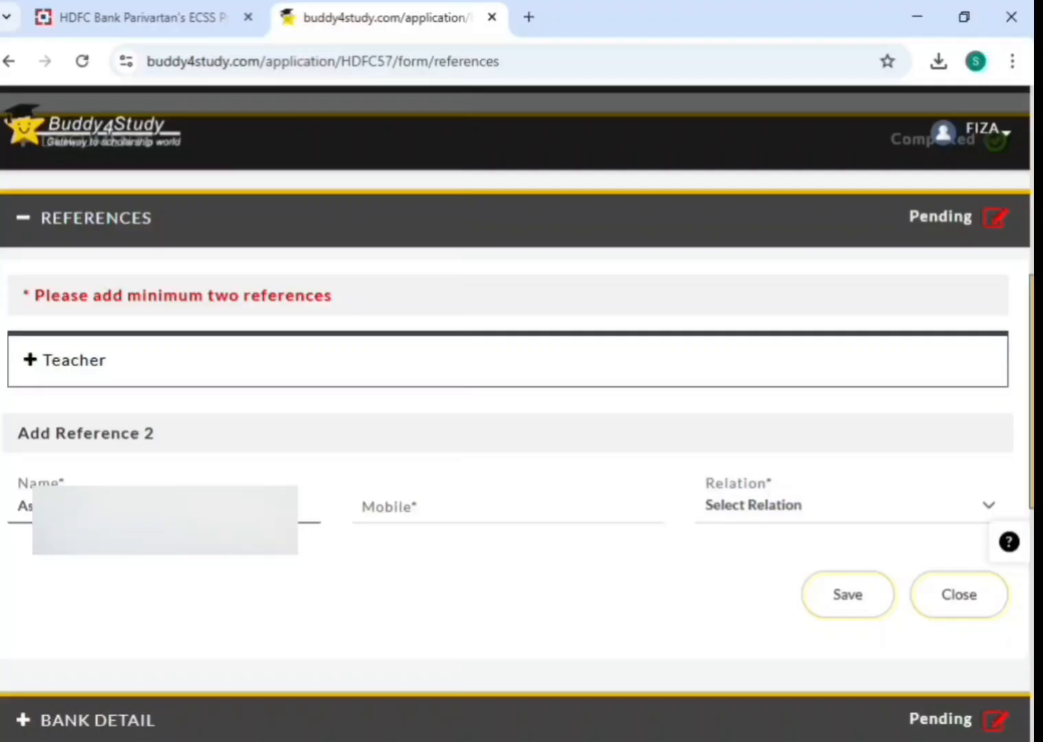
{"action": "left_click", "coordinate": [474, 510]}
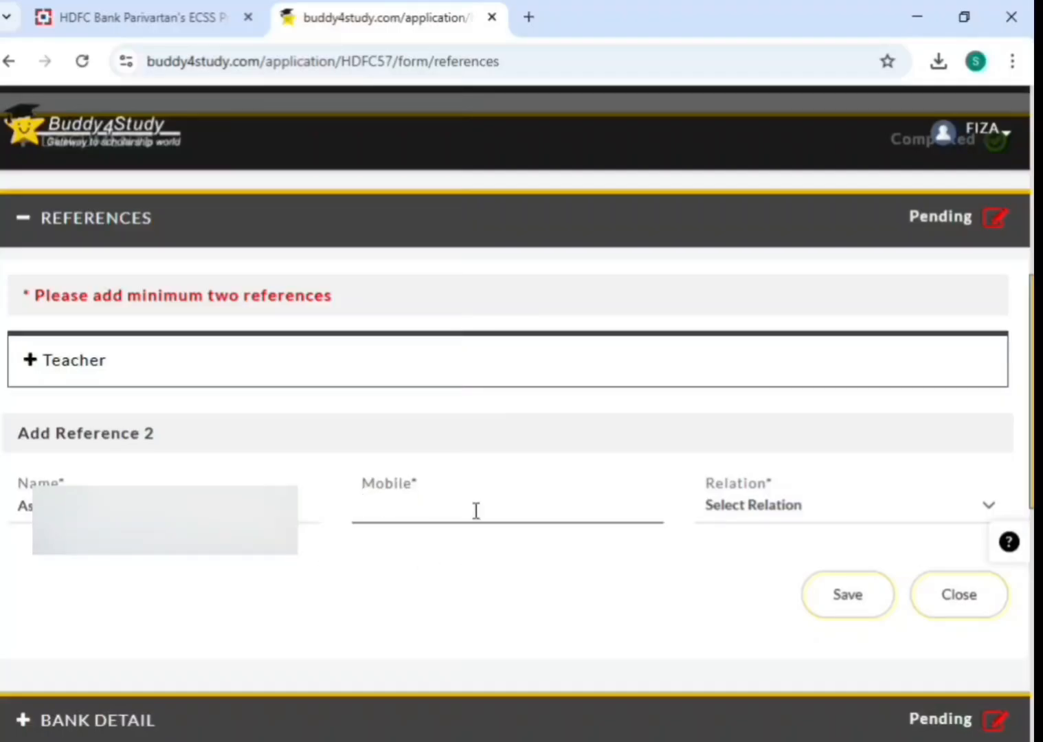
{"action": "type", "text": "9"}
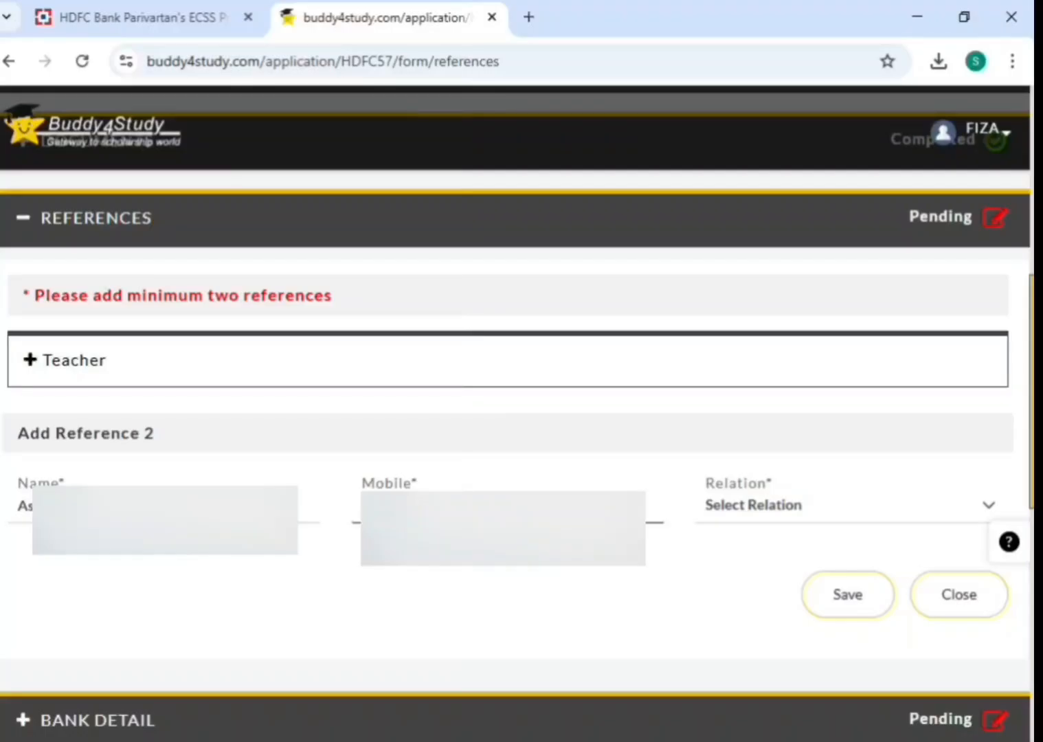
{"action": "left_click", "coordinate": [745, 521]}
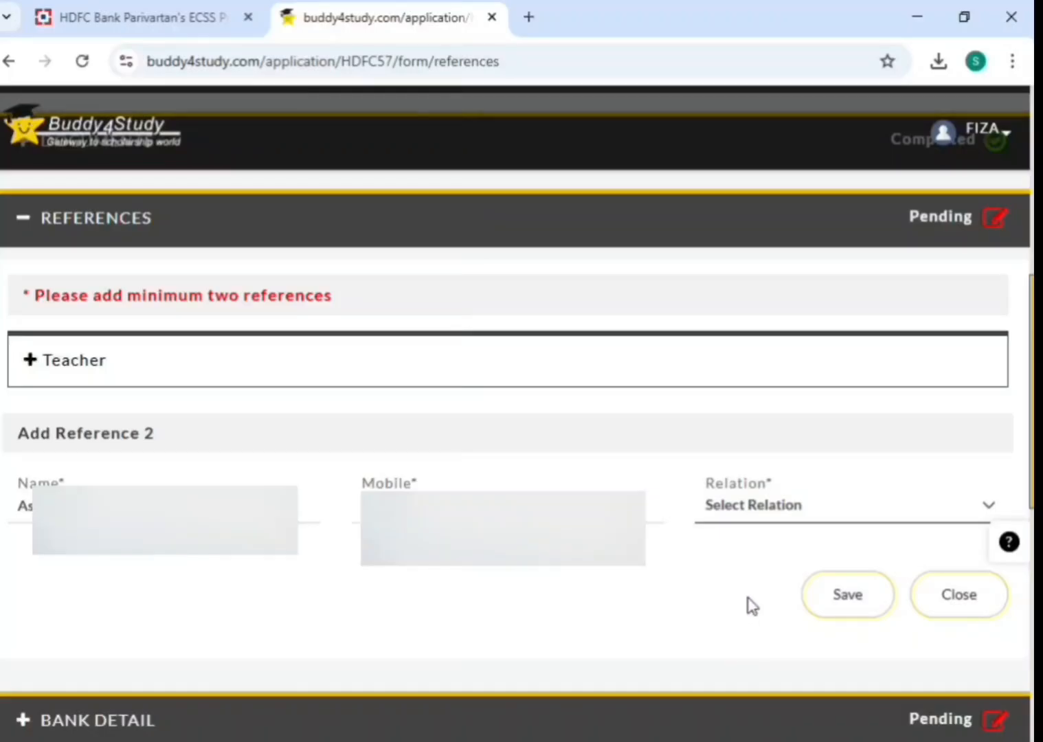
{"action": "key", "text": "h"}
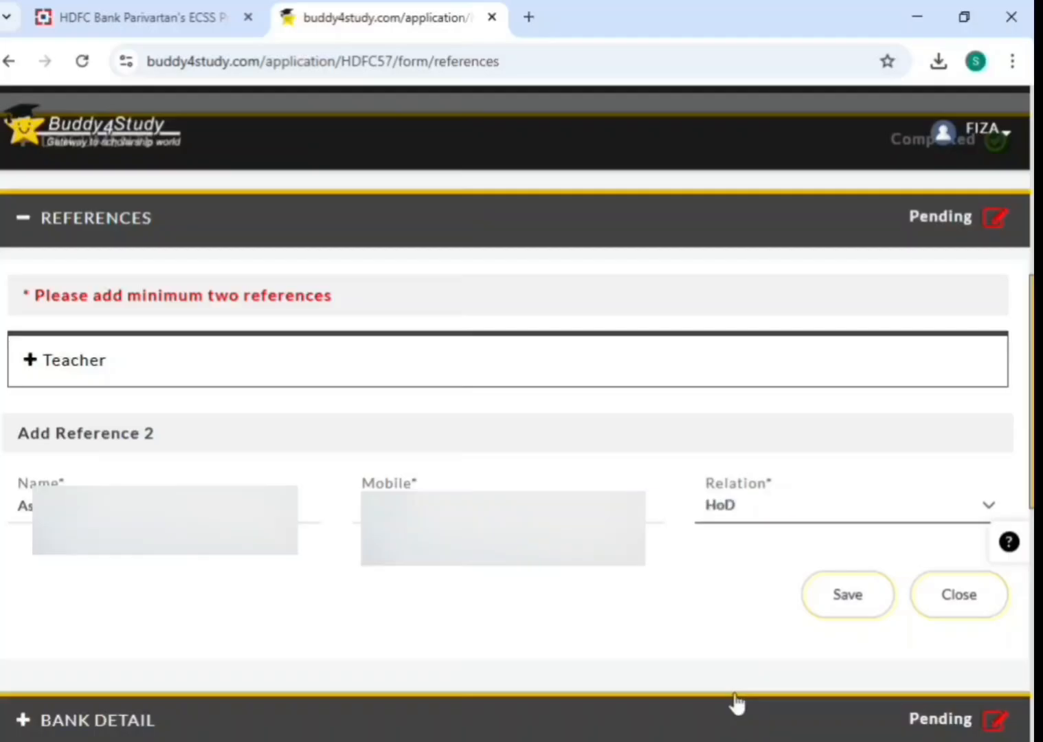
{"action": "left_click", "coordinate": [827, 622]}
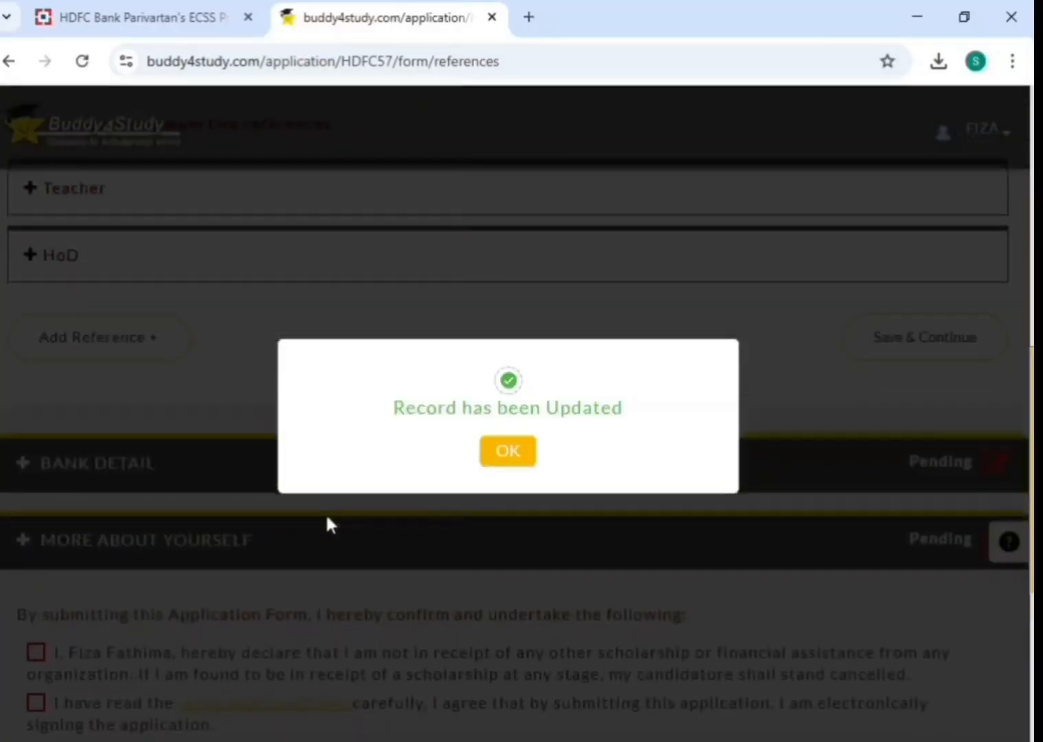
{"action": "left_click", "coordinate": [489, 460]}
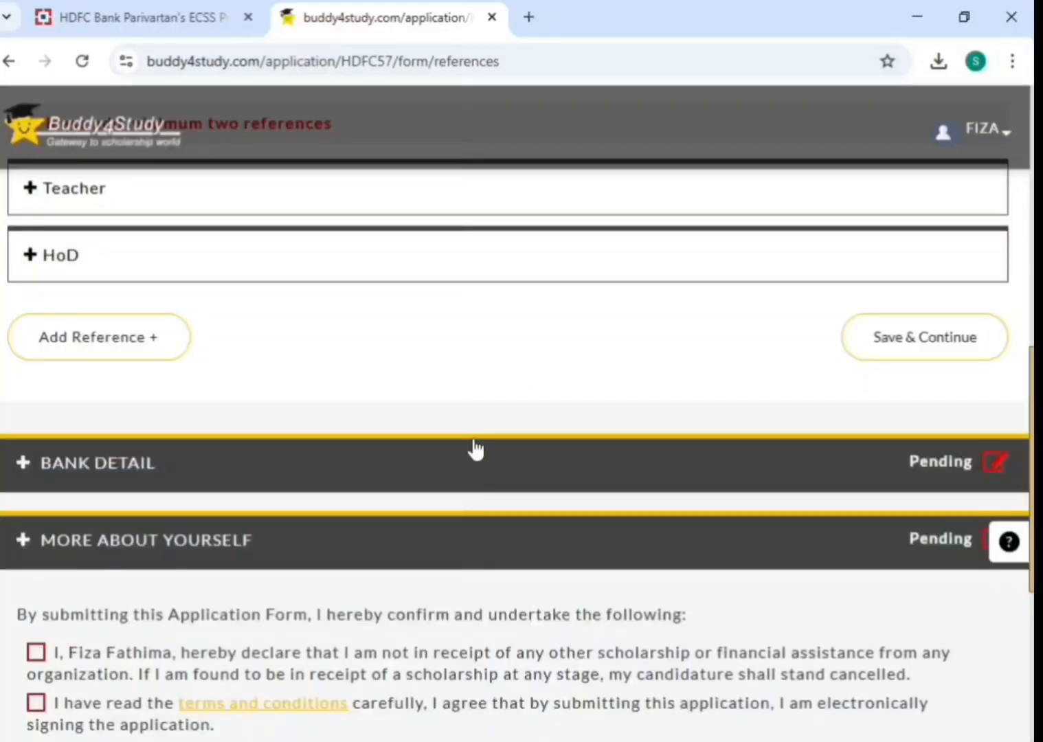
Add a new bank detail with the account holder's name and account number
{"action": "left_click", "coordinate": [136, 479]}
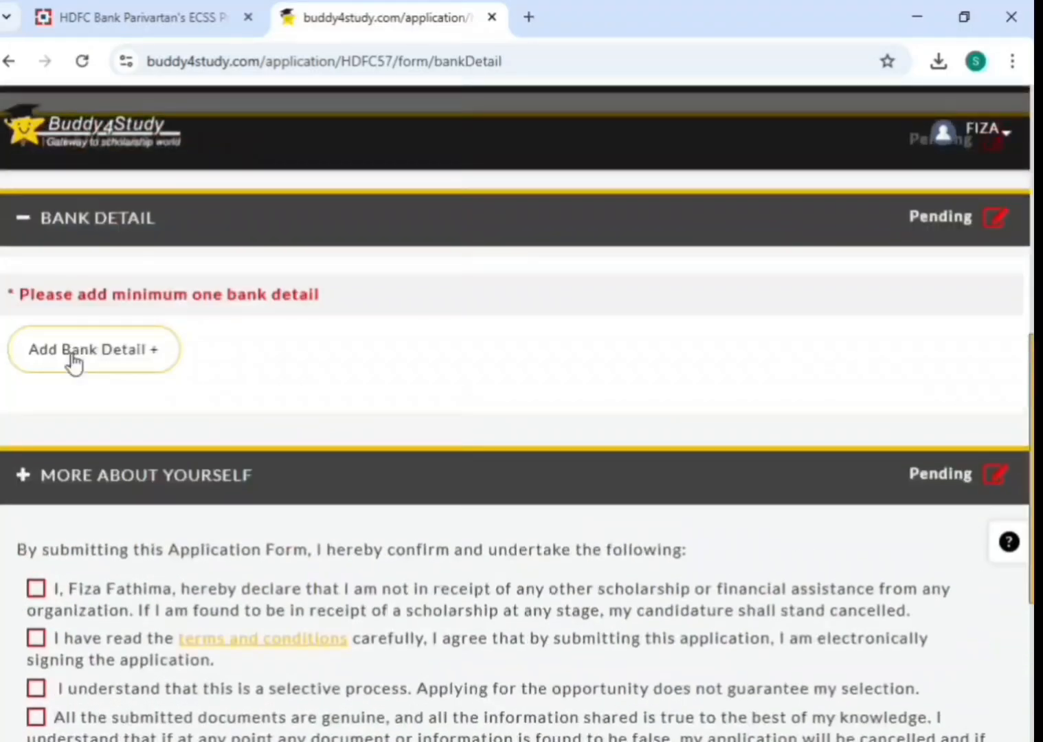
{"action": "left_click", "coordinate": [70, 359]}
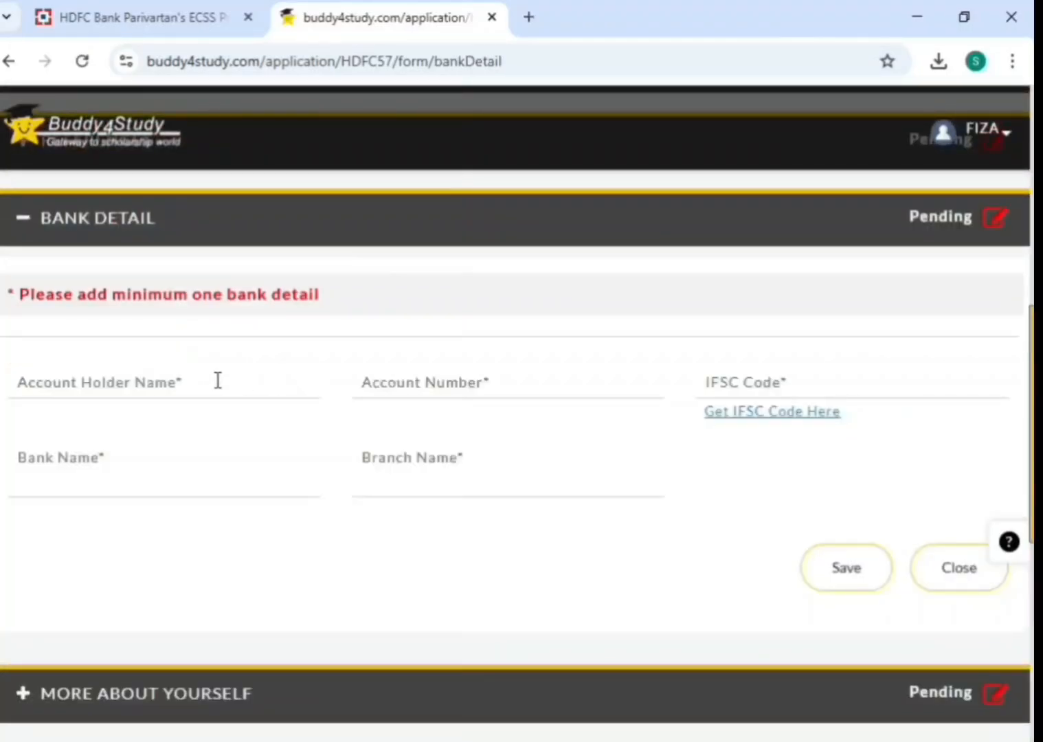
{"action": "left_click", "coordinate": [147, 382]}
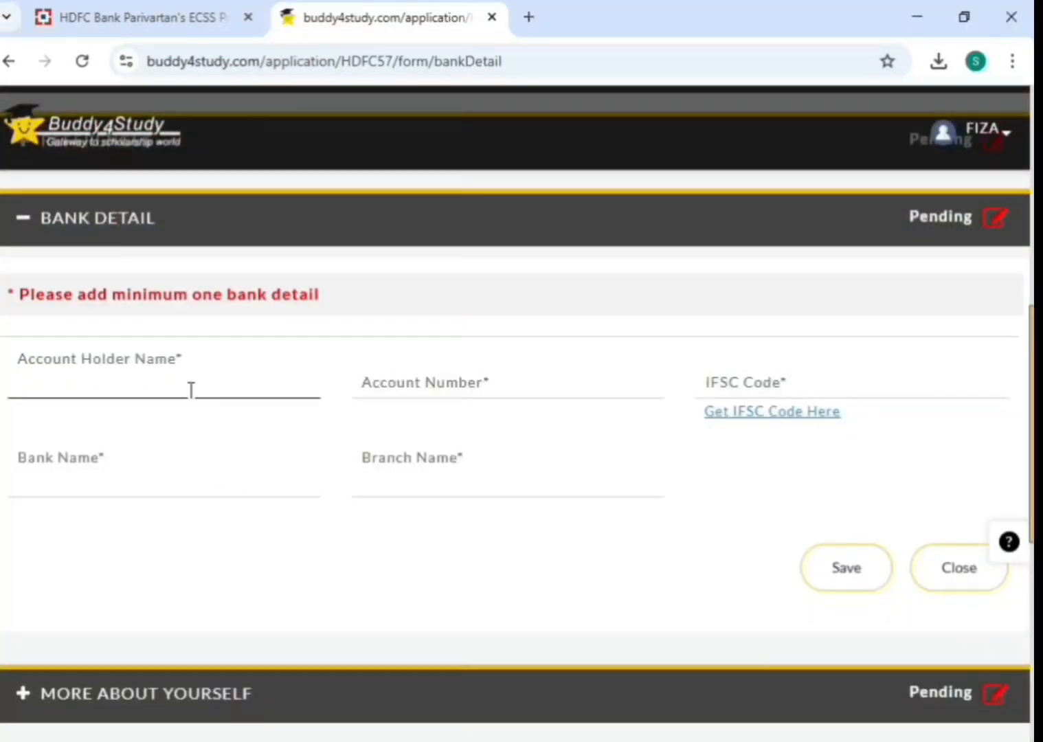
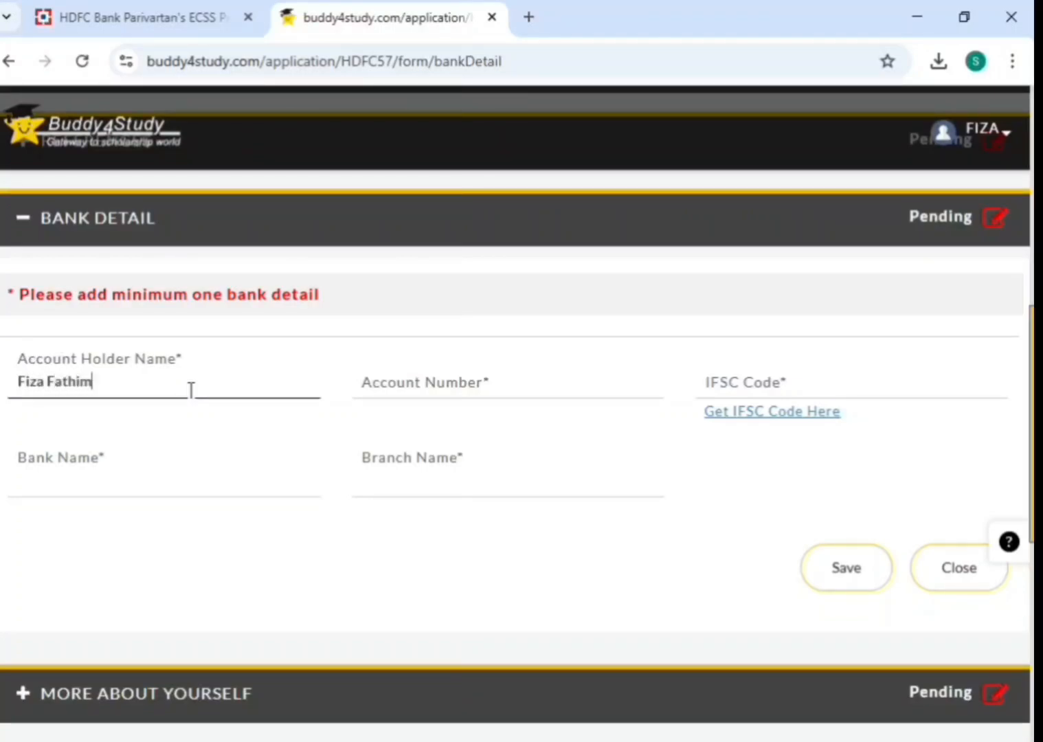
{"action": "left_click", "coordinate": [481, 388]}
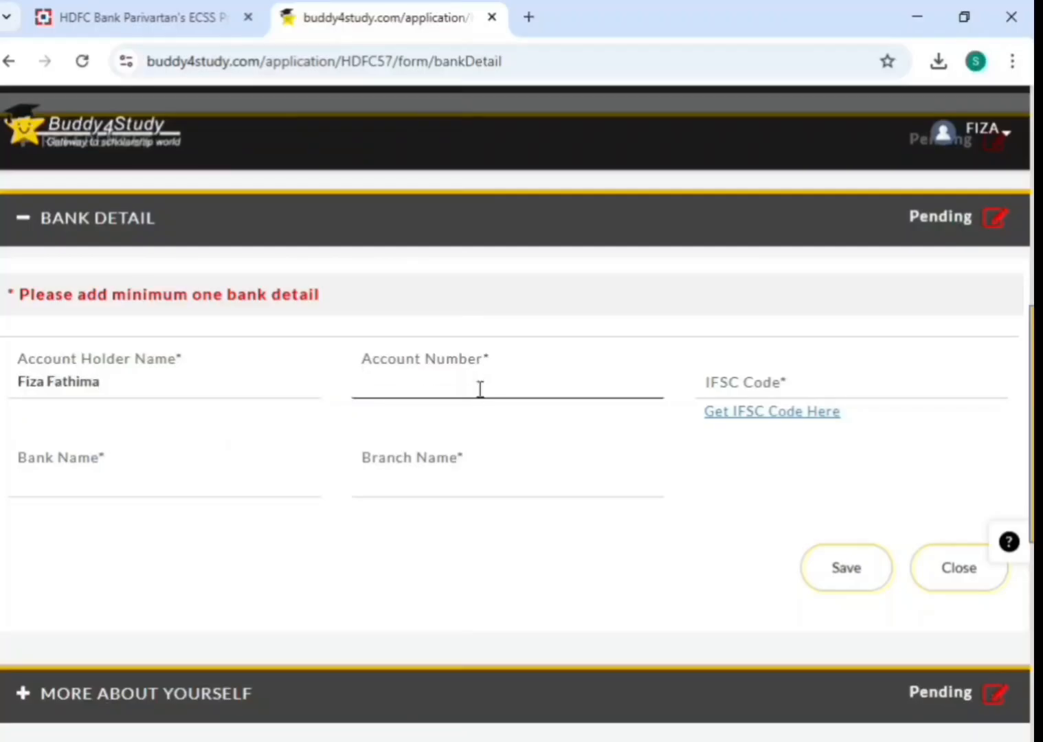
{"action": "type", "text": "111"}
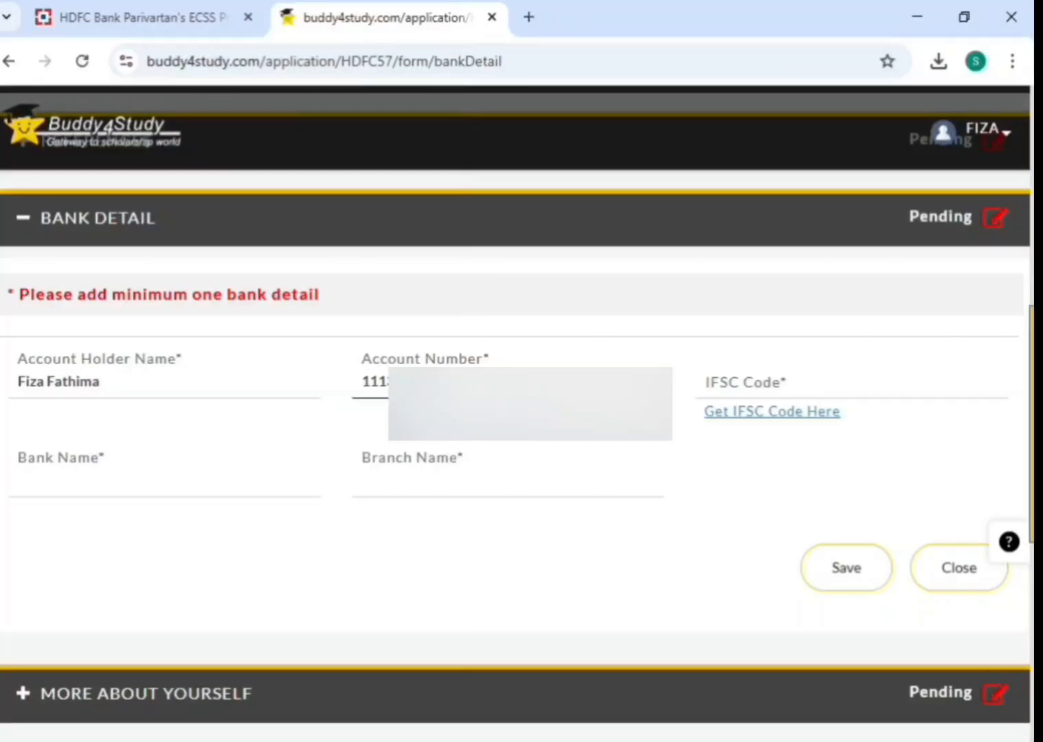
Enter IFSC code UBIN0911135, save the bank detail and continue to the questions
{"action": "left_click", "coordinate": [819, 389]}
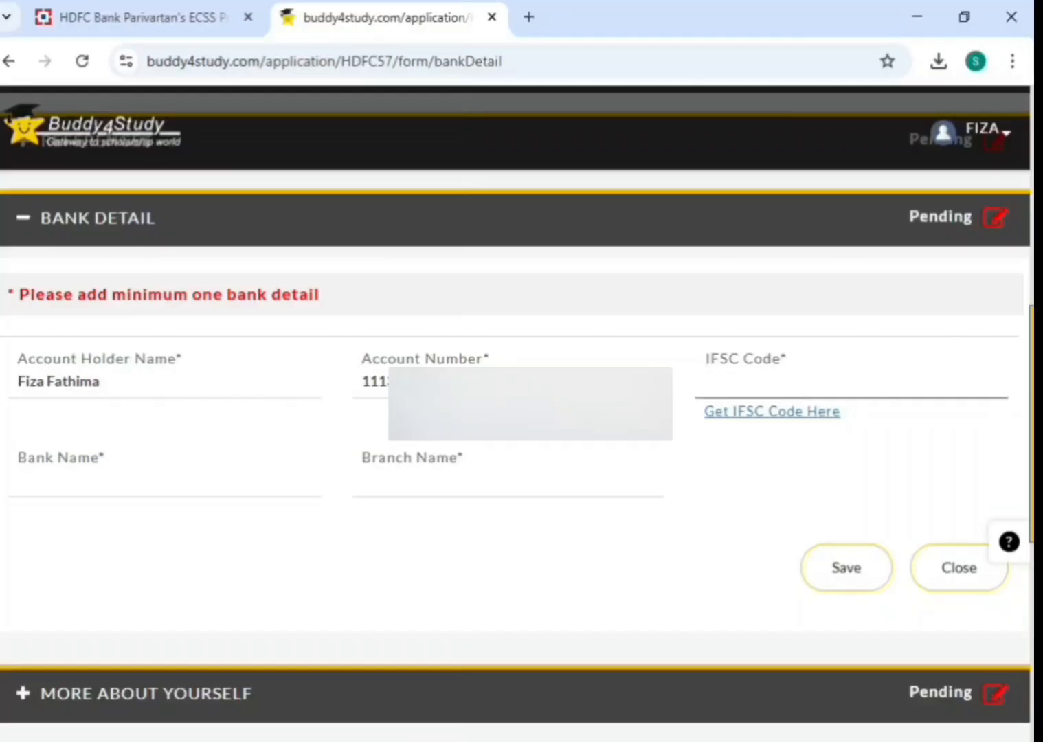
{"action": "key", "text": "alt+Tab"}
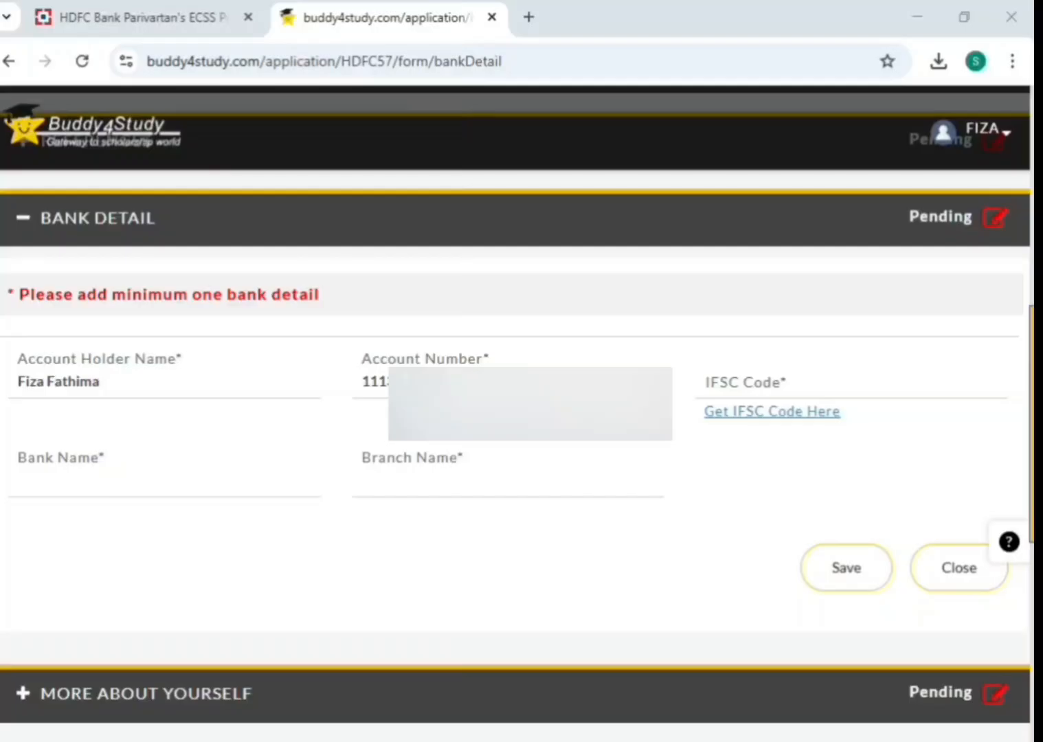
{"action": "key", "text": "Tab"}
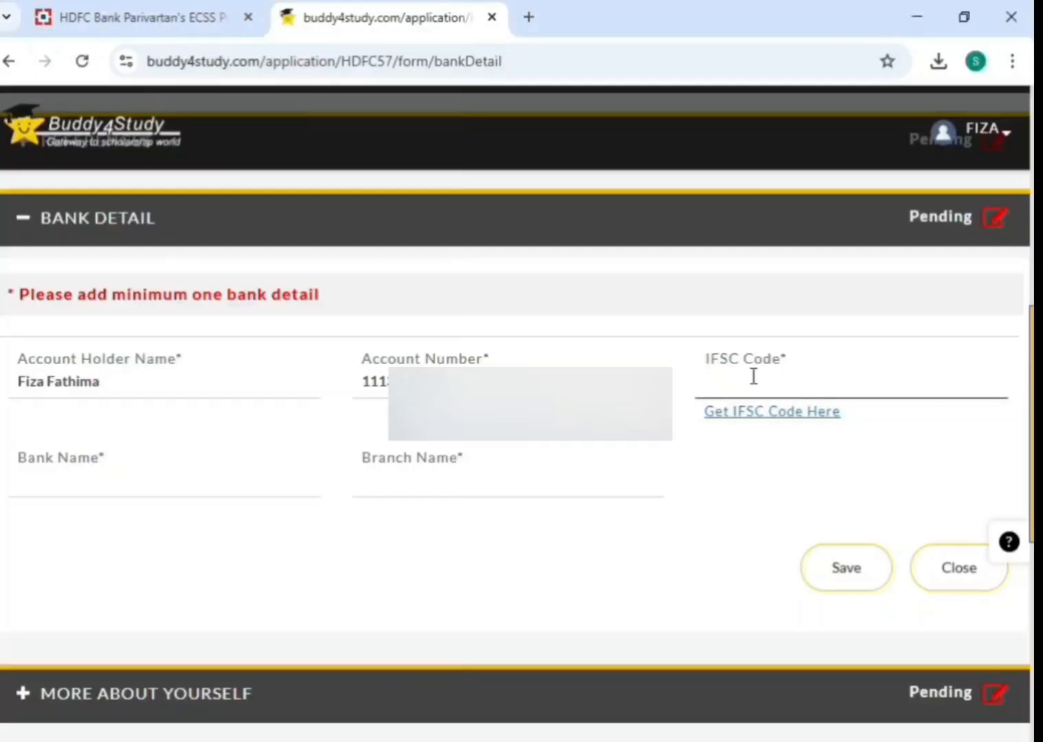
{"action": "type", "text": "u"}
{"action": "key", "text": "BackSpace"}
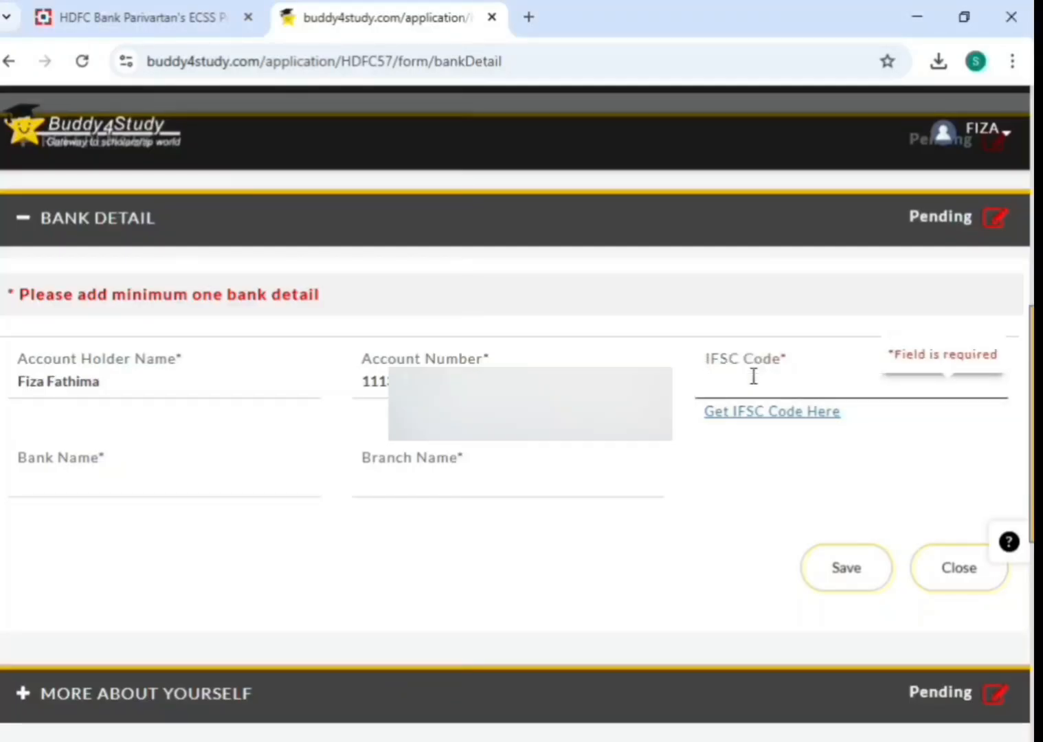
{"action": "type", "text": "UB"}
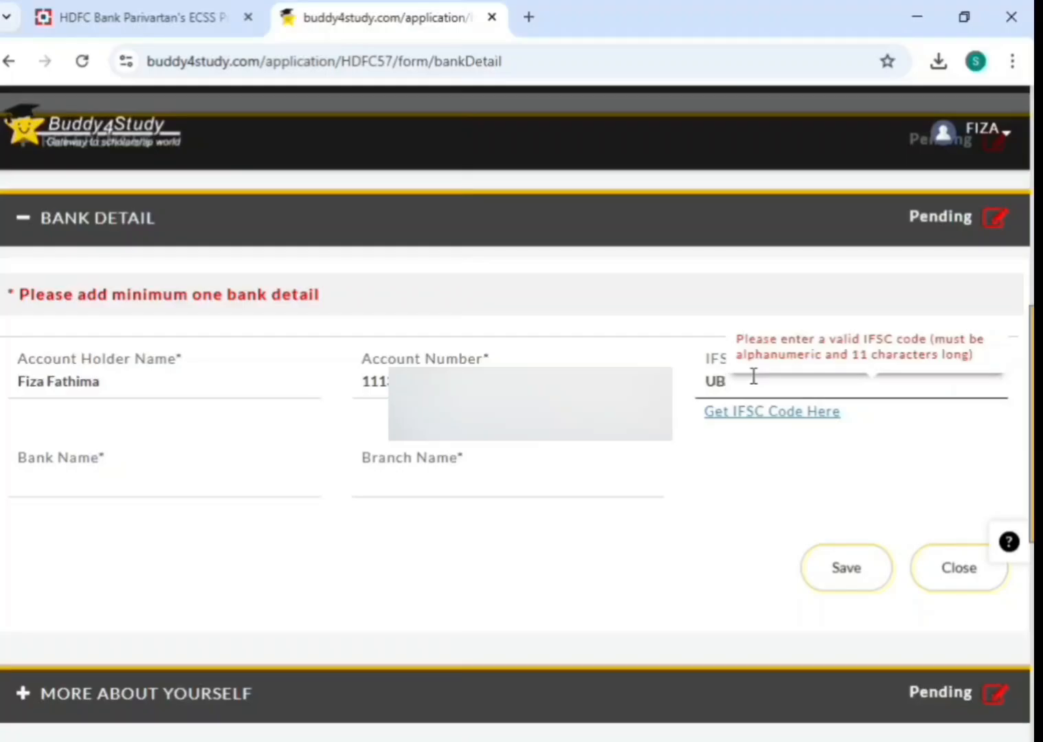
{"action": "type", "text": "IN0911135"}
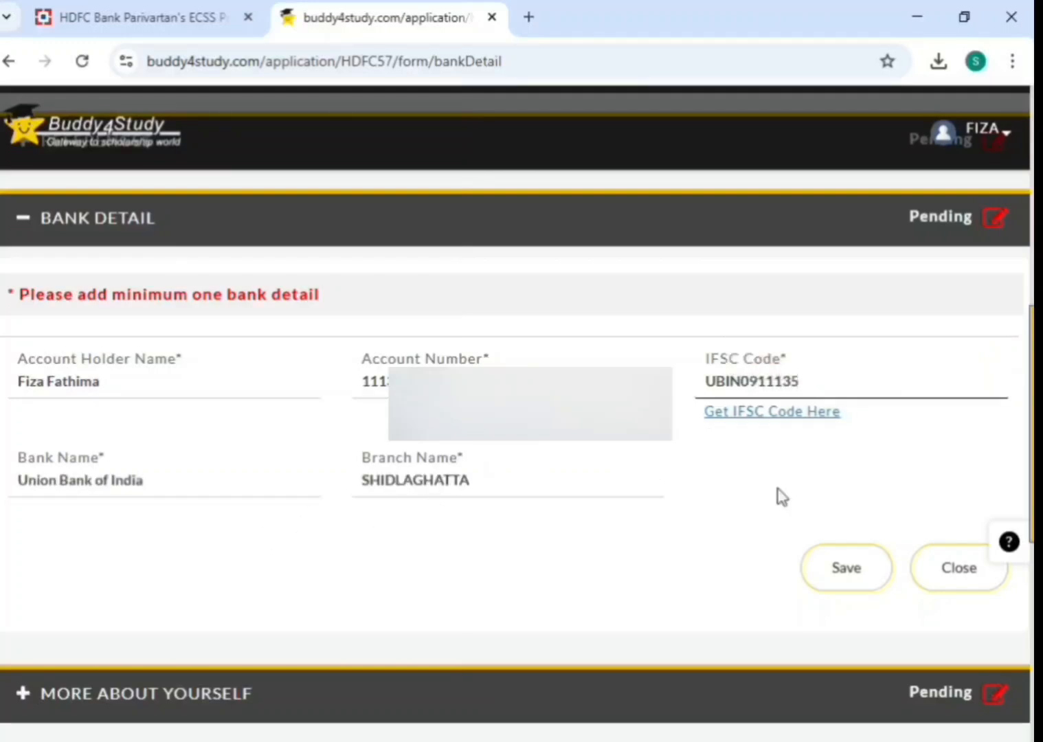
{"action": "left_click", "coordinate": [873, 584]}
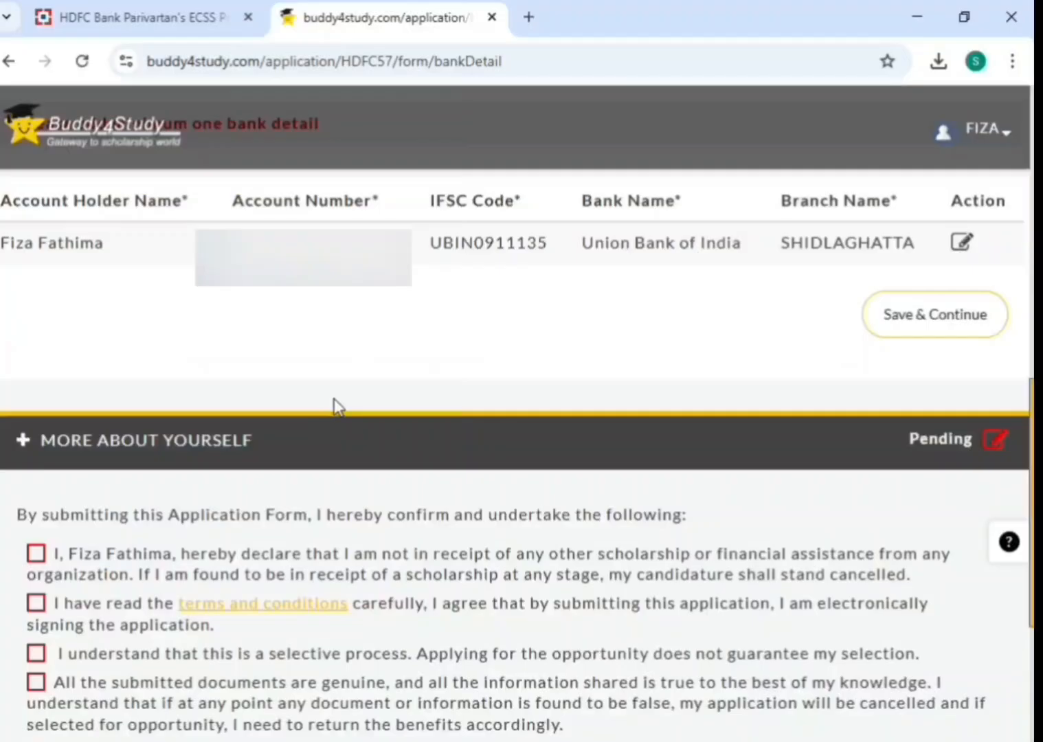
{"action": "left_click", "coordinate": [950, 325]}
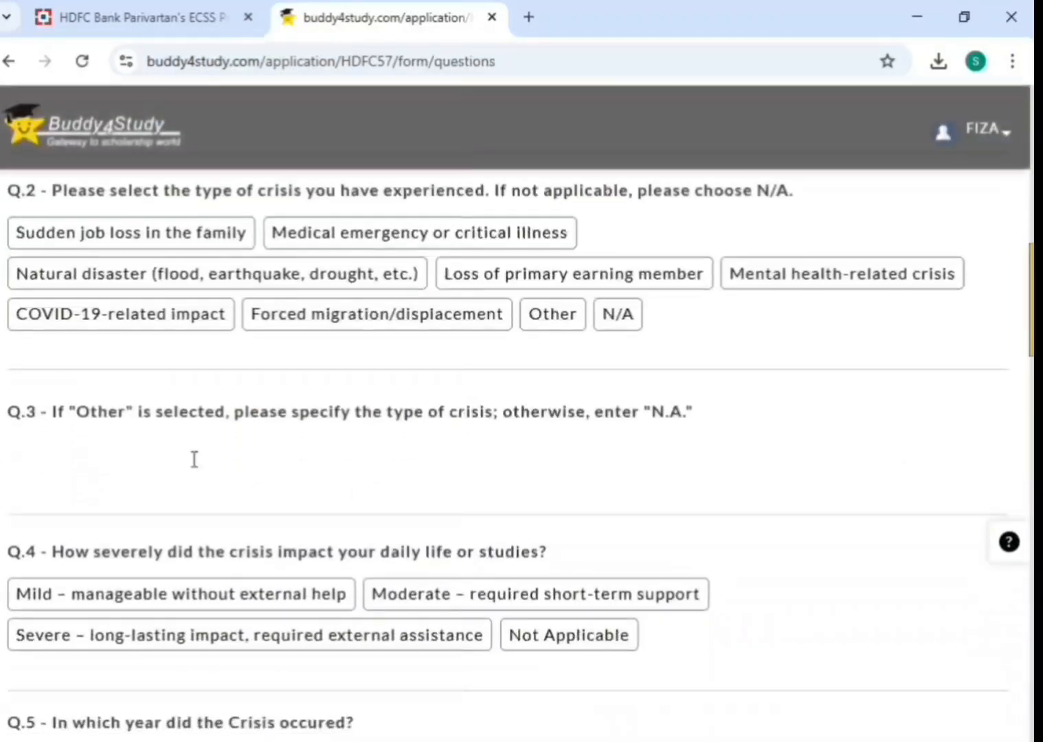
Start the Q.1 answer with 'my name is' followed by the student's name
{"action": "scroll", "coordinate": [307, 354], "scroll_direction": "up", "scroll_amount": 8}
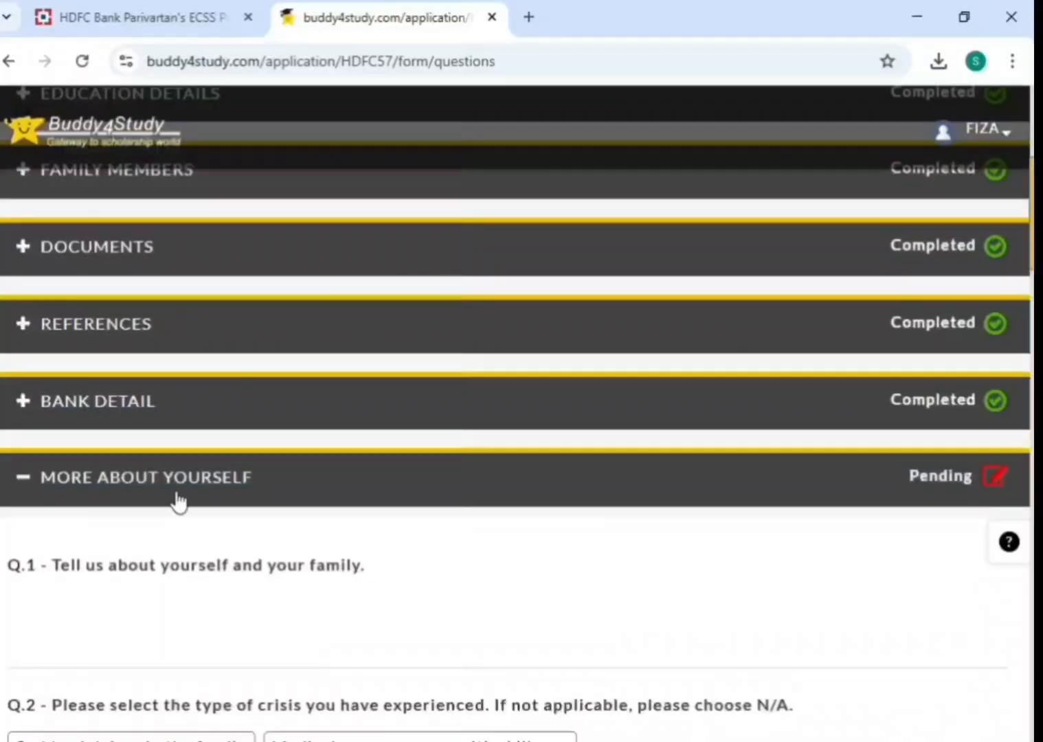
{"action": "scroll", "coordinate": [221, 505], "scroll_direction": "down", "scroll_amount": 3}
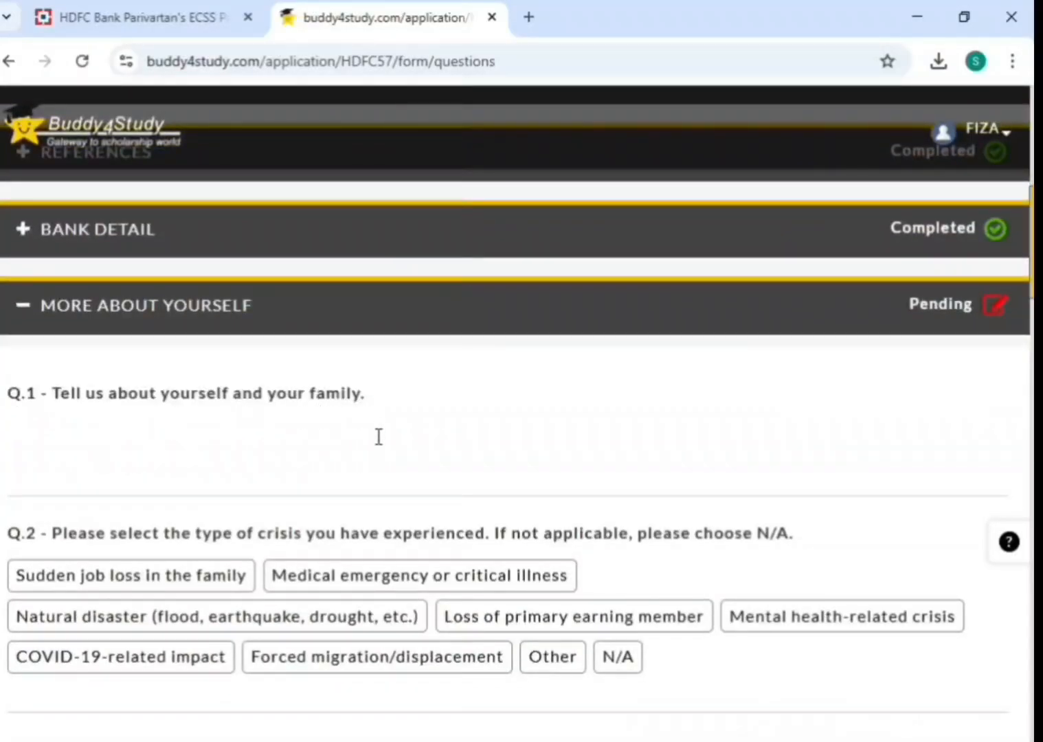
{"action": "scroll", "coordinate": [378, 436], "scroll_direction": "down", "scroll_amount": 3}
{"action": "left_click", "coordinate": [218, 266]}
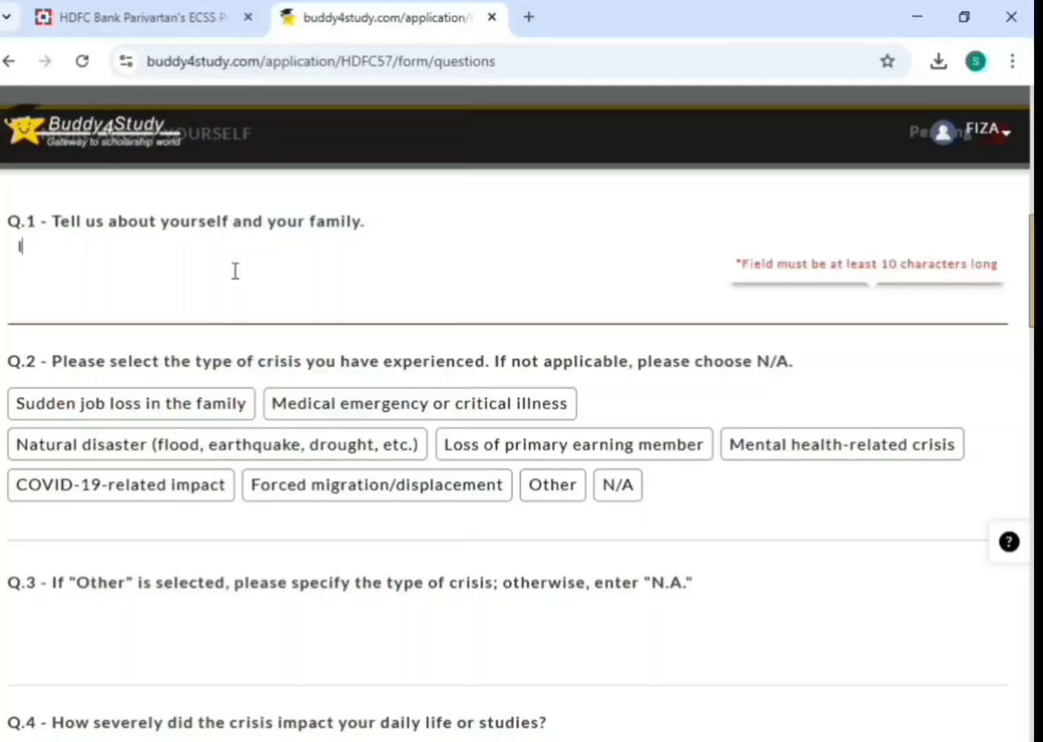
{"action": "key", "text": "BackSpace"}
{"action": "type", "text": "MY NA"}
{"action": "key", "text": "BackSpace"}
{"action": "key", "text": "BackSpace"}
{"action": "key", "text": "BackSpace"}
{"action": "key", "text": "BackSpace"}
{"action": "key", "text": "BackSpace"}
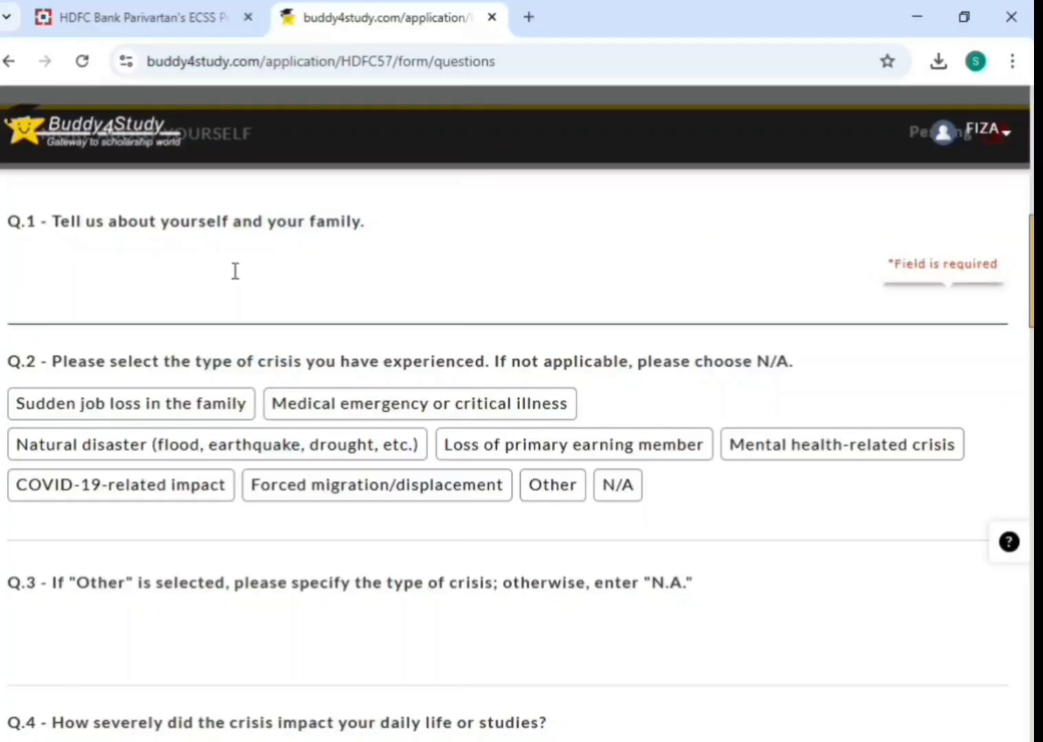
{"action": "type", "text": "my name"}
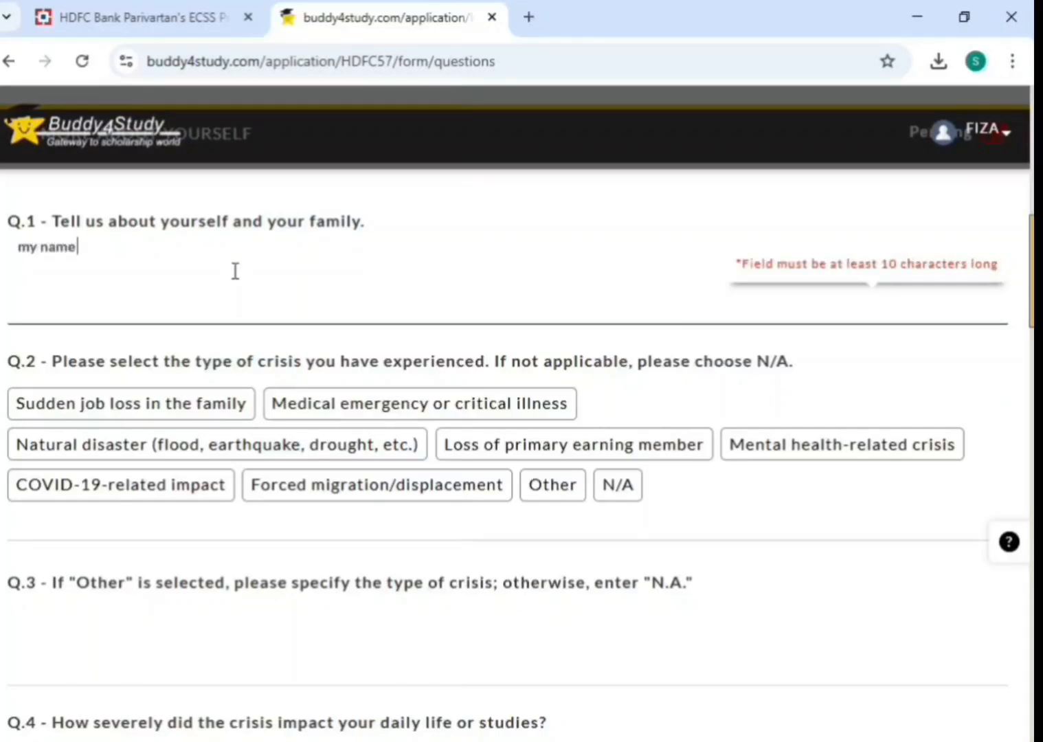
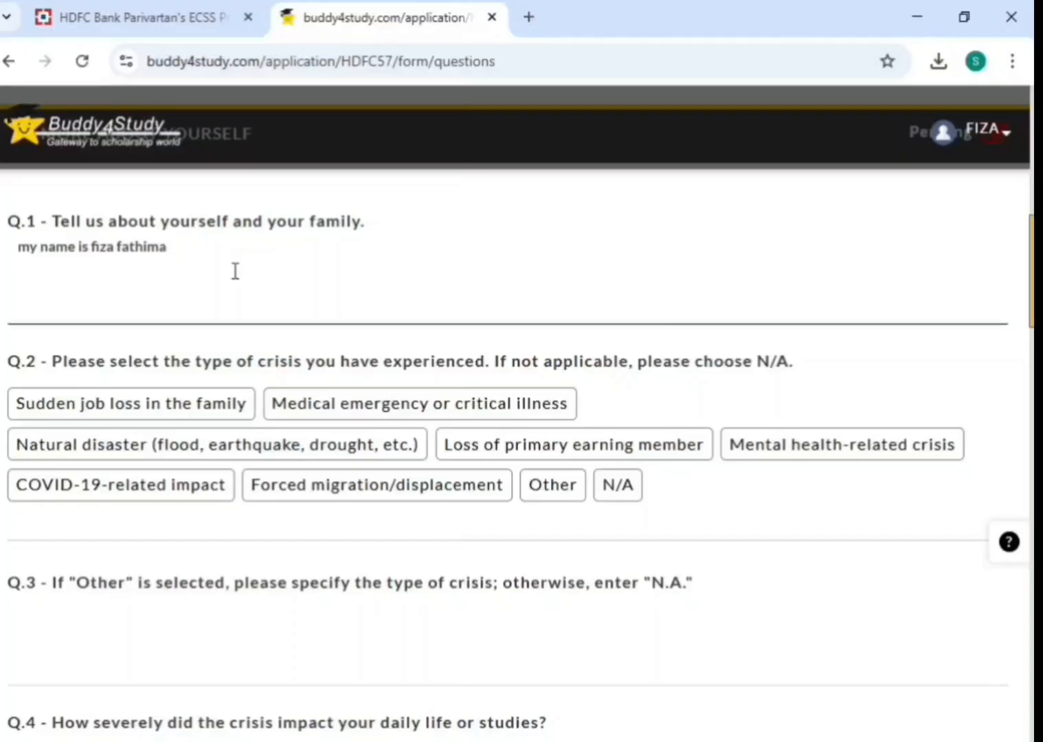
Continue the Q.1 answer with 'studying in Sri' after the name, correcting typos
{"action": "type", "text": "b"}
{"action": "key", "text": "BackSpace"}
{"action": "type", "text": "stud"}
{"action": "type", "text": "io"}
{"action": "key", "text": "BackSpace"}
{"action": "type", "text": "ng"}
{"action": "key", "text": "Left"}
{"action": "key", "text": "Left"}
{"action": "key", "text": "Left"}
{"action": "type", "text": "y"}
{"action": "key", "text": "End"}
{"action": "type", "text": "in Sri"}
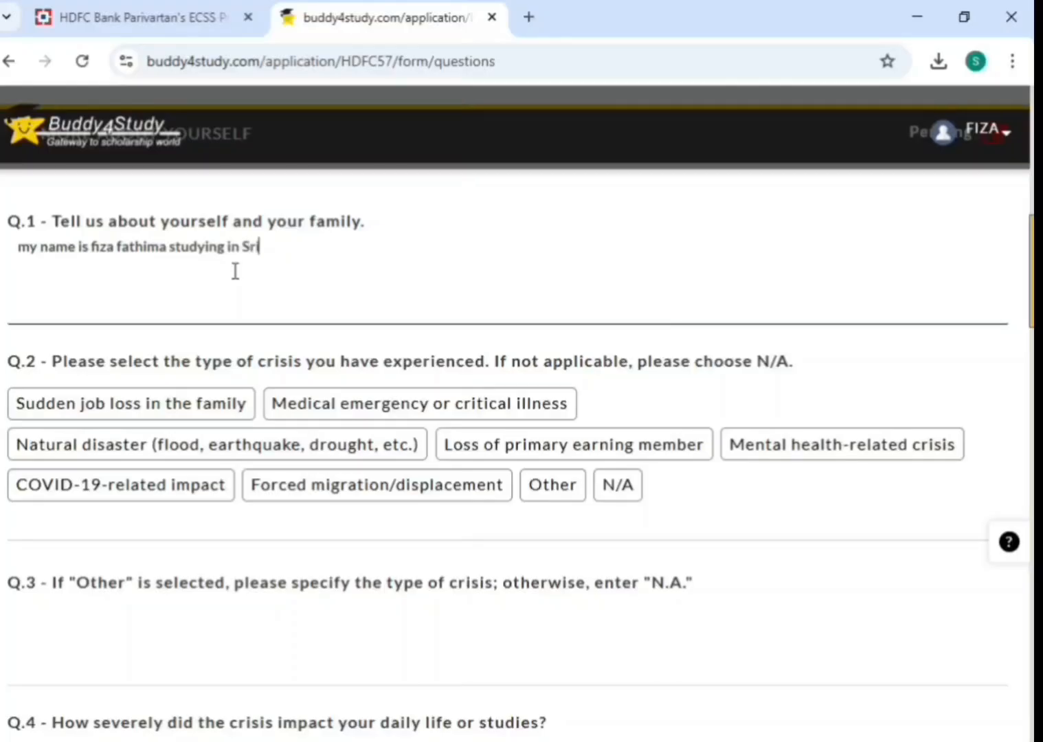
{"action": "key", "text": "Left"}
{"action": "key", "text": "Left"}
{"action": "key", "text": "Left"}
{"action": "key", "text": "Left"}
{"action": "key", "text": "Left"}
{"action": "key", "text": "Left"}
{"action": "key", "text": "Left"}
{"action": "key", "text": "Left"}
{"action": "key", "text": "Left"}
{"action": "key", "text": "Left"}
{"action": "key", "text": "Left"}
{"action": "key", "text": "Left"}
{"action": "key", "text": "Left"}
{"action": "key", "text": "Left"}
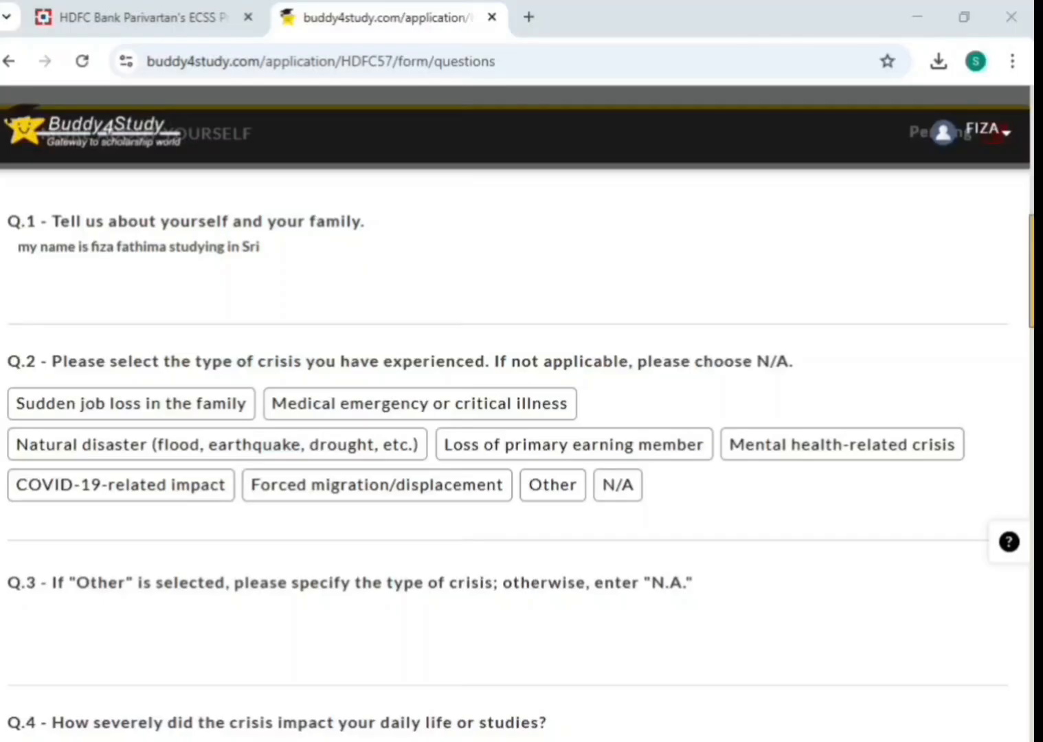
{"action": "key", "text": "alt+Tab"}
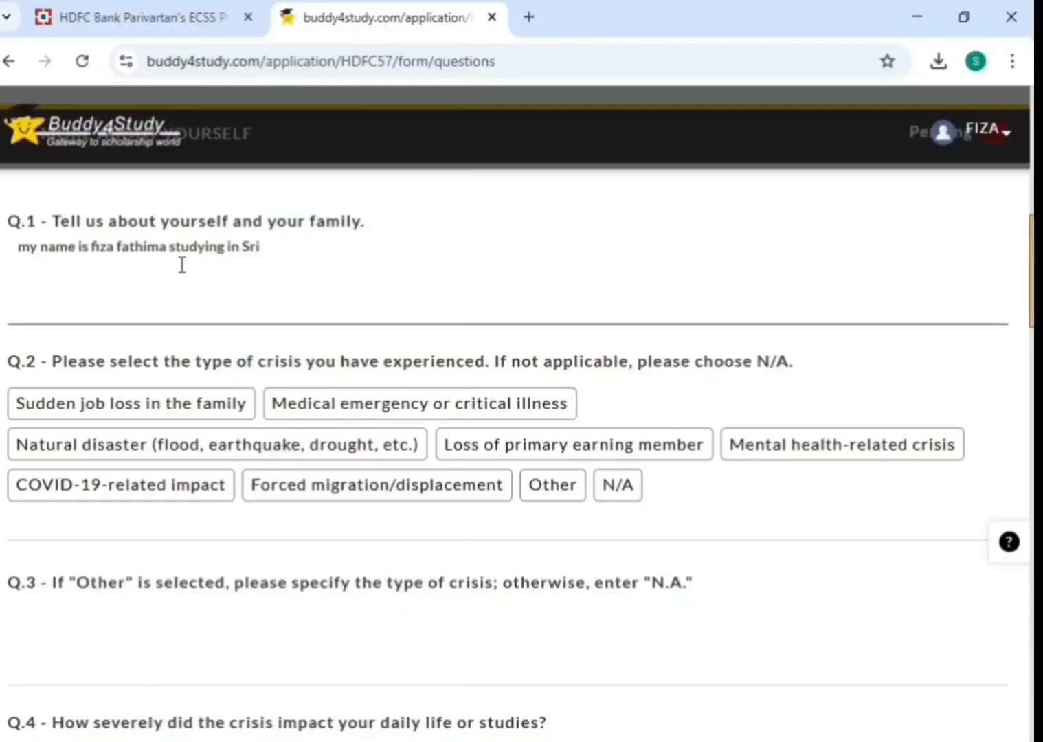
Insert a comma followed by the student's locality and town after the name in Q.1
{"action": "key", "text": "BackSpace"}
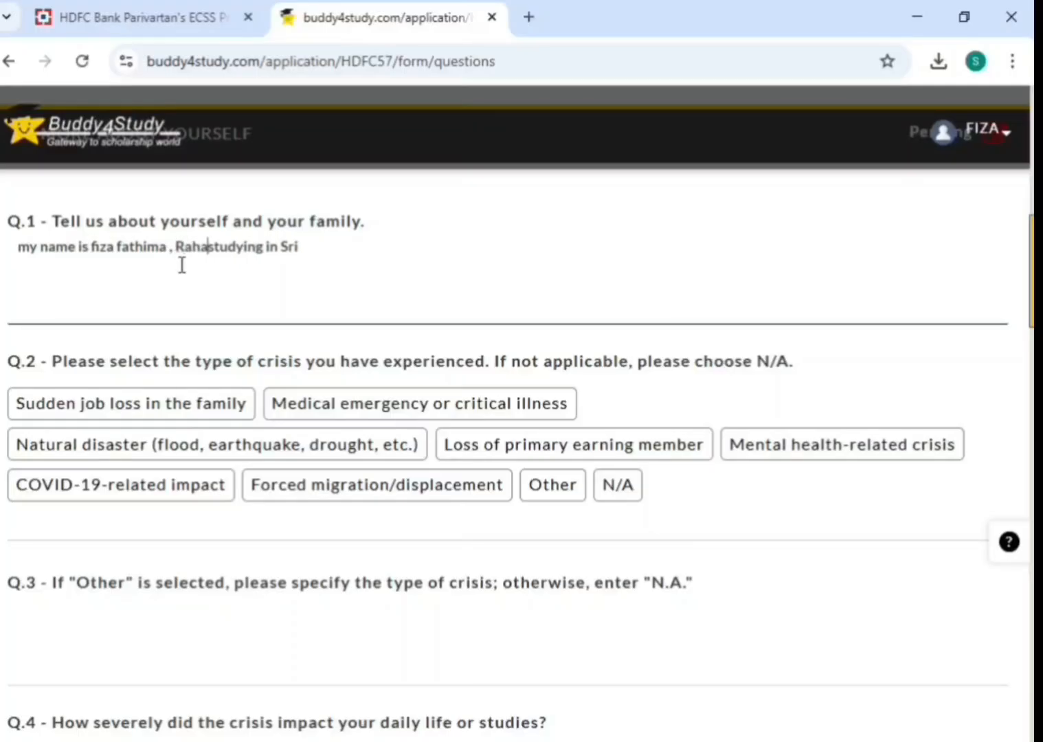
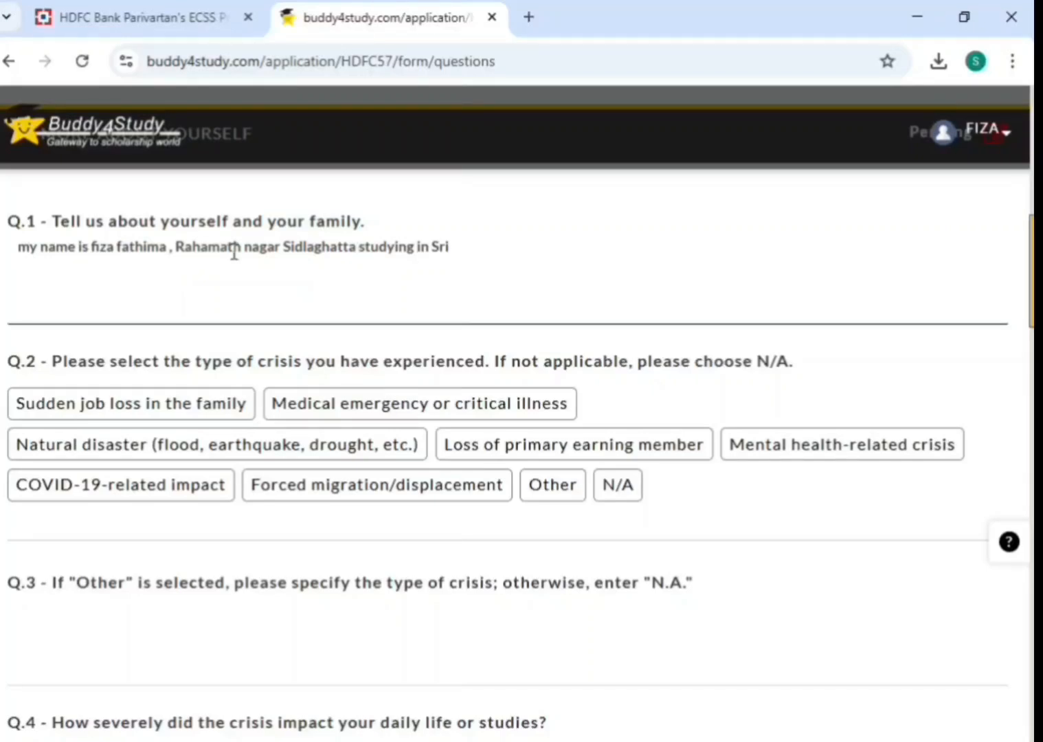
Add 'i am' and complete the school name 'Sri saraswathi convent english school sidlaghatta'
{"action": "type", "text": "i am"}
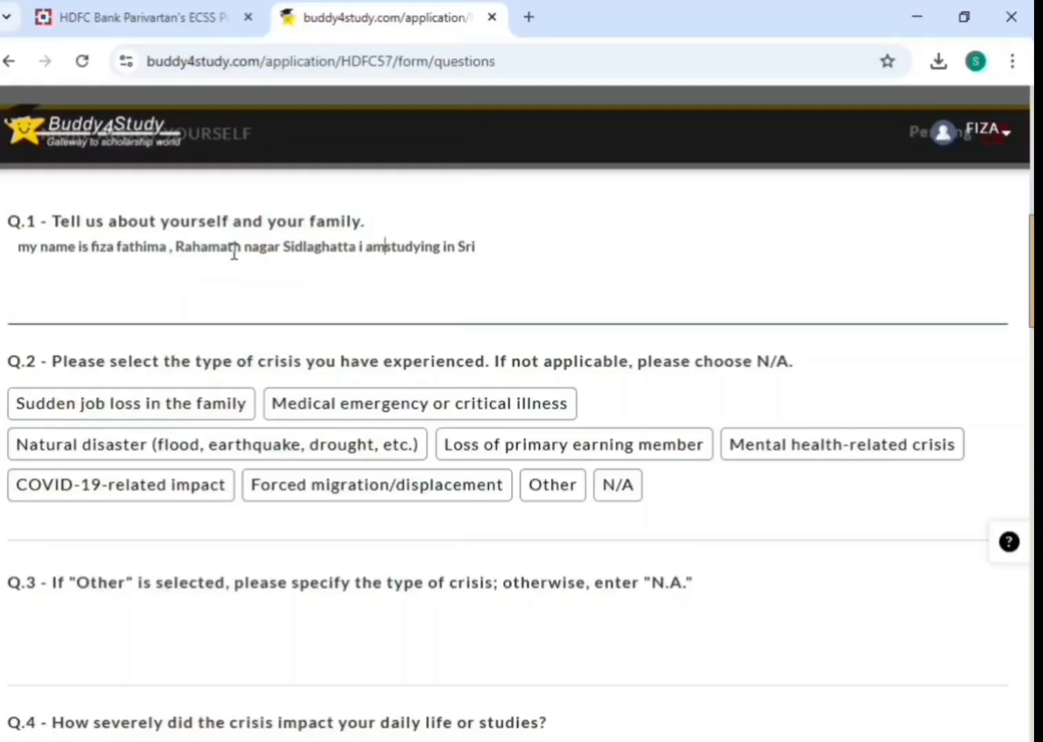
{"action": "left_click", "coordinate": [489, 250]}
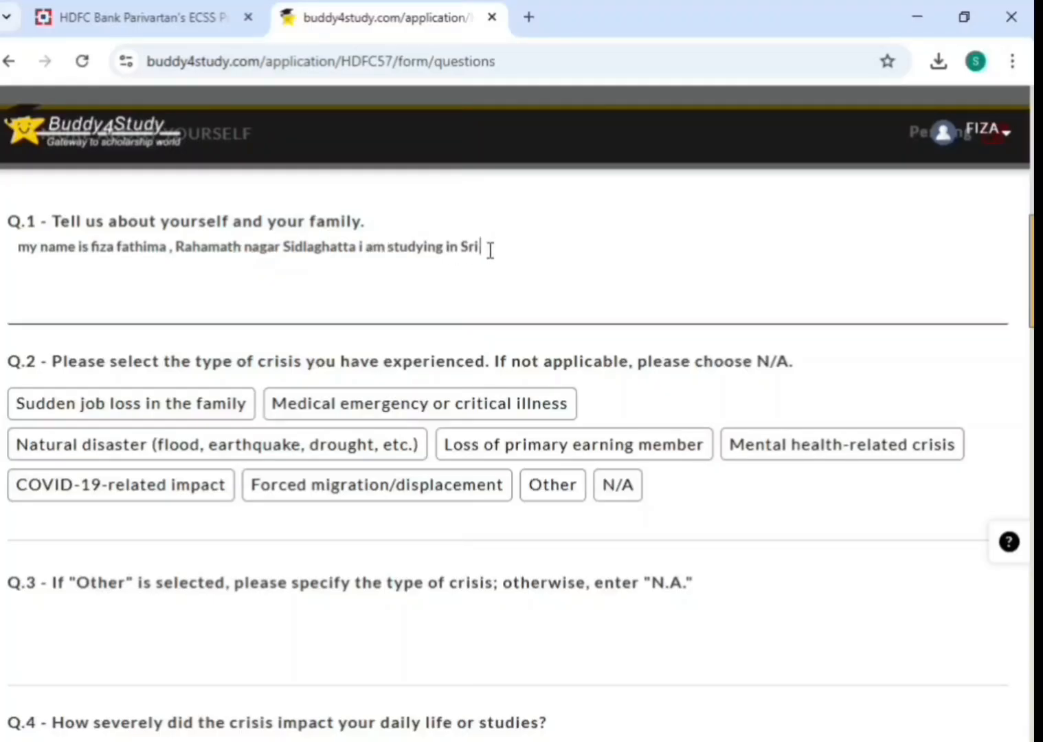
{"action": "type", "text": "saras"}
{"action": "left_click", "coordinate": [459, 251]}
{"action": "left_click", "coordinate": [549, 253]}
{"action": "type", "text": "wath"}
{"action": "type", "text": "v"}
{"action": "key", "text": "BackSpace"}
{"action": "type", "text": "convent english "}
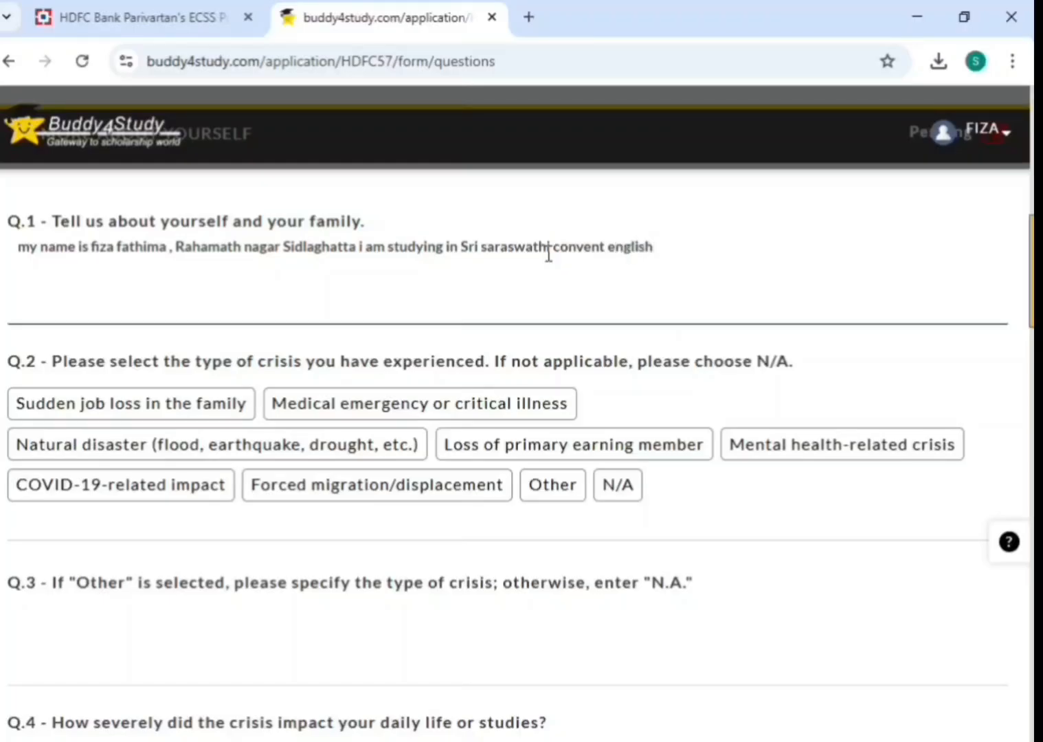
{"action": "type", "text": "school sidlaghatta"}
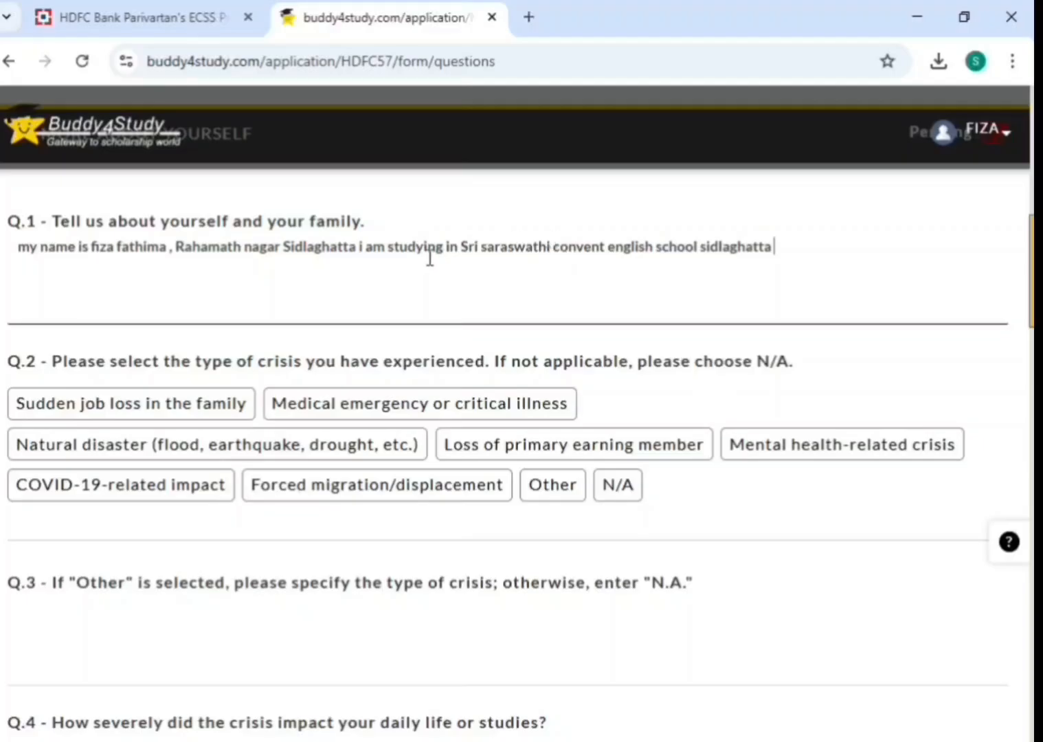
Insert '3rd standard' before 'Sri' in the Q.1 answer
{"action": "left_click", "coordinate": [459, 247]}
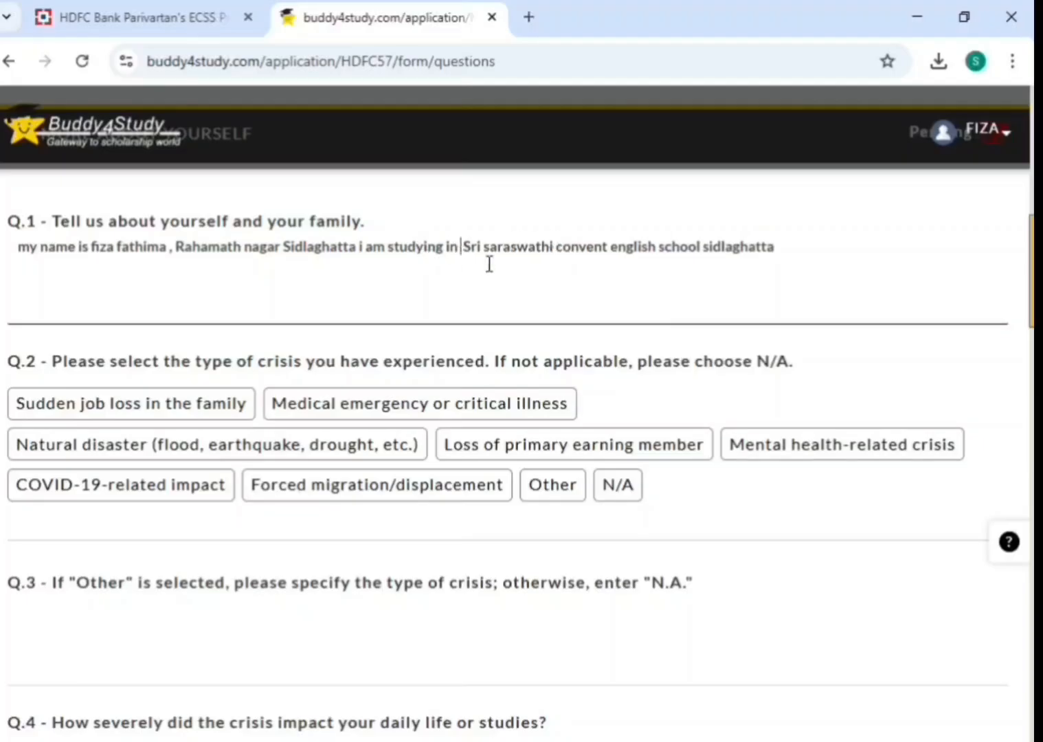
{"action": "key", "text": "Left"}
{"action": "type", "text": "3re"}
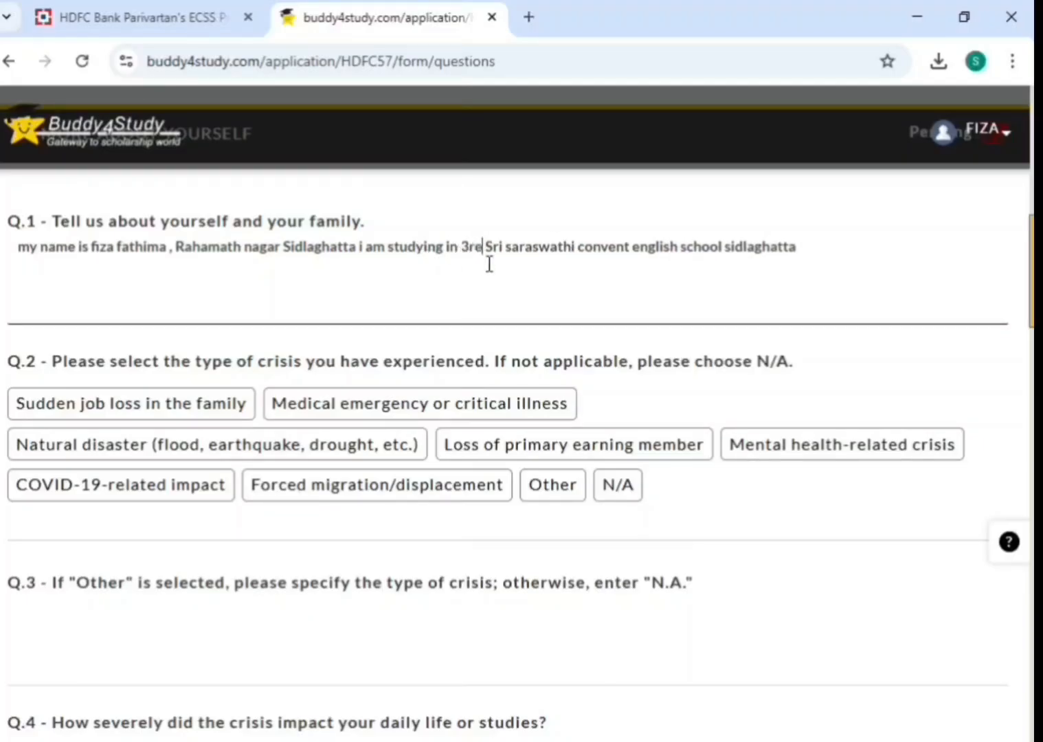
{"action": "key", "text": "BackSpace"}
{"action": "type", "text": "d"}
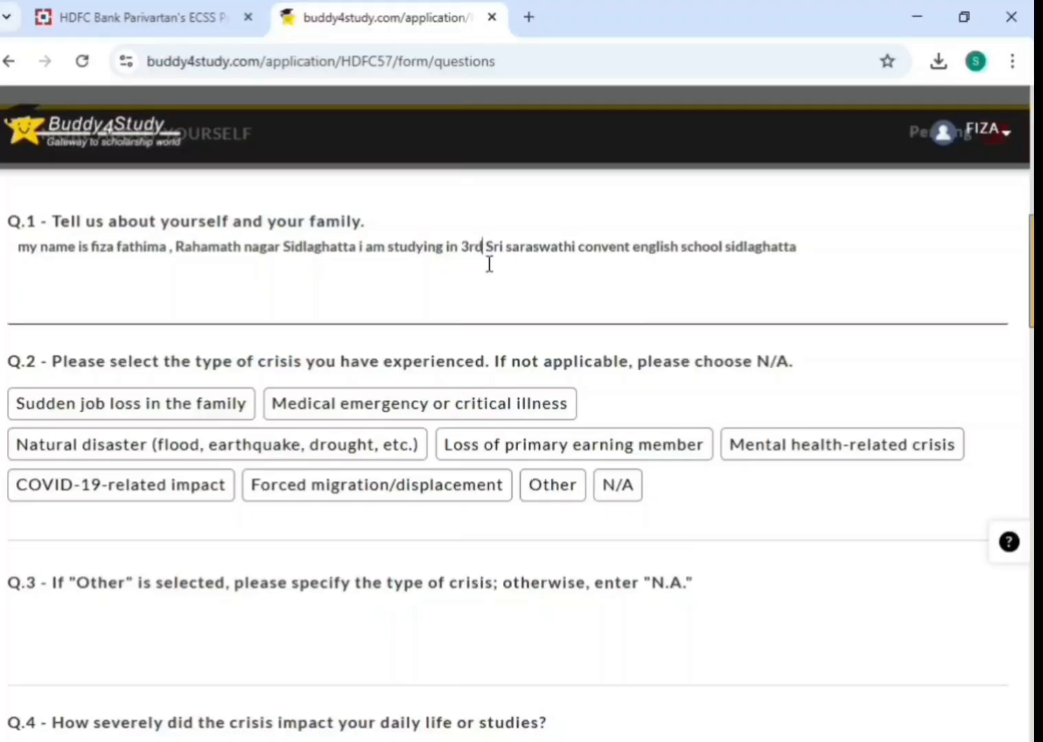
{"action": "type", "text": " stan"}
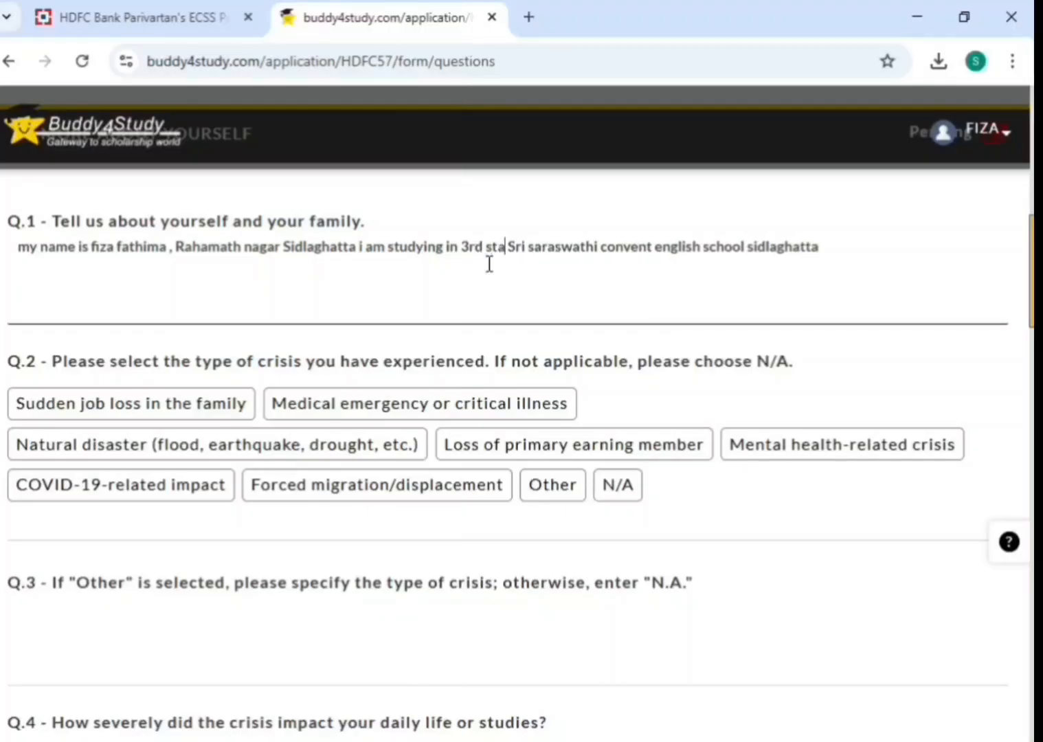
{"action": "type", "text": "da"}
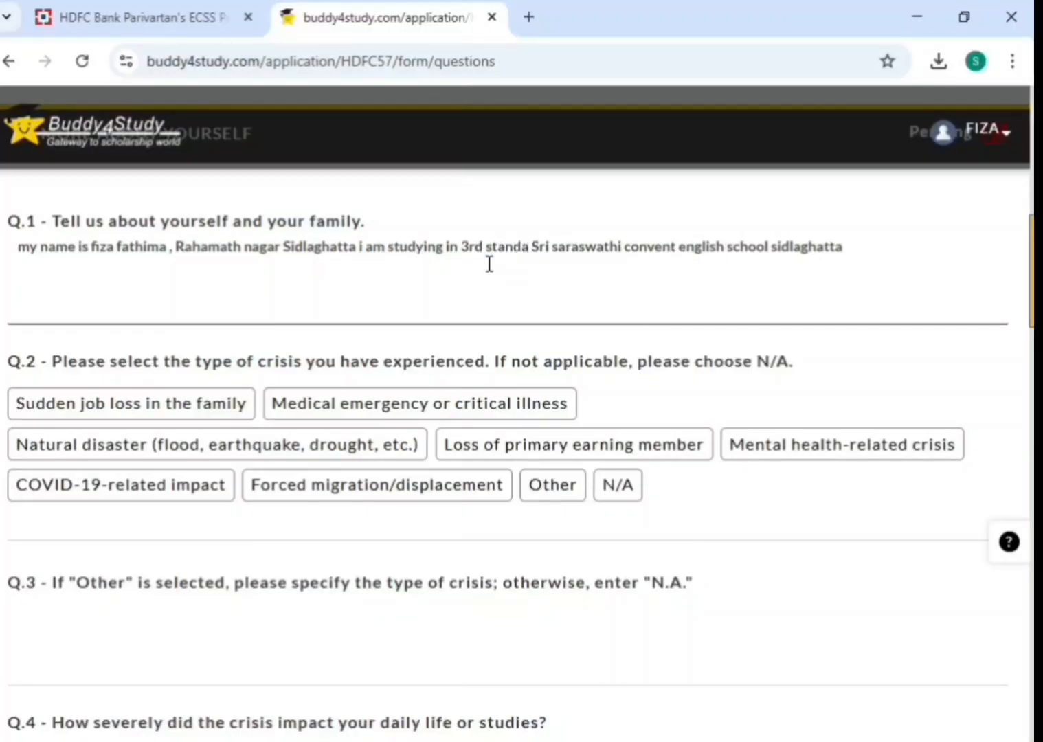
{"action": "type", "text": "rd"}
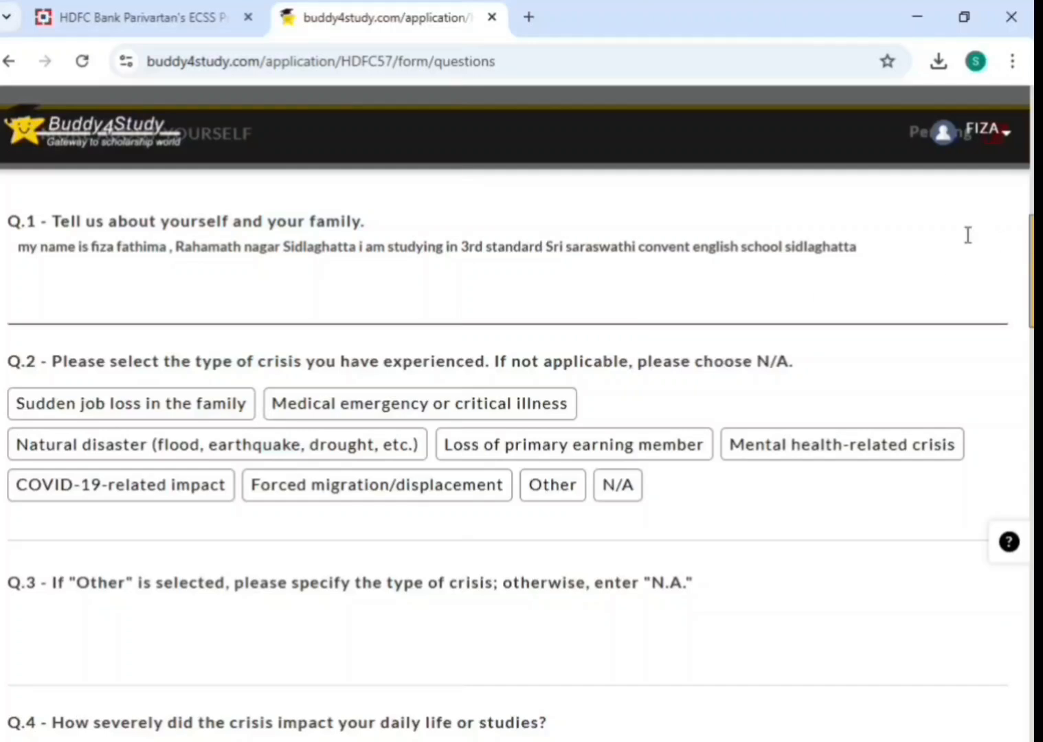
Finish the current answer and mark the Q.2 crisis type as N/A
{"action": "left_click", "coordinate": [893, 264]}
{"action": "scroll", "coordinate": [124, 395], "scroll_direction": "down", "scroll_amount": 1}
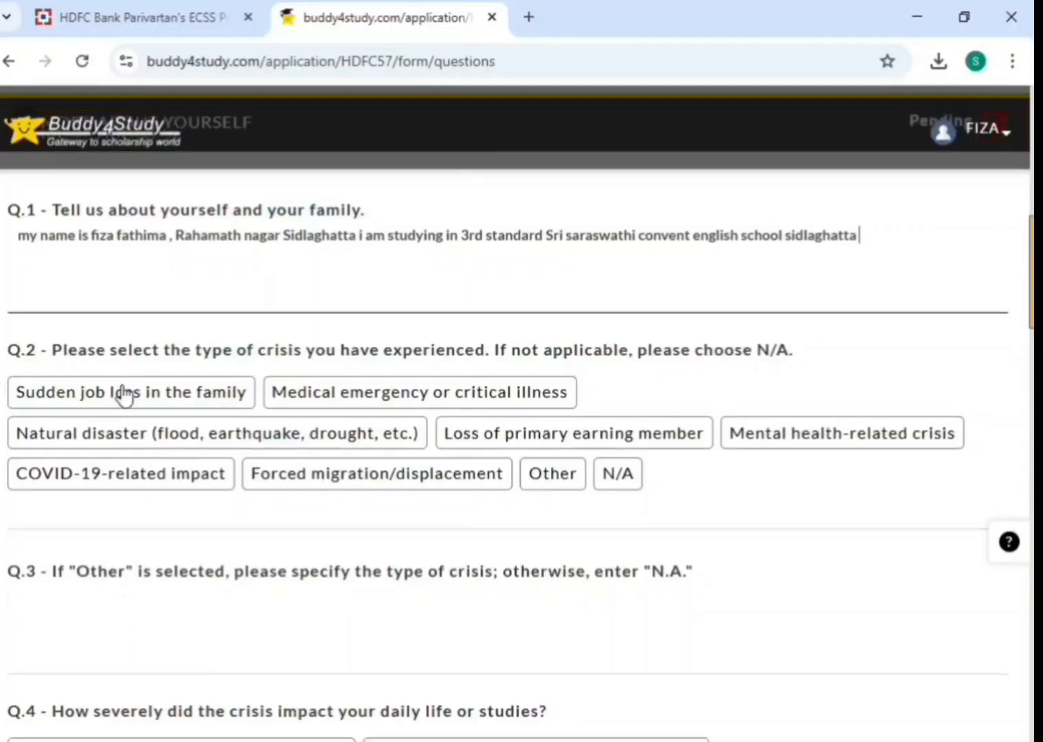
{"action": "scroll", "coordinate": [123, 395], "scroll_direction": "down", "scroll_amount": 3}
{"action": "scroll", "coordinate": [79, 305], "scroll_direction": "up", "scroll_amount": 3}
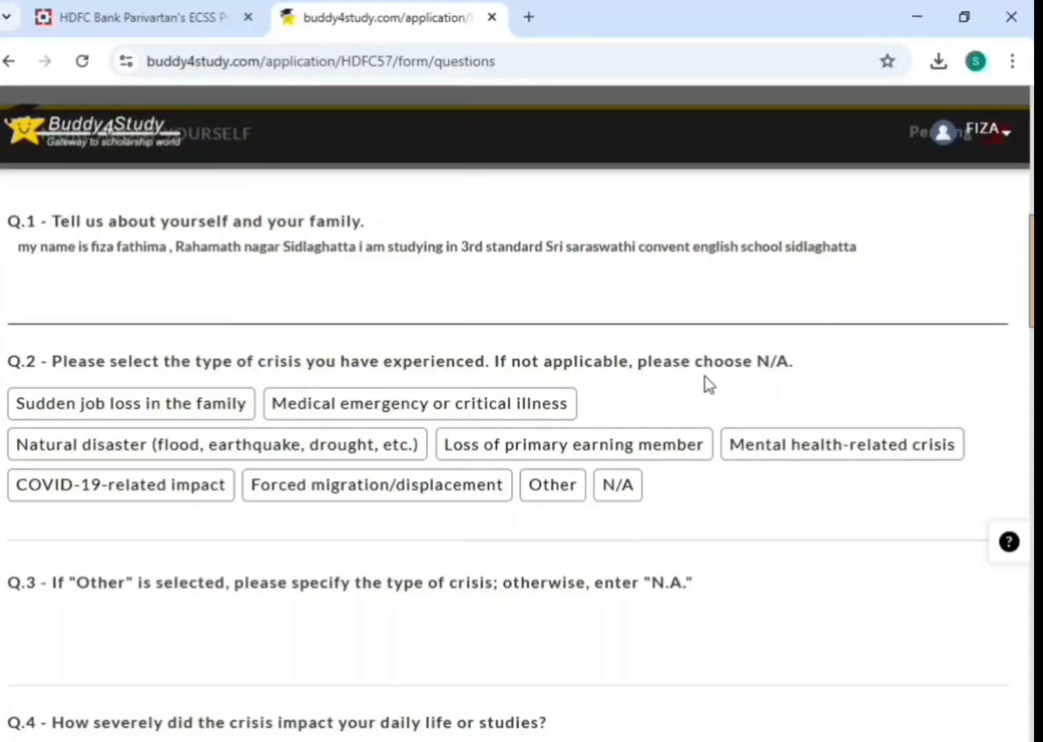
{"action": "left_click", "coordinate": [620, 488]}
{"action": "scroll", "coordinate": [591, 481], "scroll_direction": "down", "scroll_amount": 5}
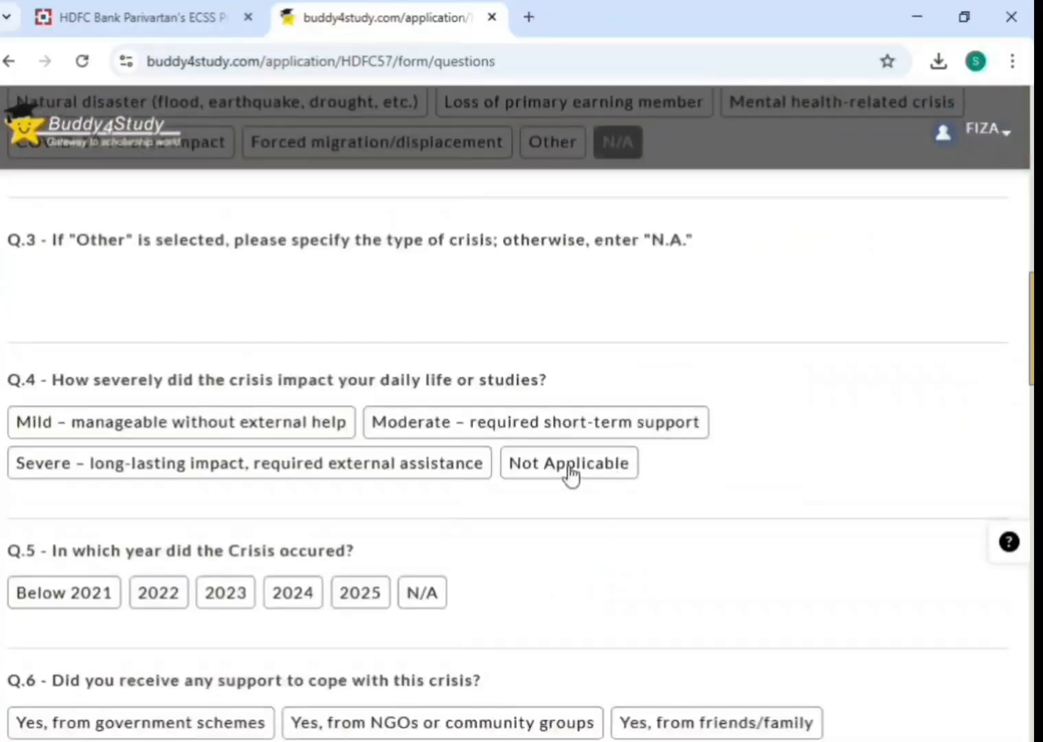
{"action": "scroll", "coordinate": [571, 474], "scroll_direction": "up", "scroll_amount": 5}
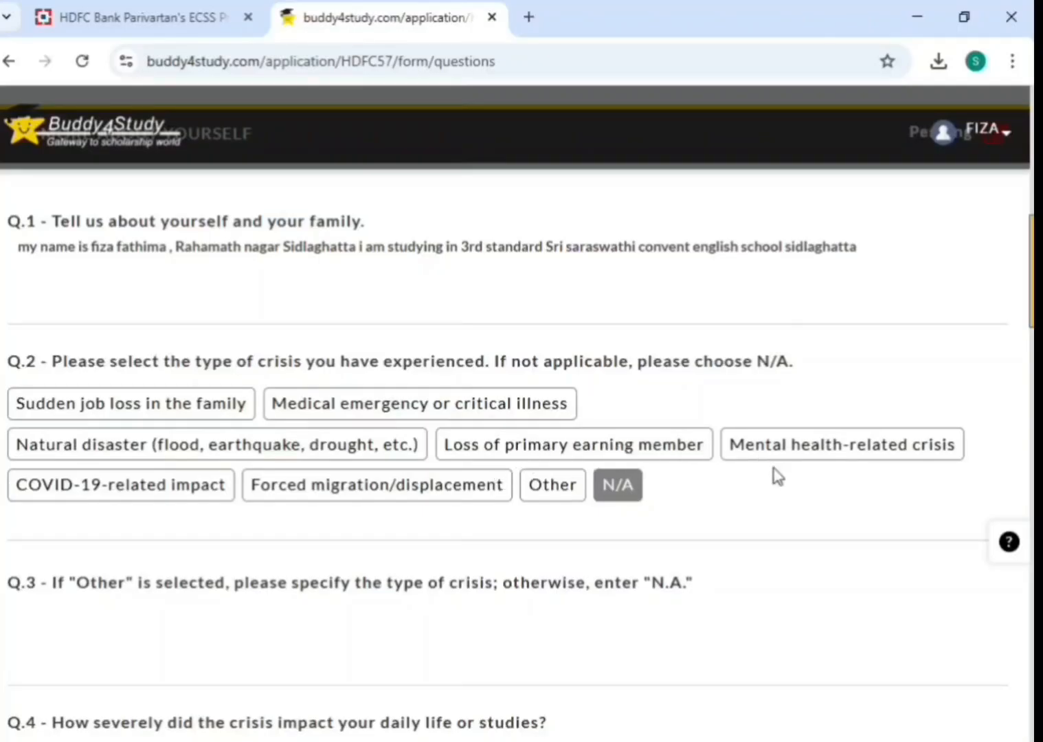
Answer Not Applicable for Q.4 crisis severity and N/A for the Q.5 crisis year
{"action": "scroll", "coordinate": [426, 653], "scroll_direction": "down", "scroll_amount": 3}
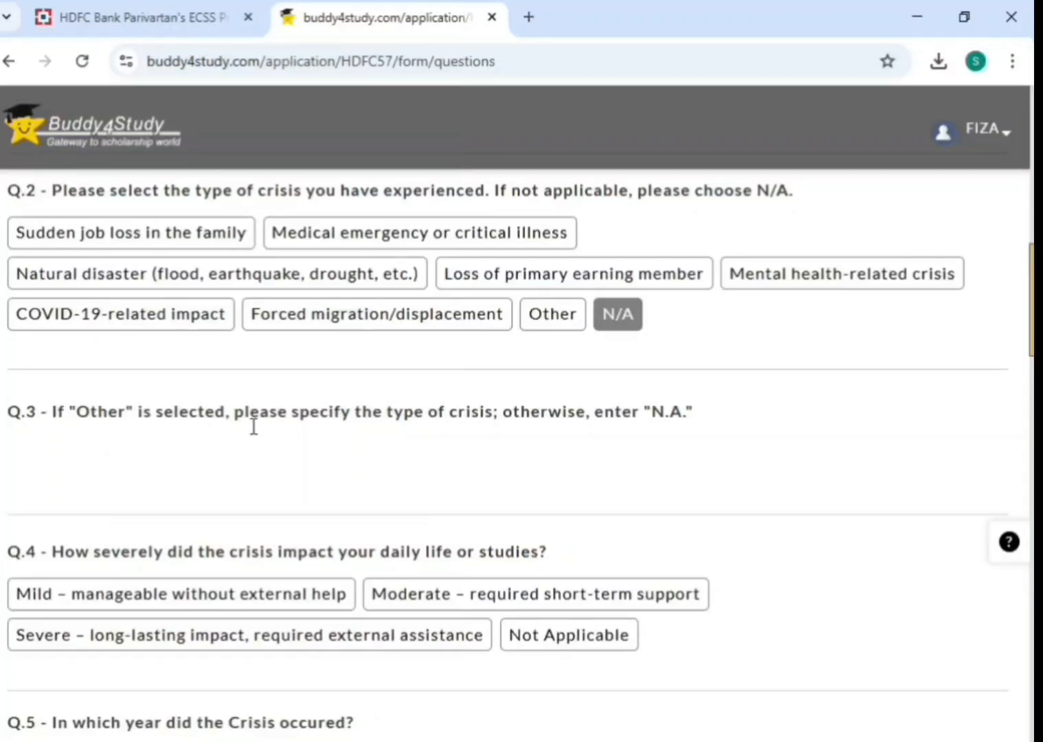
{"action": "scroll", "coordinate": [252, 424], "scroll_direction": "down", "scroll_amount": 3}
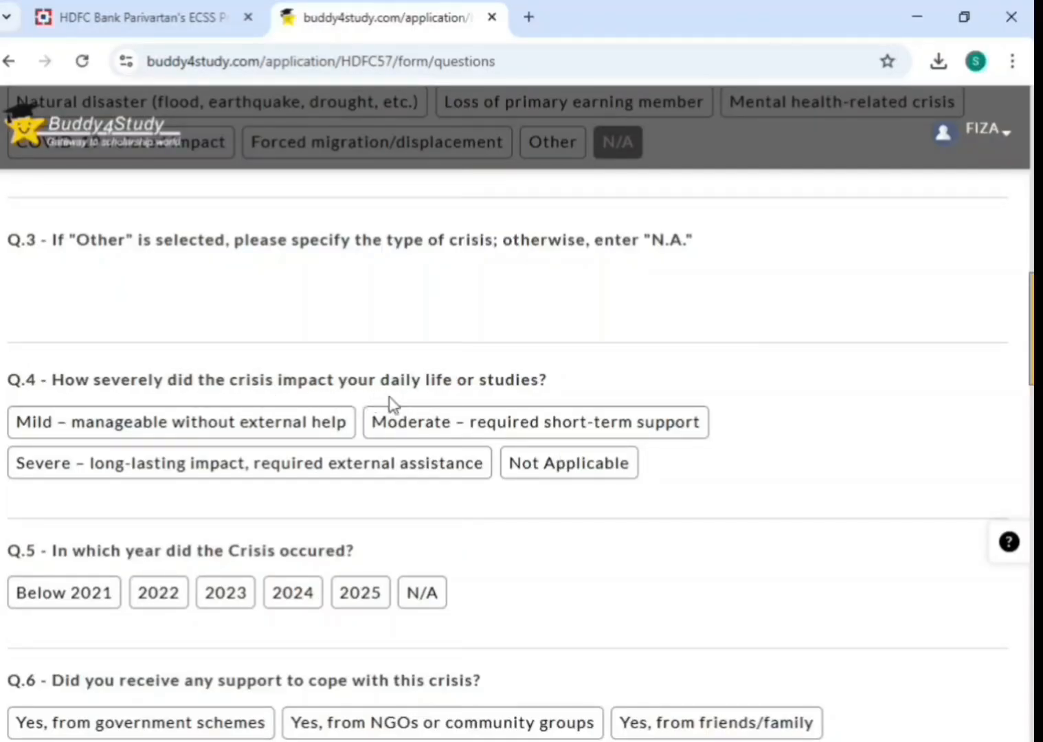
{"action": "scroll", "coordinate": [569, 481], "scroll_direction": "down", "scroll_amount": 3}
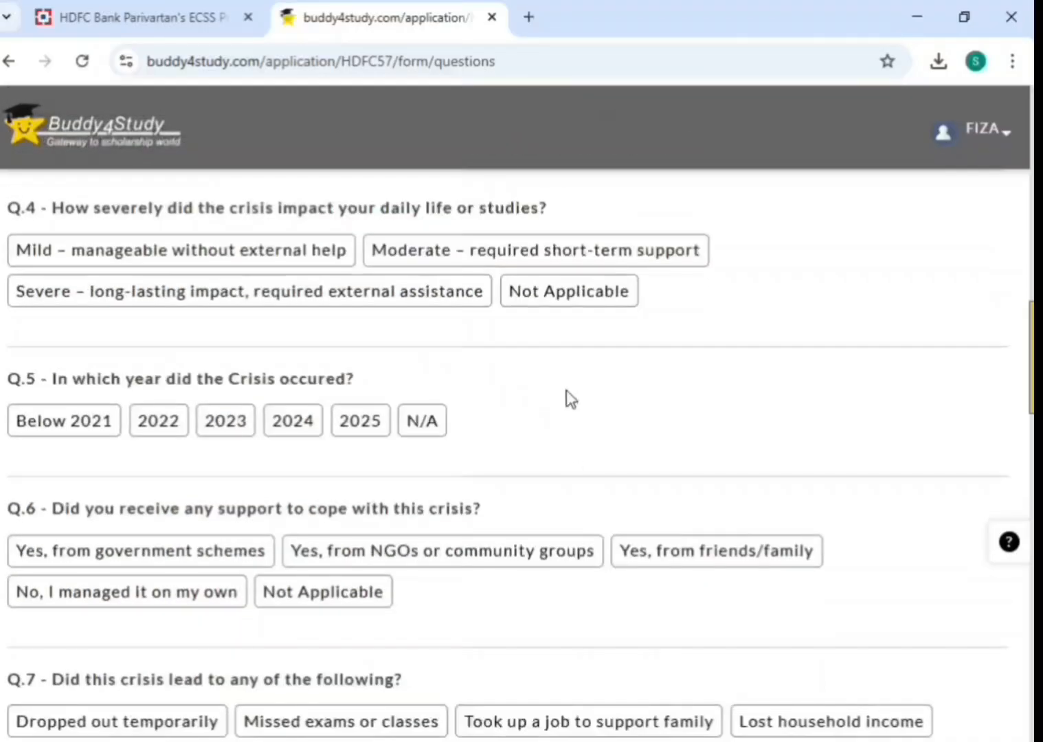
{"action": "left_click", "coordinate": [568, 301]}
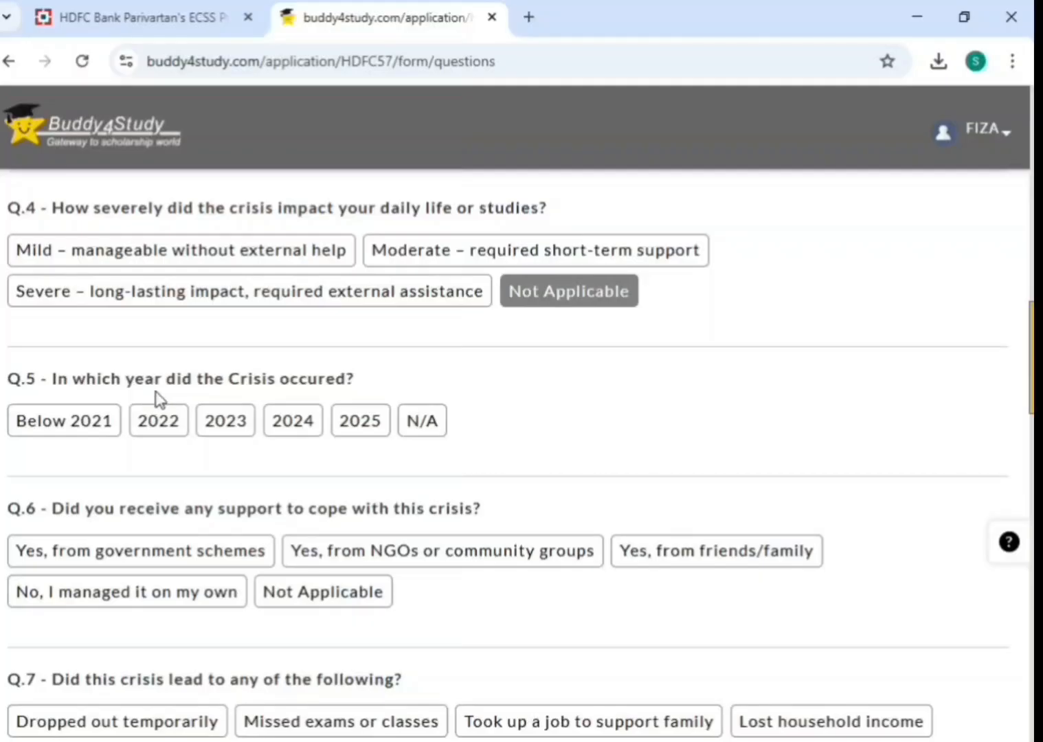
{"action": "left_click", "coordinate": [431, 430]}
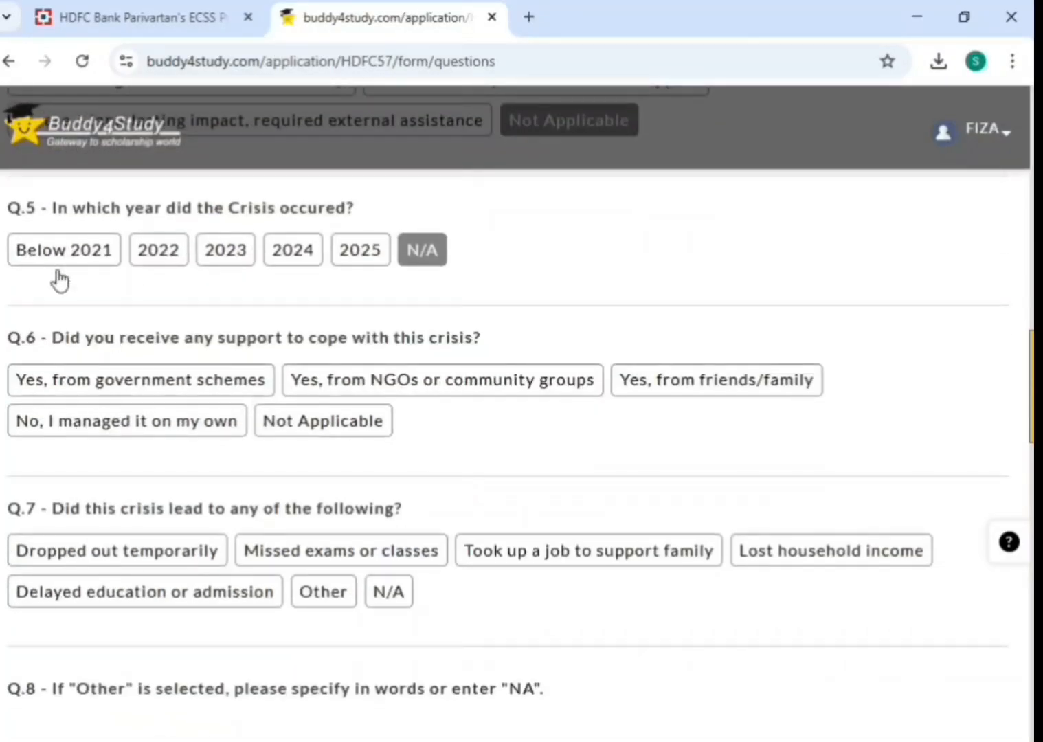
{"action": "scroll", "coordinate": [564, 368], "scroll_direction": "down", "scroll_amount": 20}
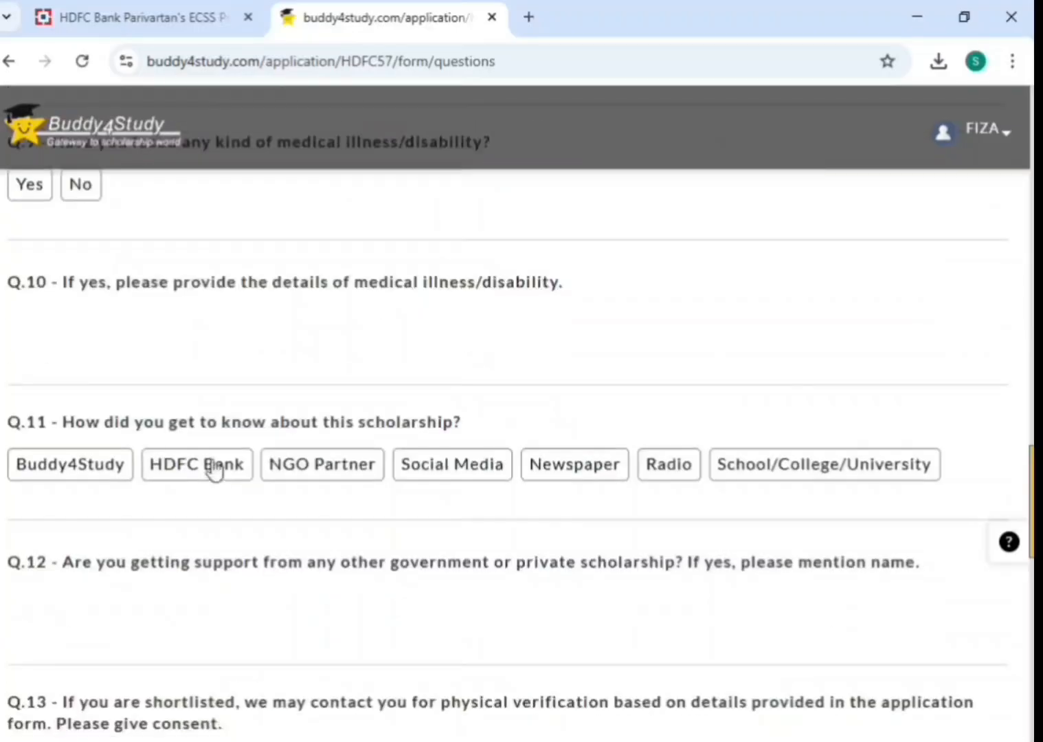
Try Save & Continue, which flags the unanswered questions as required
{"action": "left_click", "coordinate": [934, 515]}
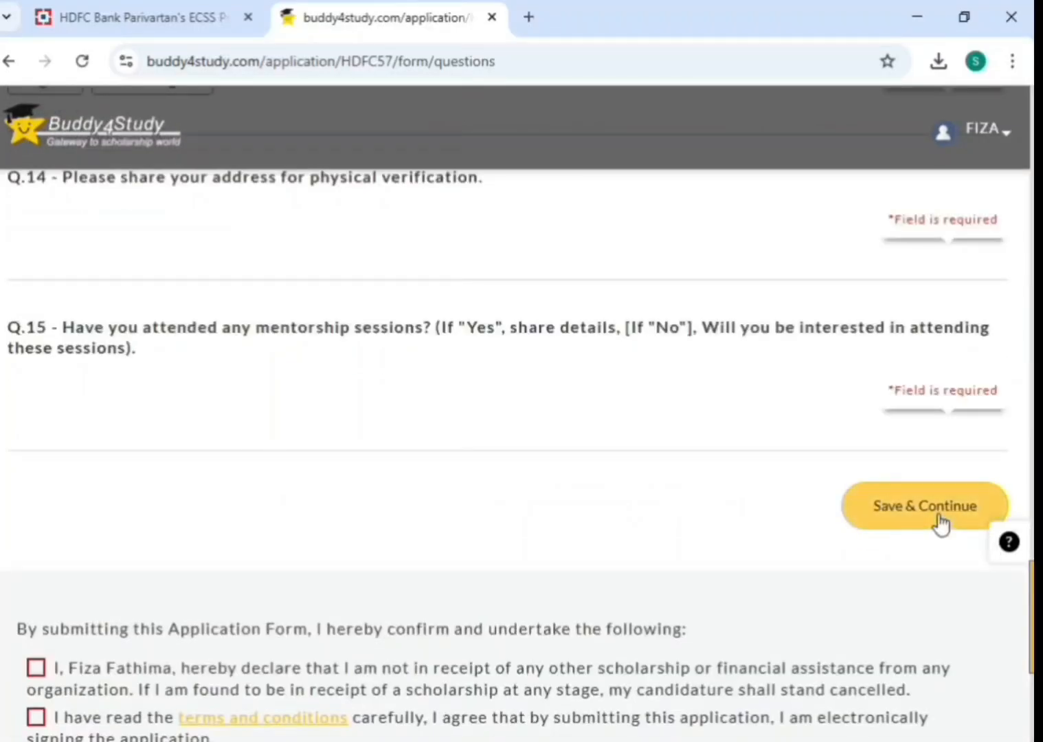
{"action": "scroll", "coordinate": [905, 512], "scroll_direction": "up", "scroll_amount": 20}
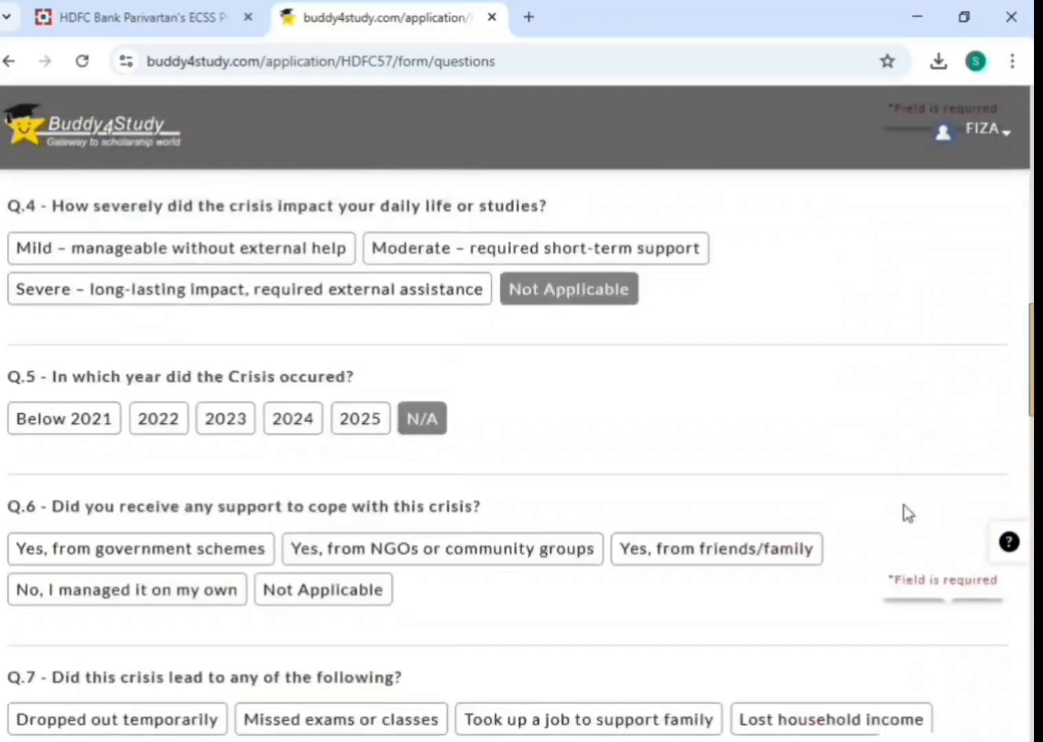
{"action": "scroll", "coordinate": [481, 560], "scroll_direction": "down", "scroll_amount": 2}
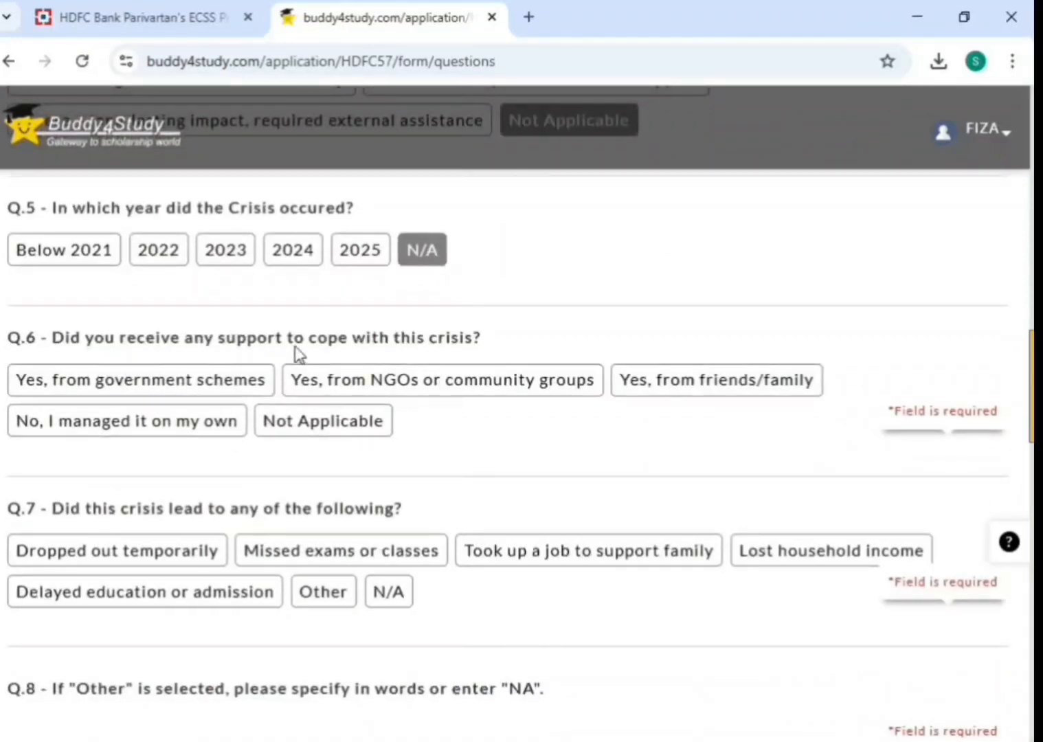
Answer Not Applicable for Q.6 crisis support and N/A for Q.7 on what the crisis led to
{"action": "left_click", "coordinate": [342, 428]}
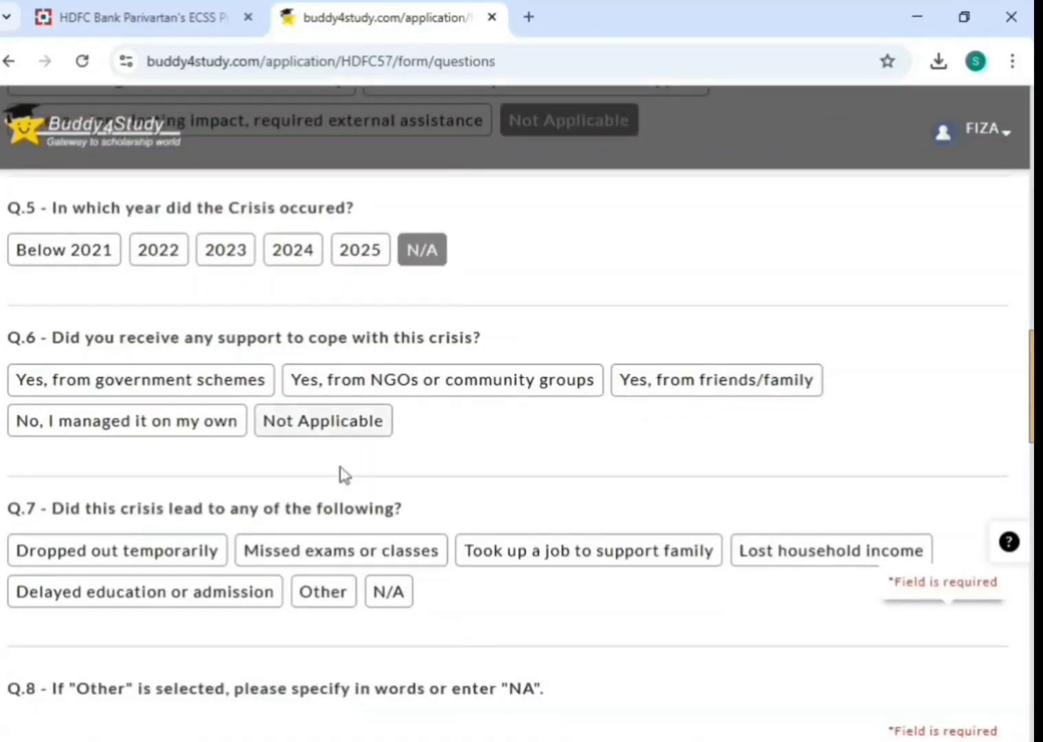
{"action": "left_click", "coordinate": [397, 608]}
{"action": "scroll", "coordinate": [416, 577], "scroll_direction": "down", "scroll_amount": 6}
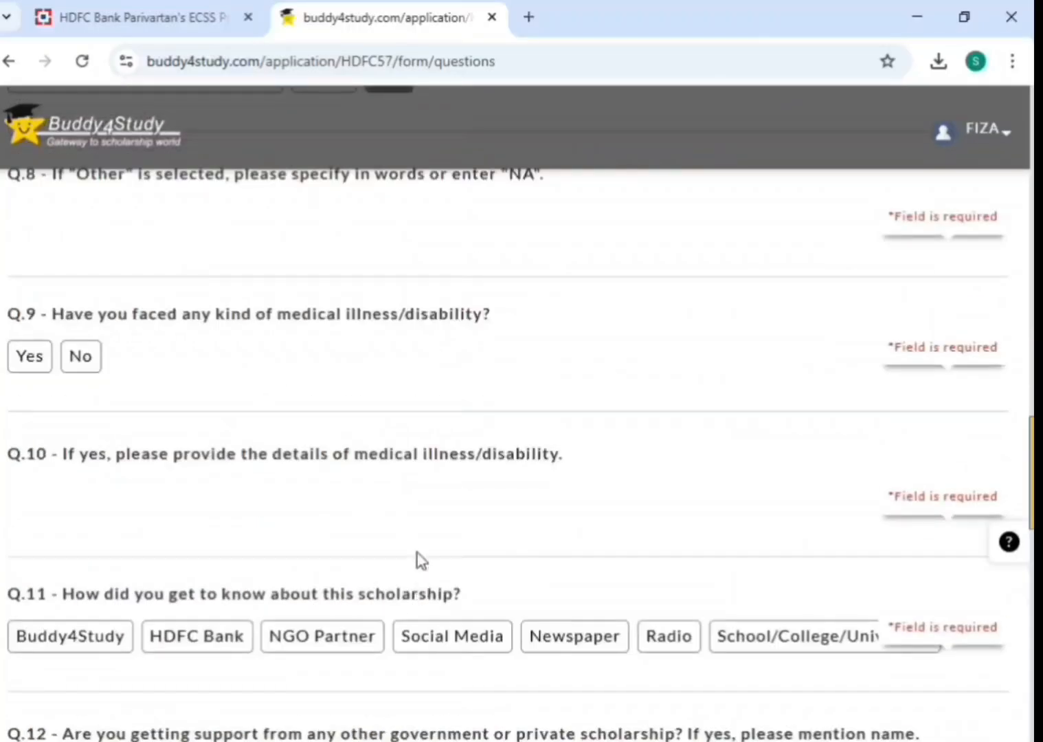
{"action": "scroll", "coordinate": [426, 522], "scroll_direction": "up", "scroll_amount": 4}
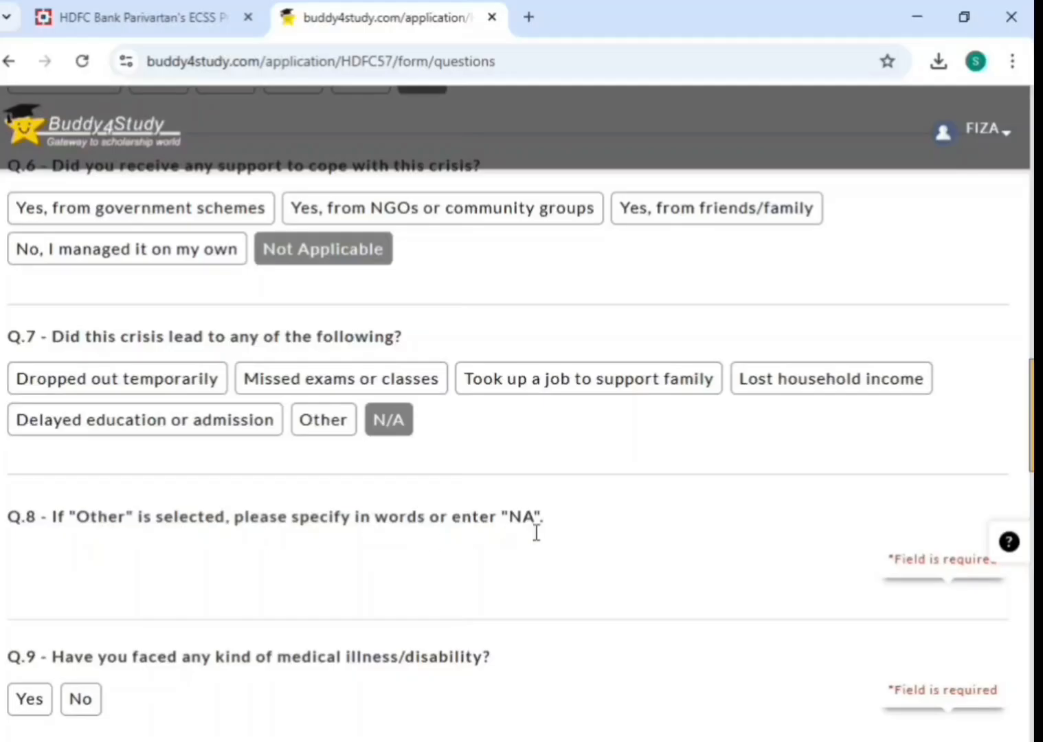
Enter NA for Q.8, answer No to medical illness, and enter NA for the Q.10 details
{"action": "scroll", "coordinate": [566, 545], "scroll_direction": "down", "scroll_amount": 3}
{"action": "left_click", "coordinate": [441, 414]}
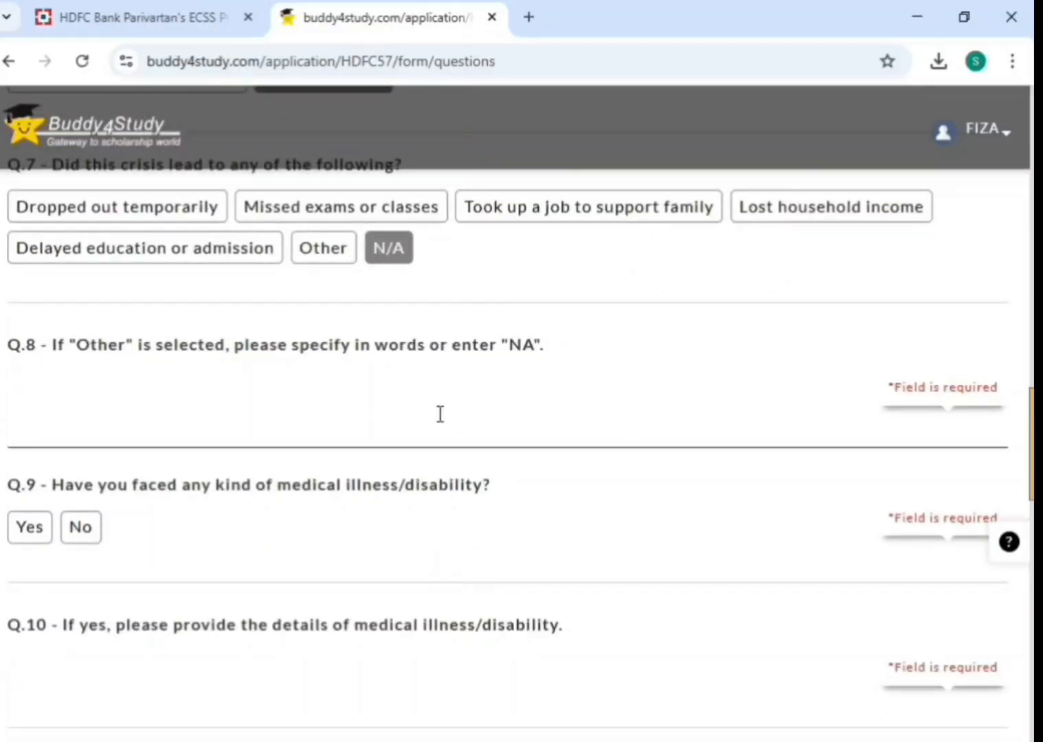
{"action": "type", "text": "NA"}
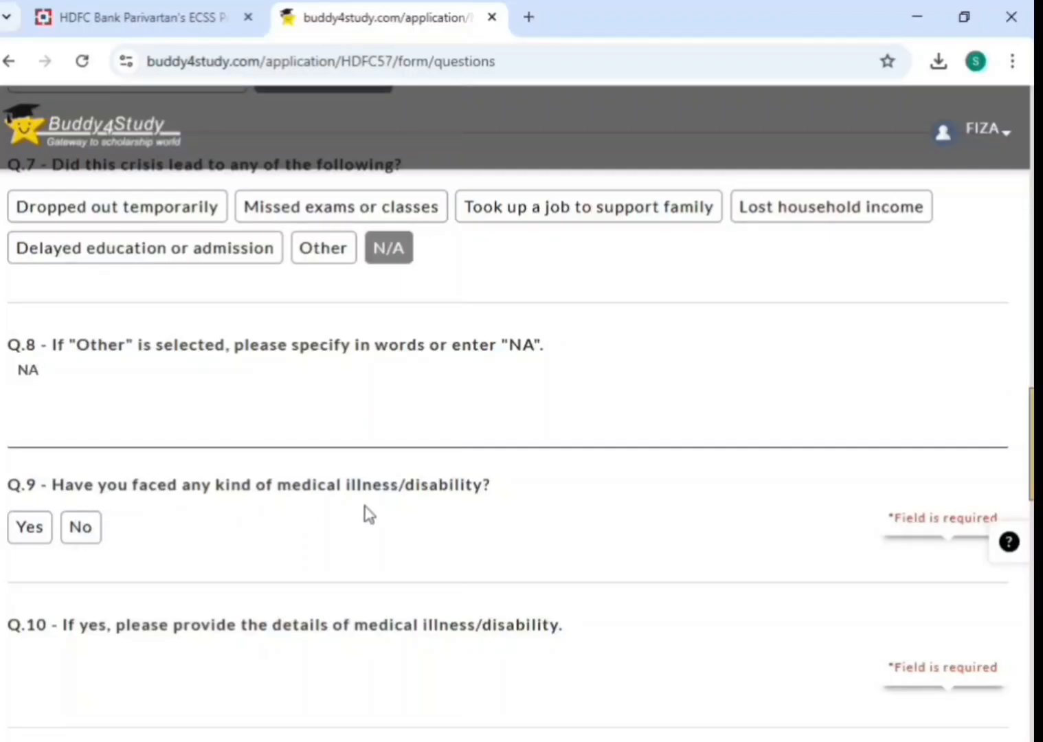
{"action": "left_click", "coordinate": [97, 541]}
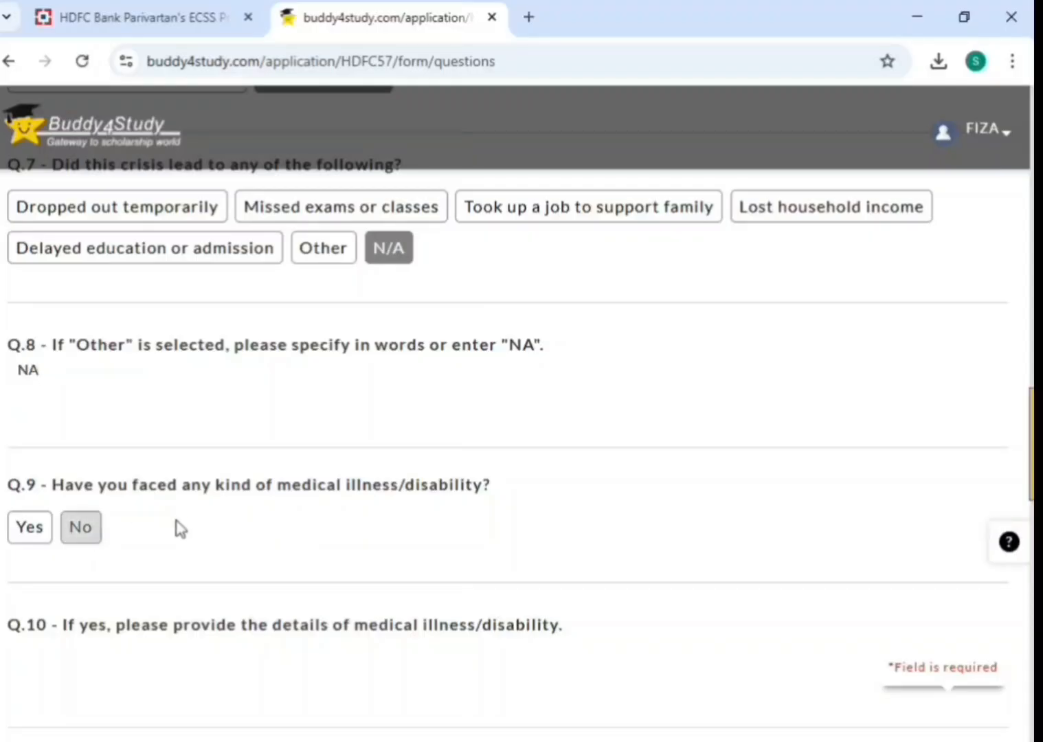
{"action": "scroll", "coordinate": [279, 531], "scroll_direction": "down", "scroll_amount": 3}
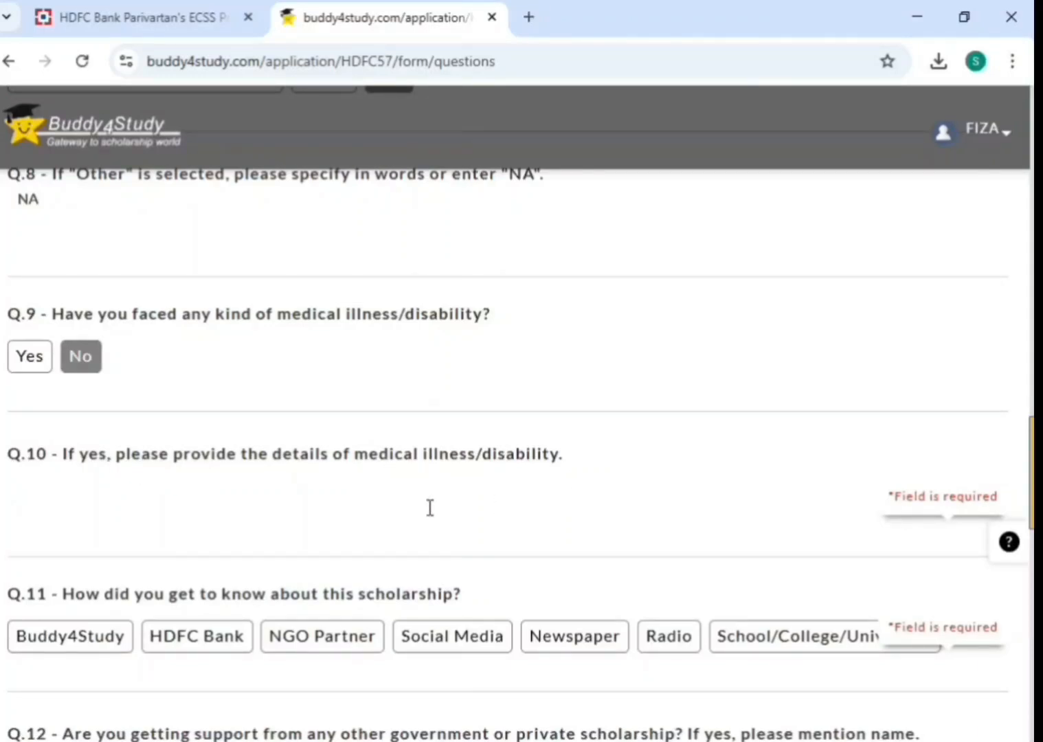
{"action": "left_click", "coordinate": [341, 495]}
{"action": "type", "text": "NA"}
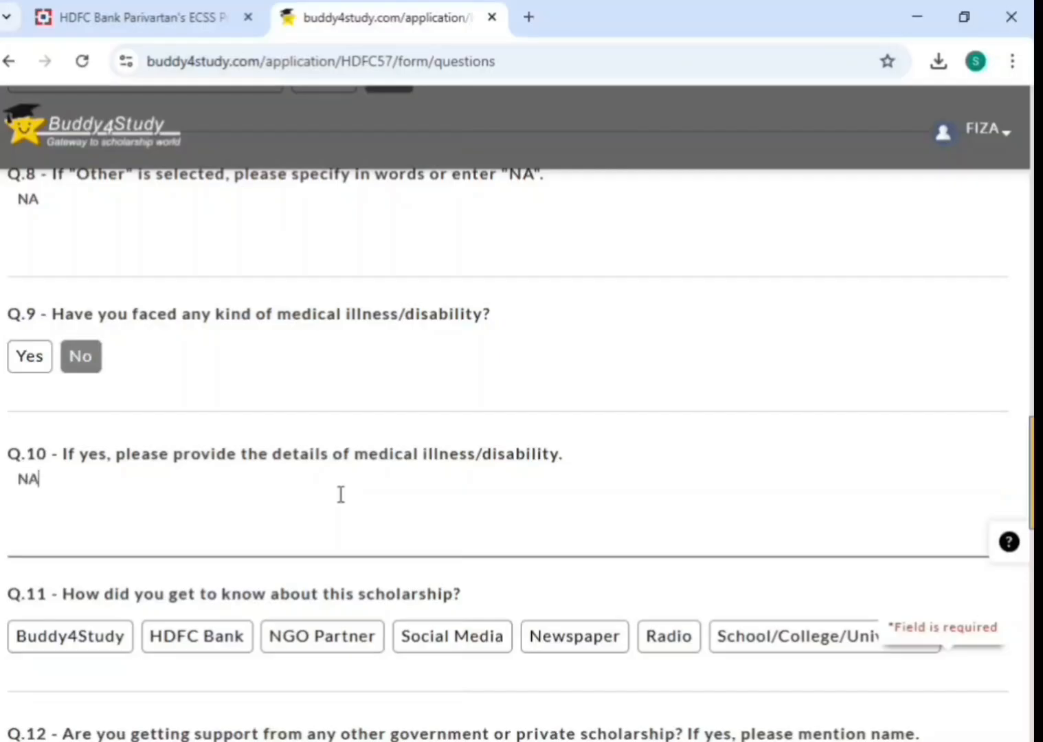
{"action": "scroll", "coordinate": [379, 536], "scroll_direction": "down", "scroll_amount": 3}
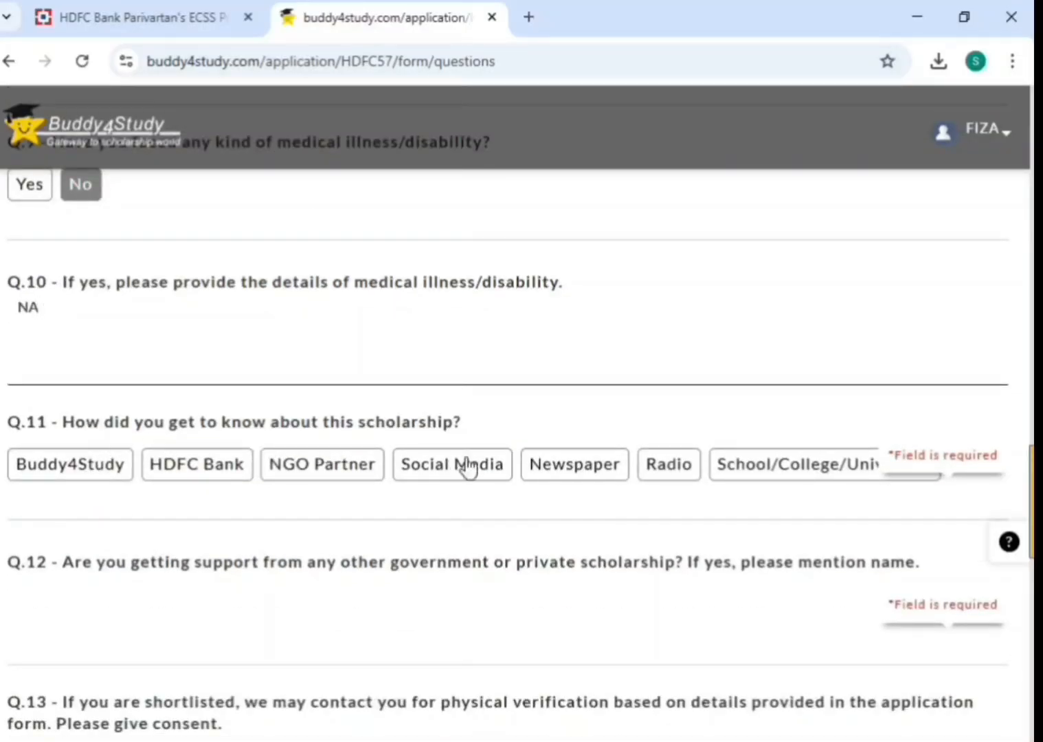
Set Social Media as how the scholarship was discovered for Q.11
{"action": "left_click", "coordinate": [71, 475]}
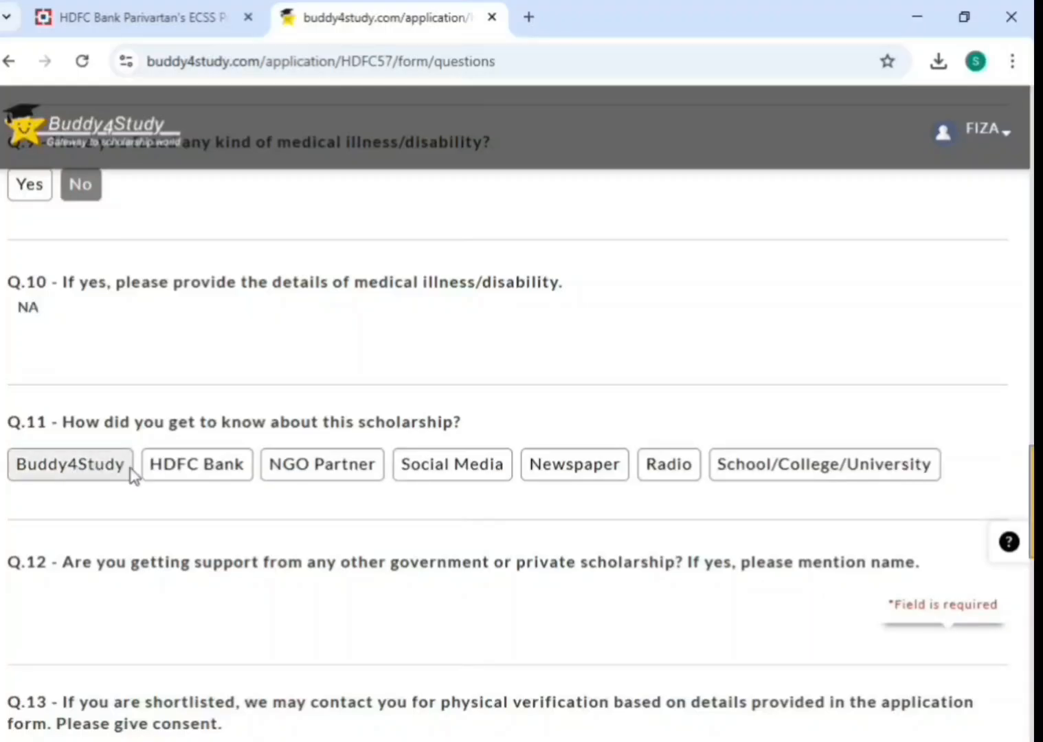
{"action": "scroll", "coordinate": [117, 481], "scroll_direction": "down", "scroll_amount": 3}
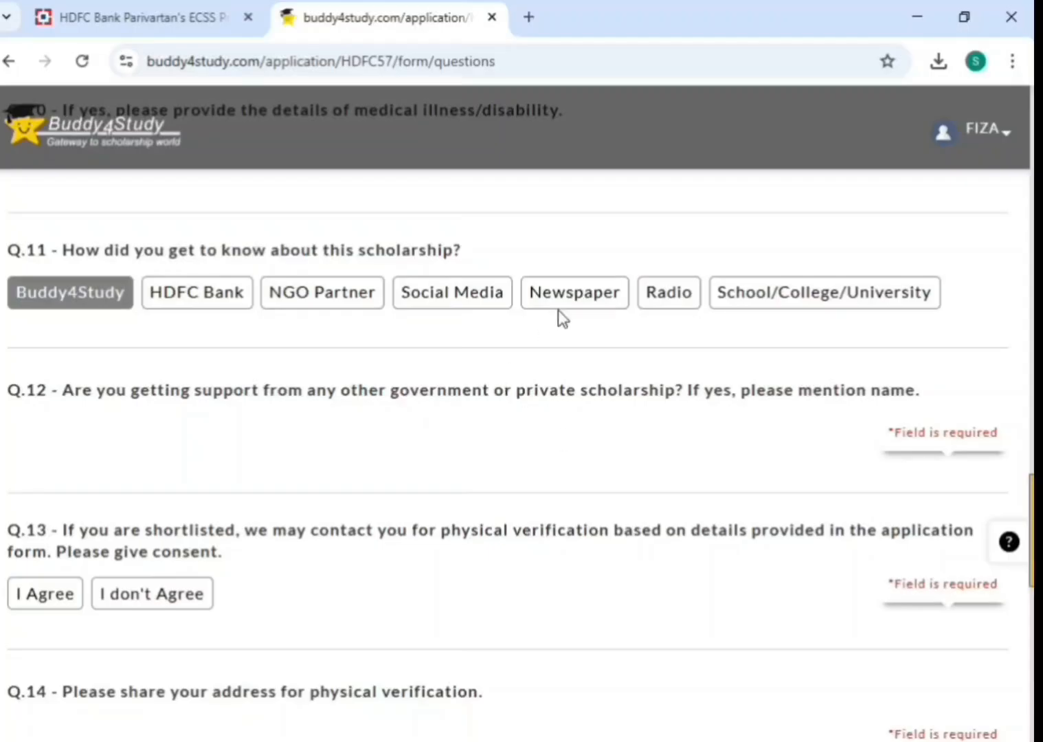
{"action": "left_click", "coordinate": [457, 302]}
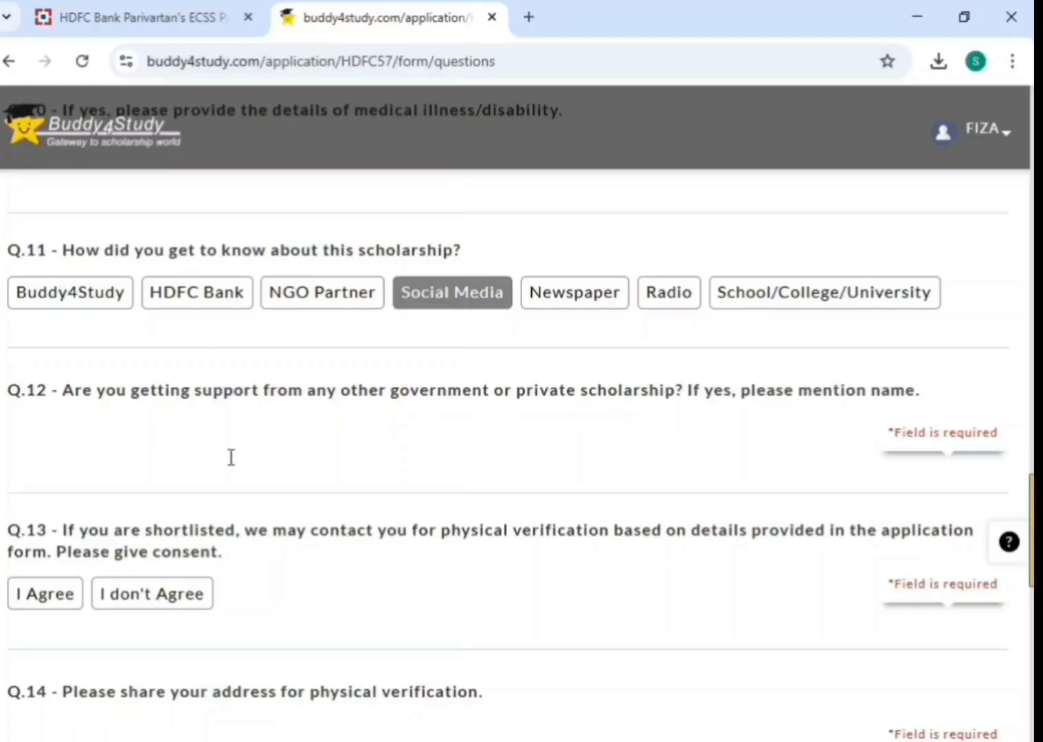
{"action": "left_click", "coordinate": [246, 418]}
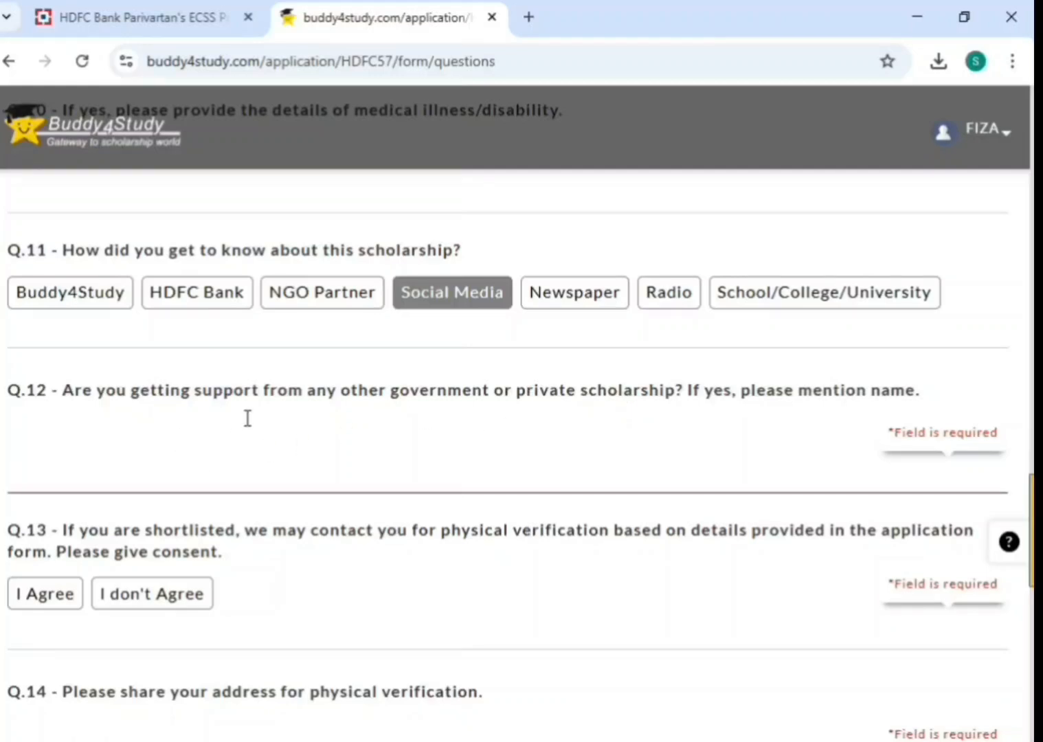
Answer N for Q.12, consent to physical verification, and enter the verification address with pincode
{"action": "type", "text": "NA"}
{"action": "scroll", "coordinate": [193, 467], "scroll_direction": "down", "scroll_amount": 5}
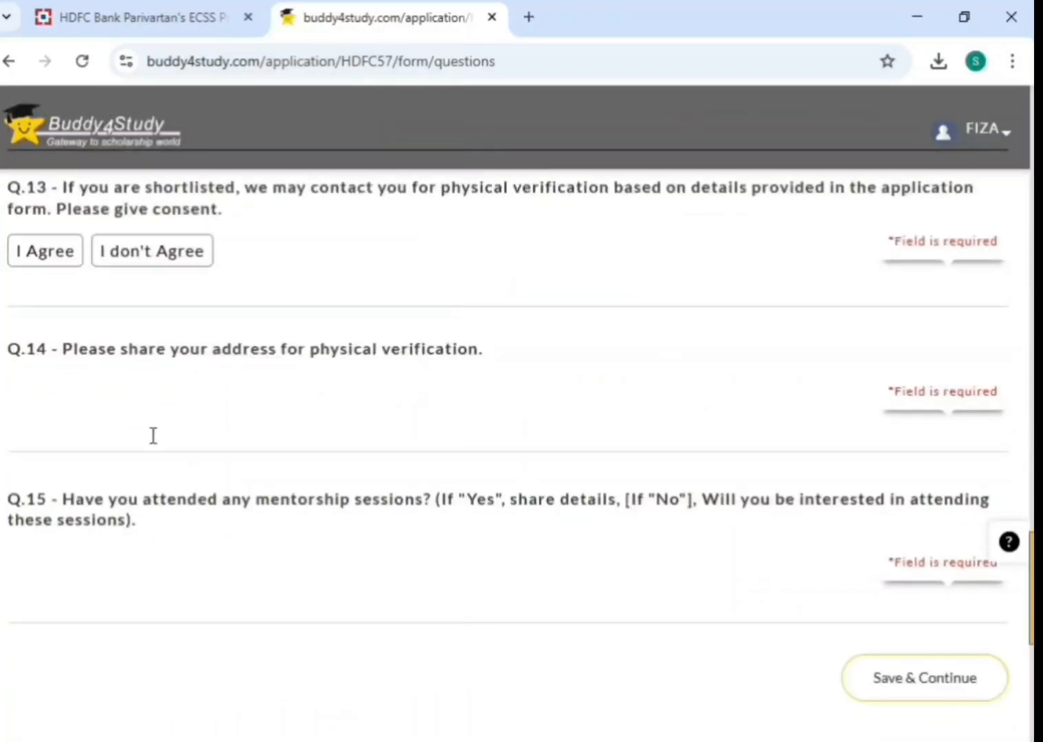
{"action": "scroll", "coordinate": [117, 440], "scroll_direction": "up", "scroll_amount": 3}
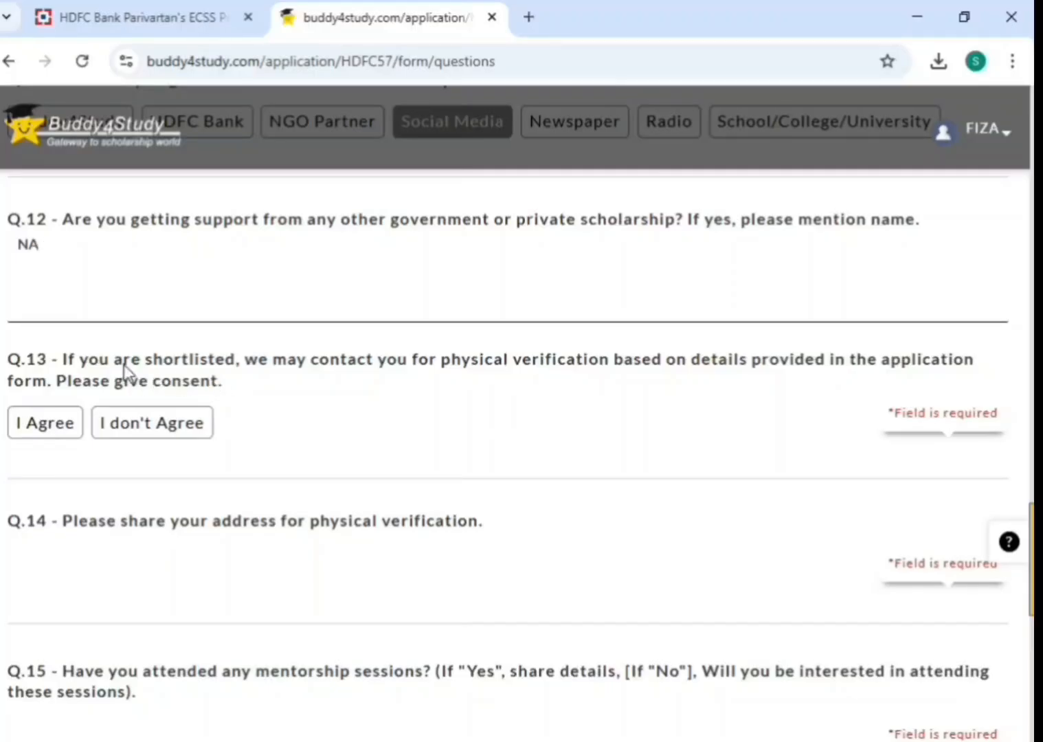
{"action": "left_click", "coordinate": [63, 429]}
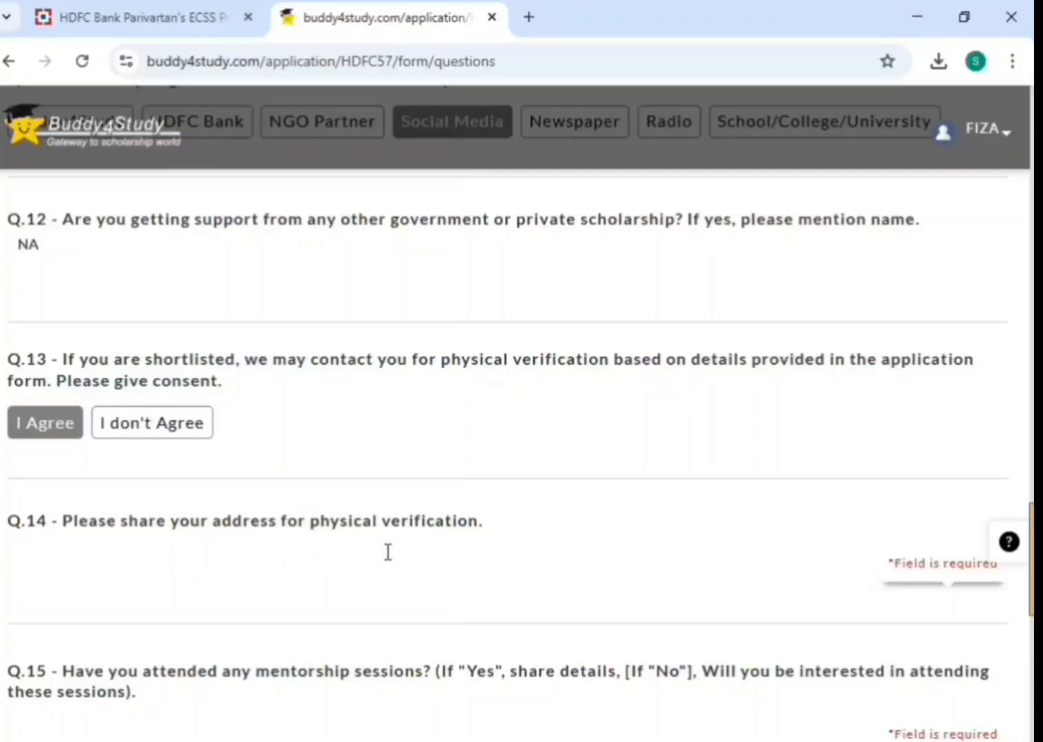
{"action": "left_click", "coordinate": [99, 562]}
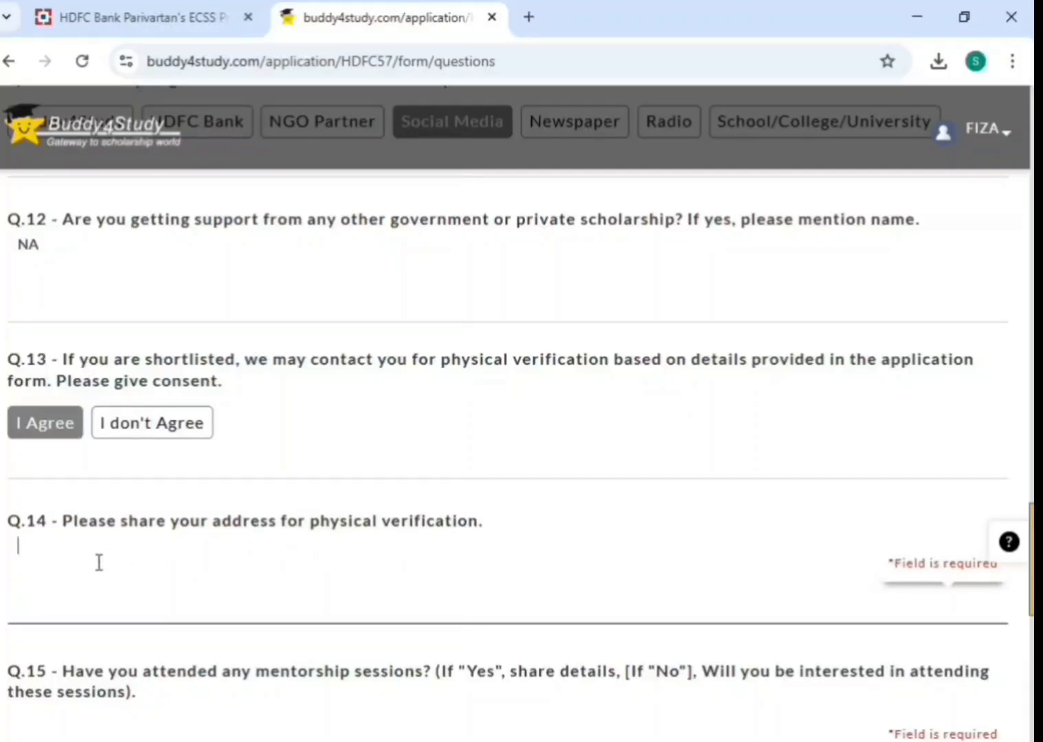
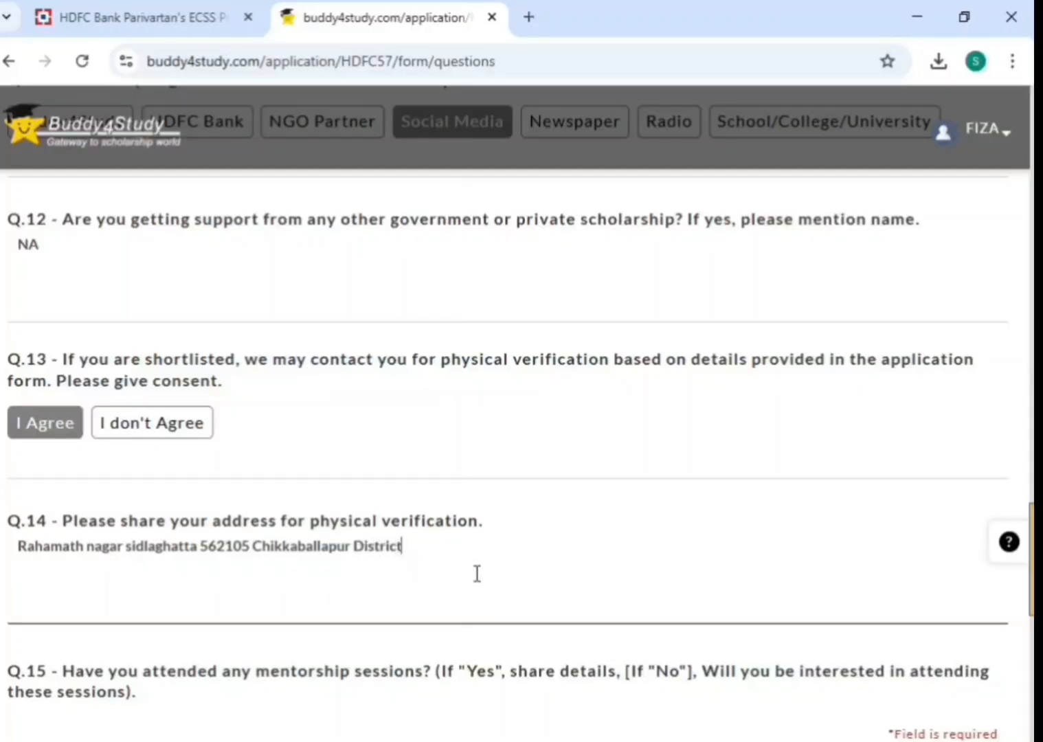
{"action": "scroll", "coordinate": [35, 528], "scroll_direction": "down", "scroll_amount": 3}
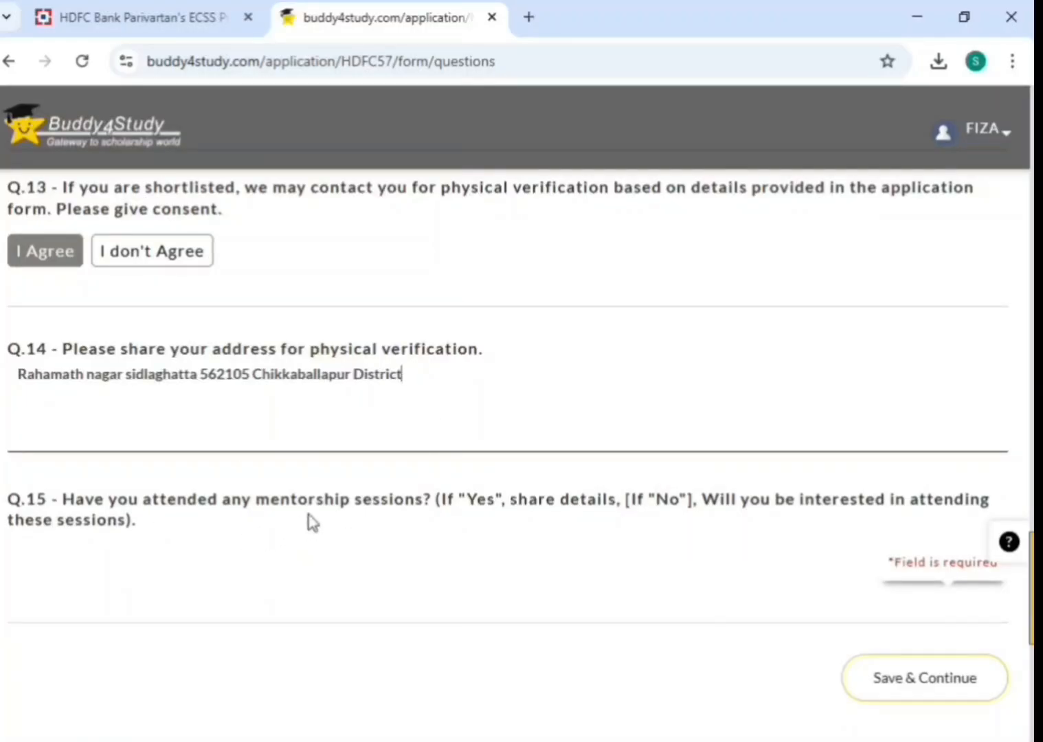
Answer NO to the Q.15 mentorship sessions question
{"action": "left_click", "coordinate": [330, 565]}
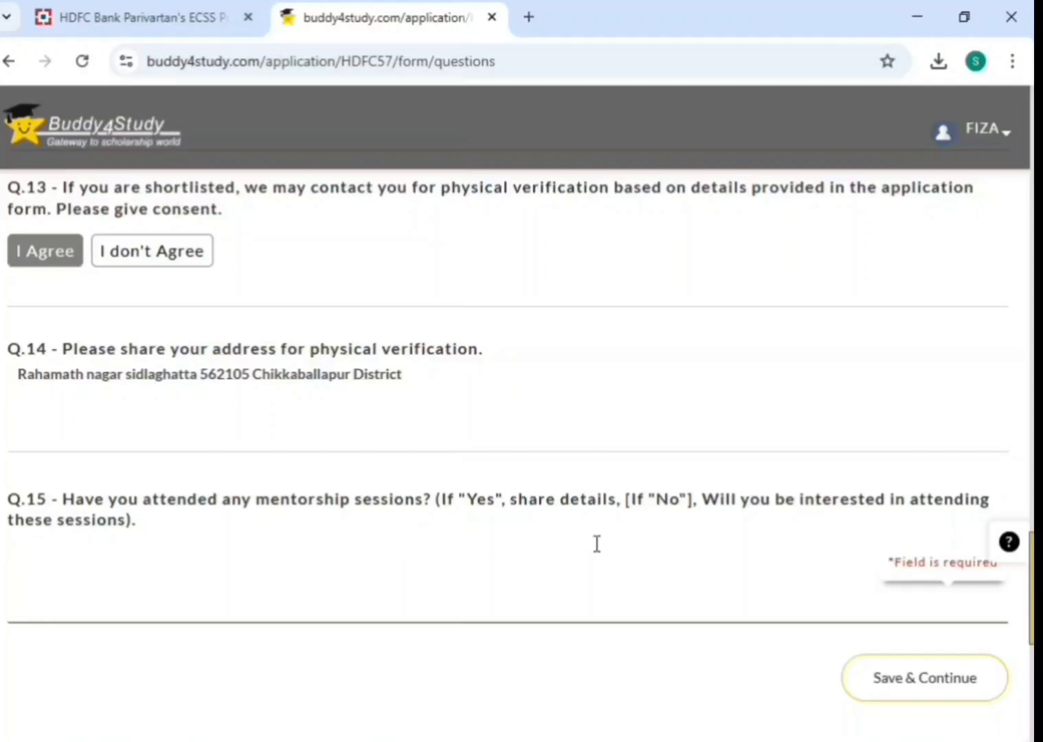
{"action": "type", "text": "NO"}
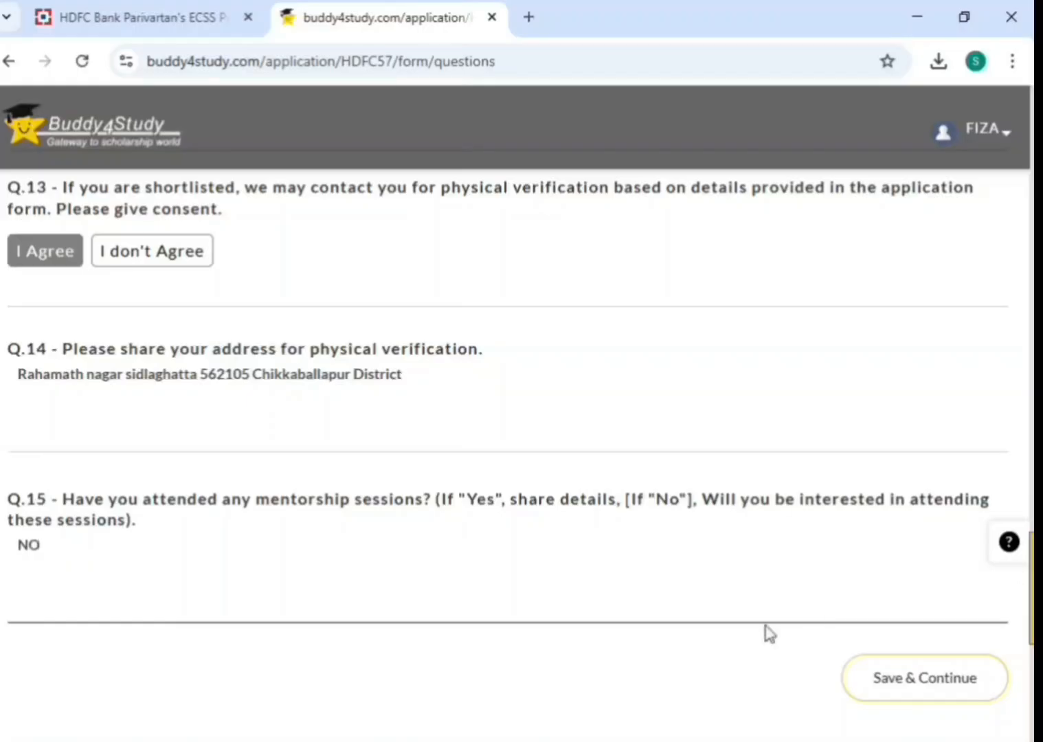
{"action": "scroll", "coordinate": [766, 631], "scroll_direction": "down", "scroll_amount": 5}
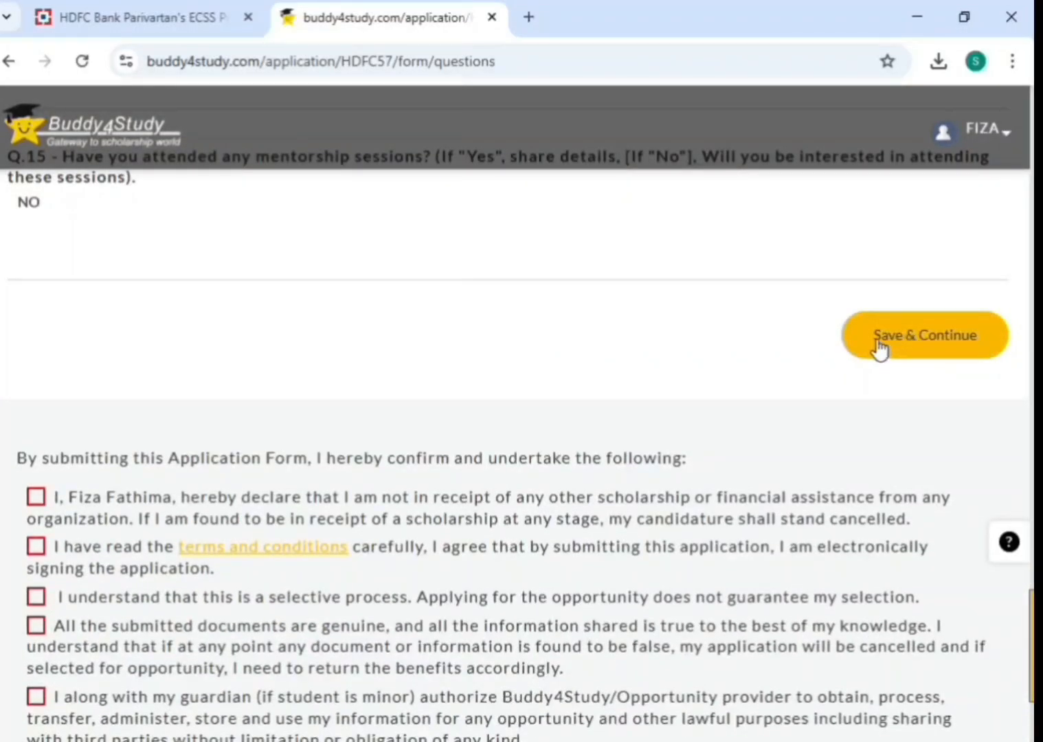
Enter NA for the Q.3 crisis details question
{"action": "scroll", "coordinate": [878, 347], "scroll_direction": "up", "scroll_amount": 15}
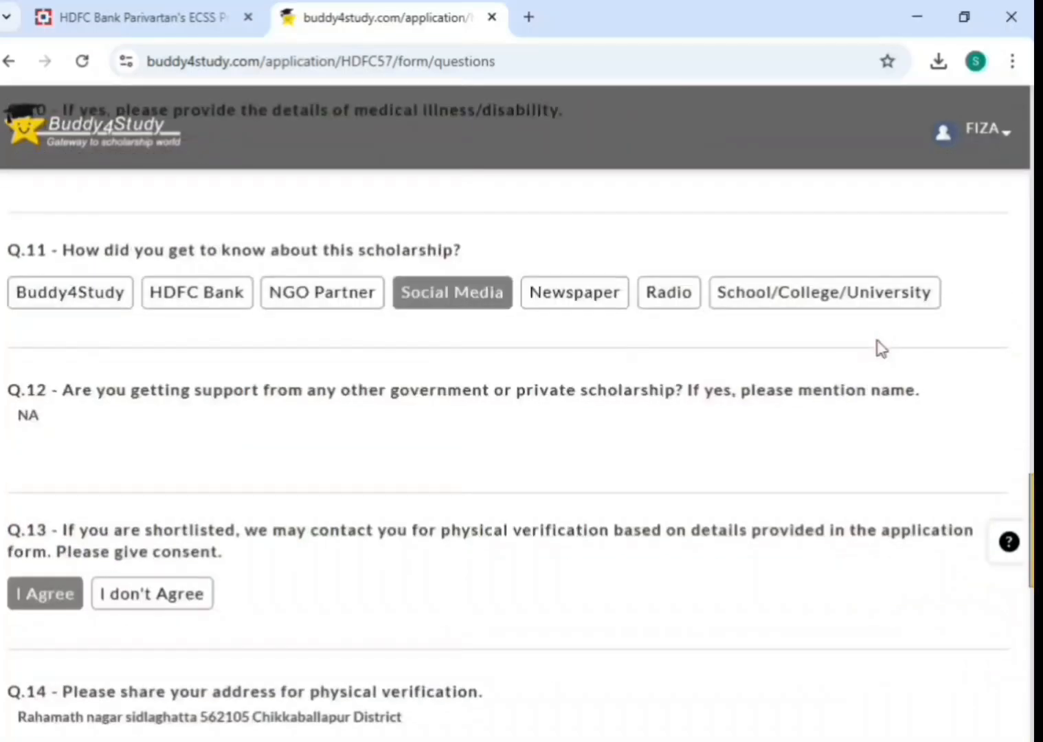
{"action": "scroll", "coordinate": [885, 354], "scroll_direction": "up", "scroll_amount": 10}
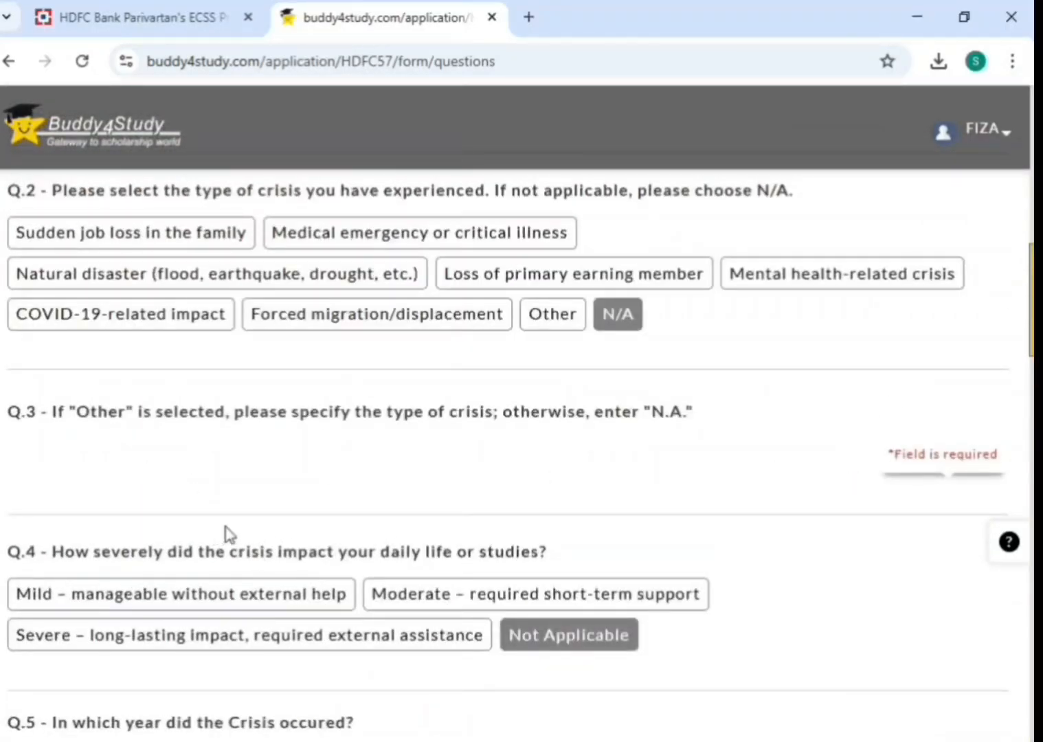
{"action": "left_click", "coordinate": [253, 490]}
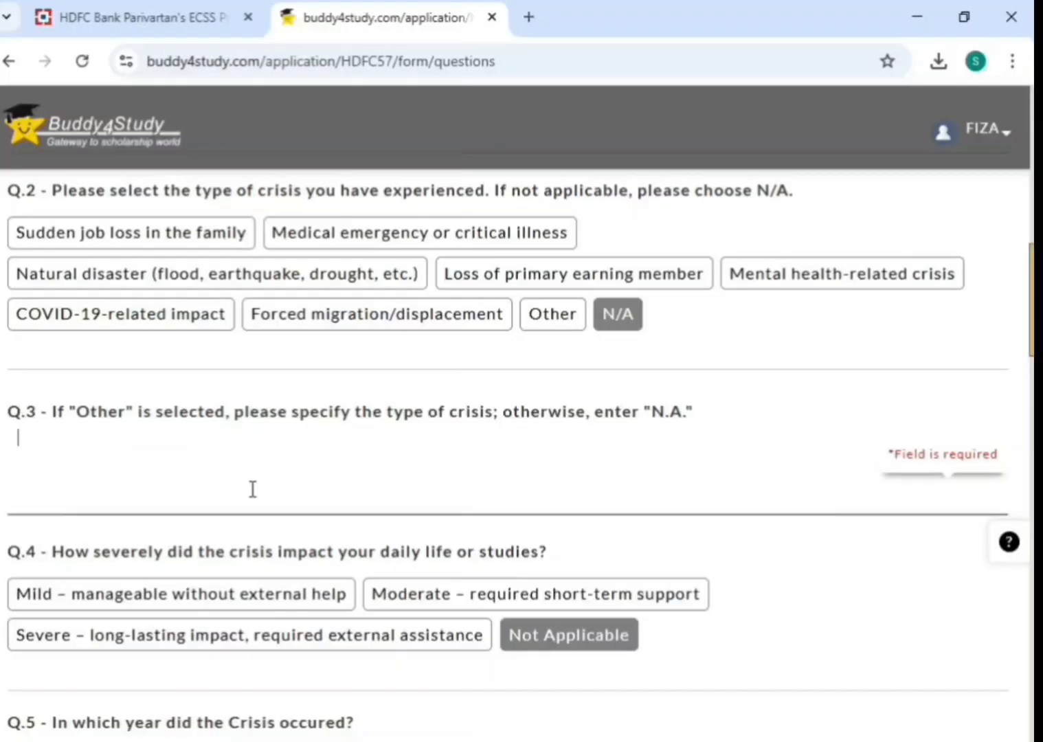
{"action": "type", "text": "NA"}
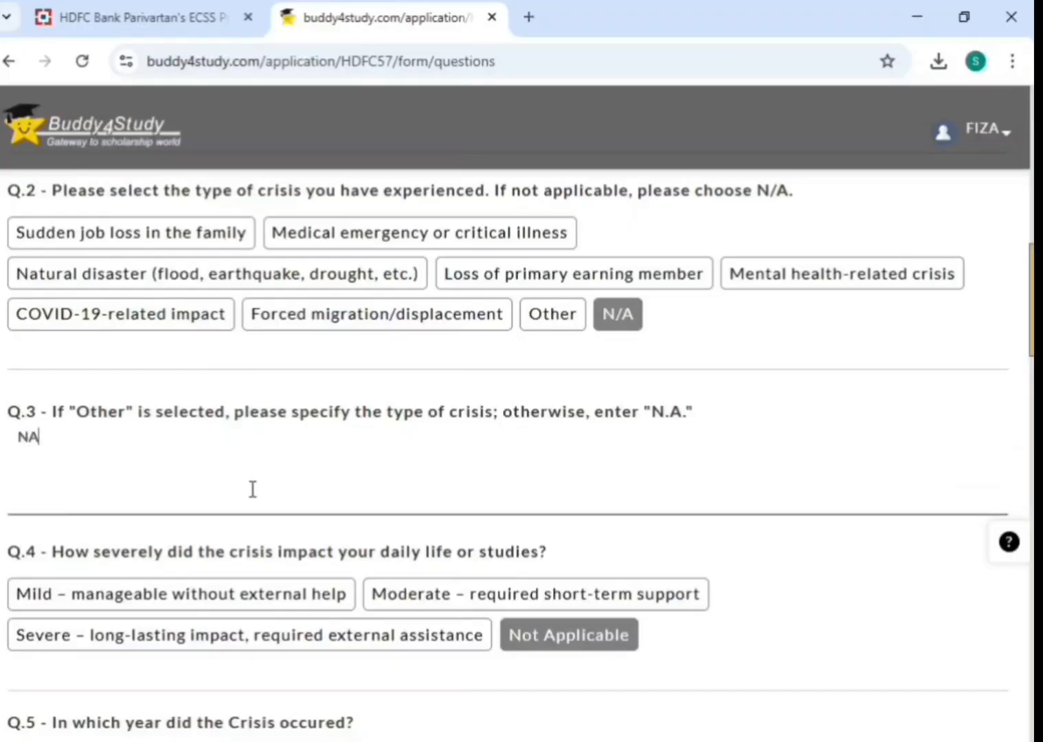
Save the More About Yourself answers, acknowledging the 'More info has been saved' confirmation twice
{"action": "scroll", "coordinate": [501, 505], "scroll_direction": "down", "scroll_amount": 20}
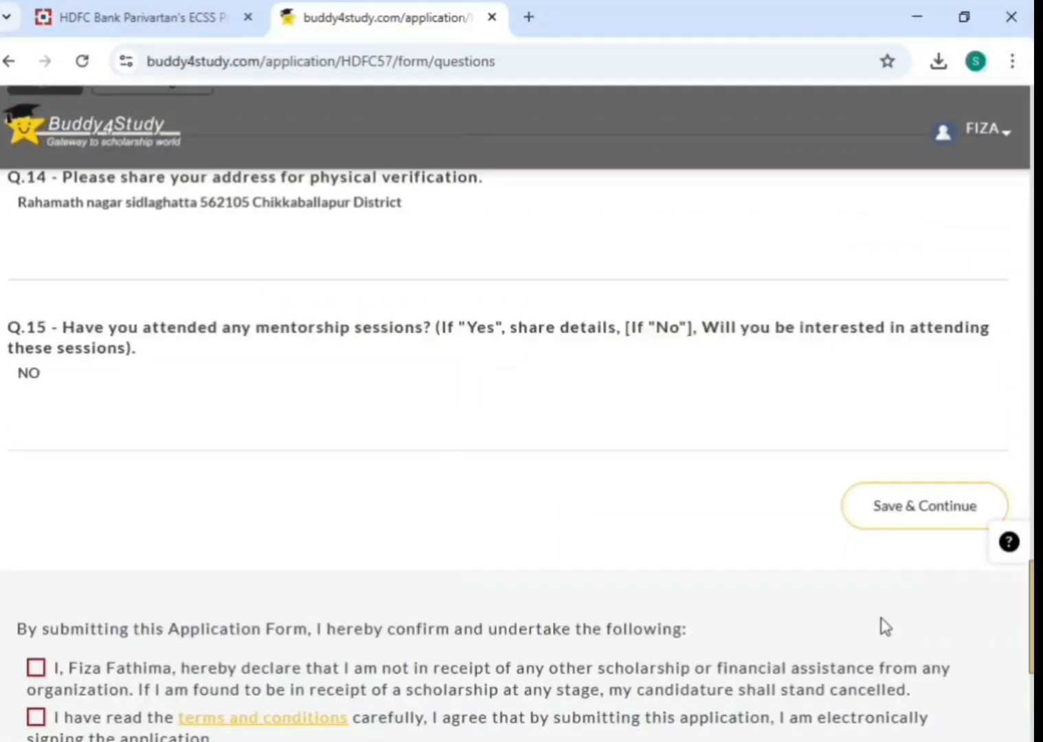
{"action": "left_click", "coordinate": [888, 515]}
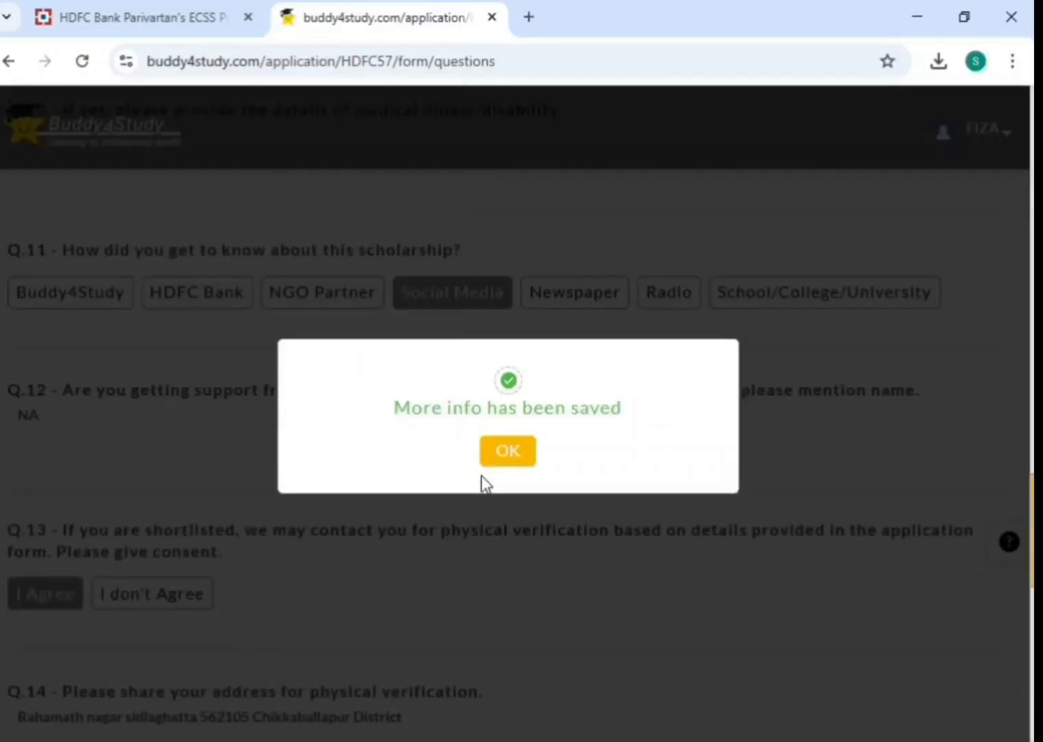
{"action": "left_click", "coordinate": [509, 454]}
{"action": "scroll", "coordinate": [515, 466], "scroll_direction": "down", "scroll_amount": 20}
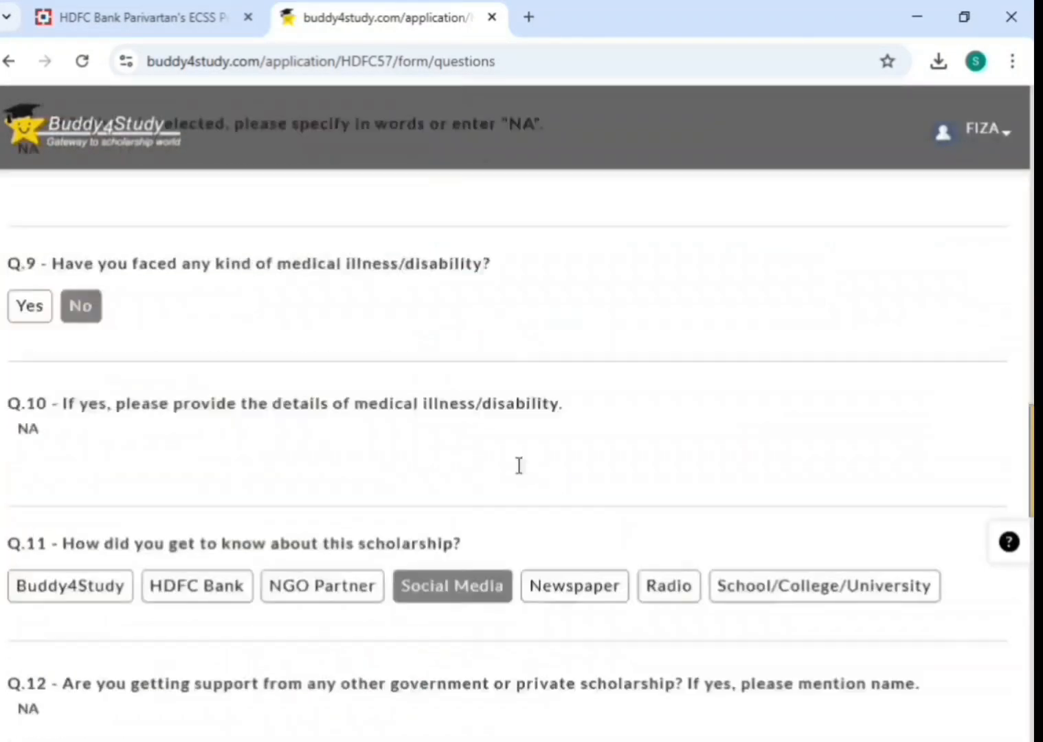
{"action": "scroll", "coordinate": [520, 472], "scroll_direction": "down", "scroll_amount": 10}
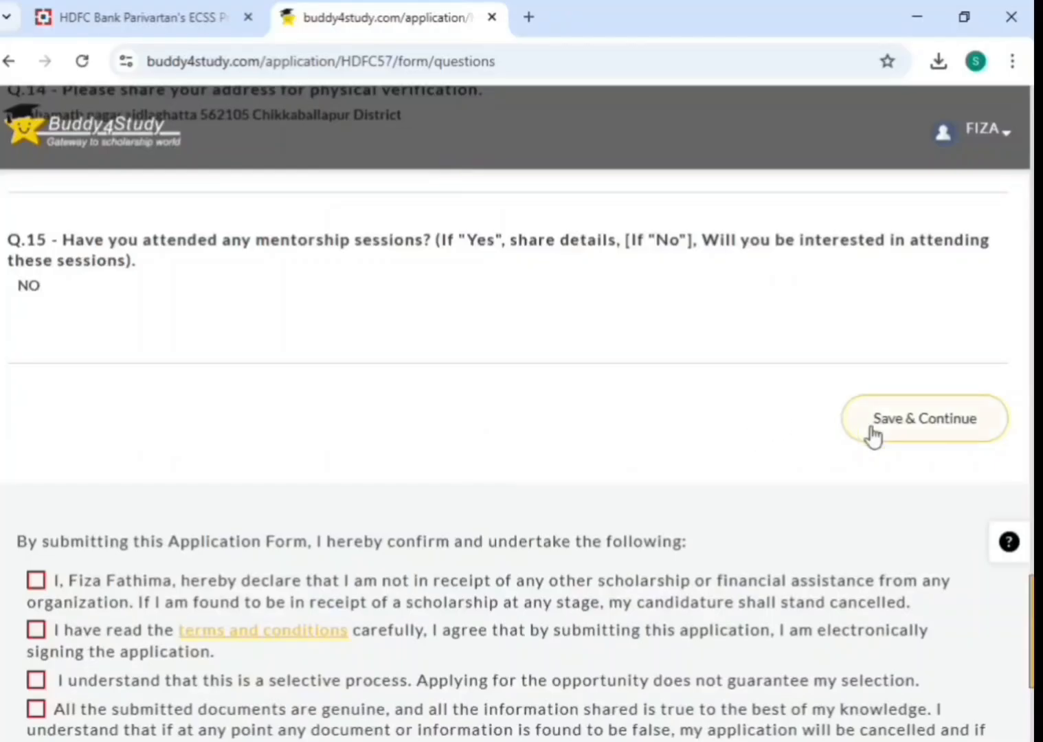
{"action": "left_click", "coordinate": [877, 437]}
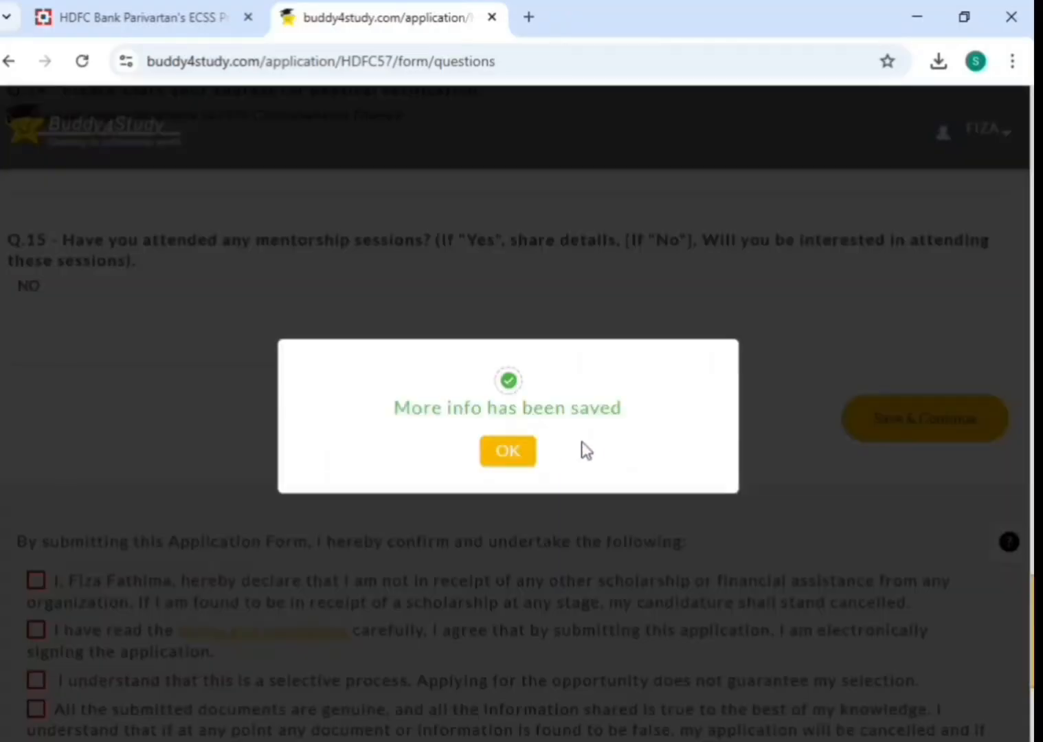
{"action": "left_click", "coordinate": [500, 453]}
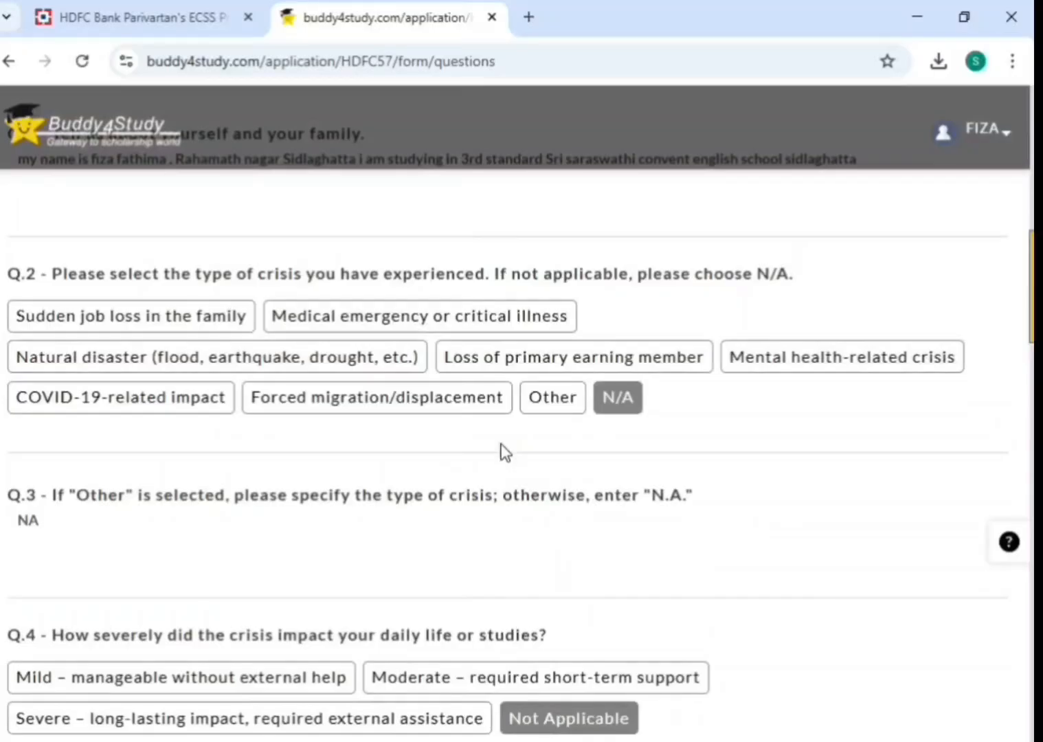
Tick the no-other-scholarship and terms-and-conditions declarations
{"action": "scroll", "coordinate": [433, 447], "scroll_direction": "up", "scroll_amount": 5}
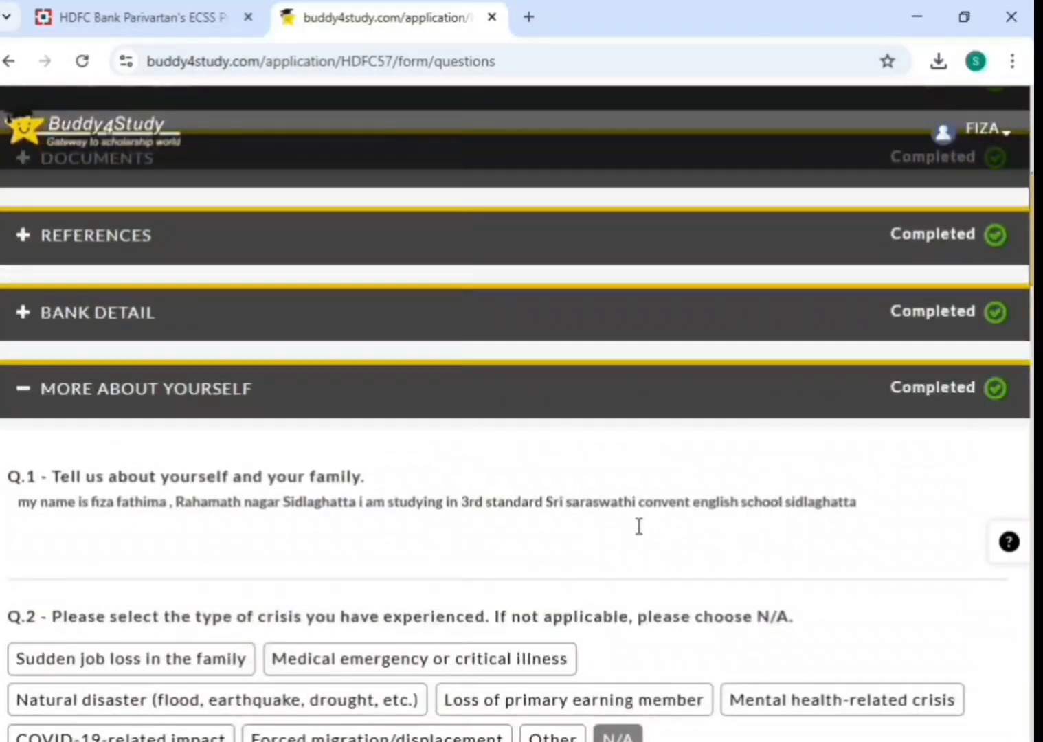
{"action": "scroll", "coordinate": [639, 529], "scroll_direction": "down", "scroll_amount": 7}
{"action": "scroll", "coordinate": [639, 533], "scroll_direction": "down", "scroll_amount": 19}
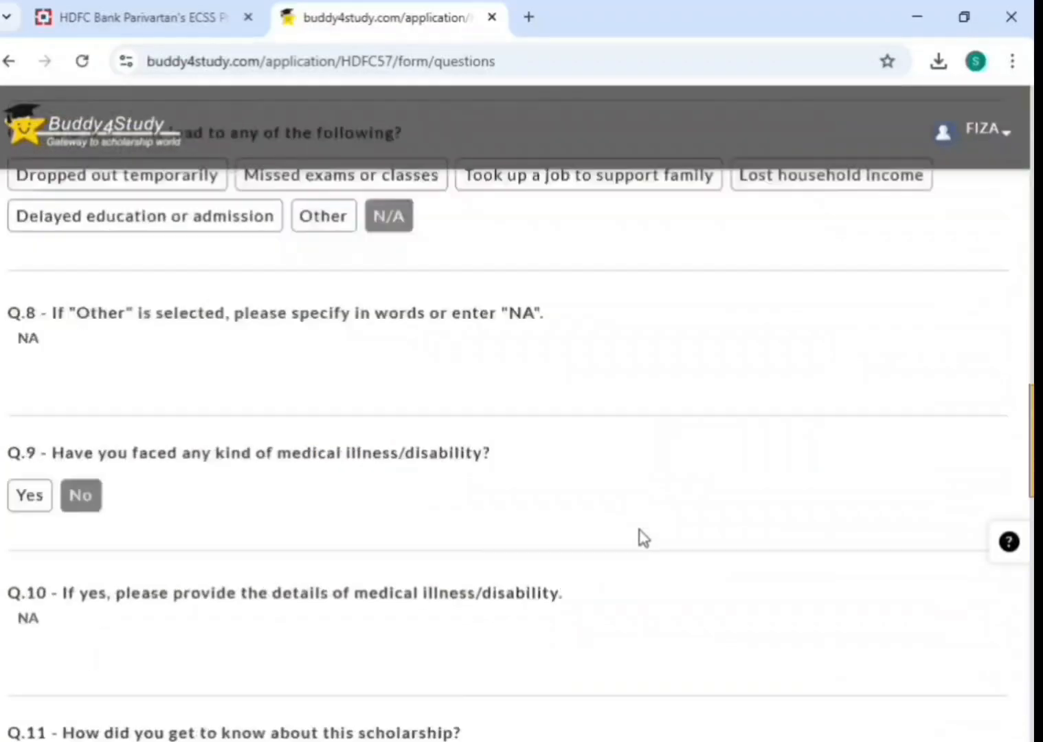
{"action": "scroll", "coordinate": [639, 536], "scroll_direction": "down", "scroll_amount": 7}
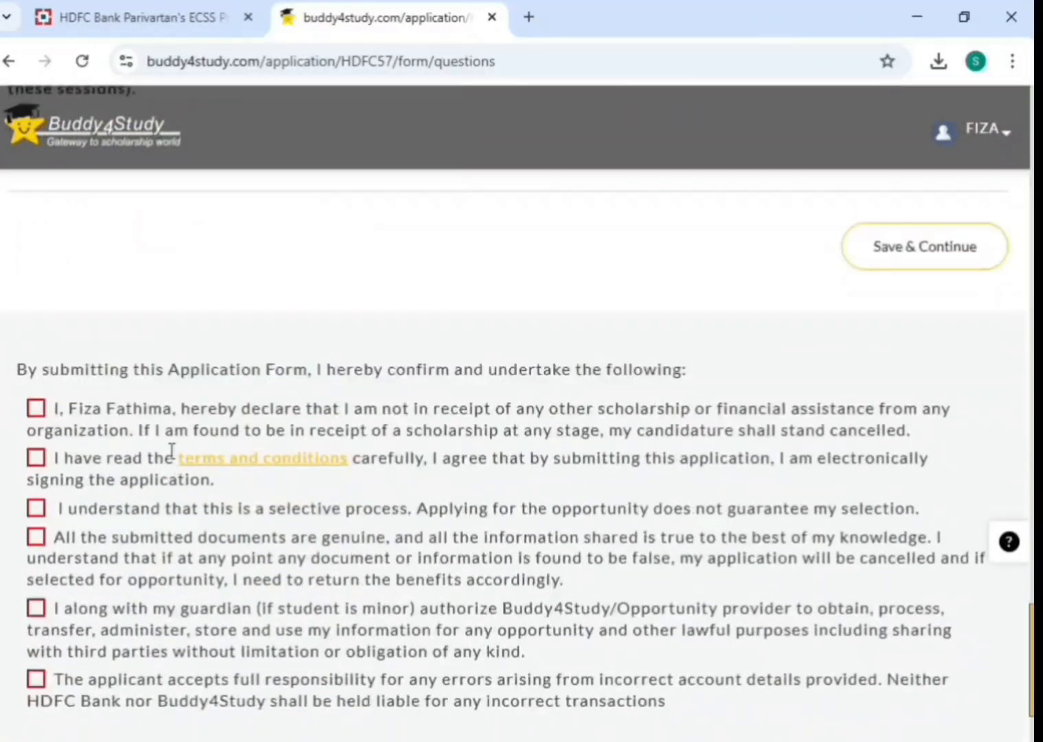
{"action": "left_click", "coordinate": [36, 411]}
{"action": "left_click", "coordinate": [35, 458]}
Tick the remaining four declarations and preview the application to request parent OTP confirmation
{"action": "scroll", "coordinate": [104, 404], "scroll_direction": "down", "scroll_amount": 2}
{"action": "left_click", "coordinate": [38, 338]}
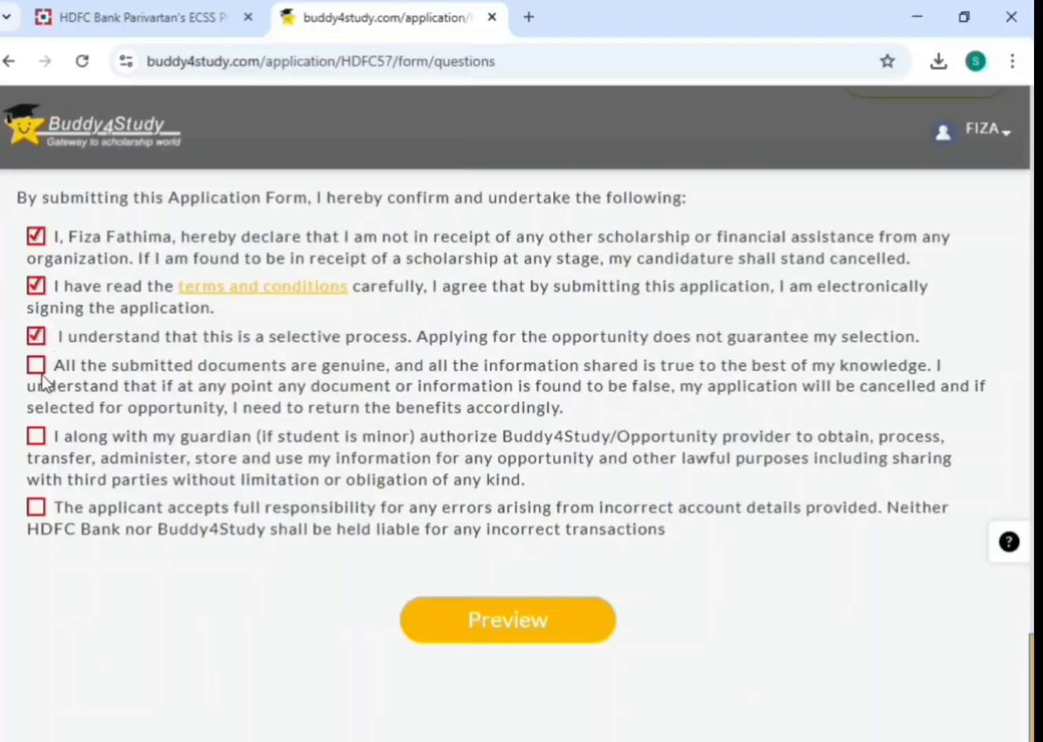
{"action": "left_click", "coordinate": [38, 370]}
{"action": "left_click", "coordinate": [38, 438]}
{"action": "left_click", "coordinate": [38, 508]}
{"action": "left_click", "coordinate": [458, 618]}
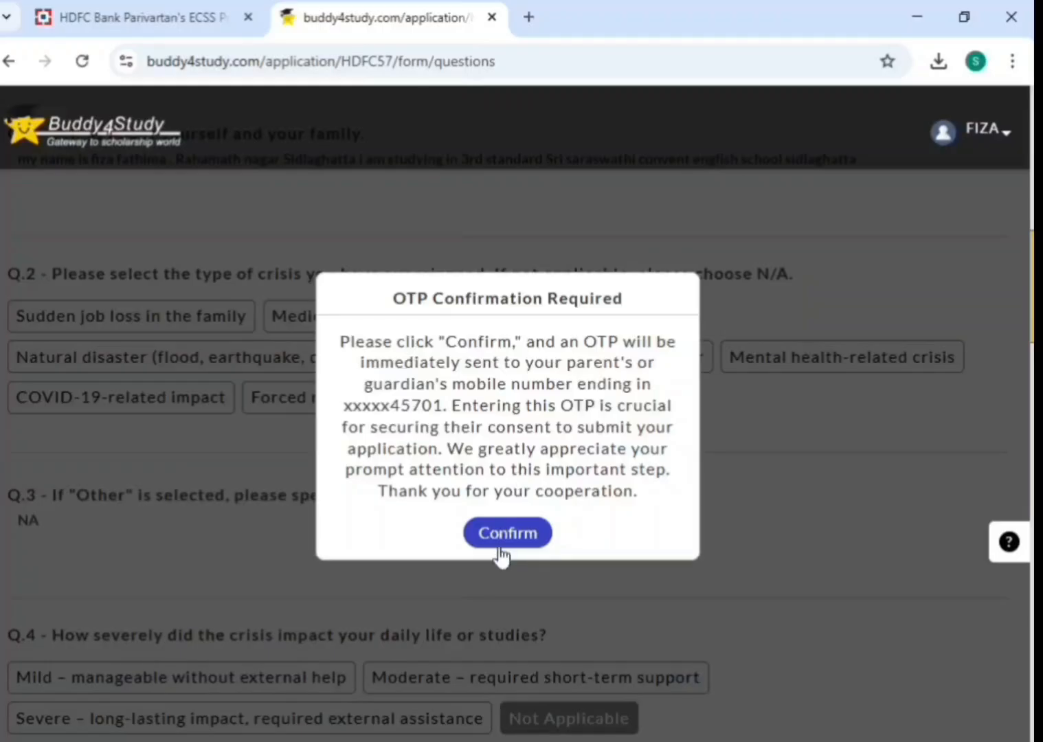
Send the consent OTP to the guardian's phone, enter the six-digit code, and submit it
{"action": "left_click", "coordinate": [508, 533]}
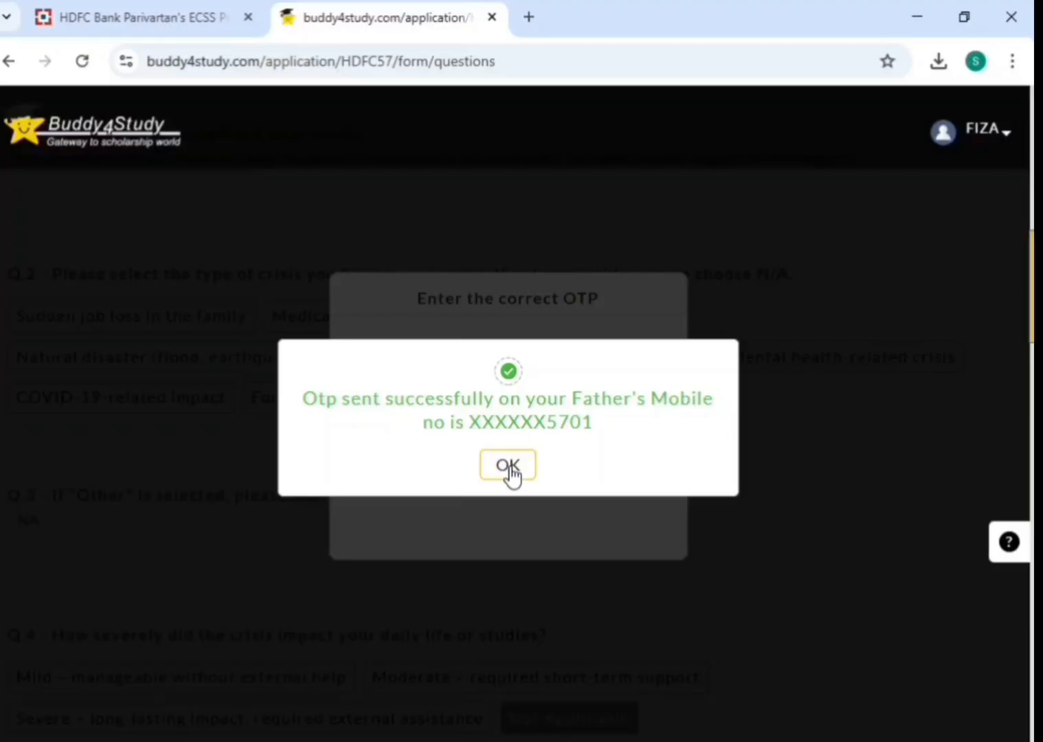
{"action": "left_click", "coordinate": [508, 467]}
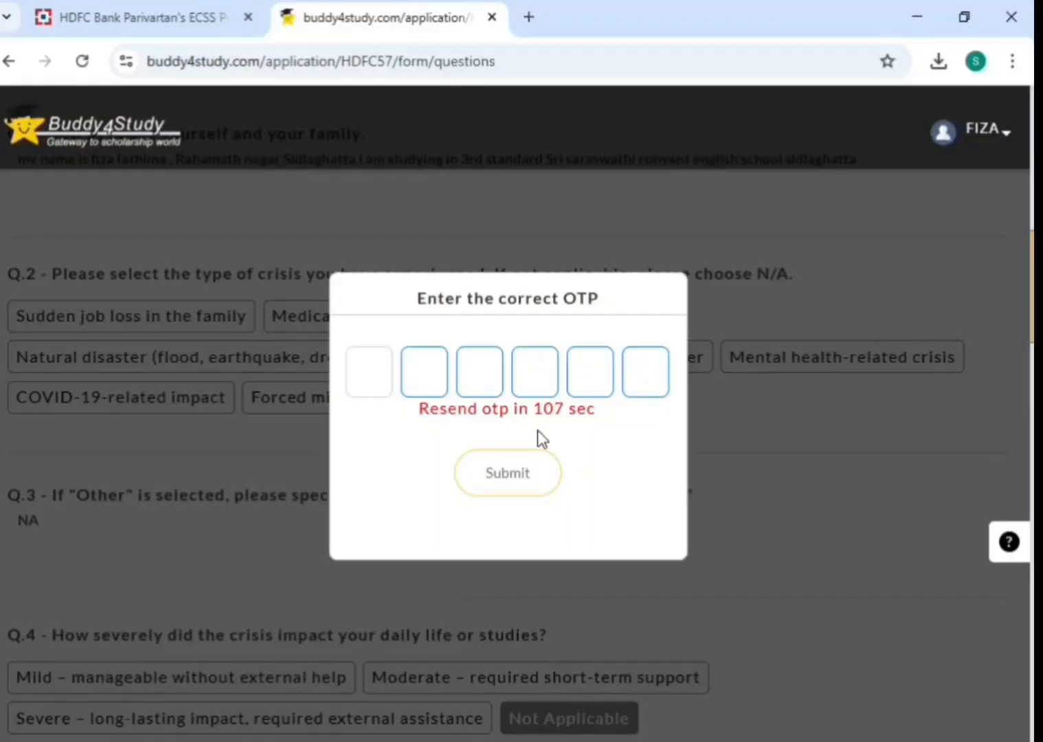
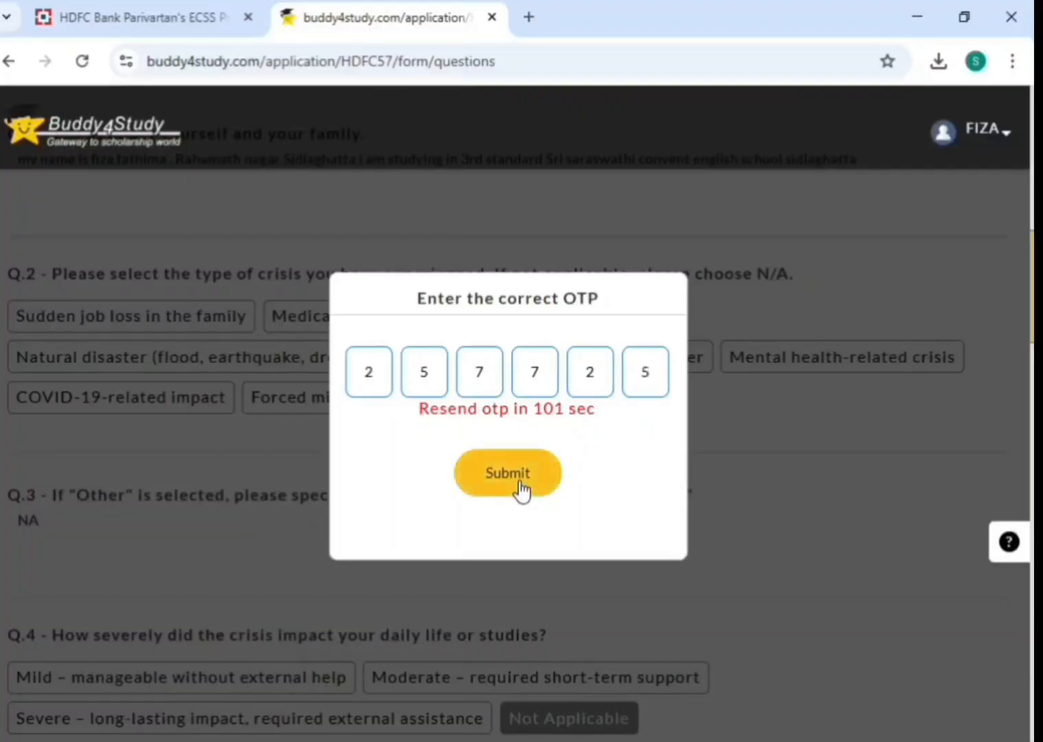
{"action": "left_click", "coordinate": [520, 490]}
{"action": "left_click", "coordinate": [508, 459]}
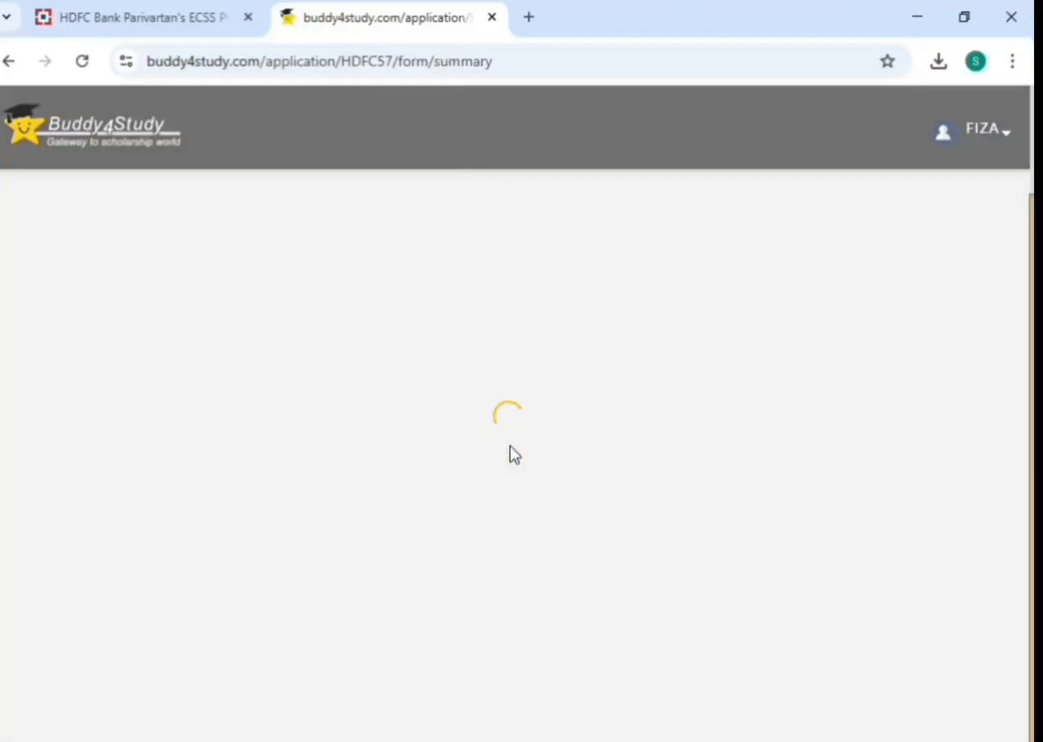